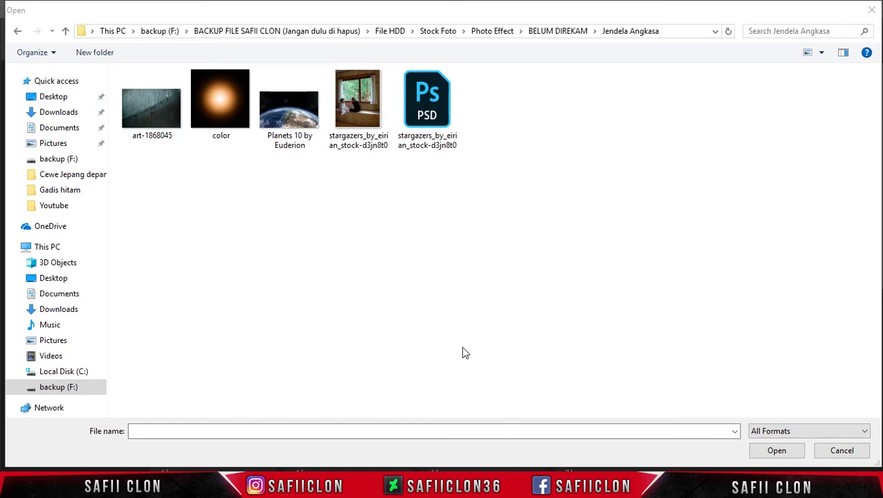
Open the stargazers_by_eirian_stock-d3jn8t0.jpg photo of two children at a window
left_click(367, 117)
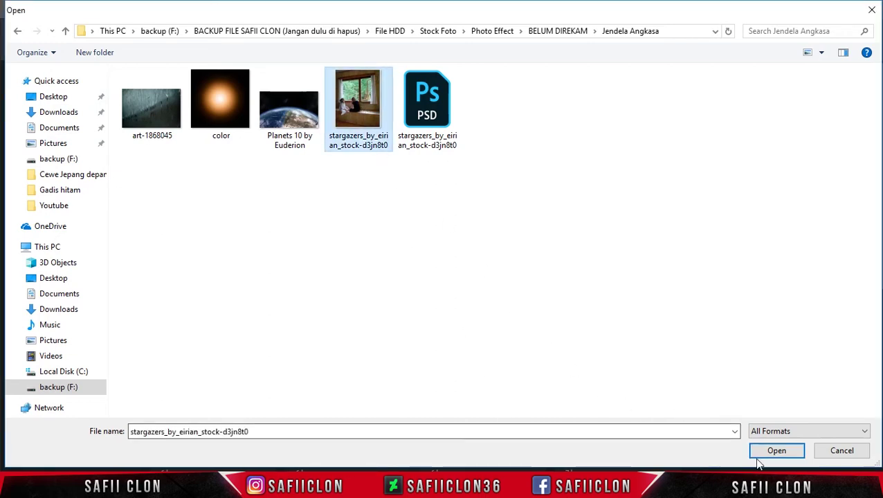
left_click(778, 450)
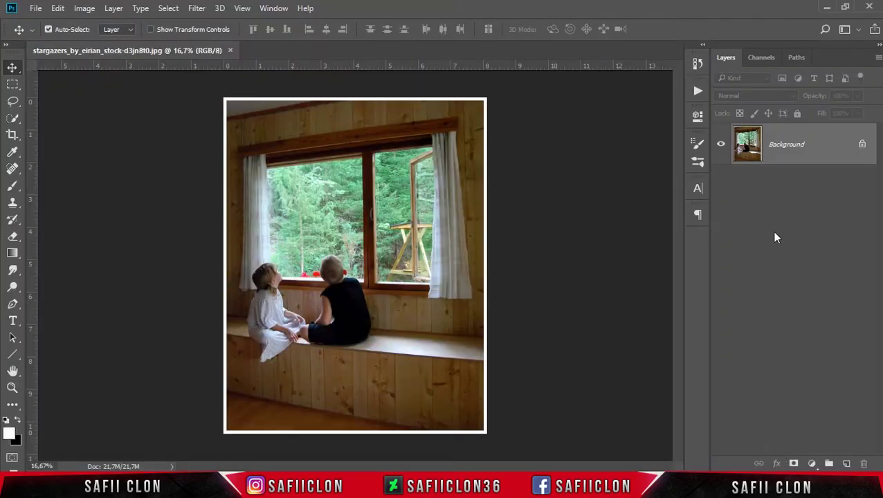
Unlock the Background as Layer 0 and pull the crop's left and right edges slightly inward
left_click(864, 146)
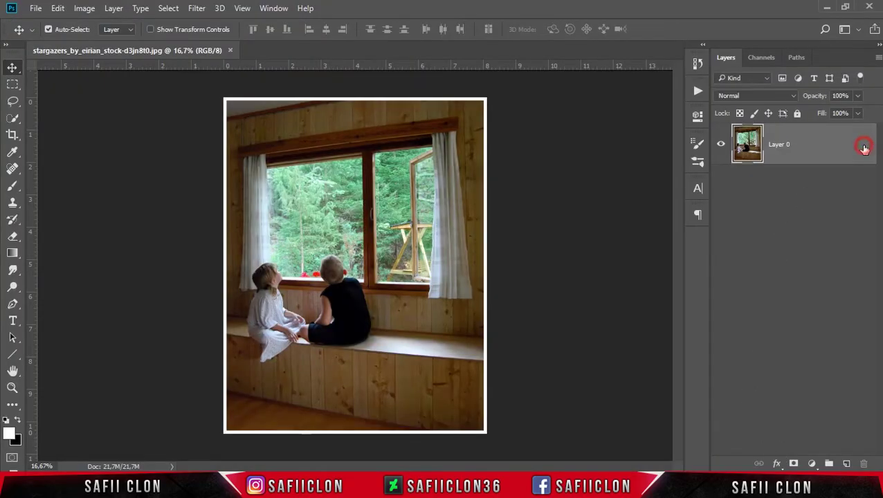
left_click(13, 135)
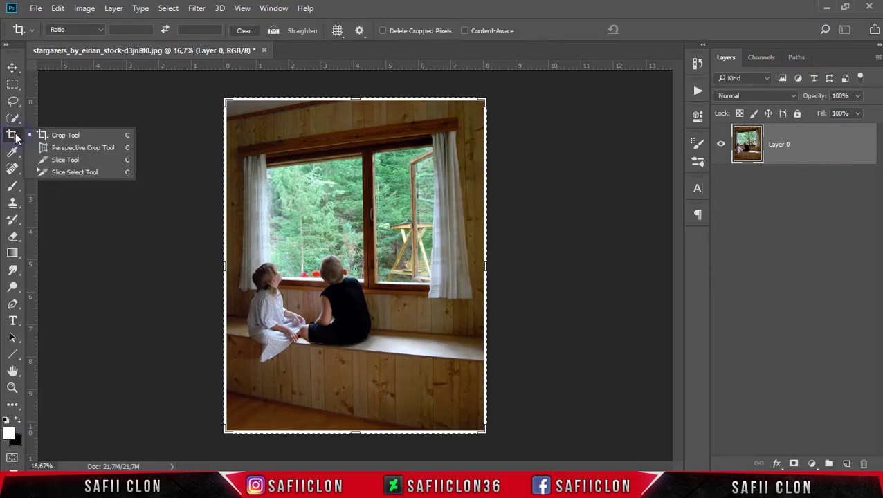
left_click(73, 137)
key("ctrl+plus")
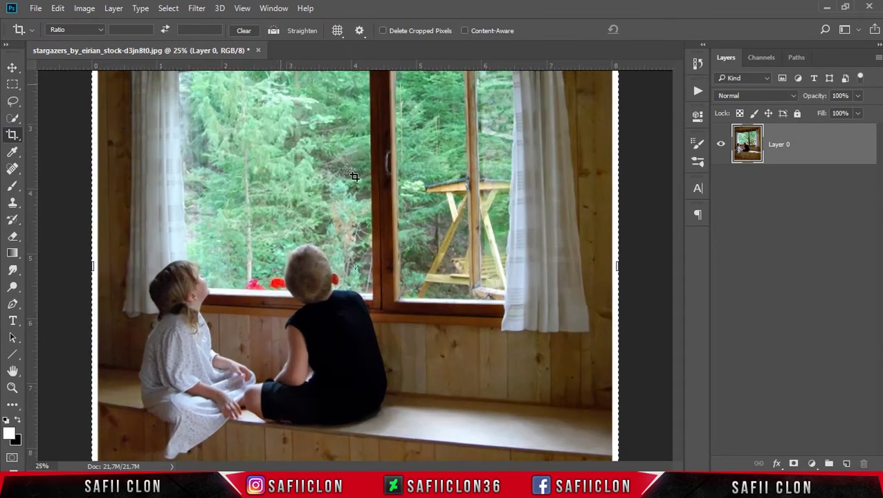
key("ctrl+plus")
left_click_drag(94, 270, 97, 268)
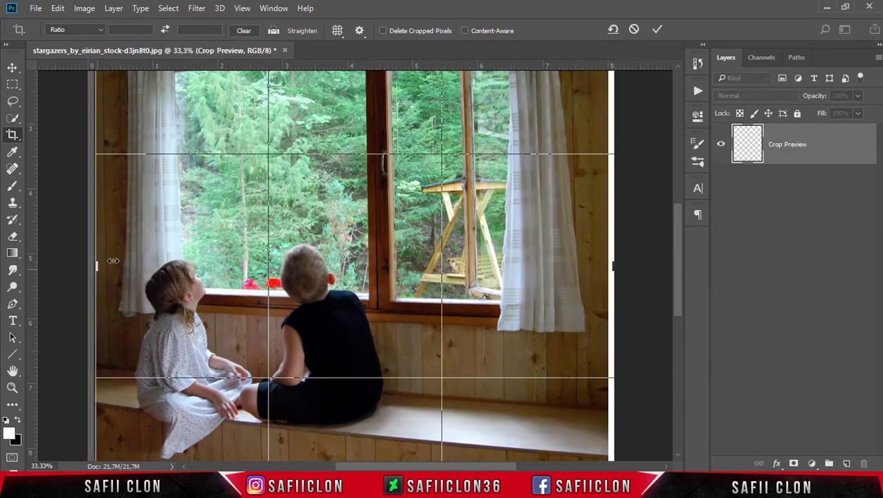
left_click_drag(619, 270, 613, 270)
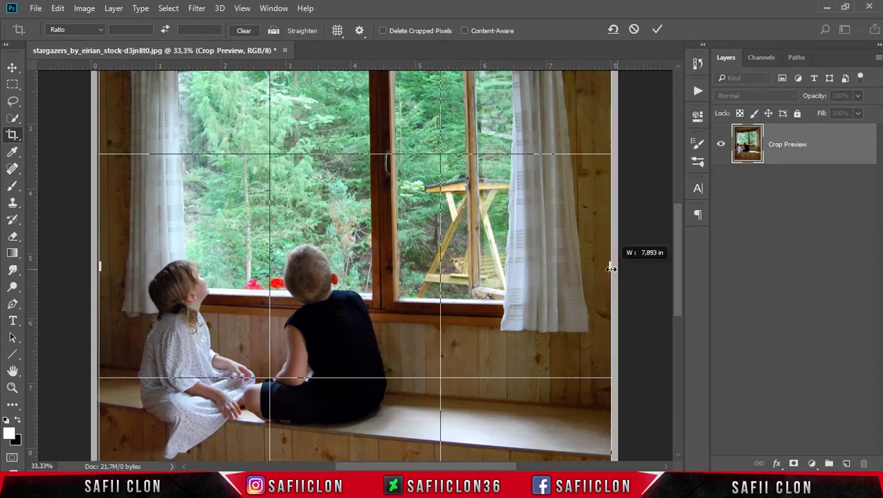
Raise the bottom crop edge to trim the floor, lower the top edge, and commit the crop
scroll(431, 205, "up", 5)
scroll(432, 208, "up", 2)
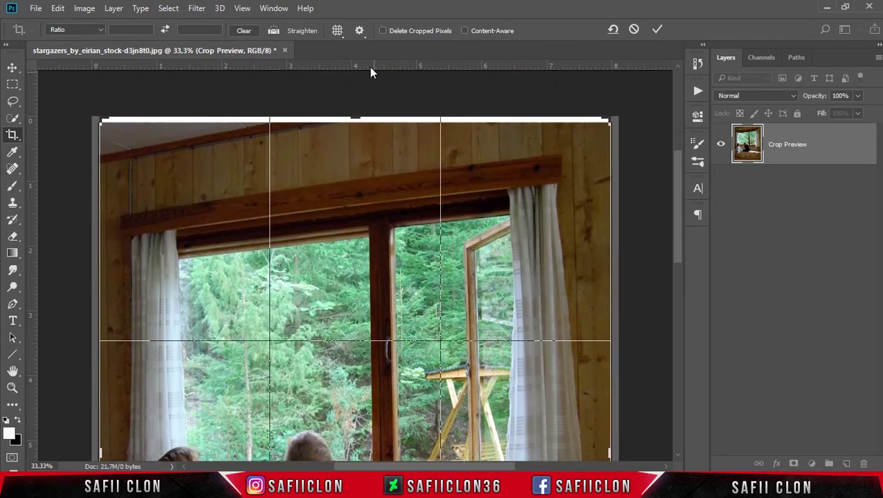
left_click_drag(357, 115, 357, 123)
left_click_drag(678, 204, 682, 319)
left_click_drag(350, 385, 356, 351)
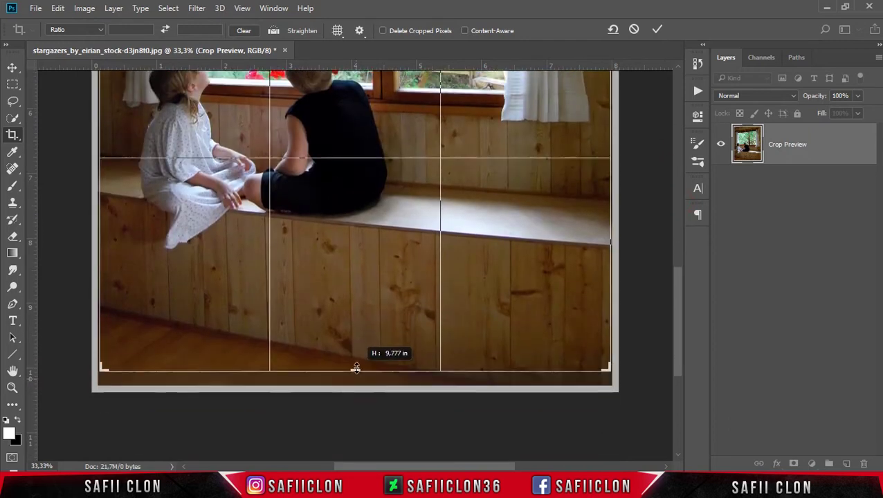
key("ctrl+minus")
key("ctrl+minus")
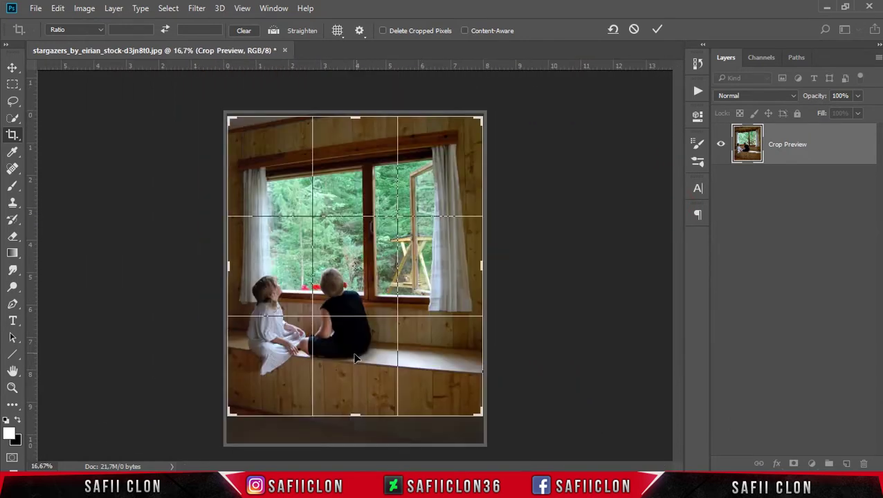
left_click_drag(357, 417, 355, 395)
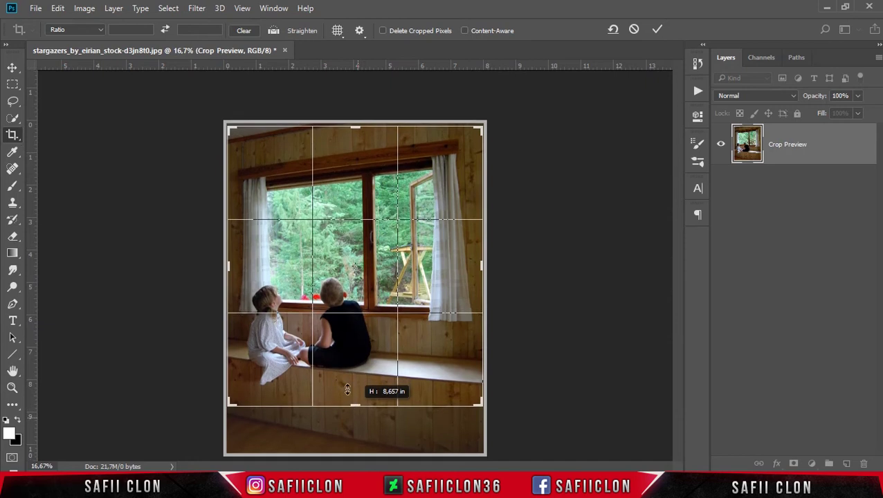
left_click_drag(349, 136, 355, 140)
mouse_move(361, 406)
left_mouse_down()
mouse_move(364, 420)
mouse_move(353, 415)
left_mouse_up()
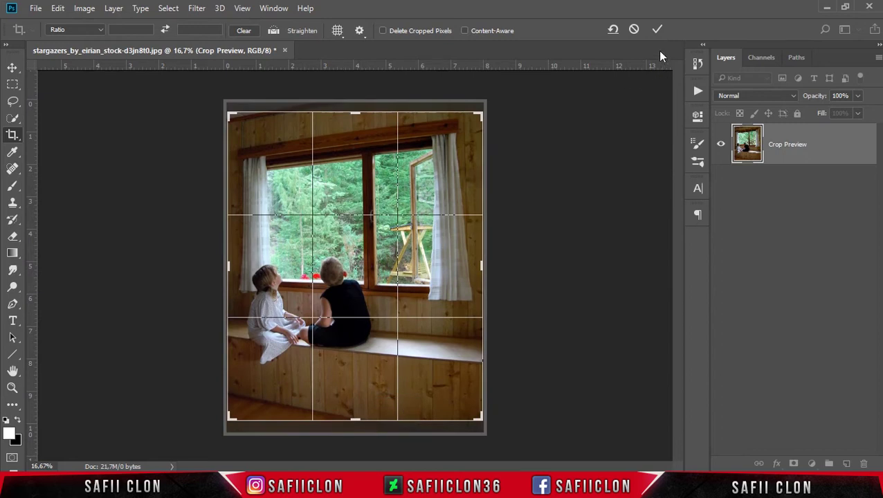
left_click(657, 31)
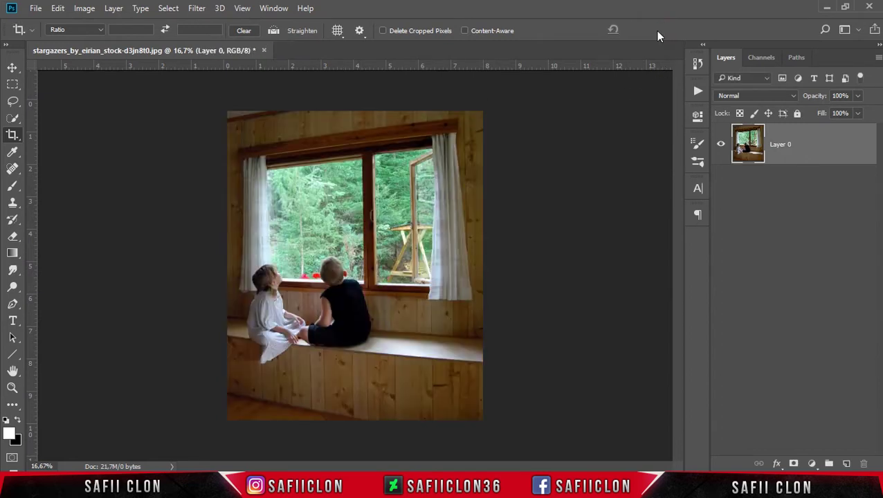
key("ctrl+plus")
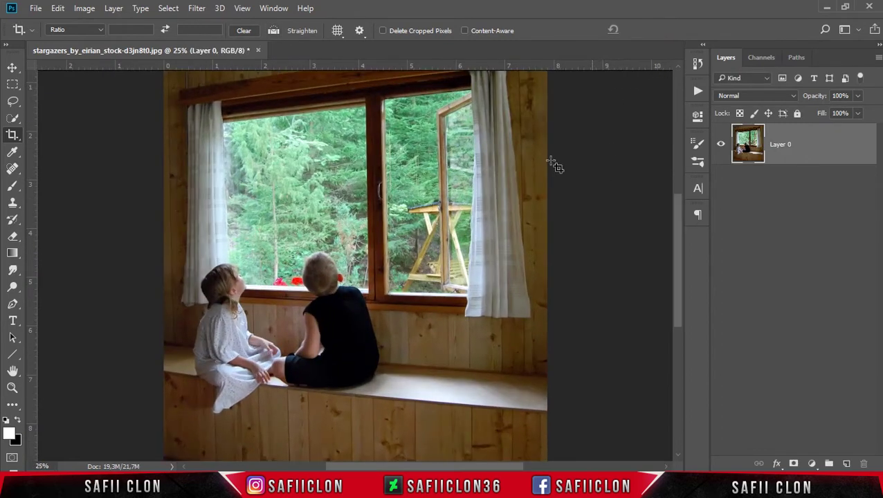
left_click(12, 69)
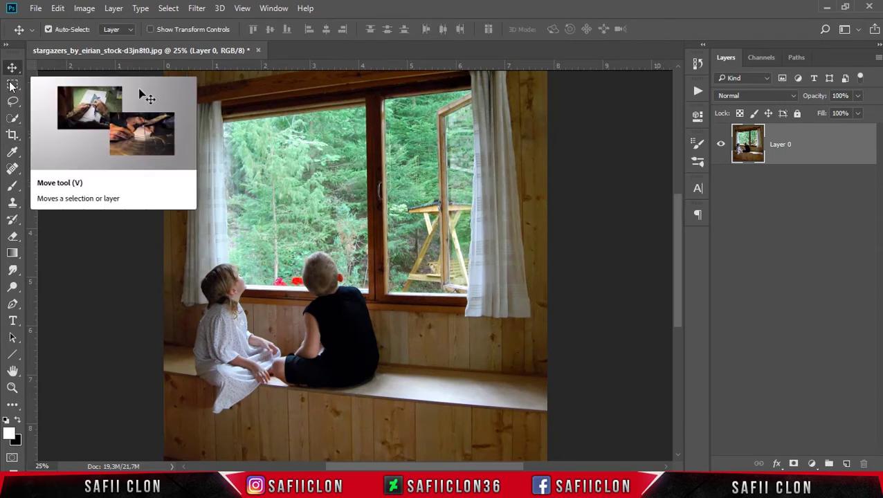
Choose the edge-snapping lasso and zoom in tightly on the window's top corner
left_click(12, 102)
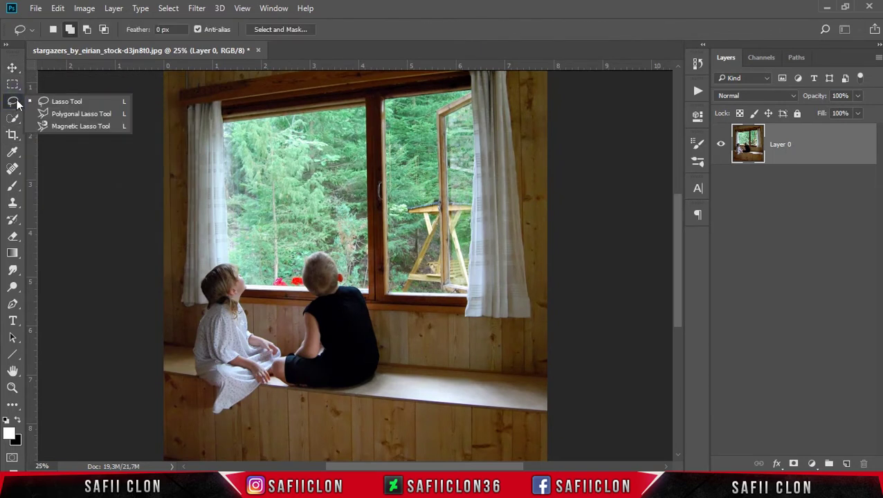
left_click(77, 114)
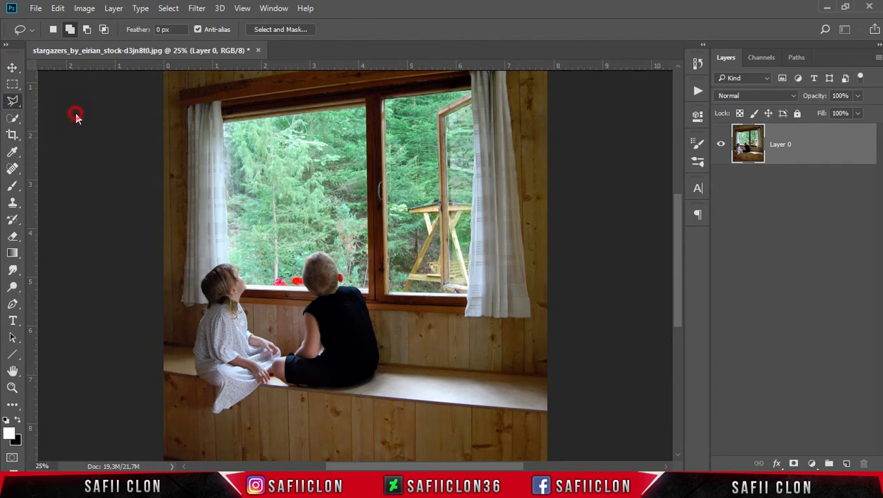
key("ctrl+plus")
key("ctrl+plus")
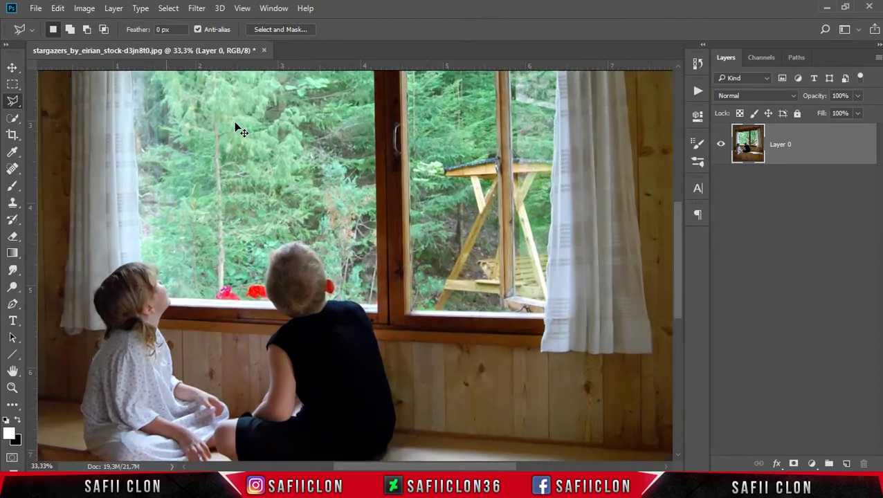
key("ctrl+plus")
left_click_drag(679, 249, 678, 186)
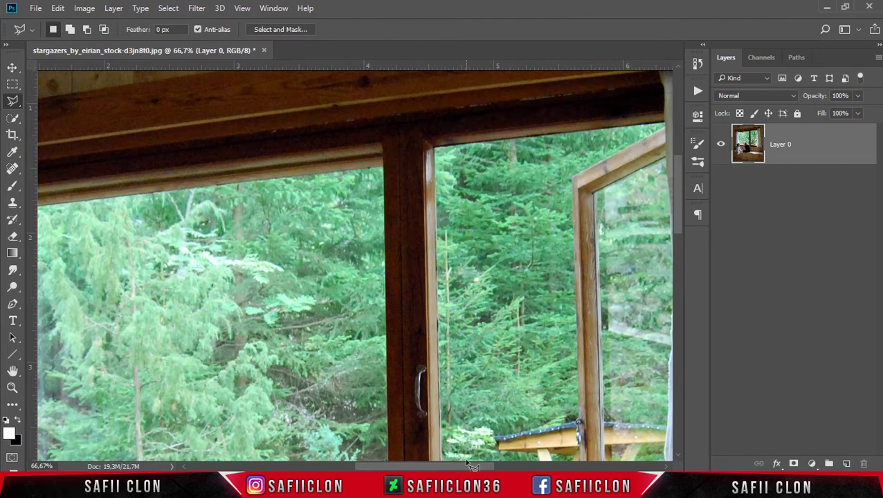
left_click_drag(471, 466, 415, 466)
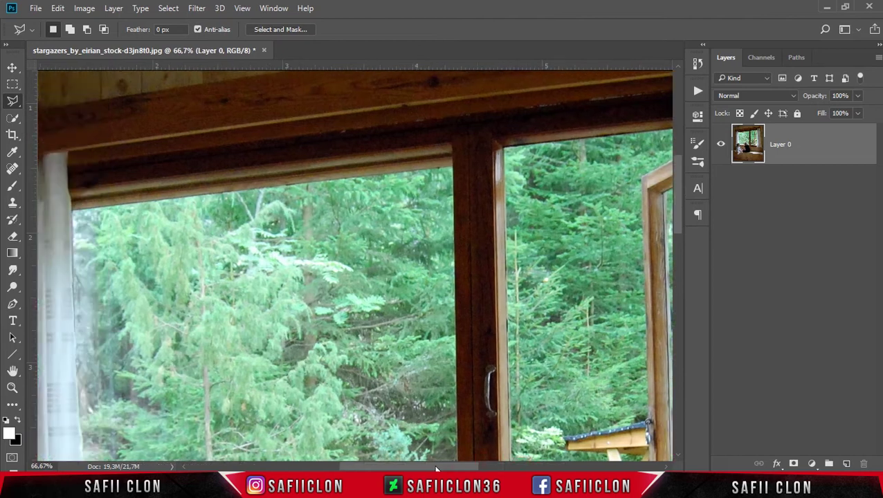
key("ctrl+plus")
key("ctrl+plus")
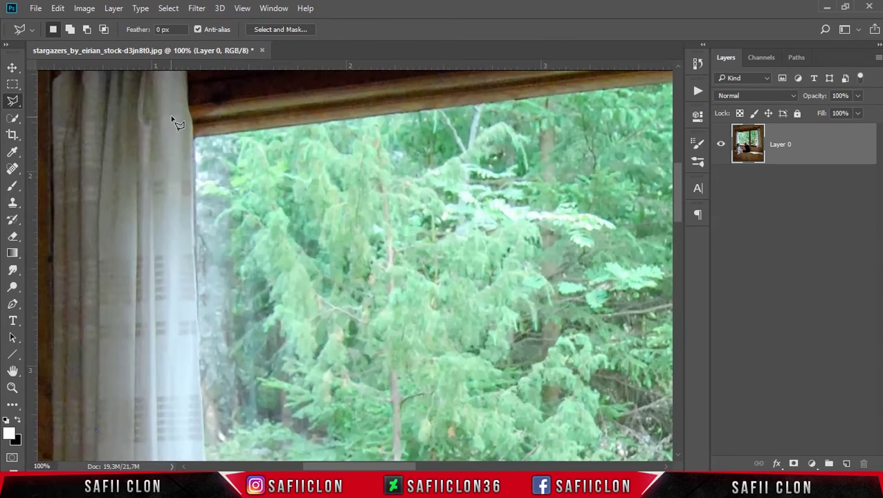
key("ctrl+plus")
scroll(232, 171, "up", 3)
scroll(232, 171, "up", 1)
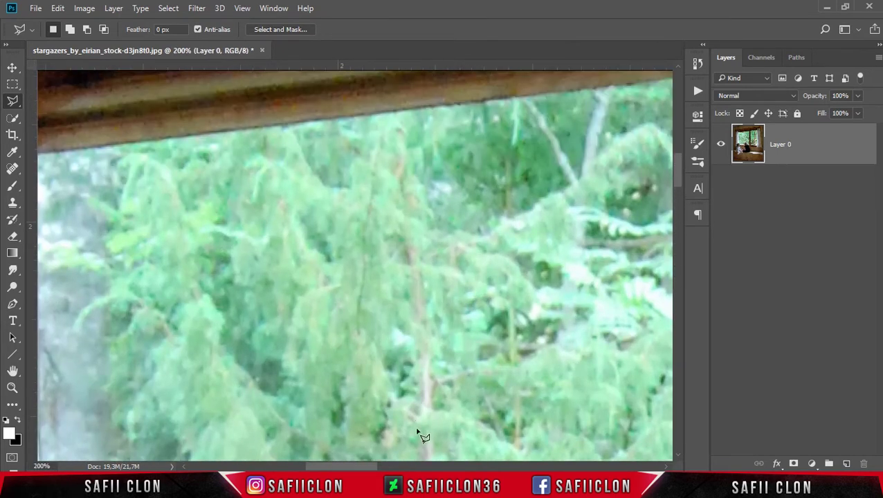
left_click_drag(378, 469, 353, 470)
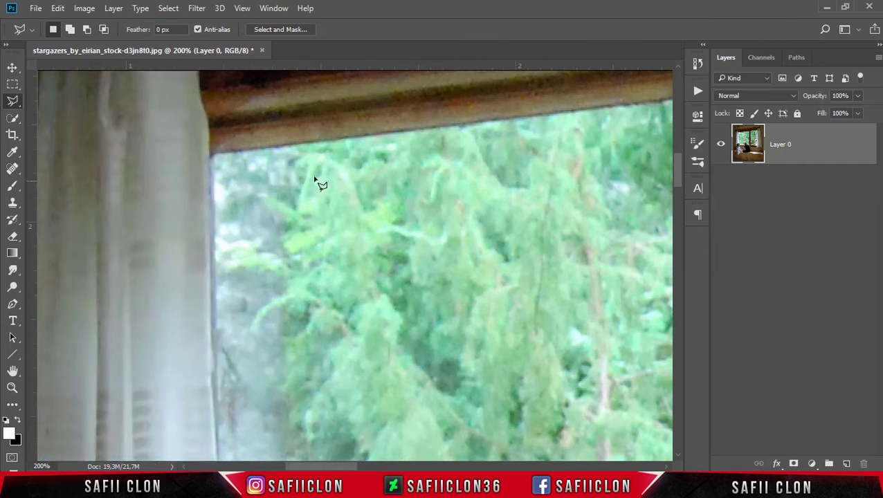
Start the outline at the window corner and trace it along the top frame
left_click_drag(217, 161, 286, 263)
left_click(280, 258)
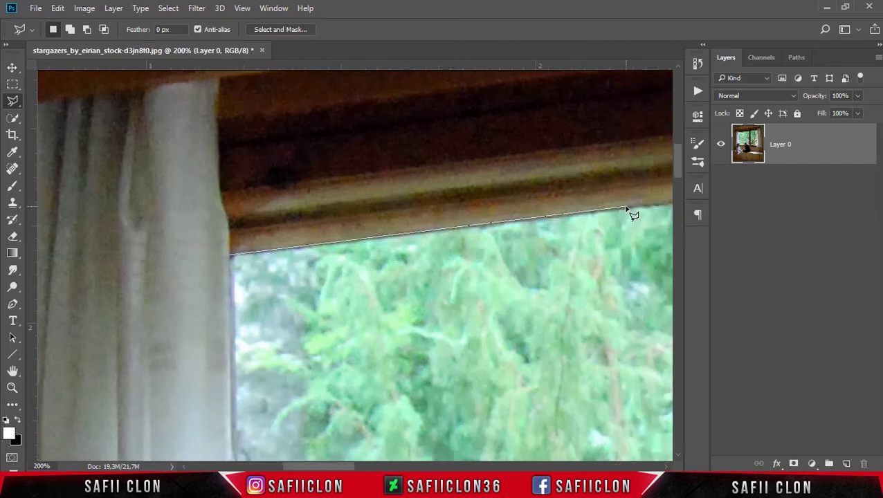
key("ctrl+minus")
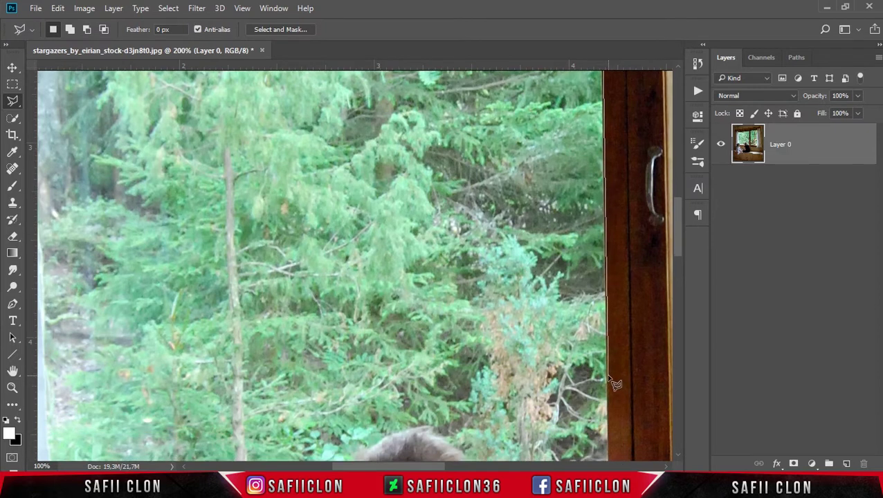
key("ctrl+minus")
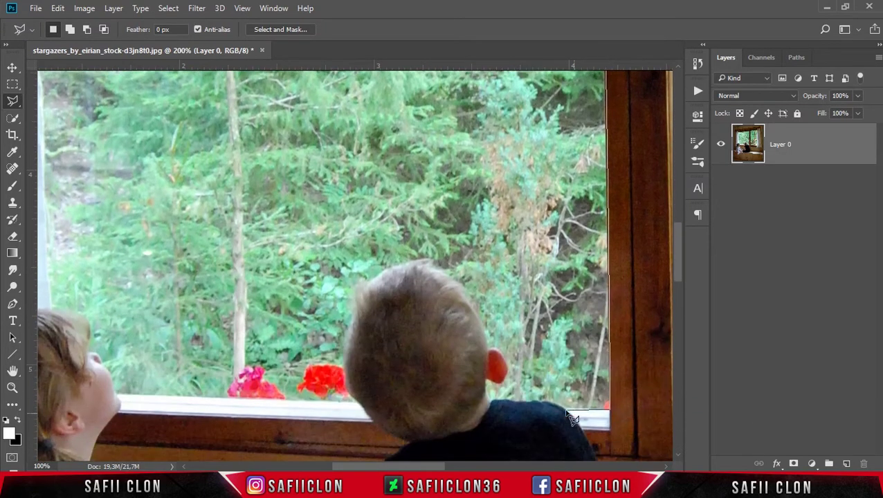
key("ctrl+plus")
key("ctrl+plus")
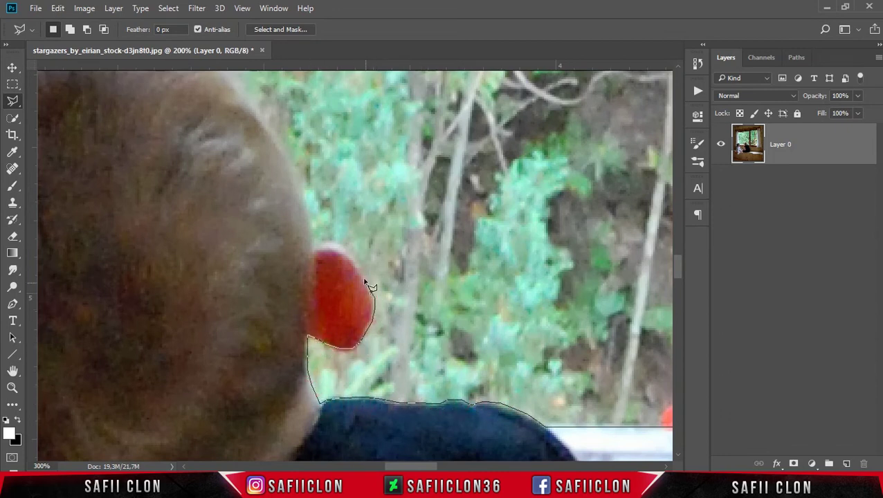
scroll(315, 236, "up", 3)
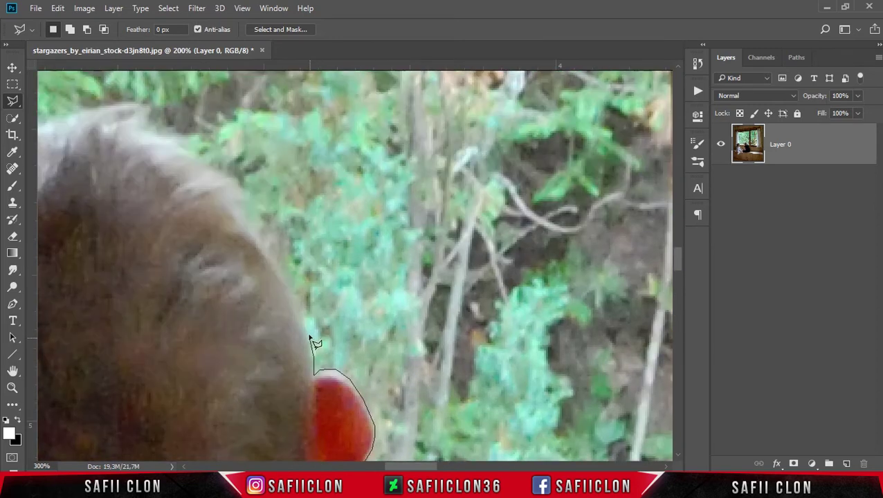
Continue the outline up the boy's ear and along the children's heads and hair
left_click(288, 289)
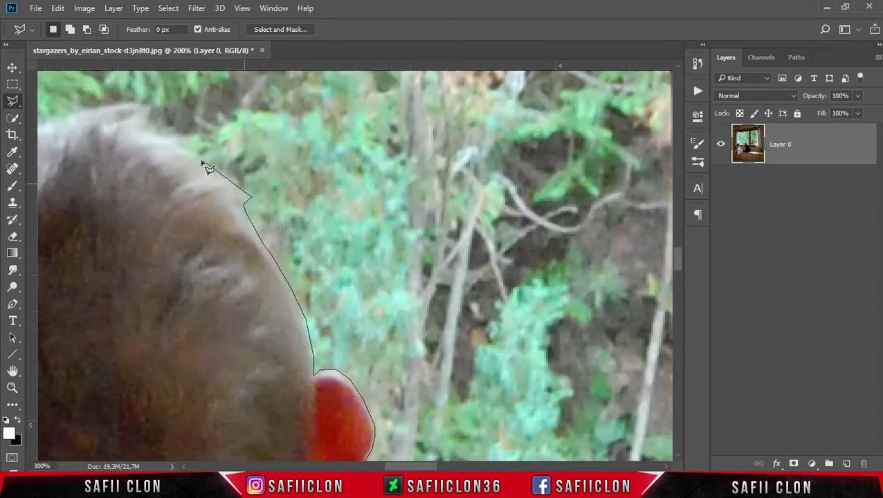
scroll(239, 184, "left", 7)
left_click(491, 125)
left_click(312, 158)
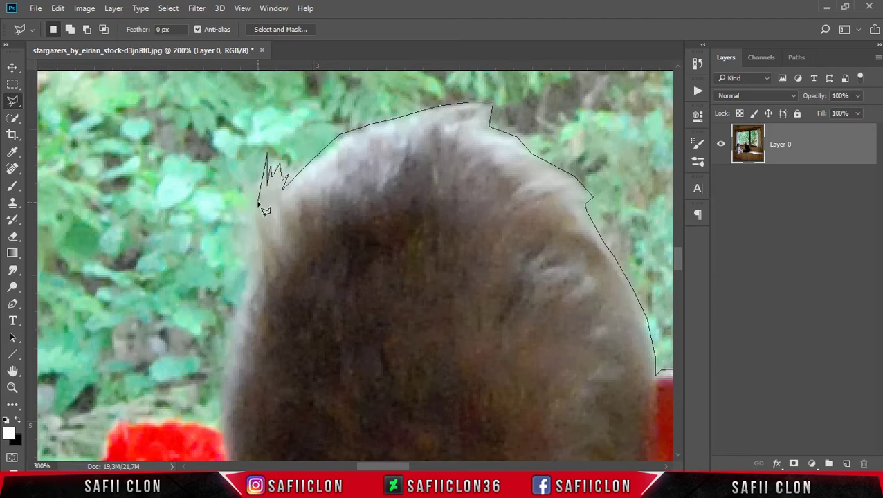
left_click(252, 226)
scroll(252, 227, "left", 3)
scroll(350, 252, "down", 5)
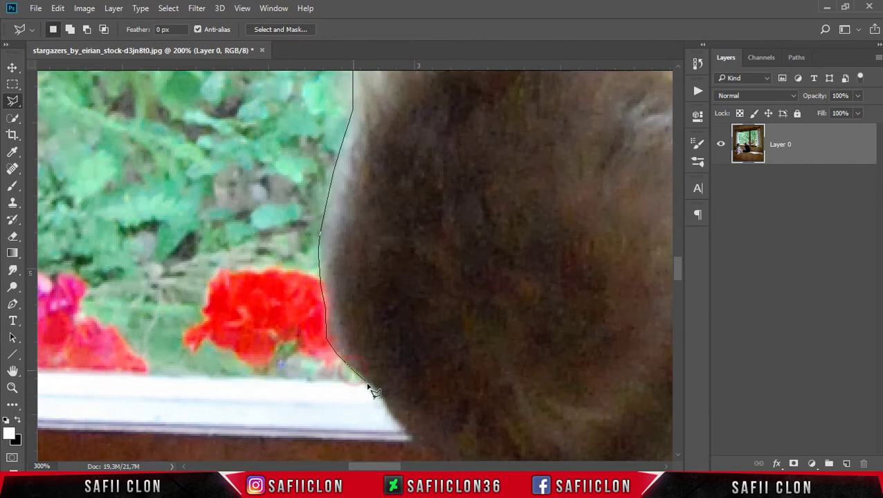
scroll(353, 371, "left", 1)
scroll(357, 370, "left", 6)
scroll(367, 368, "left", 5)
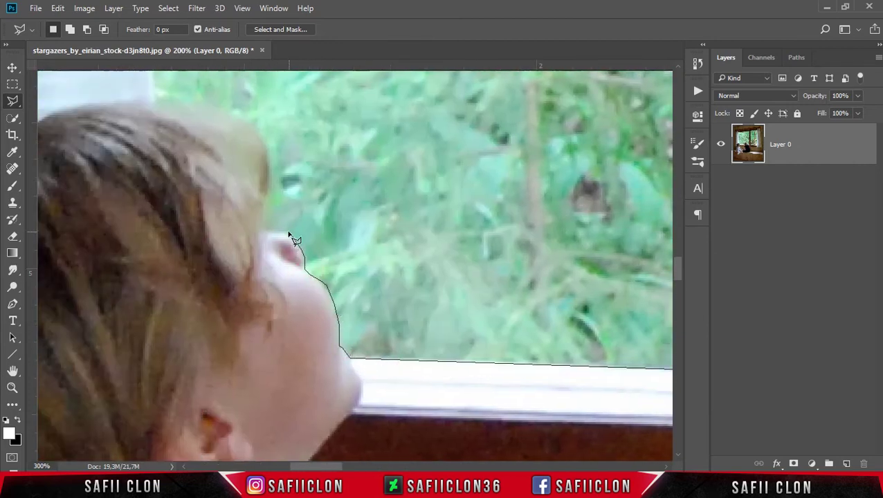
scroll(275, 166, "up", 5)
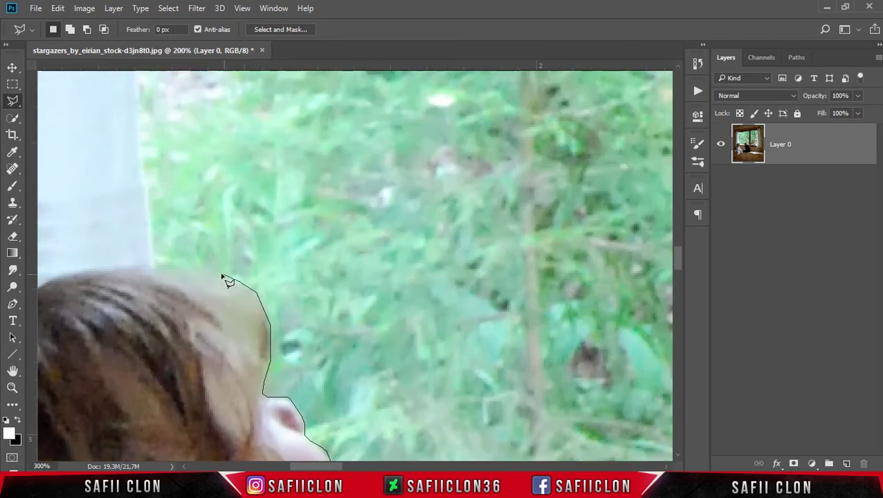
Carry the outline up the window's edge and close it into a selection
left_click(158, 270)
scroll(144, 205, "up", 5)
scroll(131, 202, "up", 1)
left_click(130, 201)
scroll(139, 249, "up", 9)
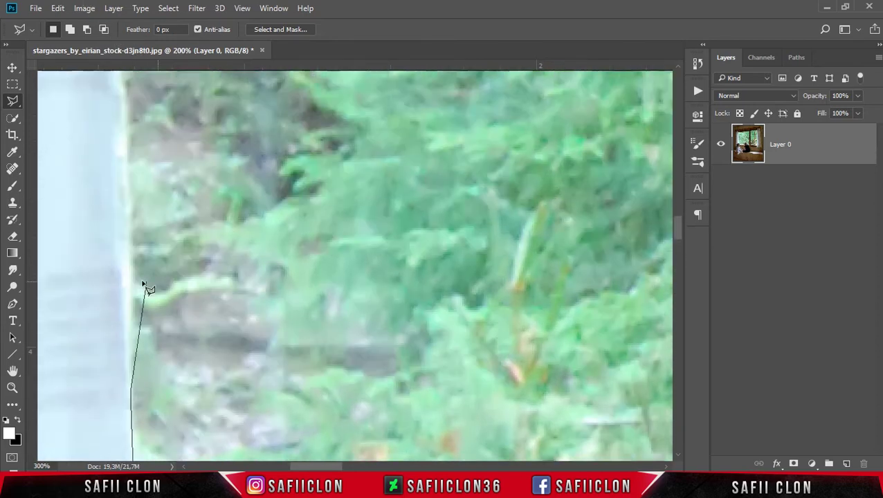
scroll(135, 266, "up", 5)
left_click(110, 165)
scroll(111, 208, "up", 5)
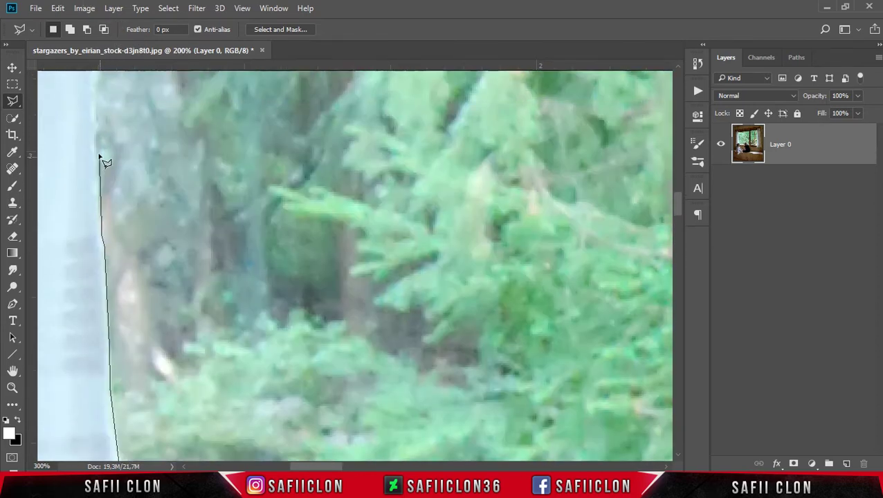
scroll(100, 228, "up", 5)
scroll(90, 104, "up", 5)
scroll(83, 76, "up", 5)
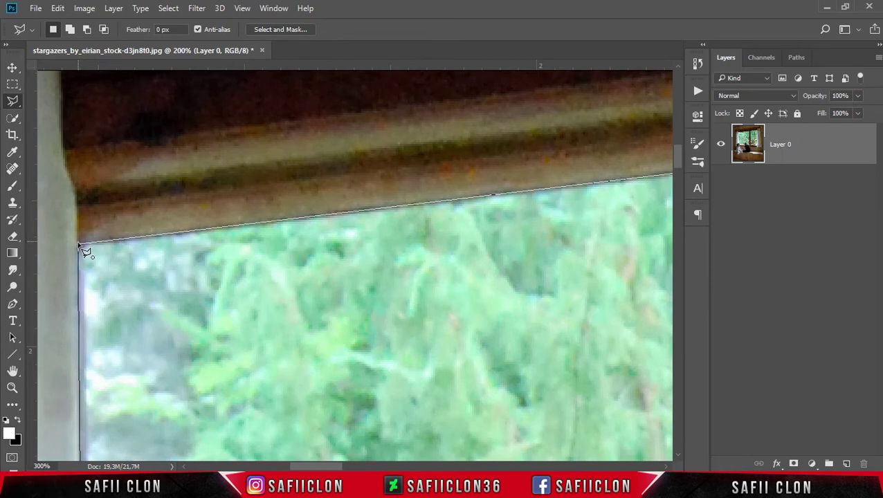
left_click(82, 247)
key("ctrl+minus")
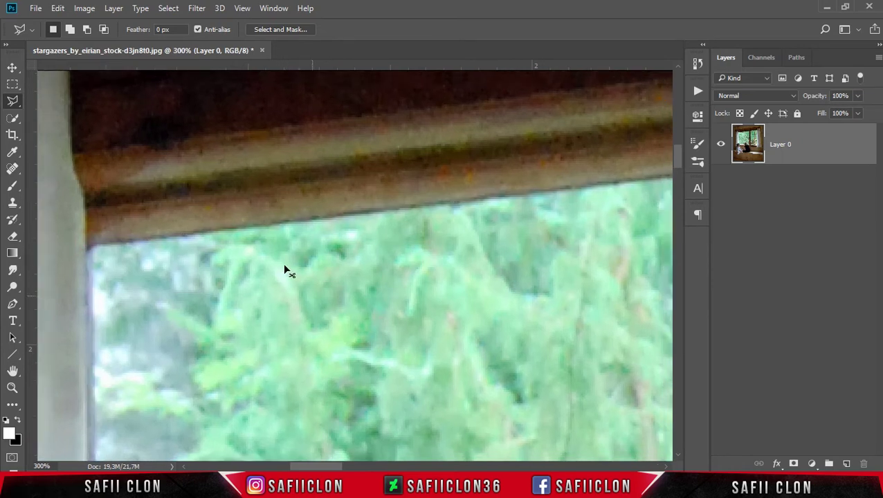
key("ctrl+minus")
key("ctrl+minus")
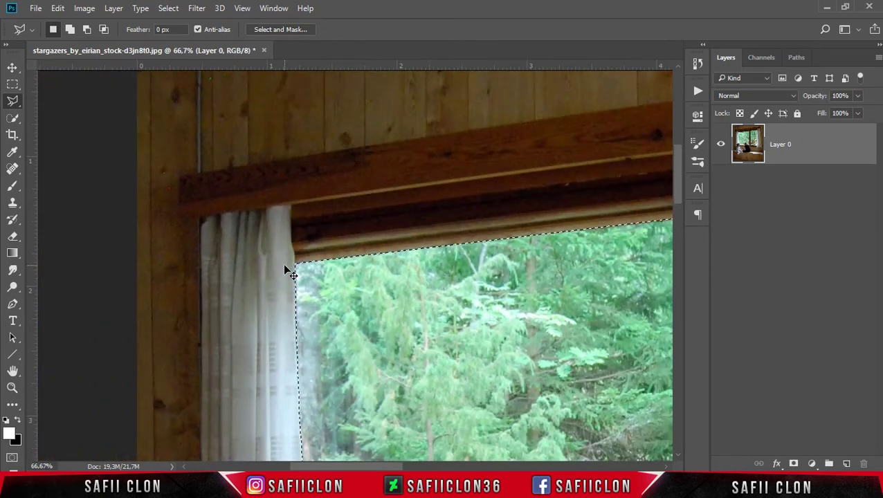
key("ctrl+minus")
Switch the lasso to Add to selection mode and bring the right window into view
scroll(436, 296, "down", 2)
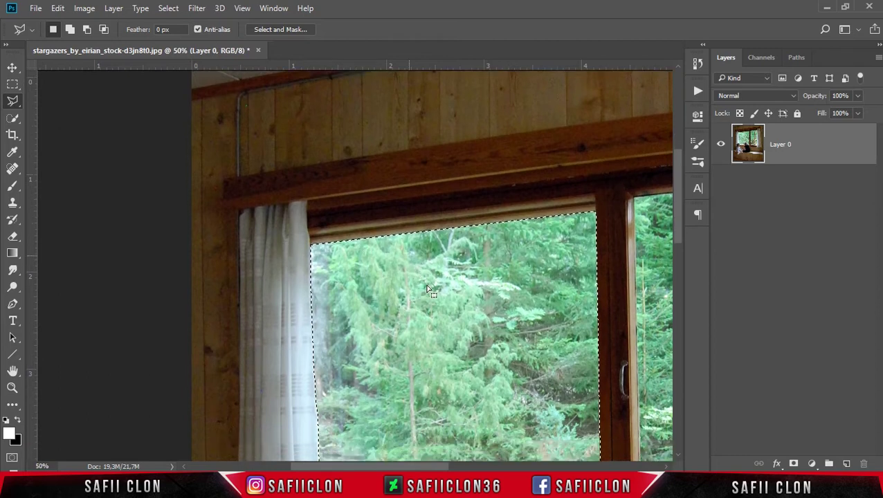
scroll(436, 296, "down", 2)
scroll(436, 296, "down", 2)
left_click_drag(434, 468, 473, 467)
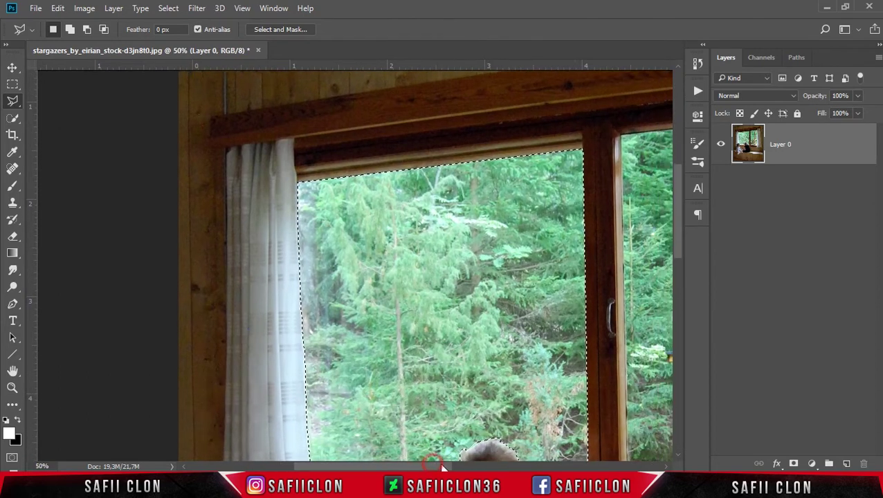
scroll(382, 279, "down", 1)
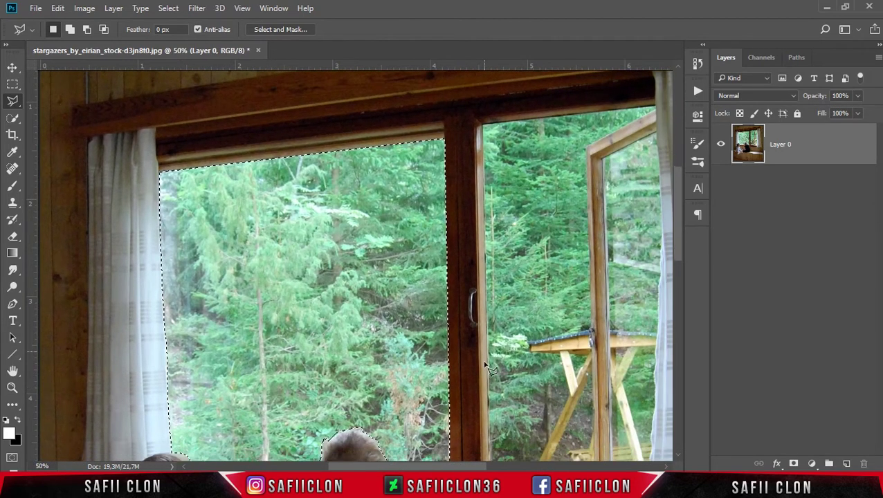
scroll(382, 279, "down", 2)
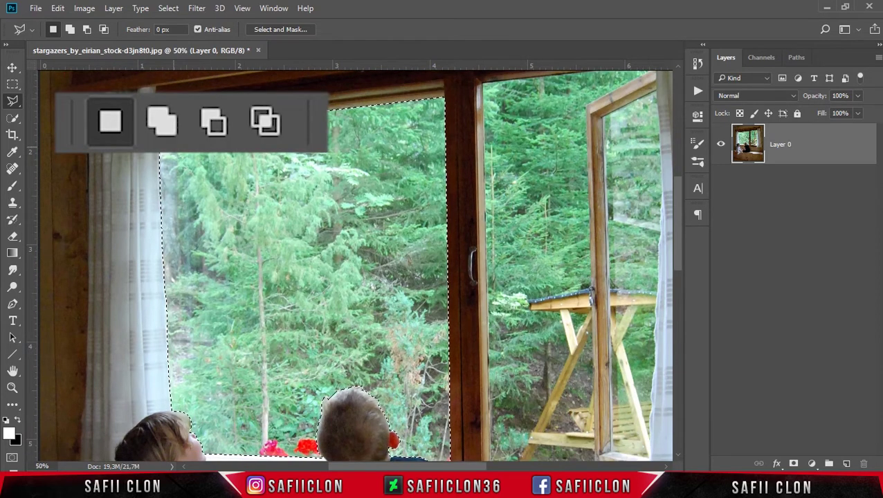
left_click(71, 29)
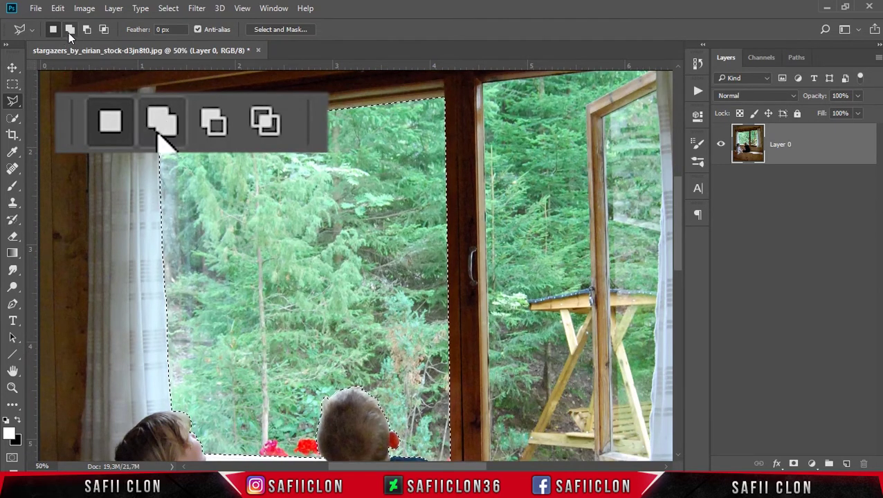
left_click(72, 30)
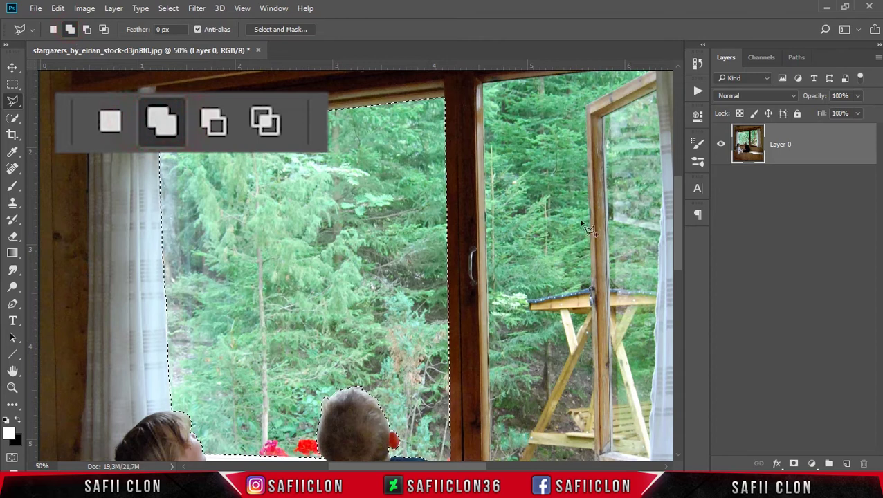
left_click_drag(391, 469, 416, 469)
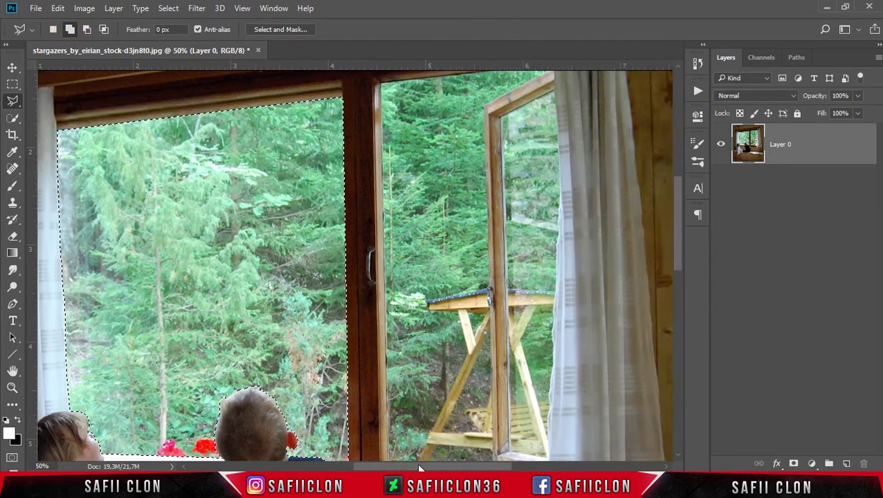
Start a second outline at the right pane's frame corner and its upper right corner
scroll(441, 253, "up", 2)
scroll(441, 253, "up", 2)
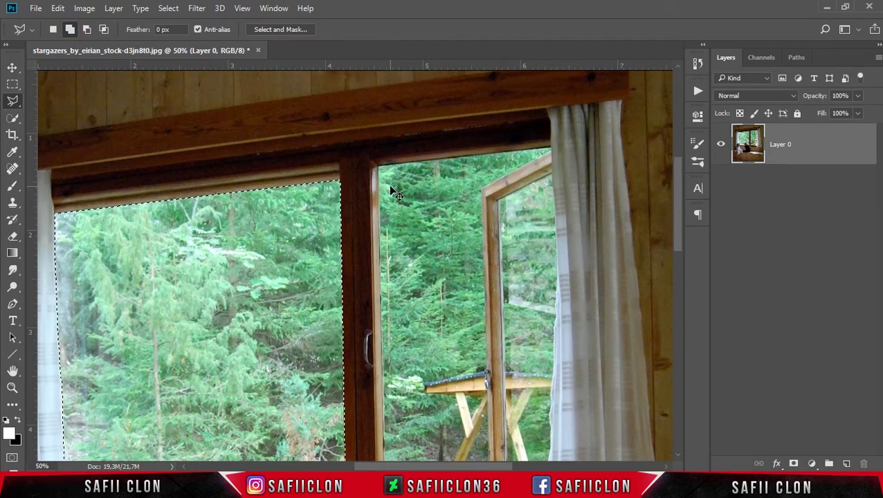
scroll(390, 193, "up", 1, "alt")
scroll(391, 193, "up", 1, "alt")
scroll(391, 192, "up", 1, "alt")
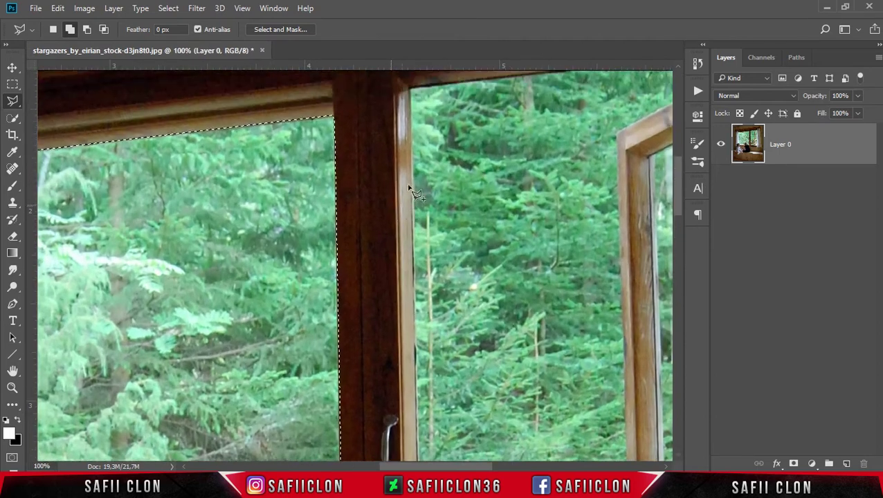
scroll(409, 190, "up", 2)
left_click(411, 122)
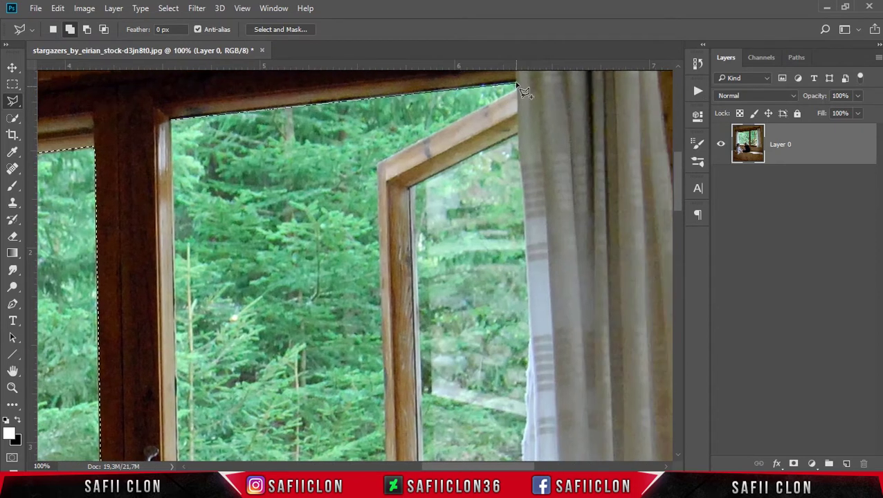
left_click(517, 83)
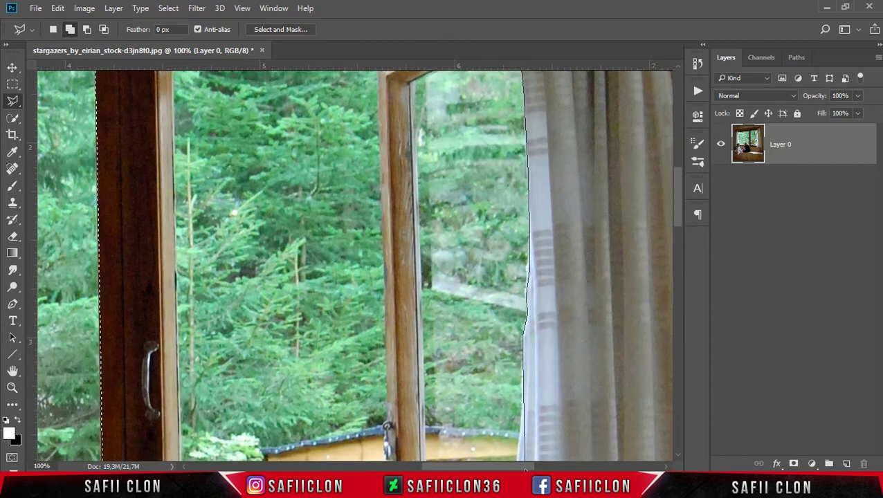
Trace down the curtain edge and close the outline, adding the right pane to the selection
scroll(526, 364, "down", 3)
scroll(533, 374, "down", 3)
left_click(521, 281)
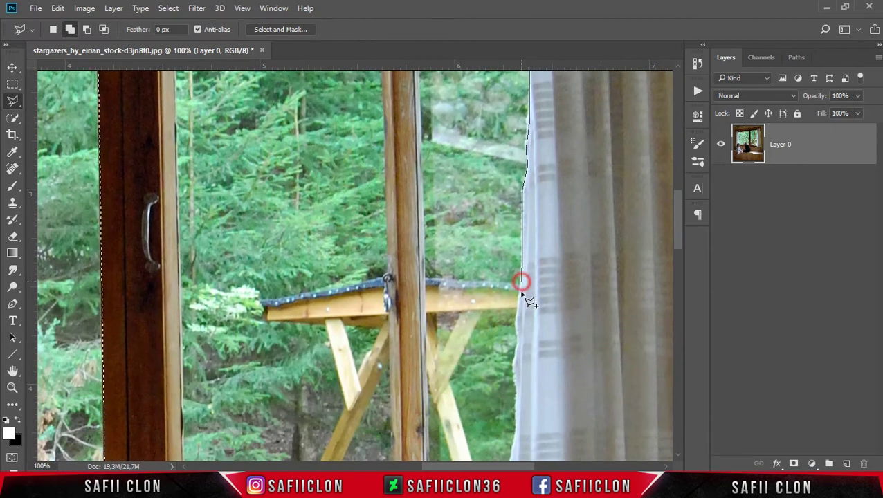
scroll(515, 361, "down", 1)
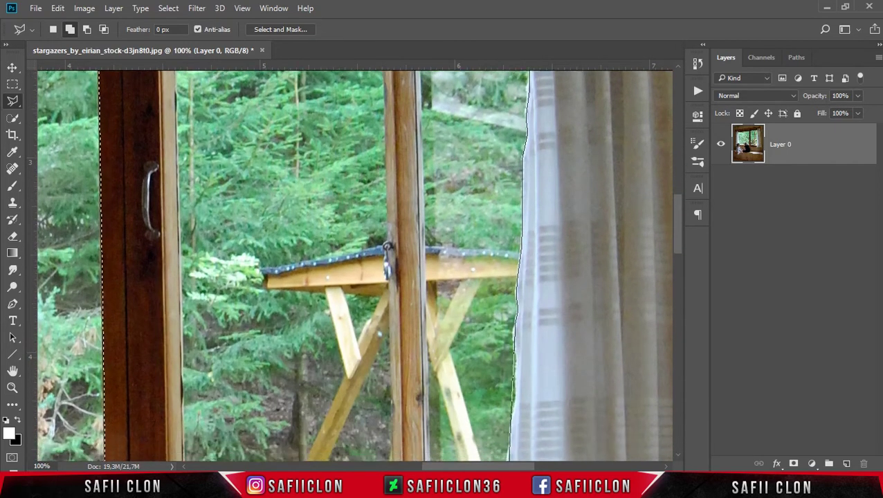
scroll(516, 326, "down", 2)
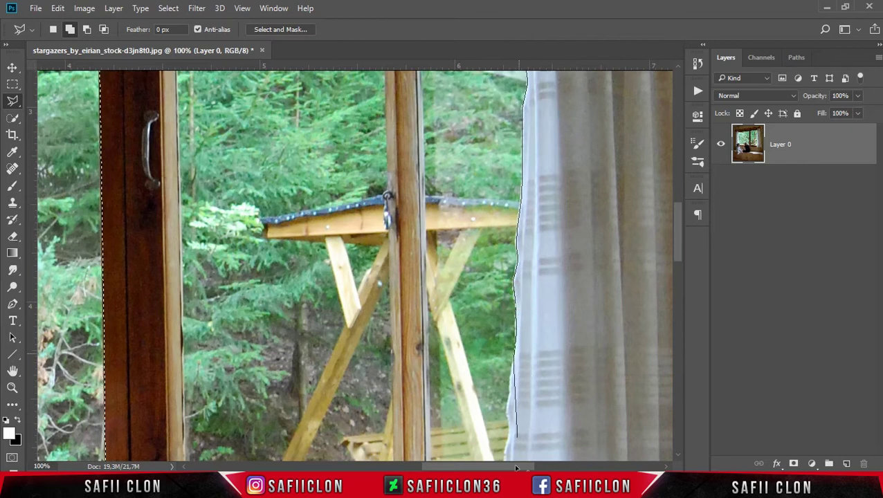
scroll(516, 416, "down", 3)
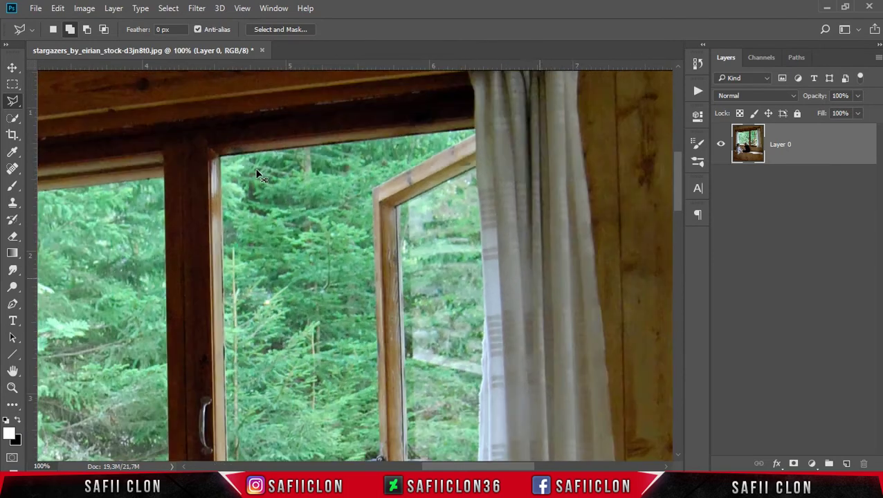
double_click(257, 173)
key("ctrl+minus")
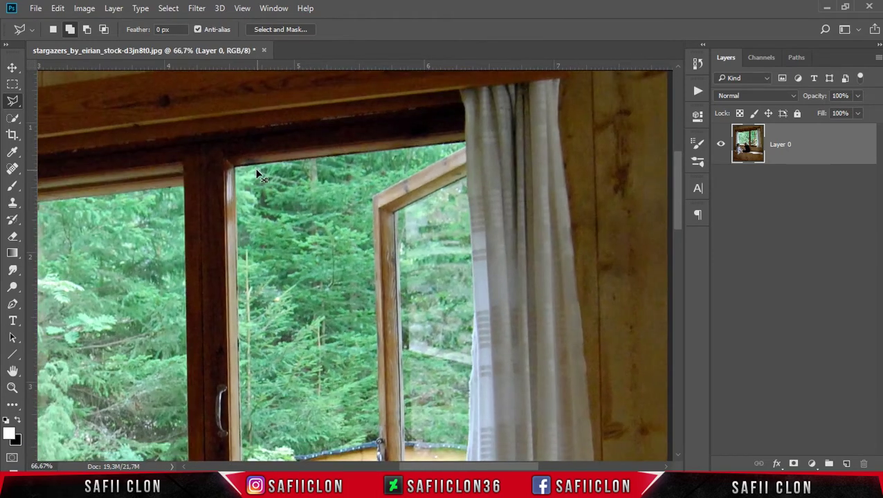
key("ctrl+minus")
key("ctrl+minus")
key("ctrl+minus")
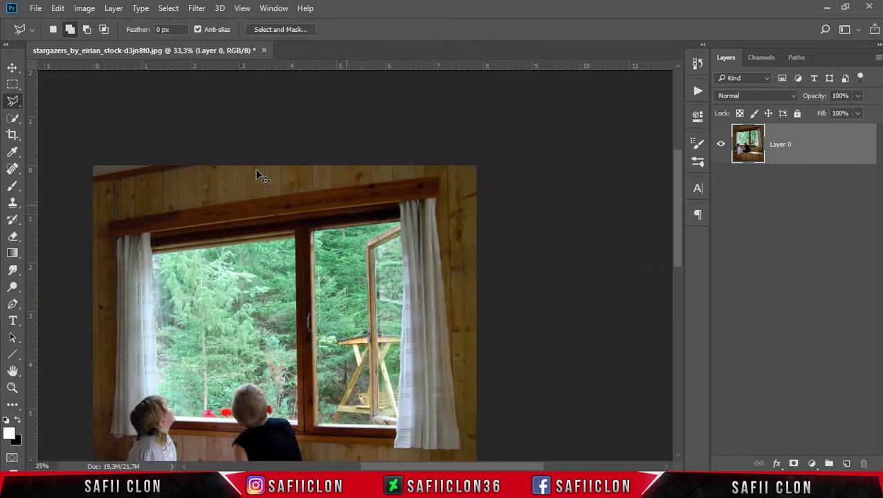
Add a layer mask to Layer 0 from the selection and invert it to hide the window views
scroll(297, 220, "down", 1)
scroll(302, 224, "down", 2)
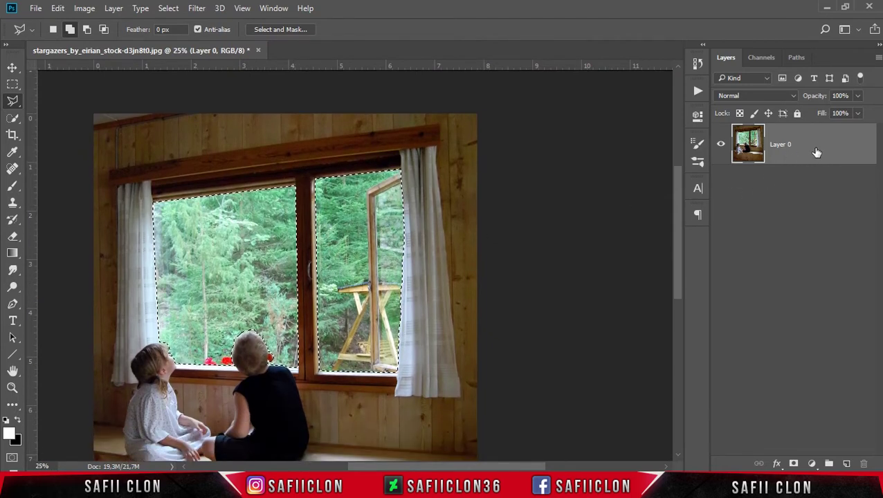
left_click(795, 463)
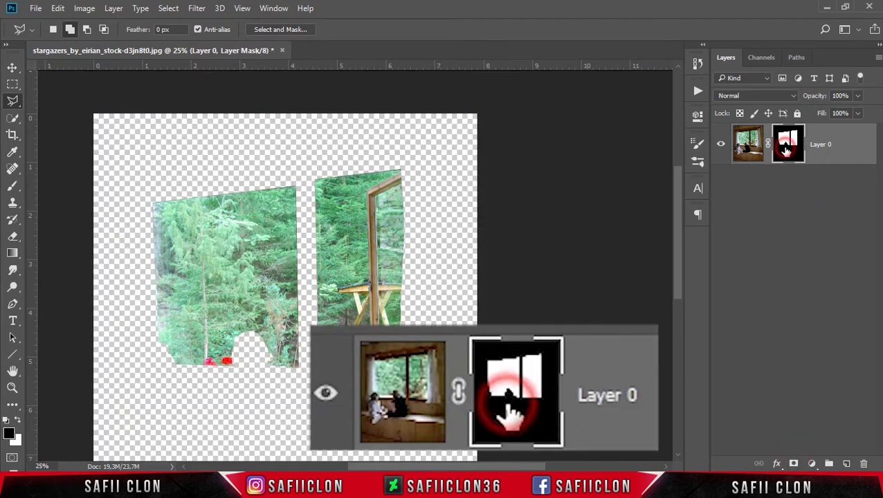
key("ctrl+i")
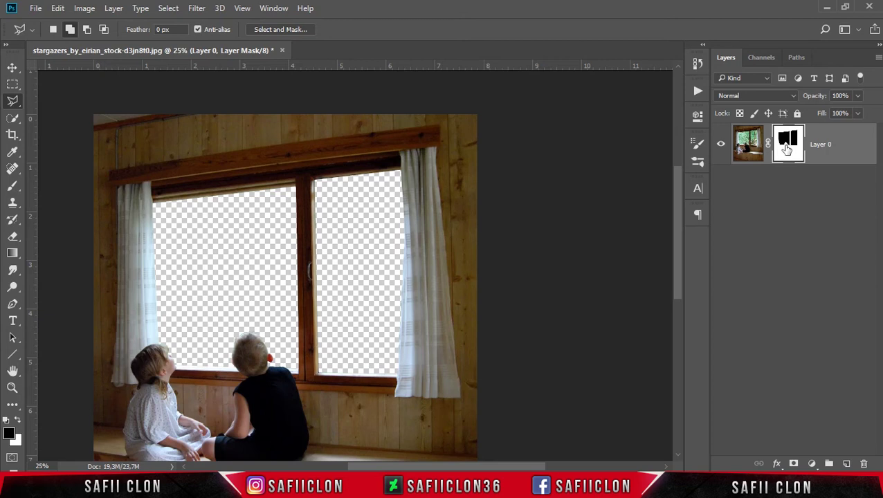
Duplicate Layer 0 as Layer 0 copy
right_click(860, 142)
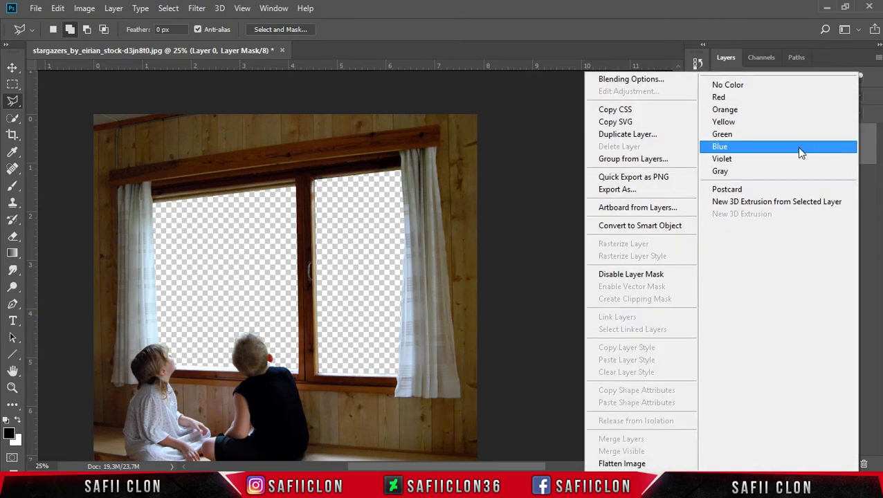
left_click(655, 140)
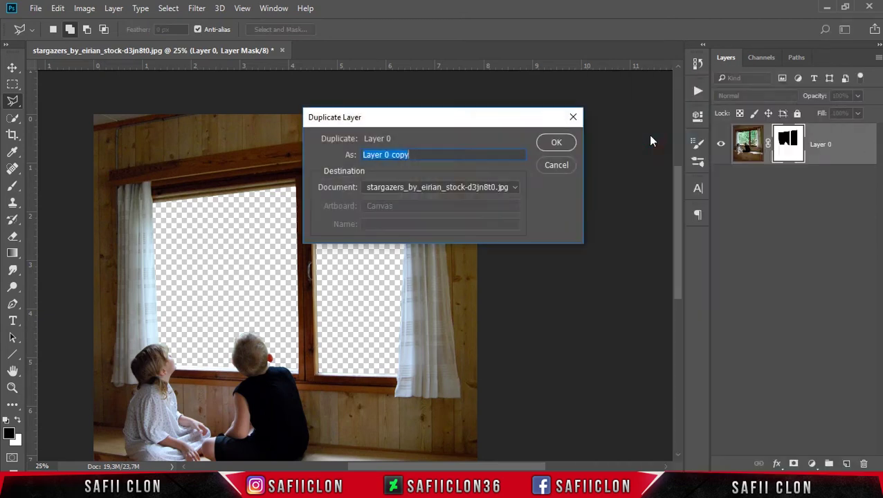
left_click(558, 146)
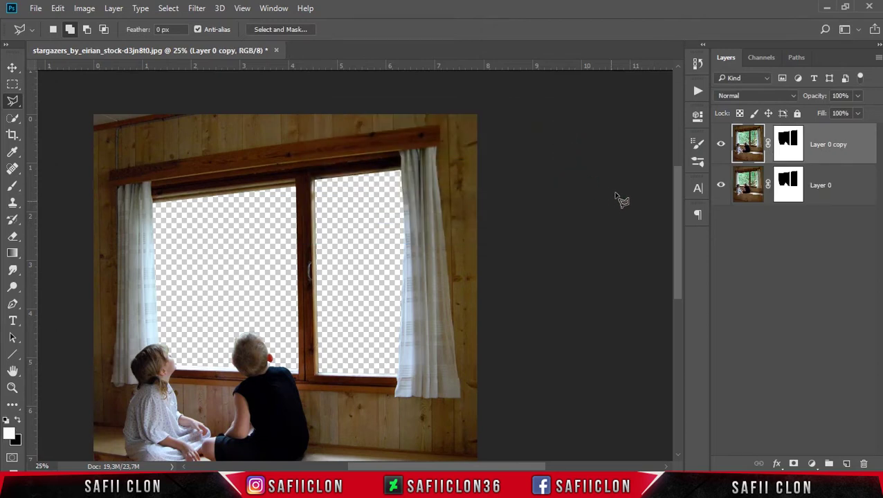
Apply Layer 0 copy's mask permanently, baking in the transparent window panes
left_click(788, 146)
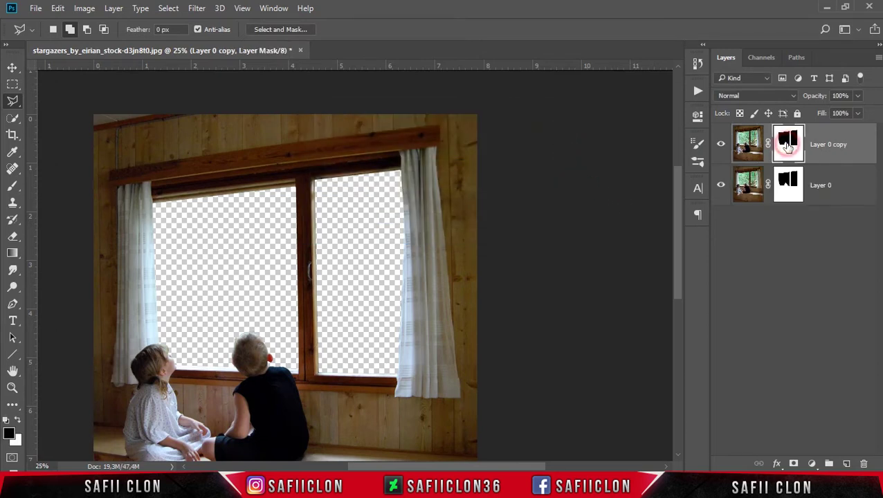
right_click(787, 143)
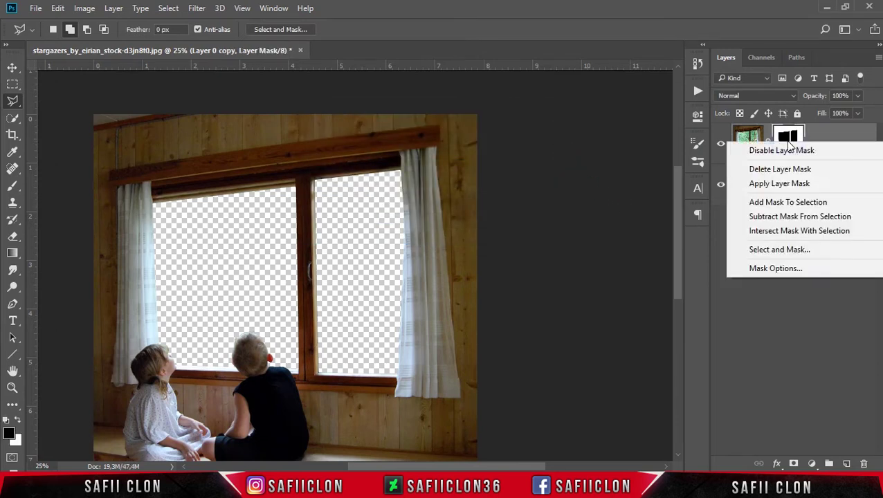
left_click(786, 186)
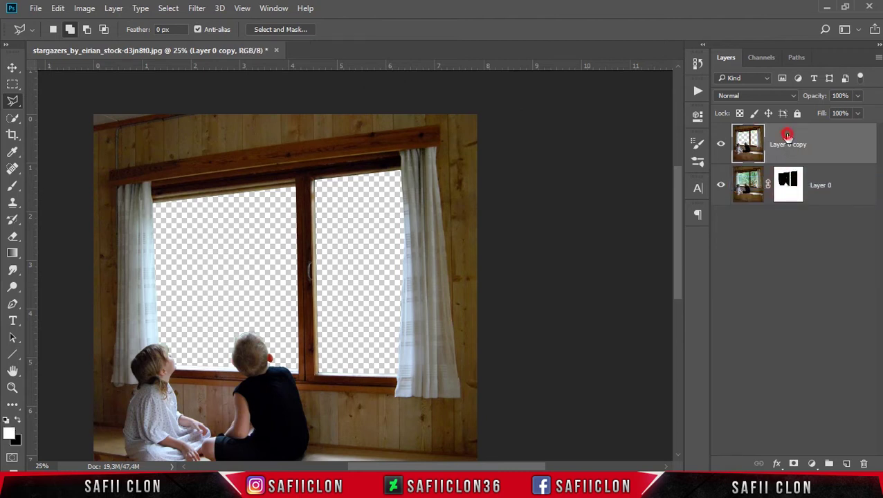
right_click(14, 102)
left_click(76, 114)
Set the lasso to New selection mode and zoom in on the top of the window
left_click(53, 30)
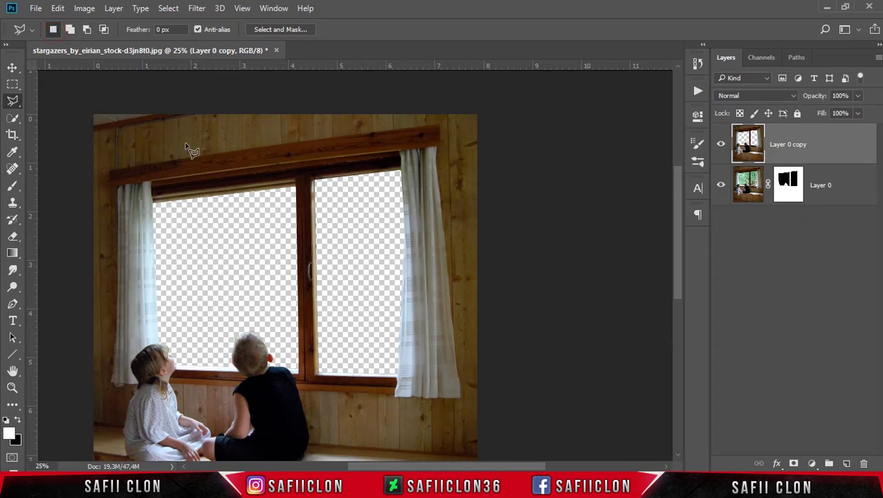
key("ctrl+plus")
key("ctrl+plus")
key("ctrl+plus")
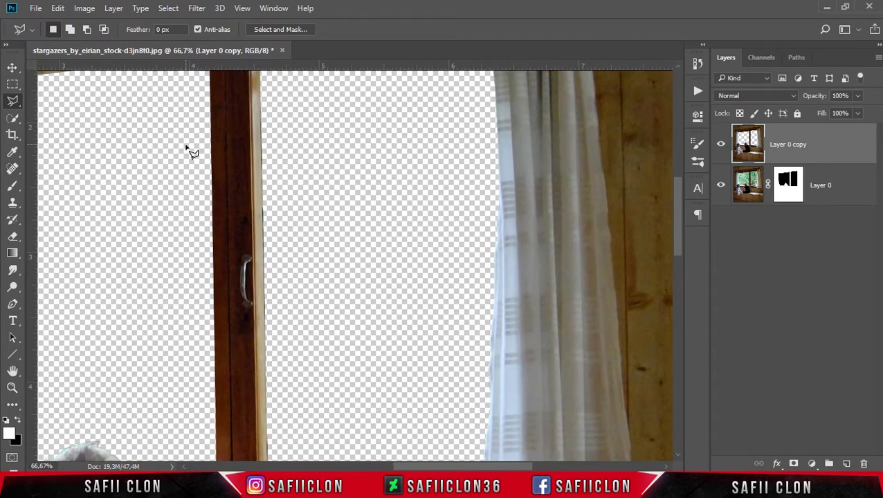
left_click_drag(458, 468, 374, 468)
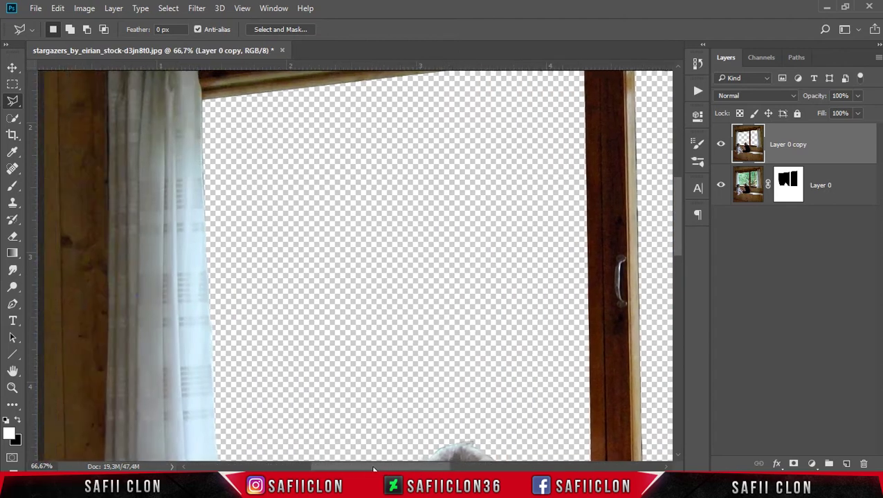
scroll(385, 281, "up", 1)
scroll(398, 284, "up", 2)
scroll(398, 284, "up", 2)
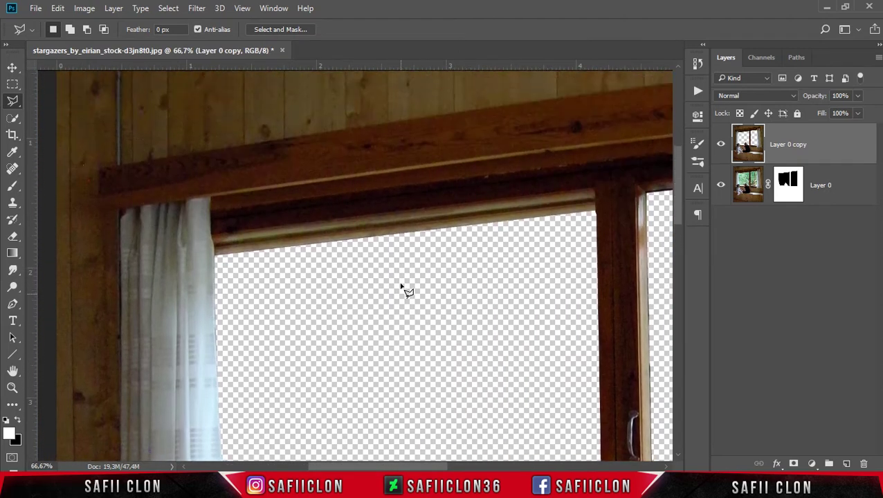
key("ctrl+plus")
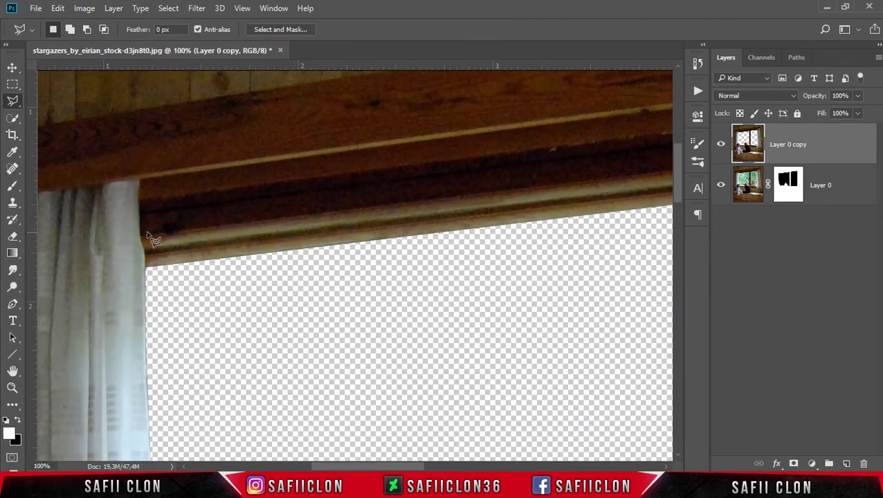
Outline the curtain rod rail above the left pane with a straight-edged selection
left_click(141, 229)
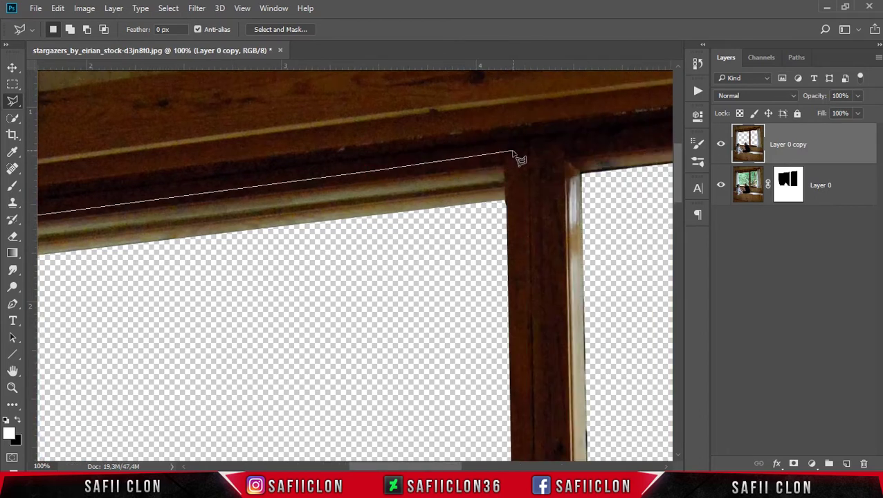
left_click(509, 153)
left_click(513, 206)
left_click(196, 277)
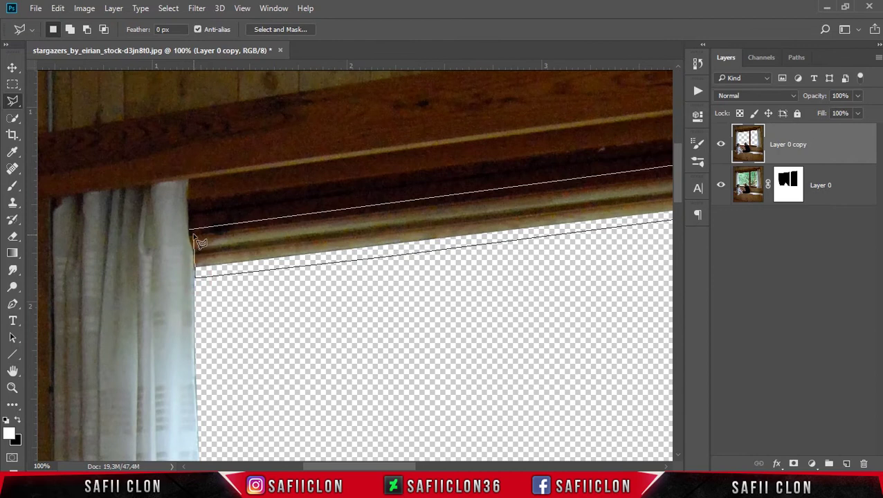
left_click(194, 235)
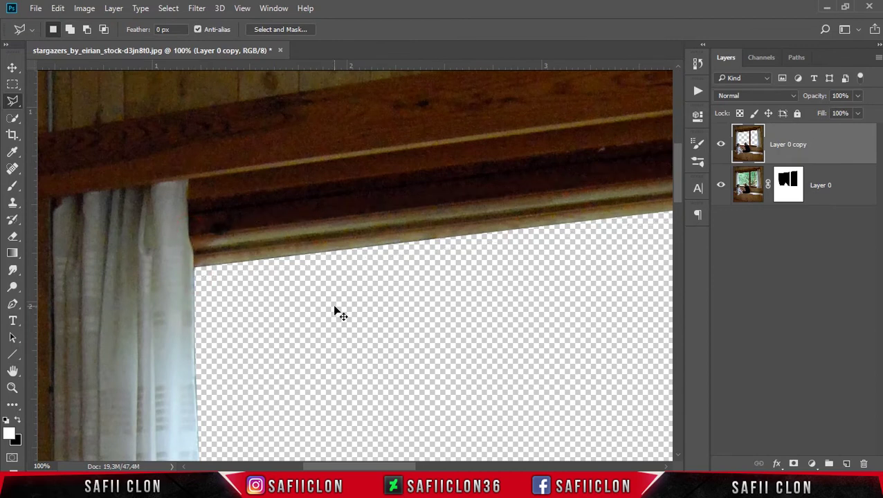
key("ctrl+minus")
key("ctrl+minus")
left_click_drag(415, 468, 449, 471)
left_click(827, 142)
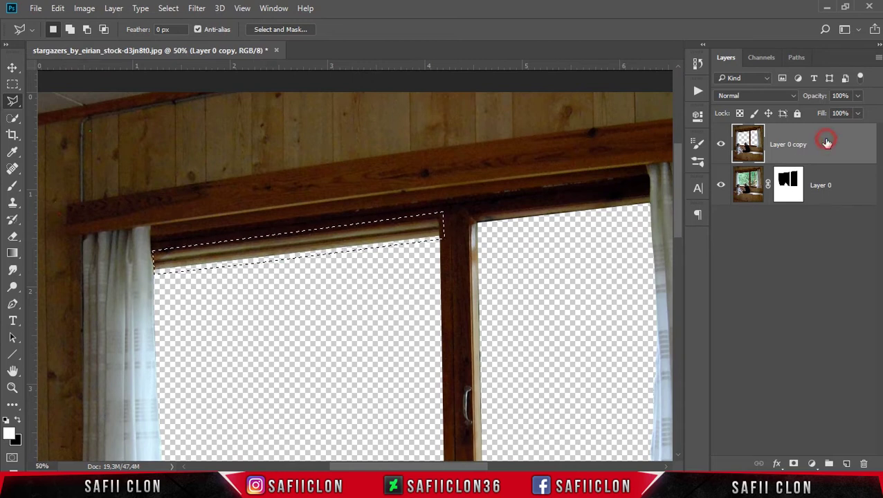
Mask Layer 0 copy to the rod selection and apply it, checking with Layer 0 hidden then shown
left_click(794, 464)
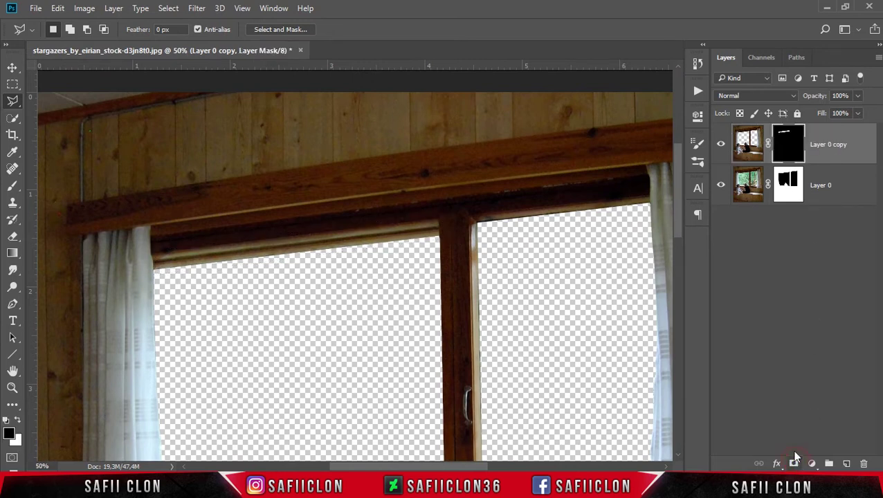
left_click(721, 187)
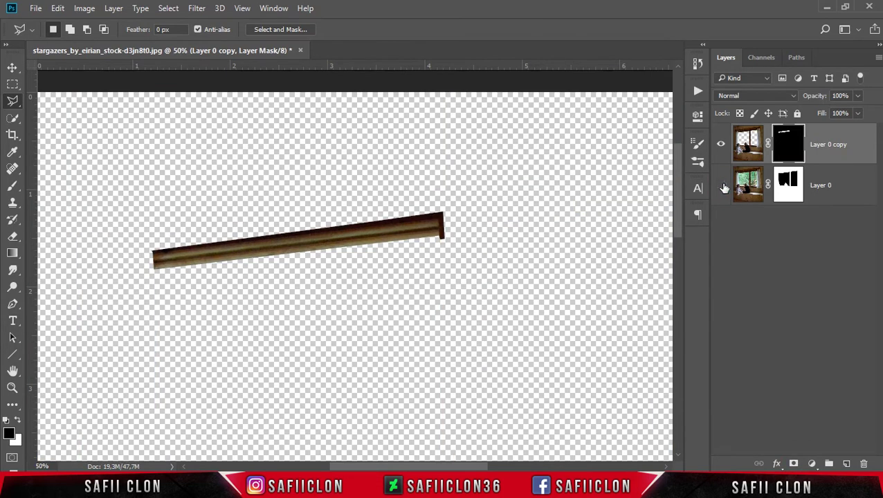
right_click(787, 144)
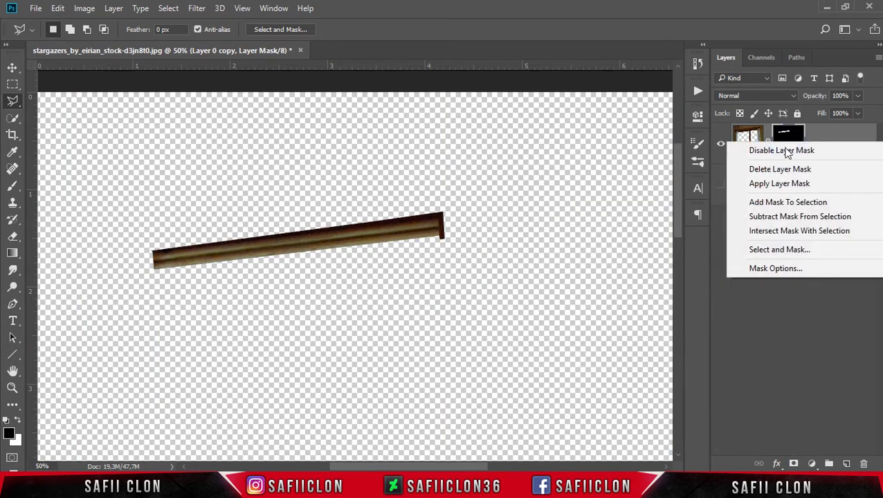
left_click(788, 186)
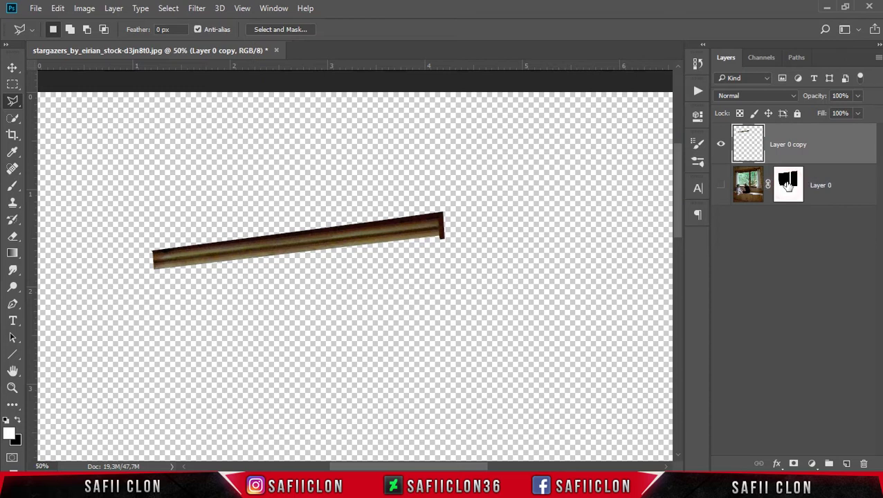
left_click(721, 186)
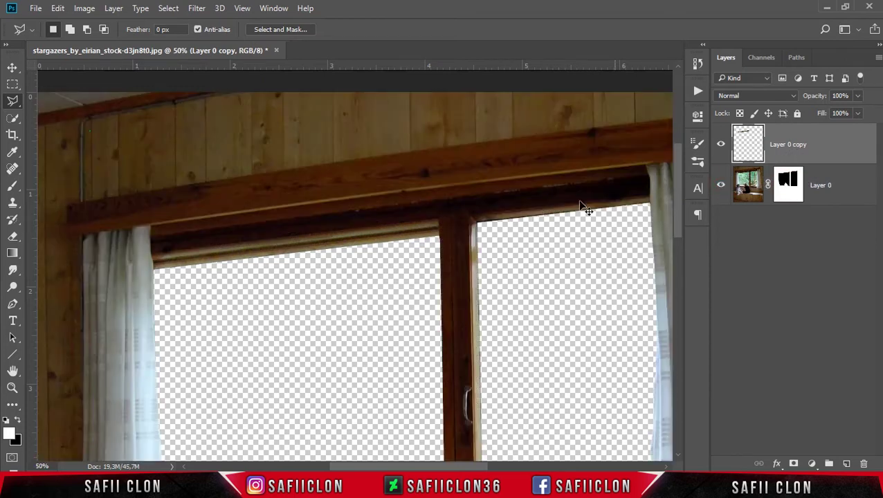
Move the rod strip right along the right pane's top and rotate it 0.19°
key("ctrl+t")
left_click_drag(332, 247, 581, 224)
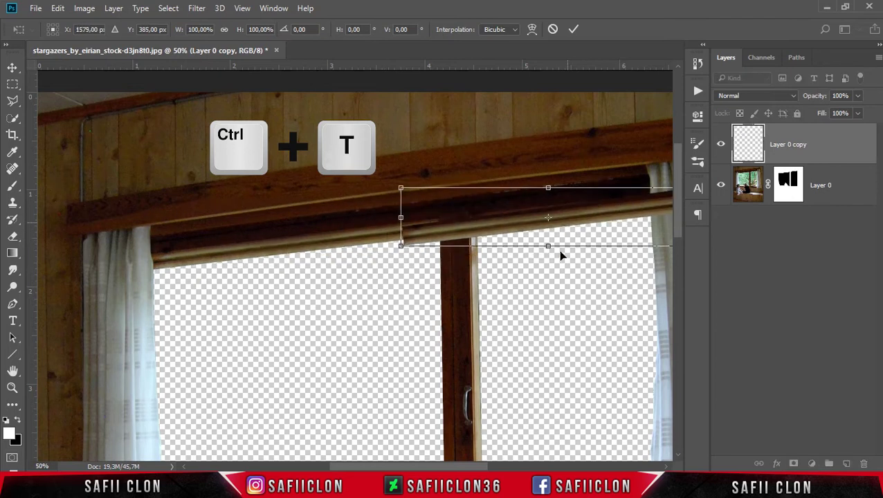
left_click_drag(483, 468, 523, 468)
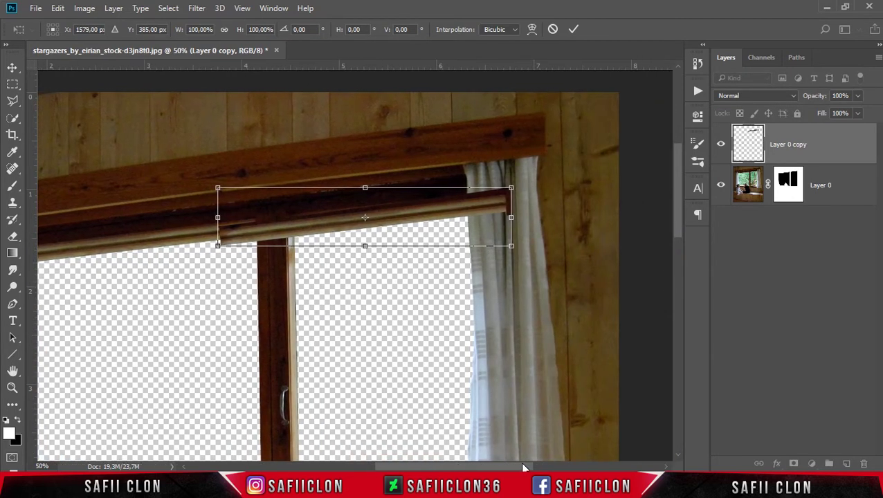
mouse_move(400, 211)
left_mouse_down()
mouse_move(476, 196)
mouse_move(468, 198)
left_mouse_up()
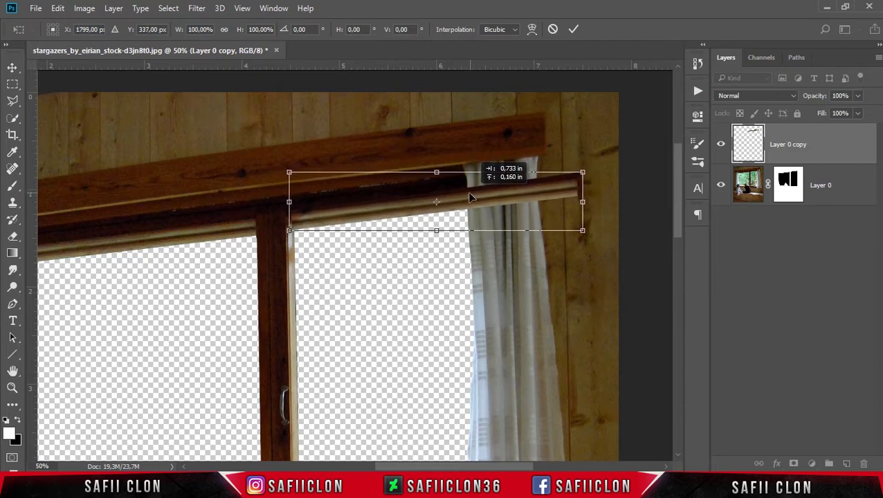
left_click_drag(607, 200, 607, 201)
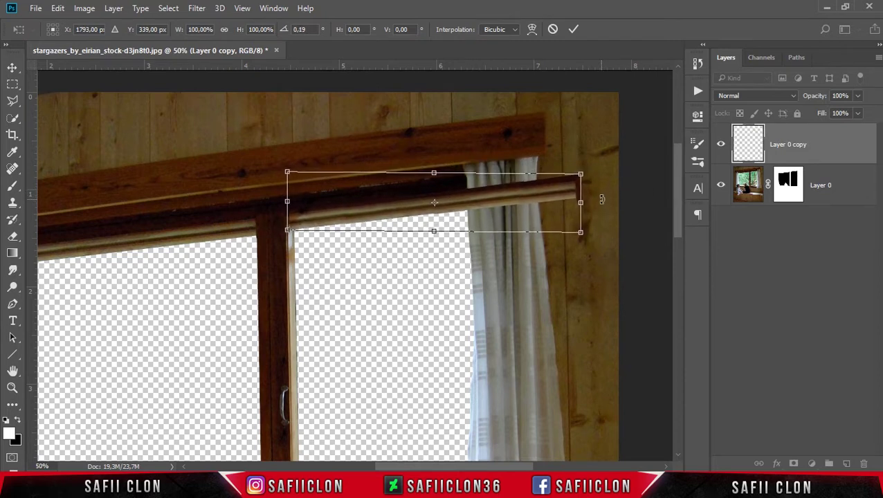
left_click_drag(509, 196, 509, 199)
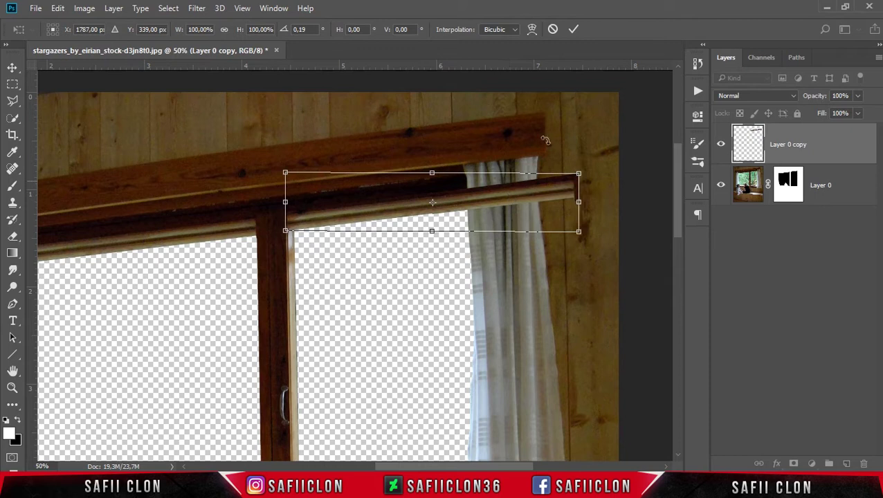
left_click(576, 29)
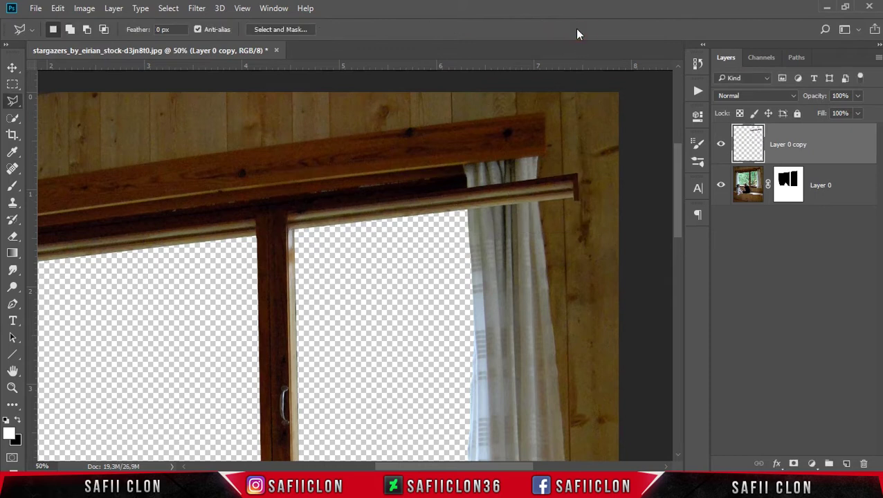
Add a white layer mask to Layer 0 copy and set a brush to 76% opacity
left_click(837, 143)
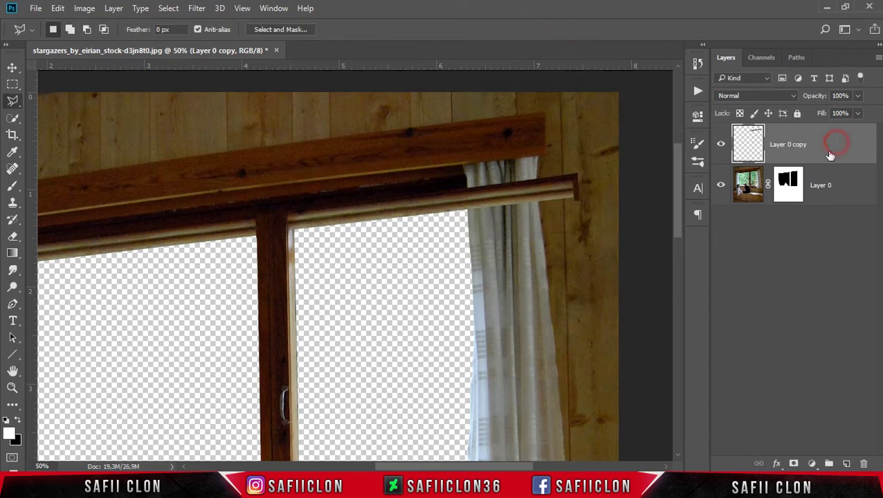
left_click(794, 465)
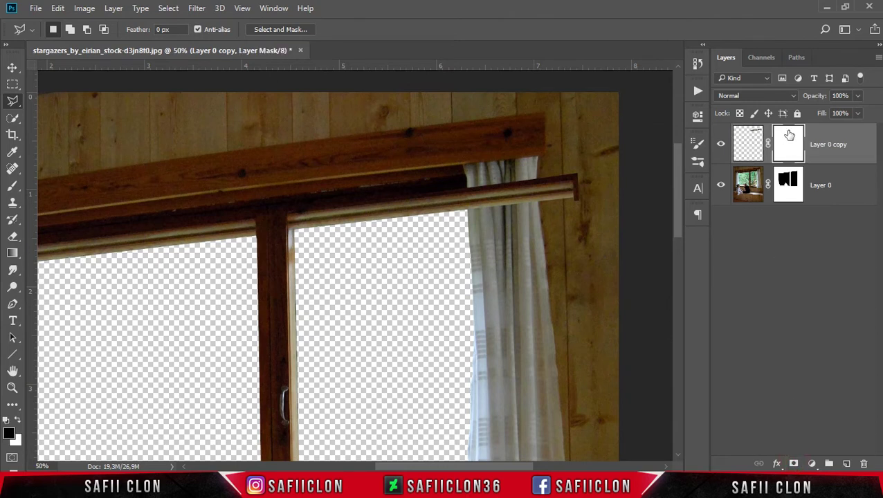
left_click(14, 185)
left_click(72, 185)
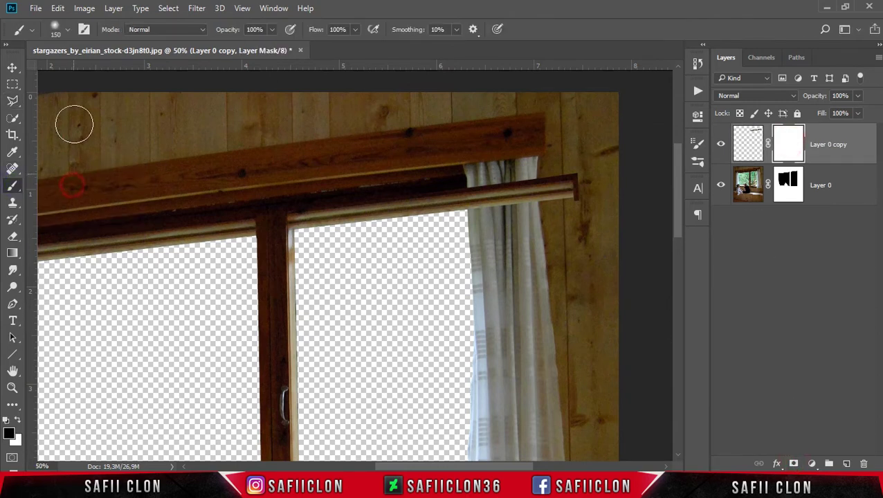
left_click(67, 30)
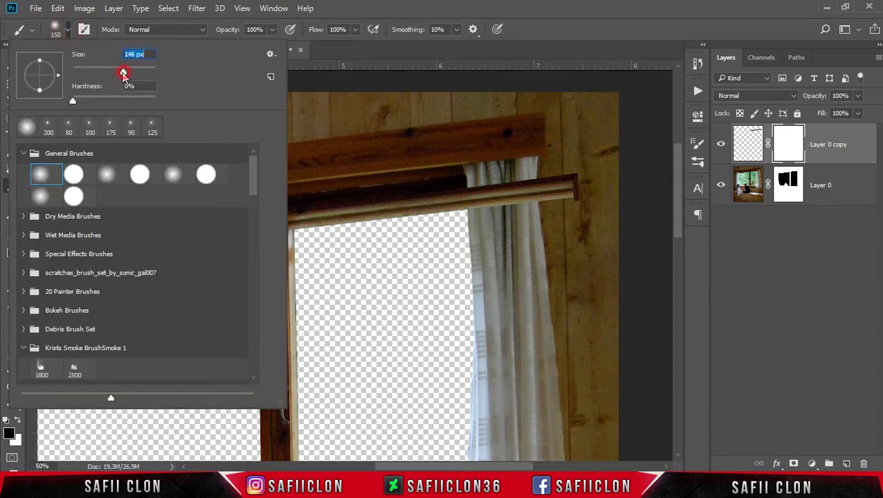
left_click(272, 32)
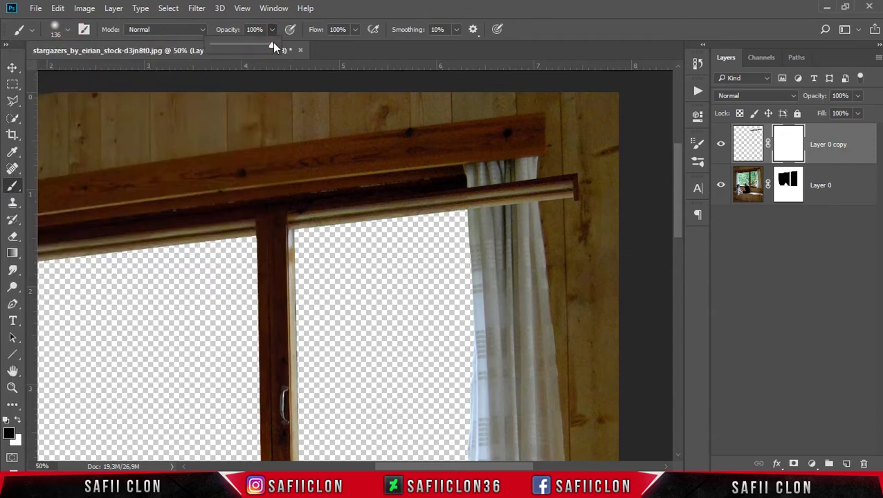
left_click_drag(261, 46, 257, 45)
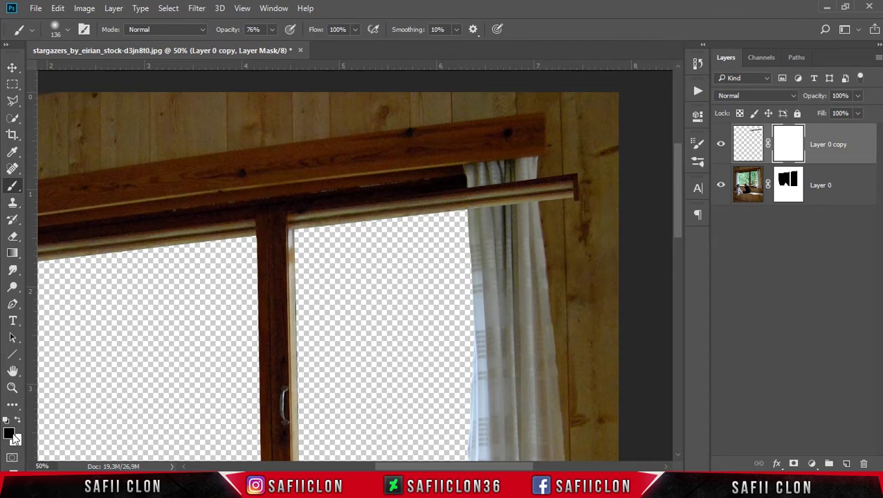
Paint black on the mask to hide the curtain rod ends over the right curtain
mouse_move(556, 207)
left_mouse_down()
mouse_move(568, 168)
mouse_move(581, 226)
mouse_move(520, 172)
left_mouse_up()
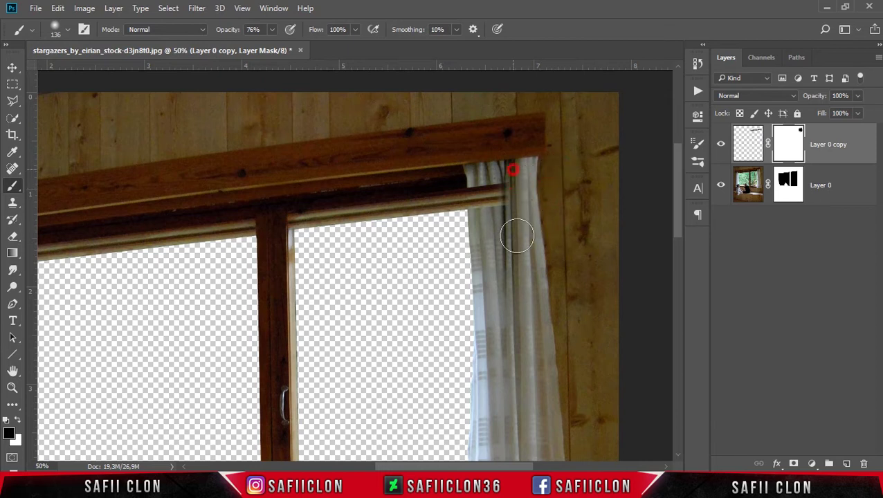
scroll(524, 206, "up", 2)
scroll(546, 205, "up", 1)
scroll(526, 346, "right", 3)
key("bracketleft")
key("bracketleft")
key("bracketleft")
mouse_move(469, 254)
left_mouse_down()
mouse_move(462, 252)
mouse_move(460, 218)
mouse_move(447, 211)
left_mouse_up()
key("bracketleft")
left_click_drag(451, 258, 449, 209)
left_click_drag(272, 32, 253, 48)
mouse_move(363, 210)
left_mouse_down()
mouse_move(426, 208)
mouse_move(79, 256)
mouse_move(340, 227)
mouse_move(69, 285)
mouse_move(73, 258)
left_mouse_up()
key("bracketleft")
scroll(481, 456, "left", 5)
left_click_drag(253, 260, 397, 244)
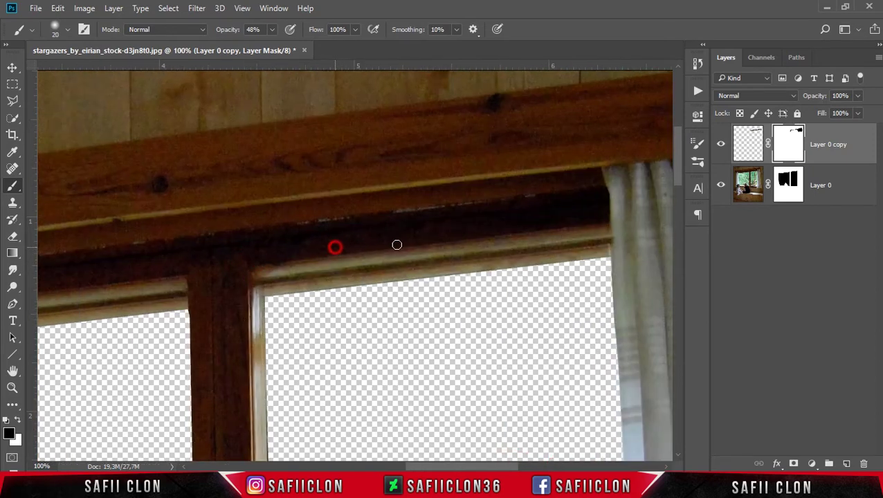
Paint white on the mask to restore the corner post and curtain edge
left_click(17, 419)
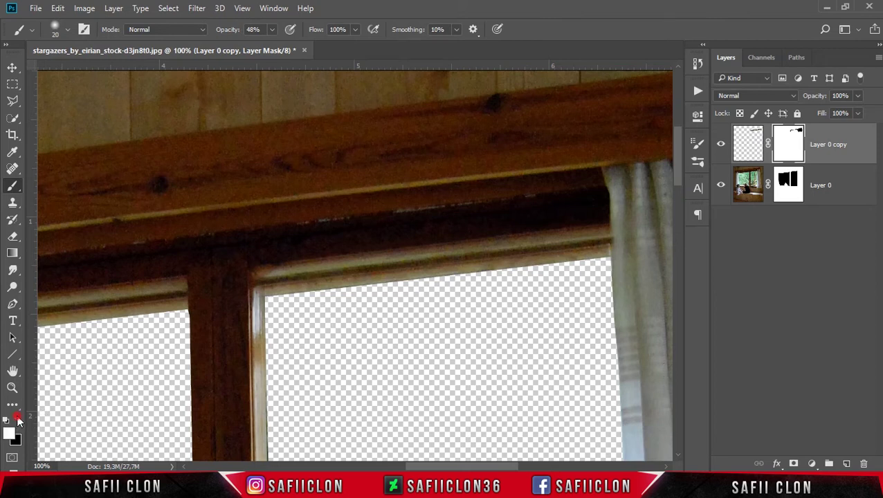
left_click(257, 297)
left_click(264, 293)
scroll(454, 382, "right", 5)
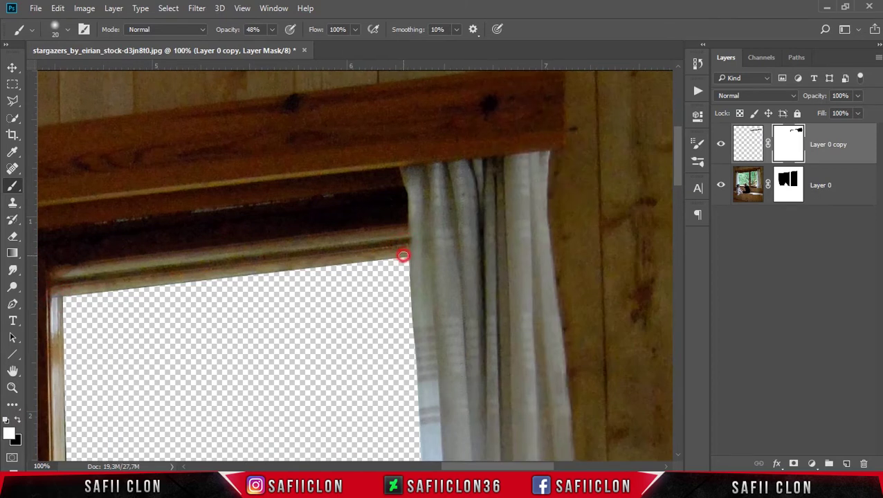
left_click_drag(407, 256, 407, 244)
Zoom out to 25% and stamp all visible layers into a new merged Layer 1
key("ctrl+minus")
key("ctrl+minus")
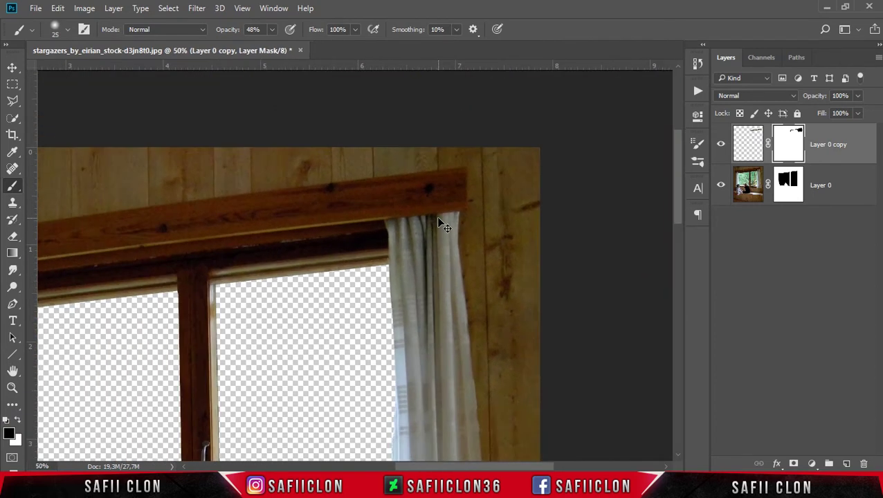
key("ctrl+minus")
key("ctrl+minus")
key("ctrl+minus")
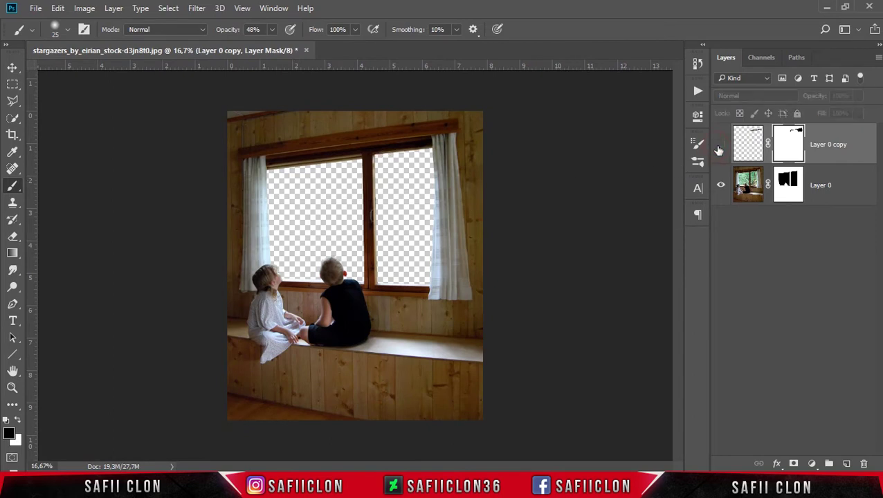
key("ctrl+plus")
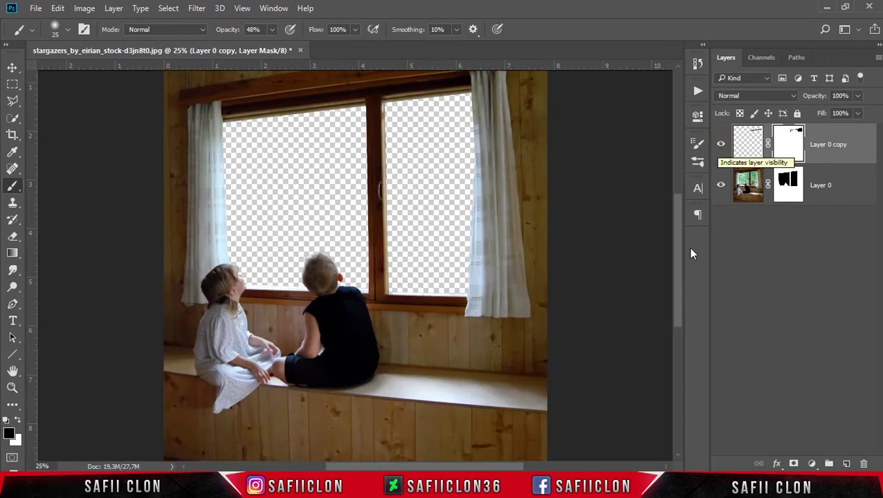
left_click_drag(675, 262, 680, 246)
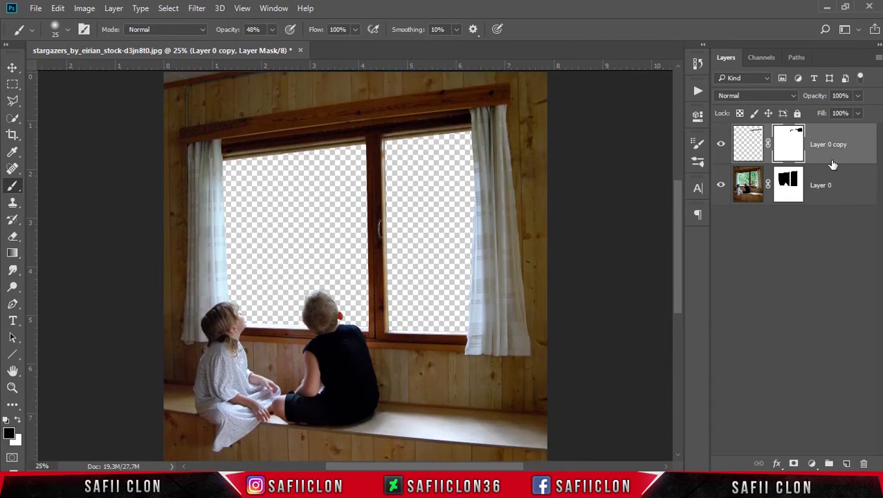
left_click(837, 158)
key("ctrl+shift+alt+e")
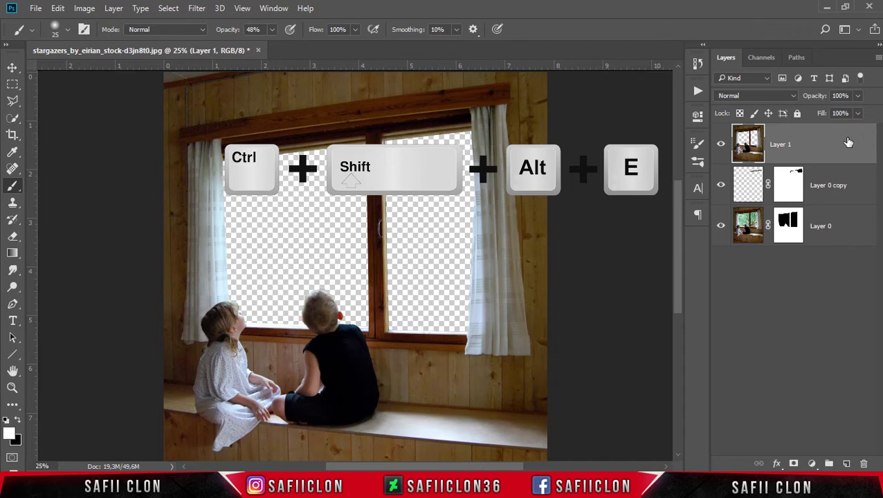
Convert Layer 1 into a smart object and bring up the Camera Raw Filter
right_click(806, 144)
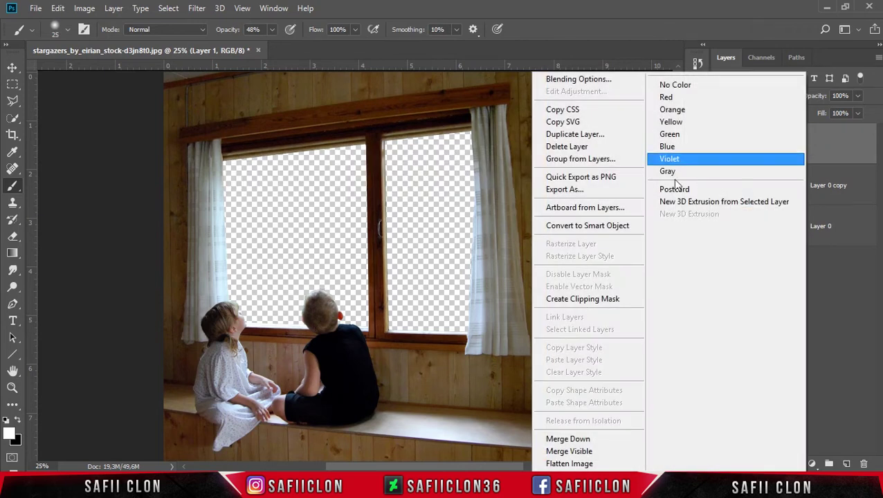
left_click(597, 232)
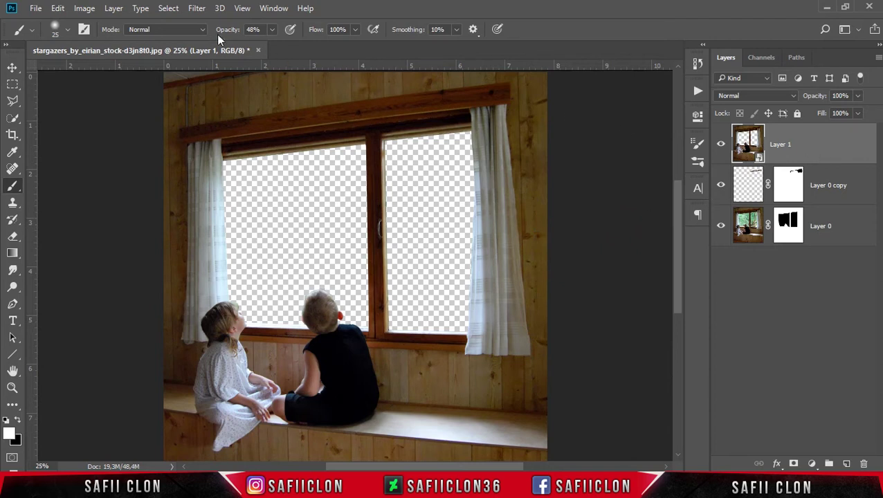
left_click(198, 8)
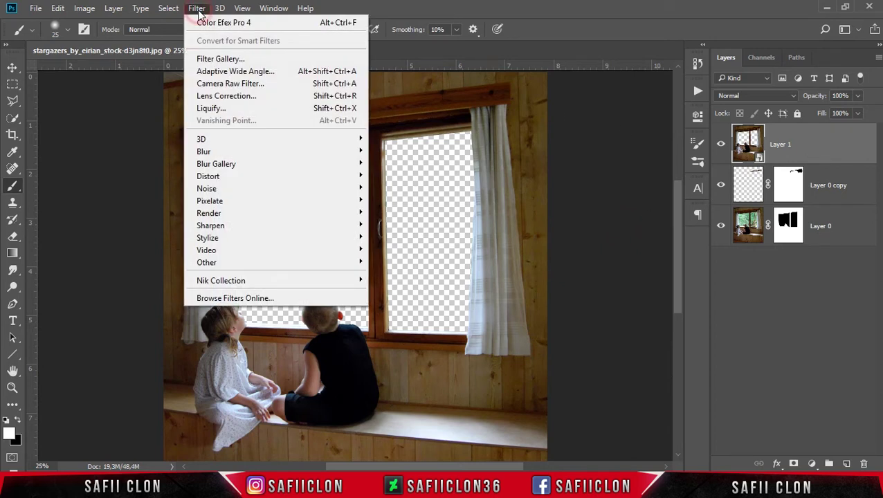
left_click(263, 84)
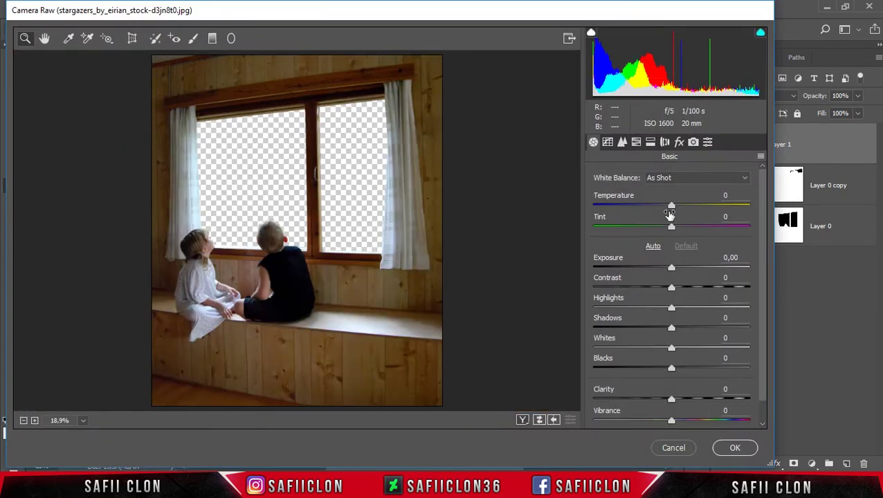
Apply Camera Raw: Temperature -19, Exposure -0.30, Contrast -38, Shadows +23
left_click_drag(671, 207, 657, 209)
left_click_drag(671, 267, 670, 269)
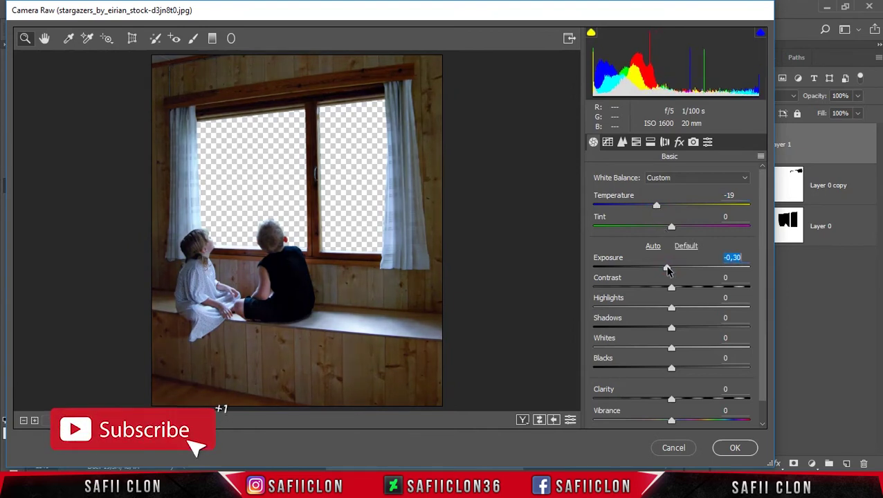
left_click(672, 288)
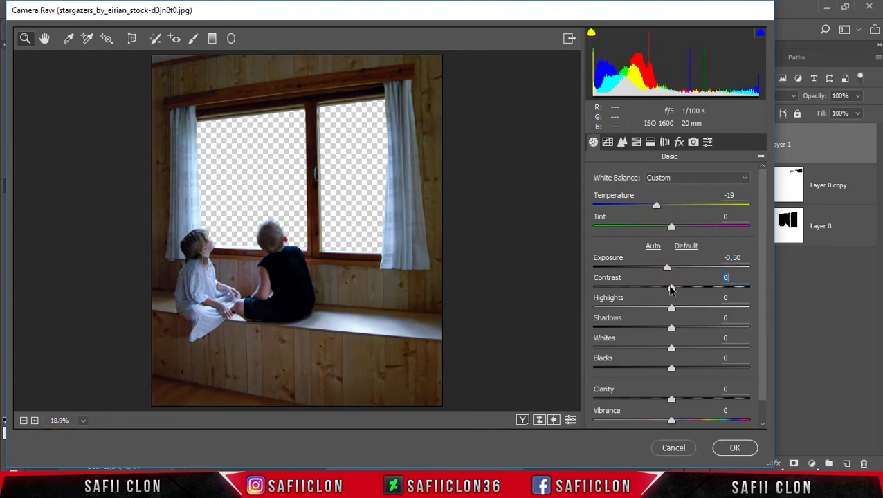
left_click_drag(672, 291, 648, 292)
key("q")
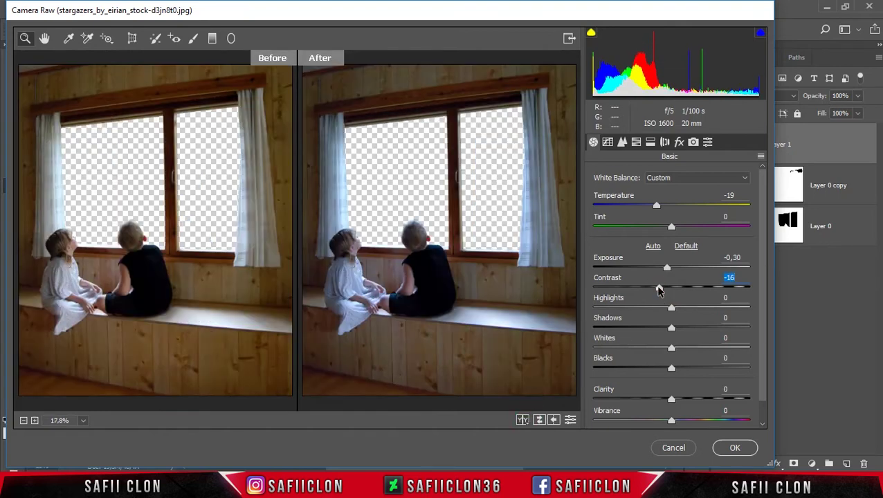
left_click_drag(648, 292, 664, 312)
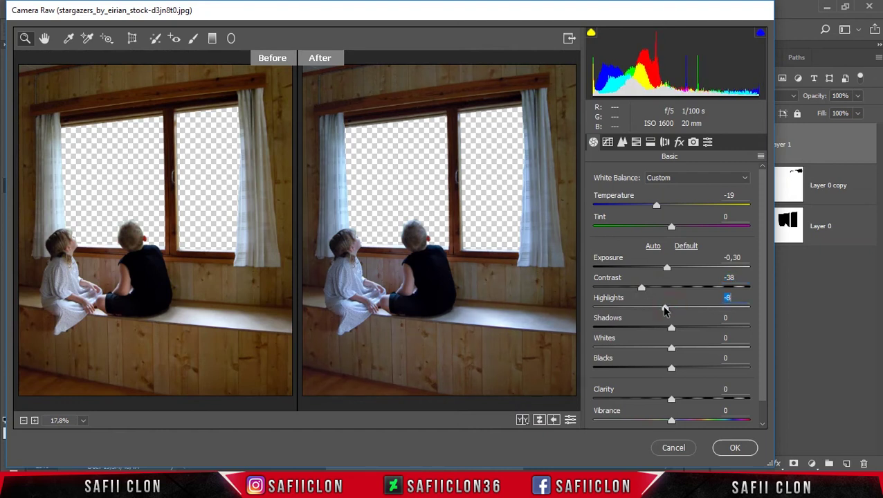
mouse_move(674, 333)
left_mouse_down()
mouse_move(701, 333)
mouse_move(670, 331)
mouse_move(690, 333)
mouse_move(683, 349)
left_mouse_up()
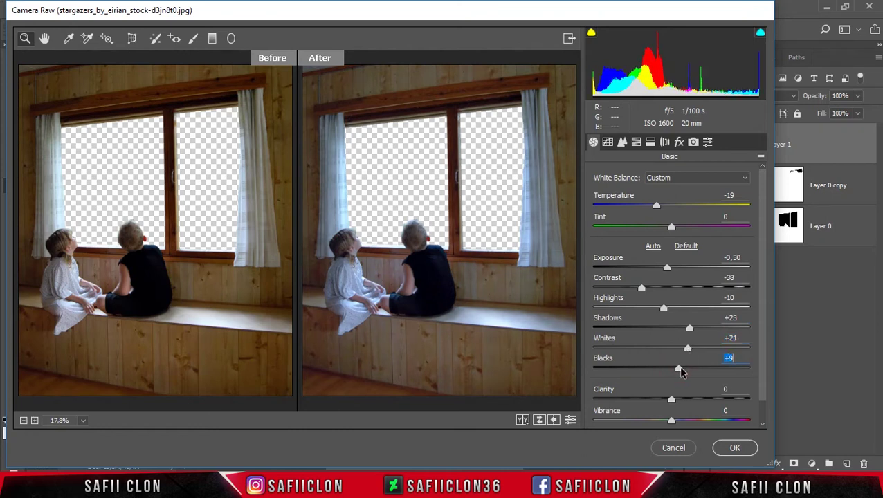
left_click(735, 449)
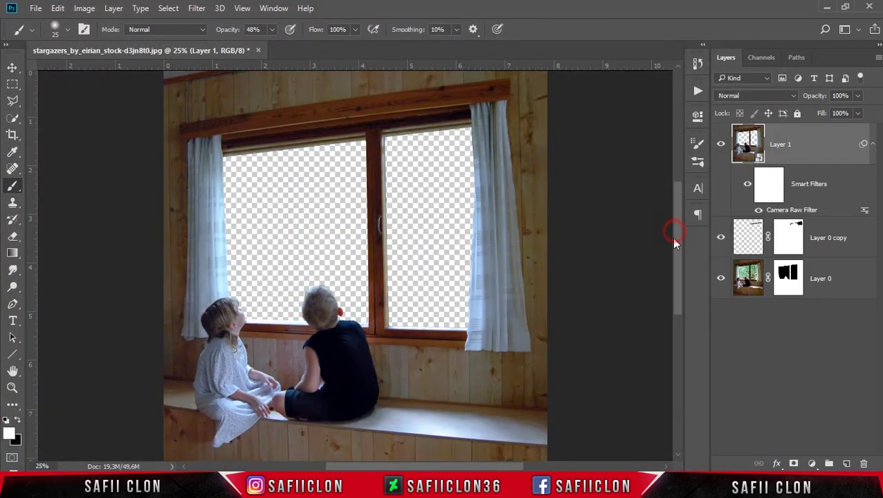
Crop the floor strip off the bottom so the scene ends just below the window seat
key("ctrl+minus")
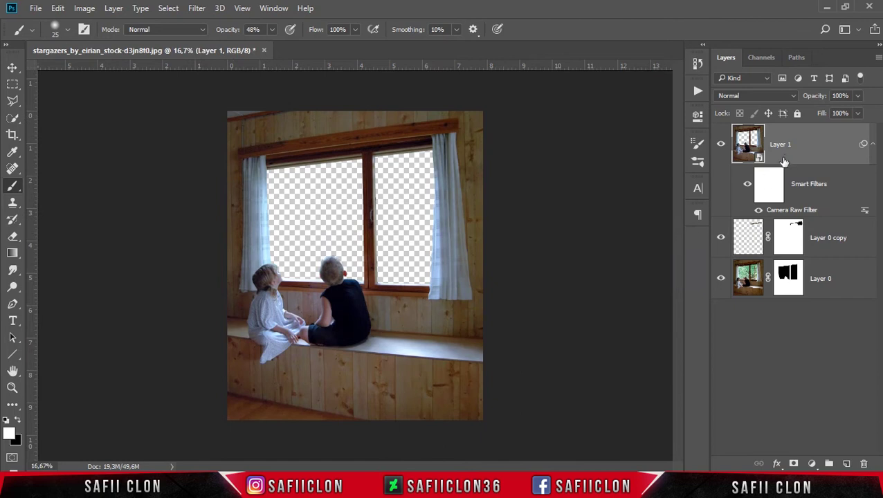
left_click(12, 136)
left_click(63, 136)
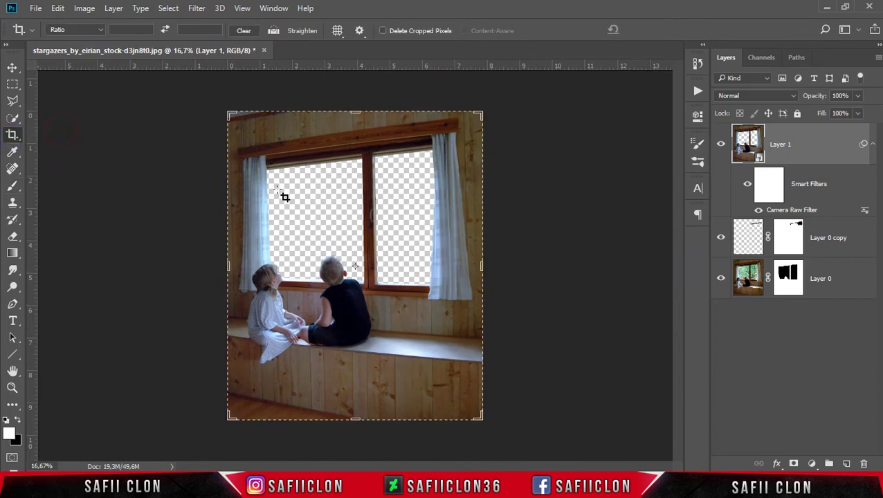
left_click_drag(356, 428, 352, 399)
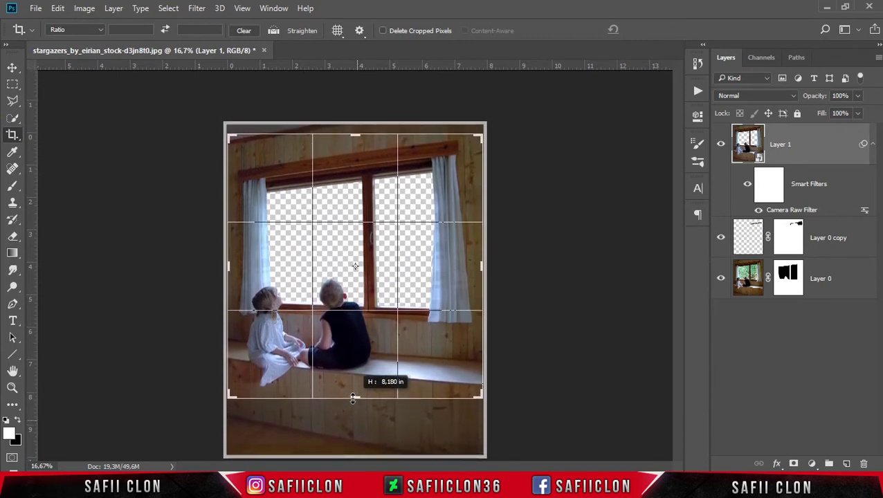
left_click_drag(352, 399, 353, 398)
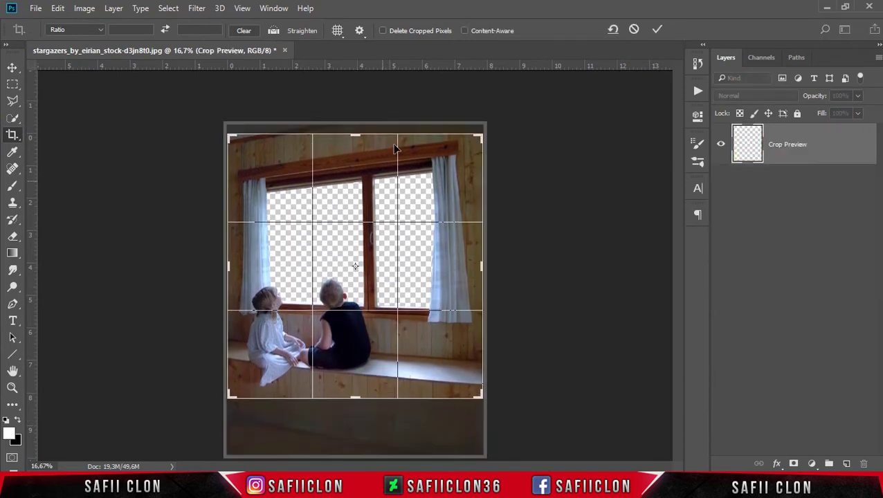
left_click(656, 29)
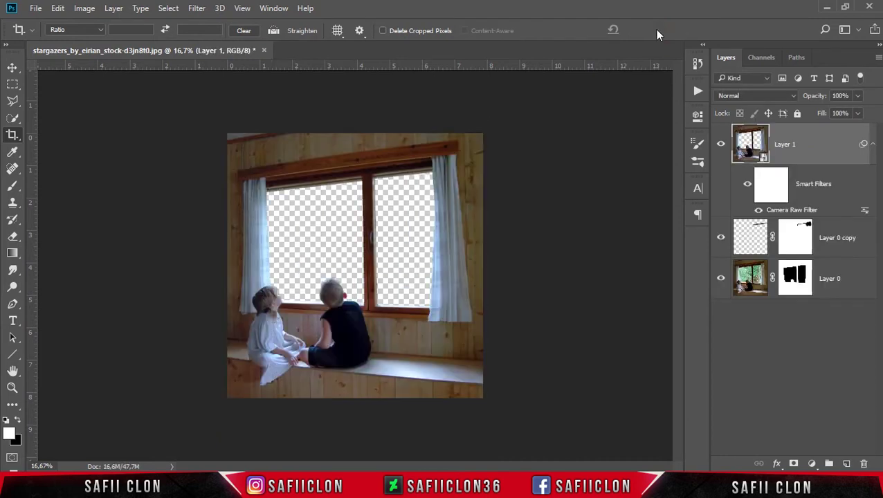
key("ctrl+plus")
mouse_move(679, 213)
left_mouse_down()
mouse_move(682, 223)
mouse_move(680, 201)
left_mouse_up()
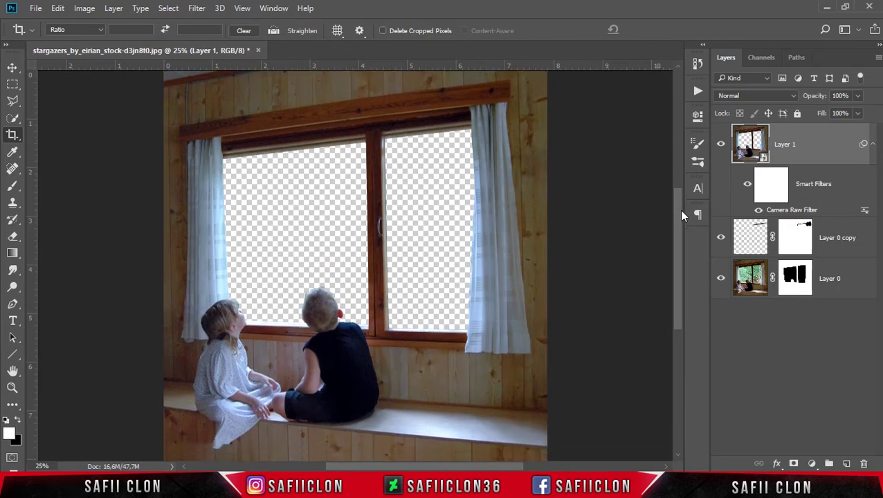
left_click(13, 72)
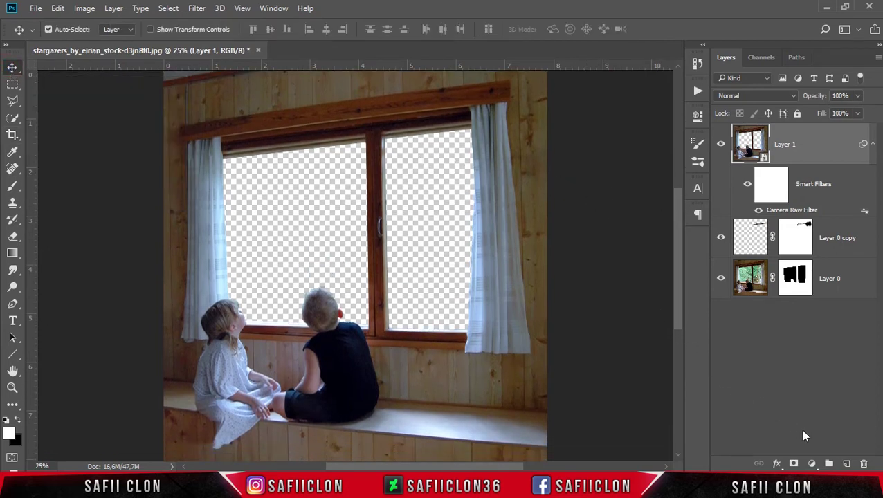
Add a Curves layer clipped to Layer 1, lowering highlights to 170 and darkening midtones
left_click(814, 463)
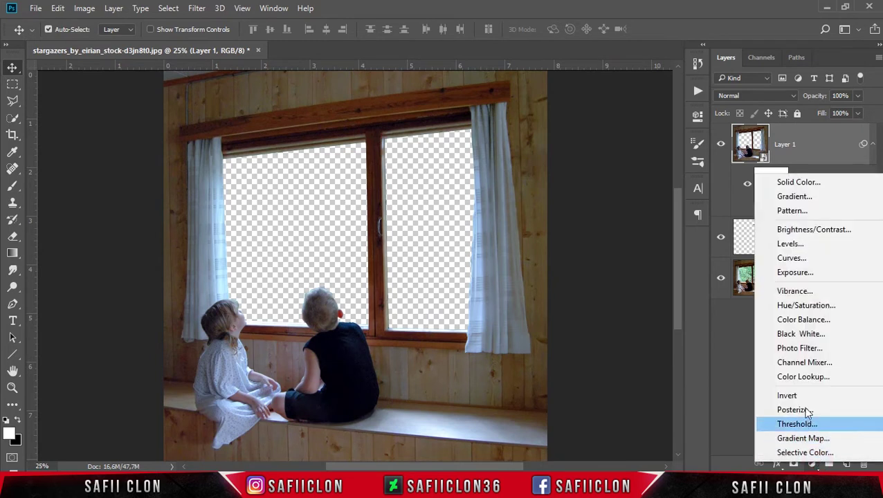
left_click(819, 259)
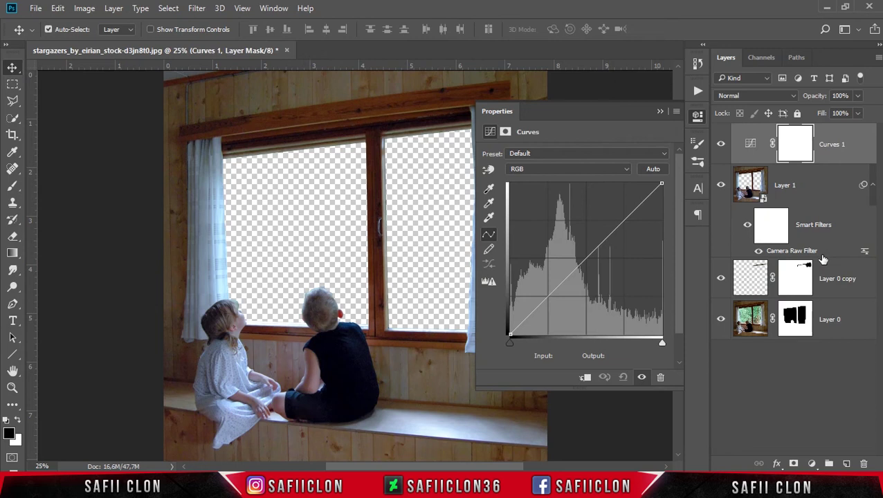
left_click(585, 378)
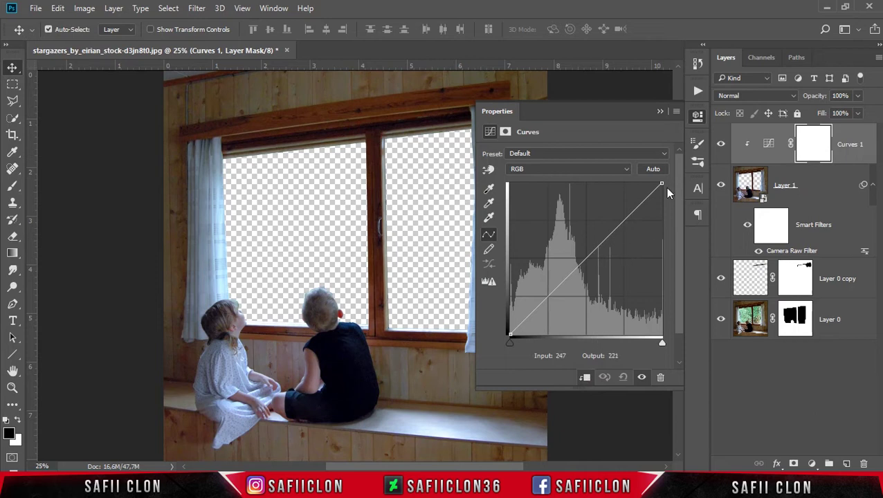
left_click_drag(662, 186, 662, 236)
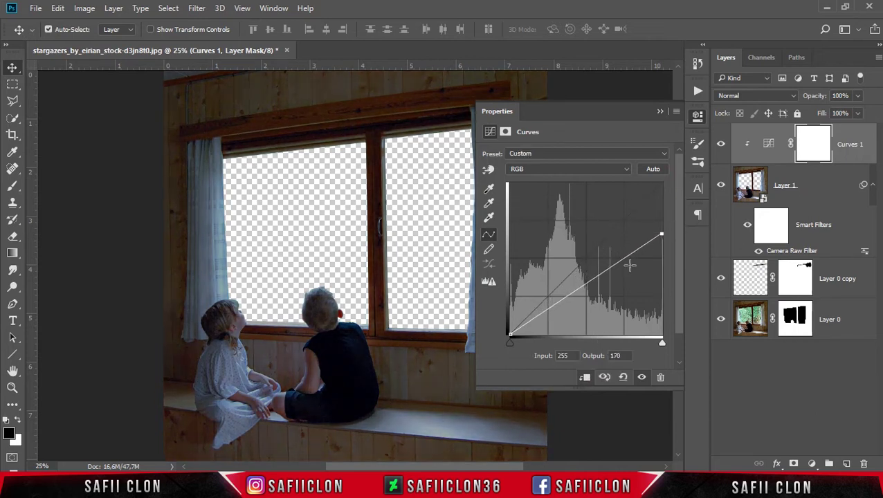
left_click_drag(594, 280, 608, 287)
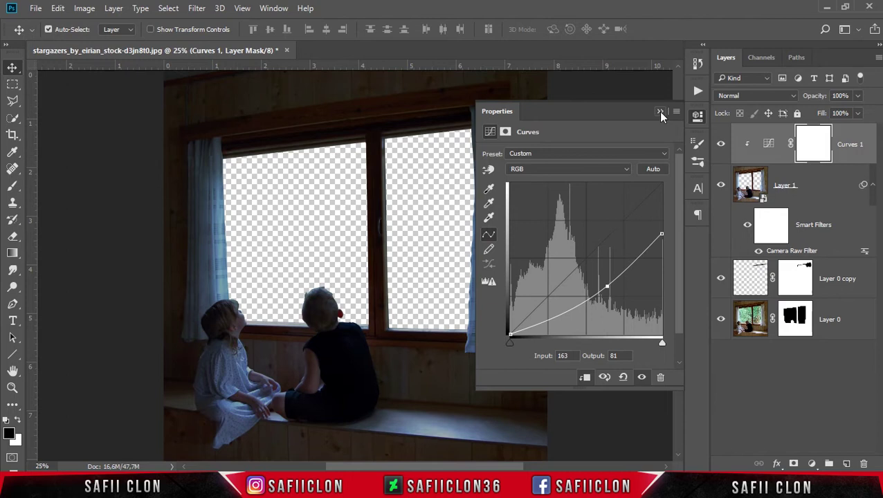
left_click(660, 112)
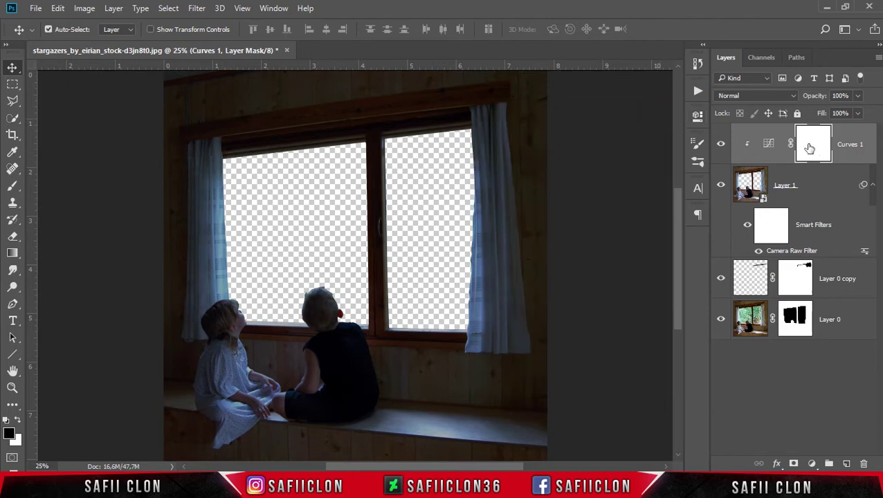
Set up a soft 177 px brush at 17% opacity
left_click_drag(13, 185, 58, 185)
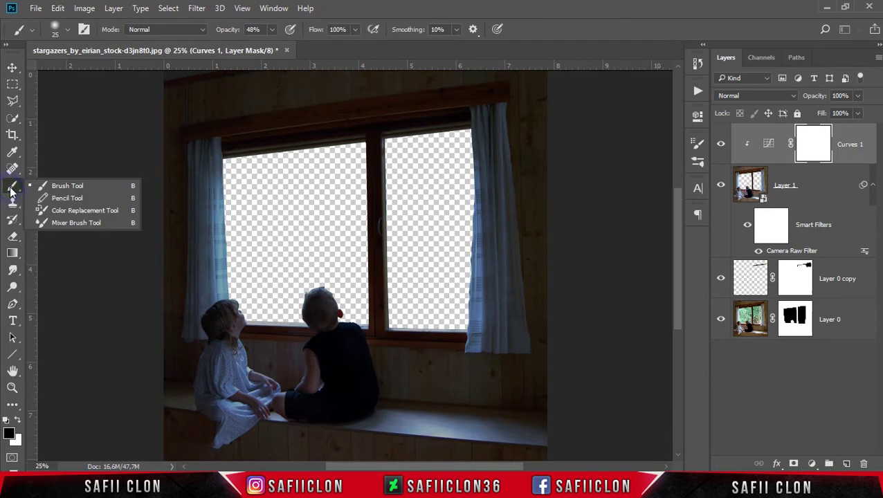
left_click(76, 186)
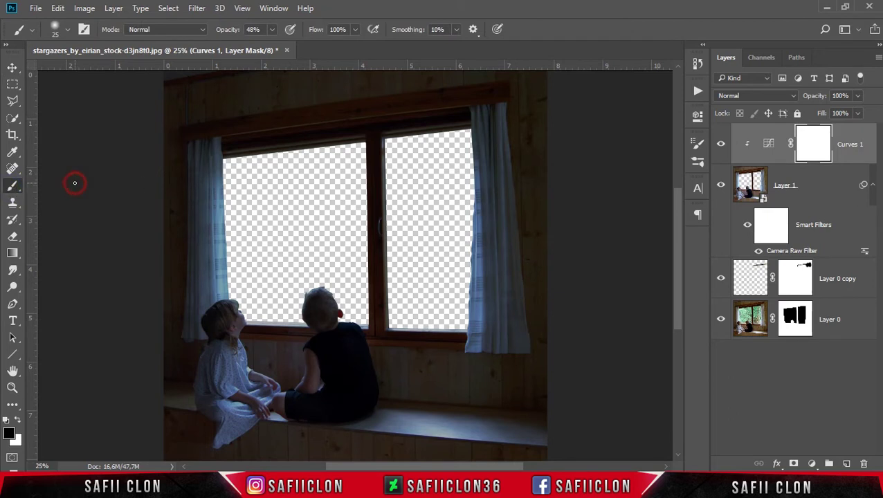
left_click(67, 31)
left_click_drag(84, 68, 94, 68)
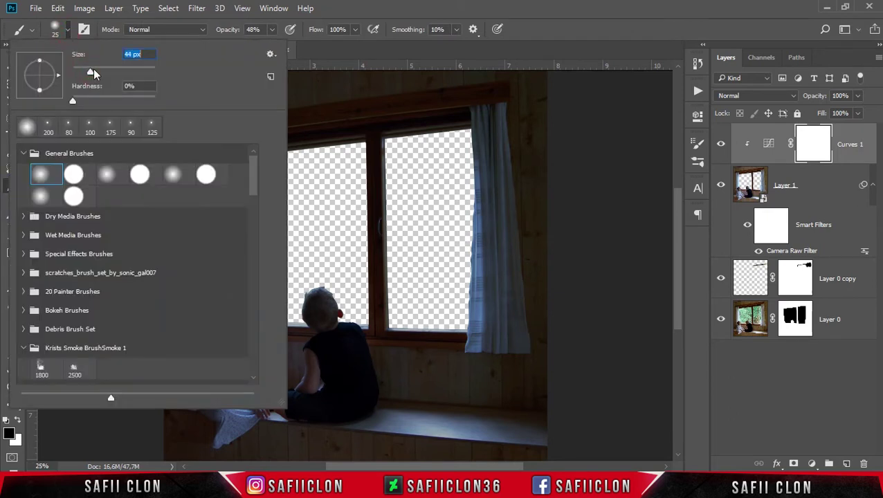
left_click(272, 31)
left_click_drag(258, 45, 254, 45)
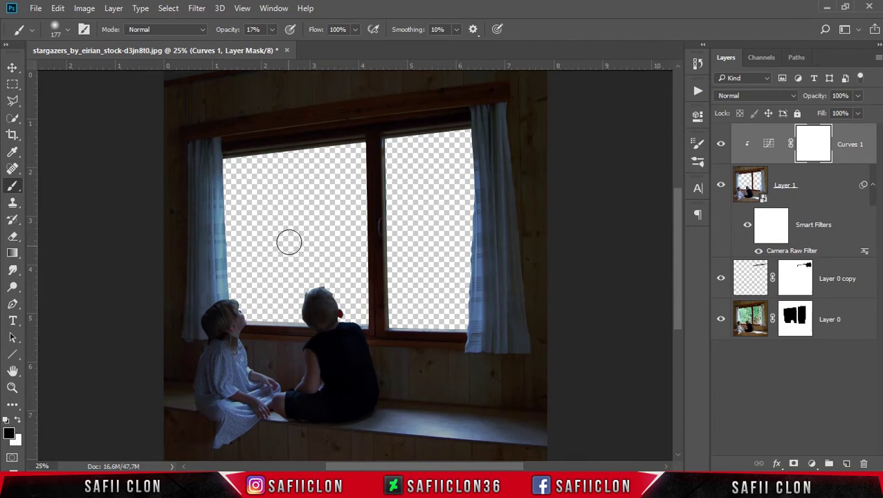
Paint the Curves 1 mask around the left curtain, window top, boy's head and right pane
key("bracketright")
key("bracketright")
key("bracketright")
key("bracketright")
left_click_drag(251, 201, 243, 262)
key("bracketleft")
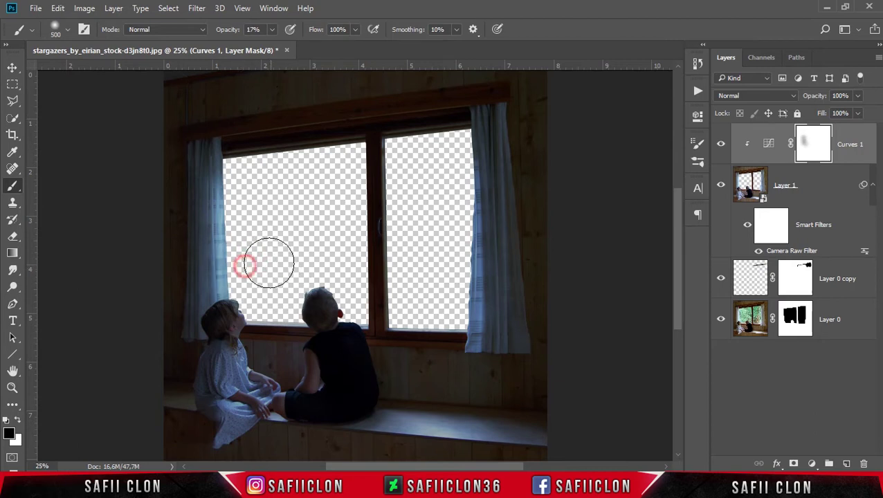
key("bracketleft")
key("bracketleft")
left_click_drag(266, 167, 346, 169)
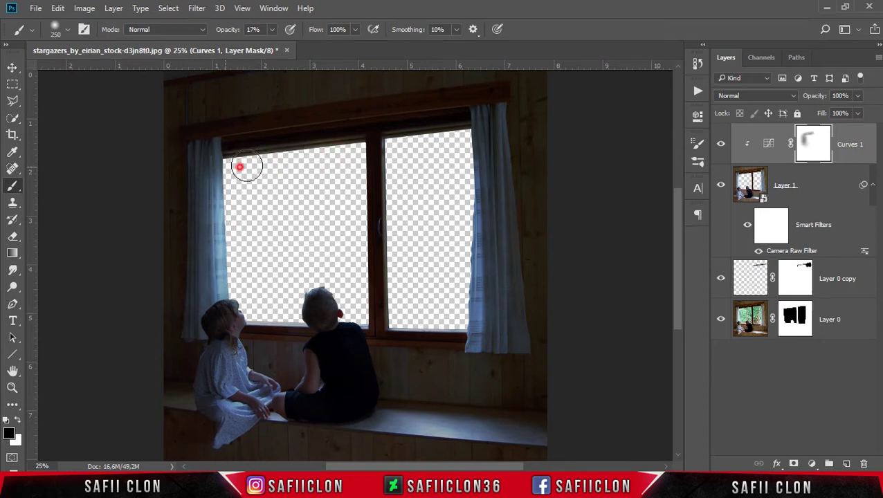
left_click_drag(325, 280, 340, 291)
key("bracketleft")
key("bracketleft")
key("bracketleft")
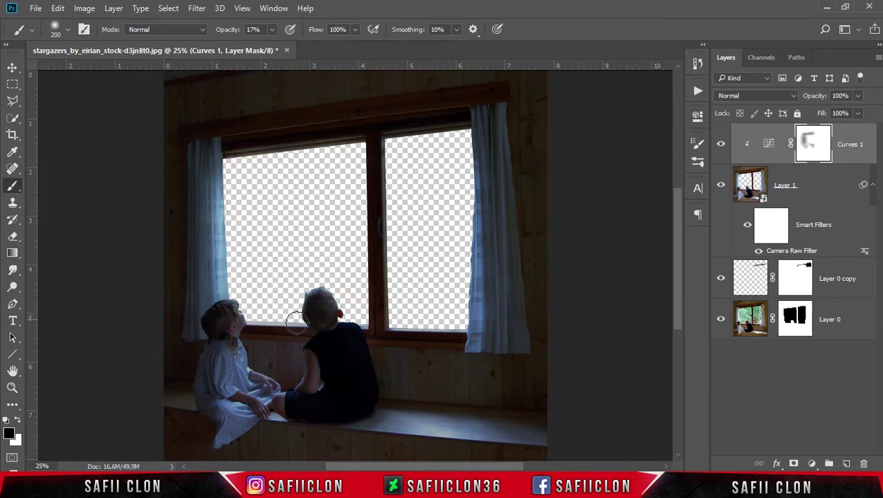
left_click_drag(295, 318, 349, 322)
key("bracketright")
key("bracketright")
key("bracketright")
left_click_drag(395, 145, 450, 322)
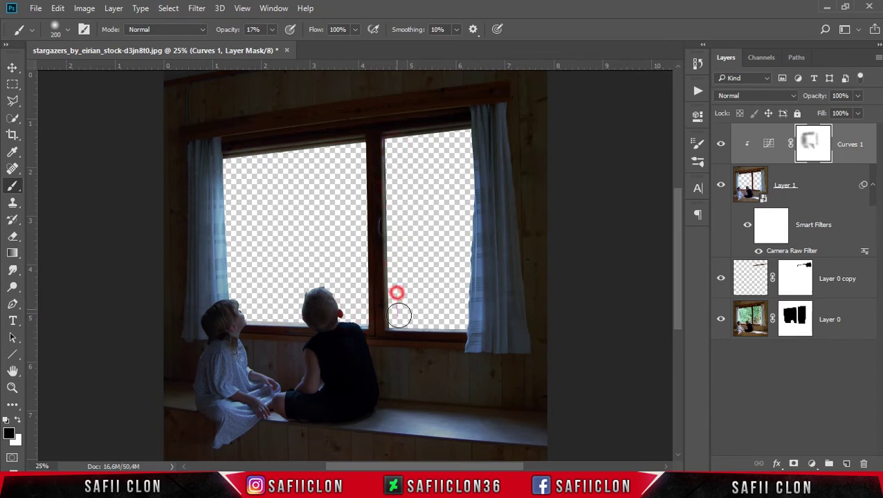
left_click_drag(466, 170, 478, 265)
left_click_drag(459, 321, 465, 261)
At 13% brush opacity, paint the mask over the window seat and around the girl's head
key("bracketleft")
left_click(273, 30)
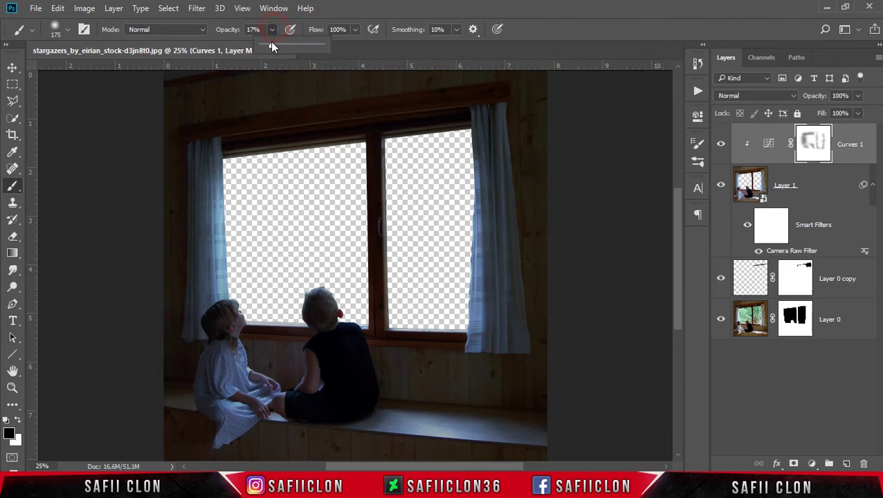
key("bracketright")
left_click(436, 438)
left_click(430, 431)
left_click_drag(455, 436, 503, 430)
left_click_drag(395, 437, 459, 463)
key("bracketleft")
key("bracketleft")
key("bracketleft")
key("bracketleft")
mouse_move(300, 384)
left_mouse_down()
mouse_move(233, 299)
mouse_move(242, 376)
left_mouse_up()
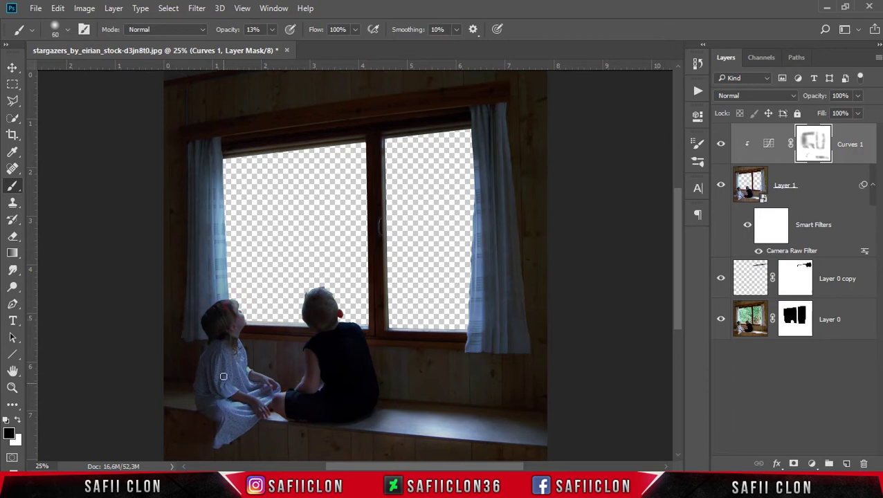
left_click(167, 405)
key("bracketright")
key("bracketright")
key("bracketright")
Paint the mask around the boy's head and near his hip
scroll(198, 420, "down", 3)
scroll(199, 421, "up", 3)
key("bracketright")
key("bracketright")
key("bracketright")
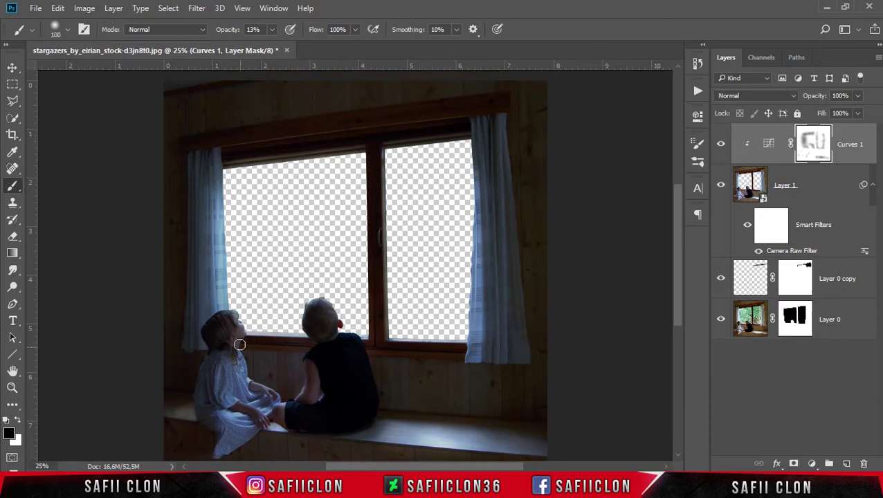
left_click_drag(304, 299, 345, 303)
key("bracketleft")
key("bracketleft")
key("bracketleft")
left_click(323, 398)
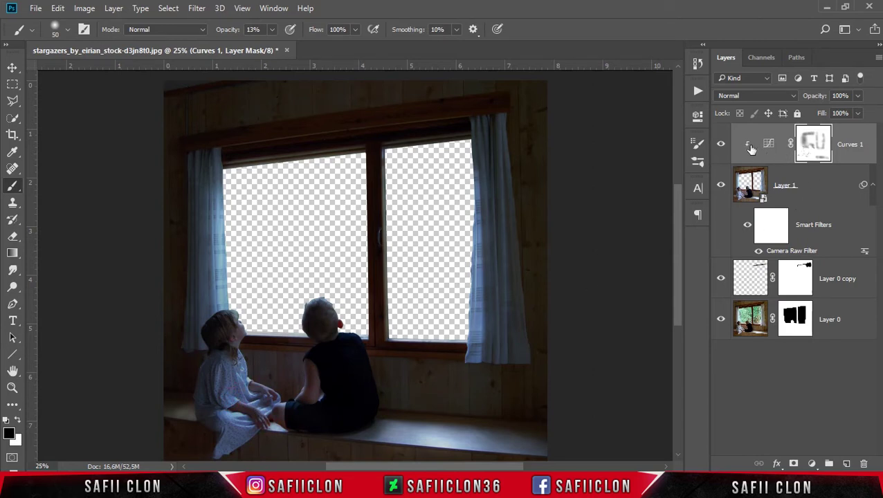
Compare with Curves 1 hidden, then set its opacity to 76%
left_click(722, 144)
left_click(722, 144)
left_click(859, 97)
left_click_drag(844, 113, 841, 111)
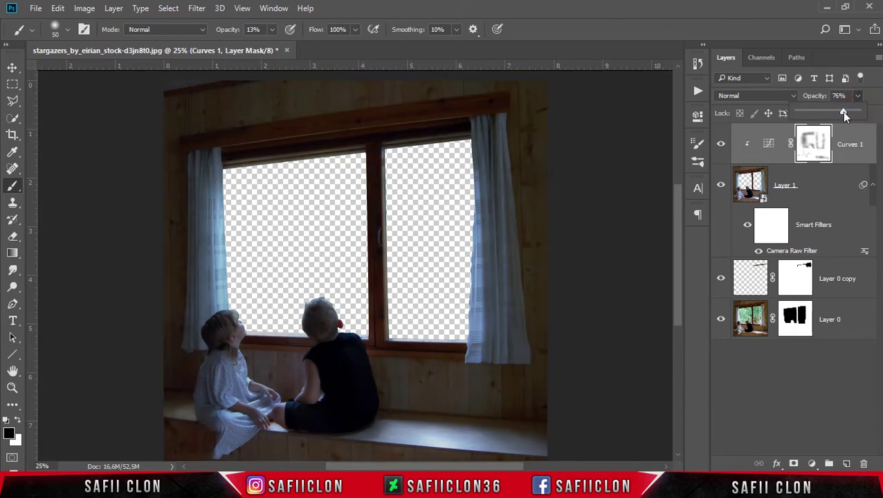
left_click(878, 103)
Group Layer 1 and its edits into a group named MODEL
left_click(831, 195)
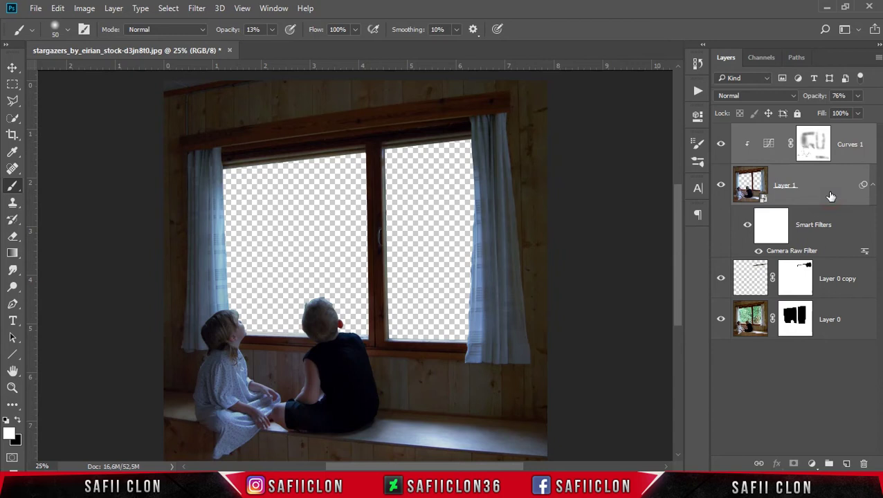
right_click(829, 191)
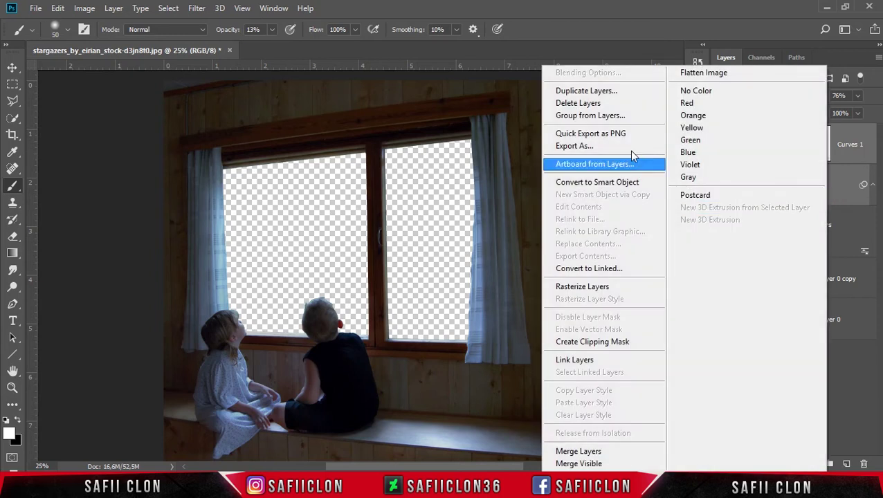
left_click(616, 116)
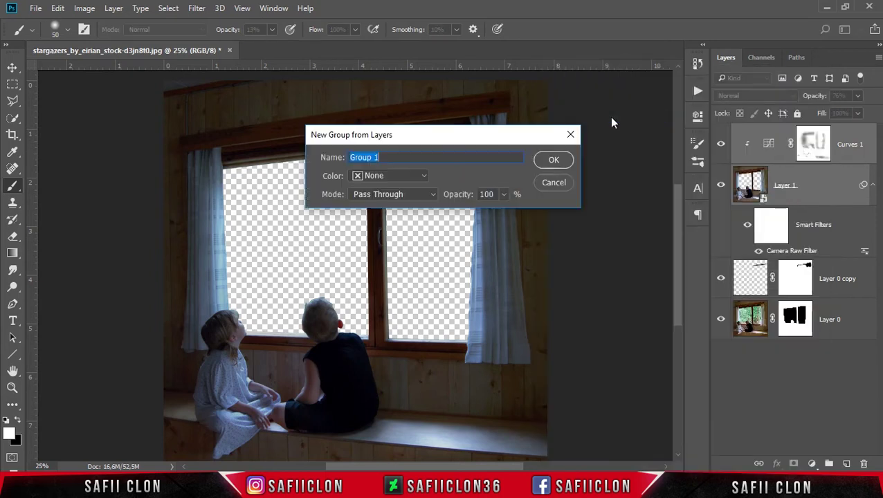
type("MODEL")
left_click(557, 162)
Group Layer 0 copy and Layer 0 as ORIGINAL and hide that group
left_click(835, 169)
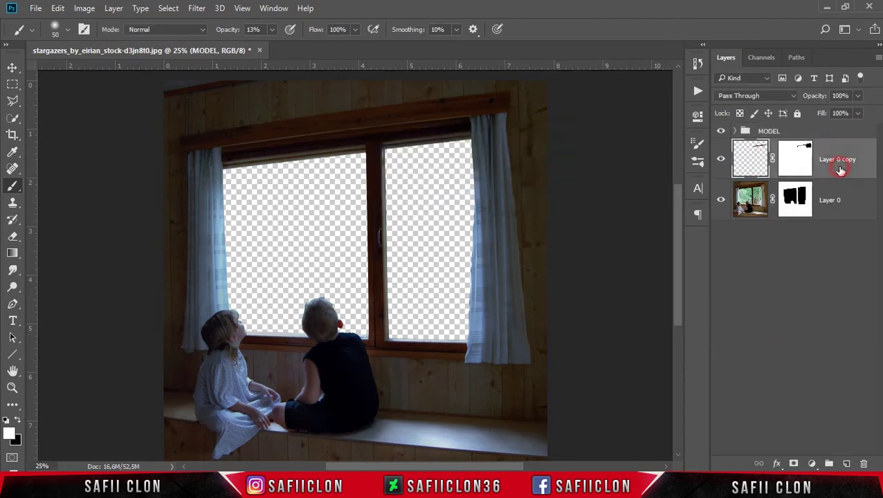
left_click(848, 210, "shift")
right_click(849, 180)
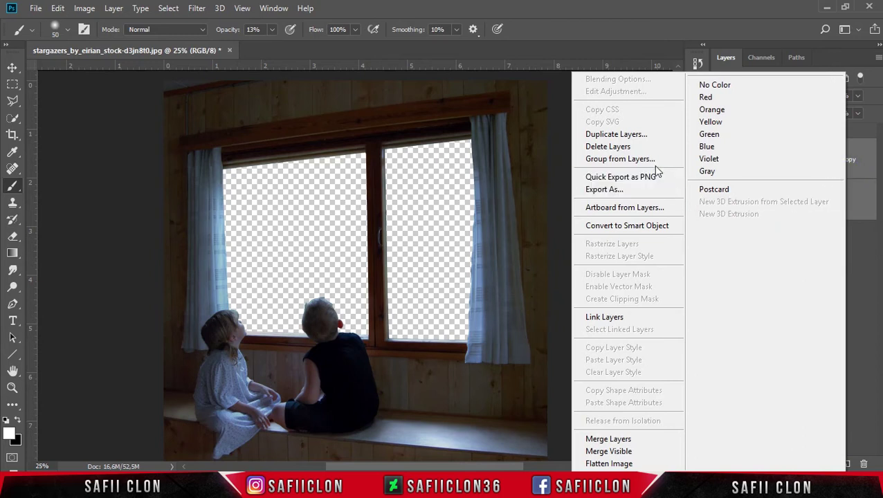
left_click(647, 158)
type("ORIGINAL")
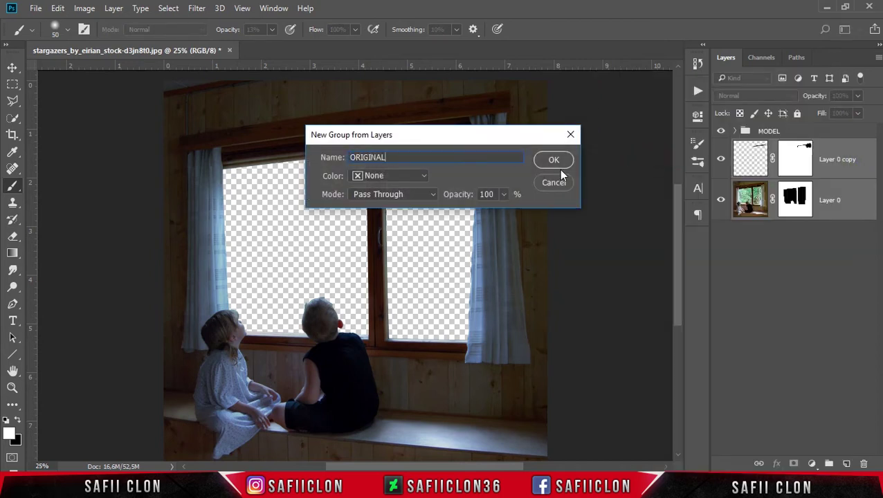
left_click(555, 159)
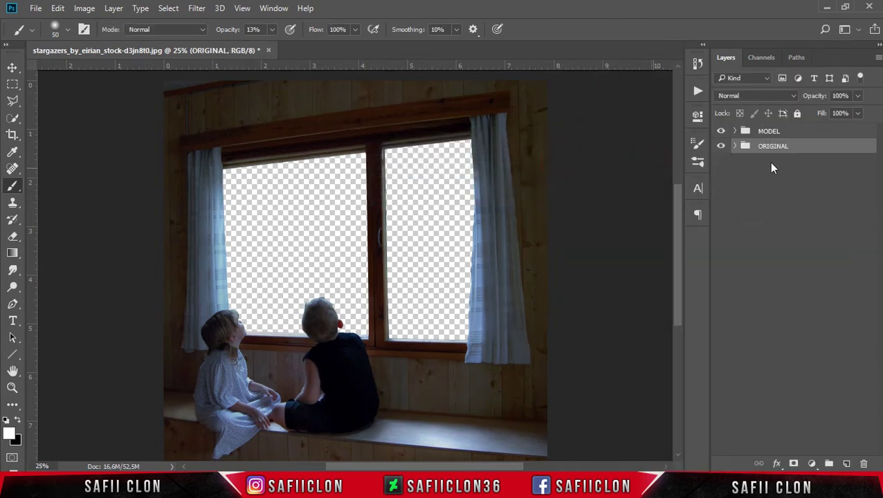
left_click(722, 147)
Expand the MODEL group and select the Curves 1 mask
left_click(805, 133)
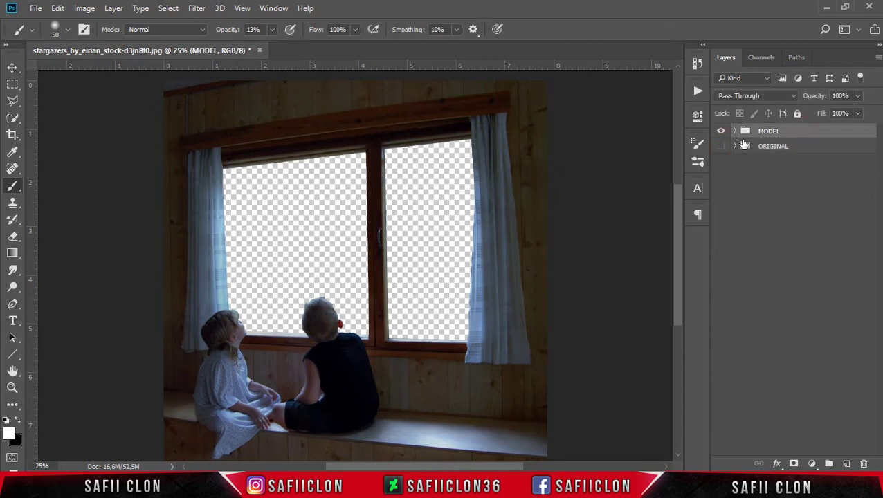
left_click(735, 132)
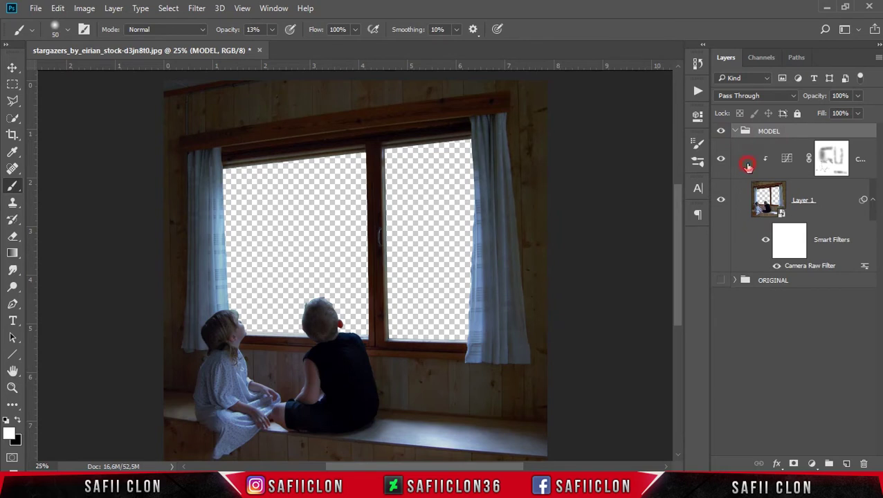
left_click(748, 166)
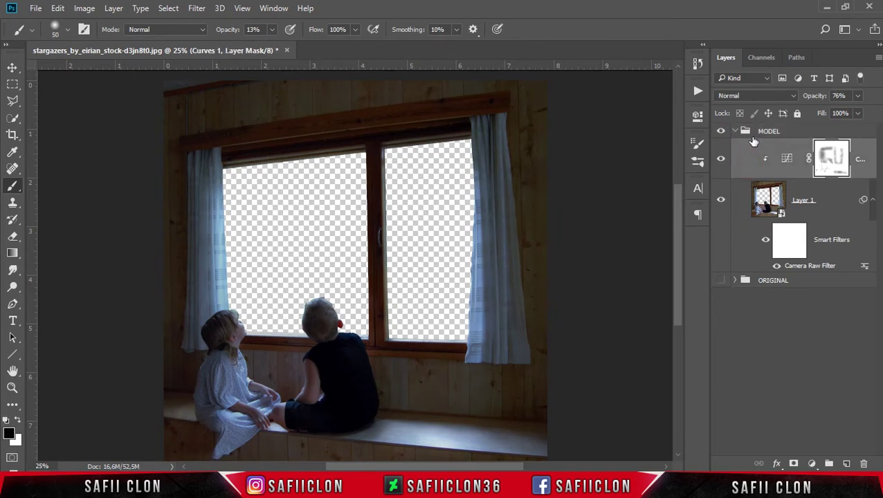
Open the Planets 10 Earth image and drag its layer into the stargazers document
left_click(36, 9)
left_click(69, 35)
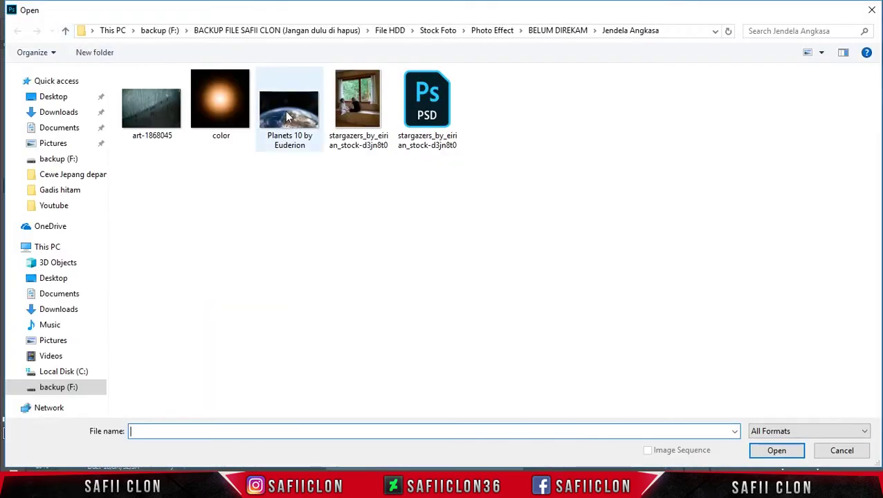
left_click(287, 128)
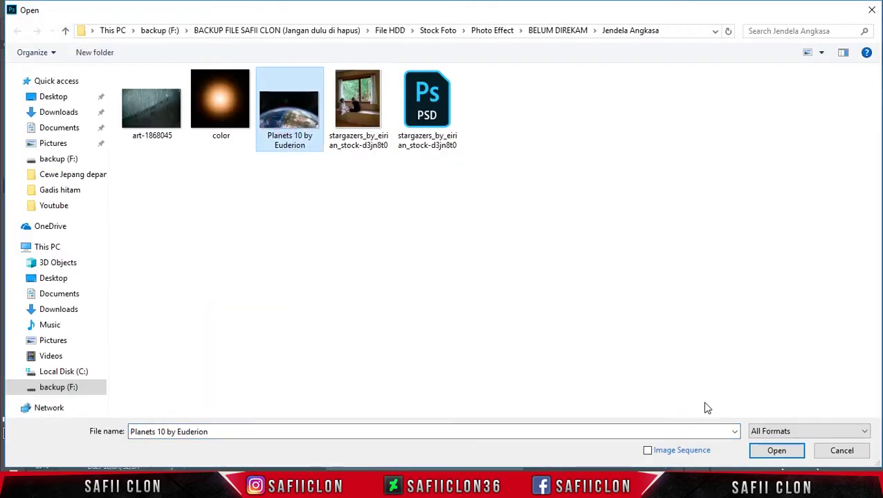
left_click(777, 456)
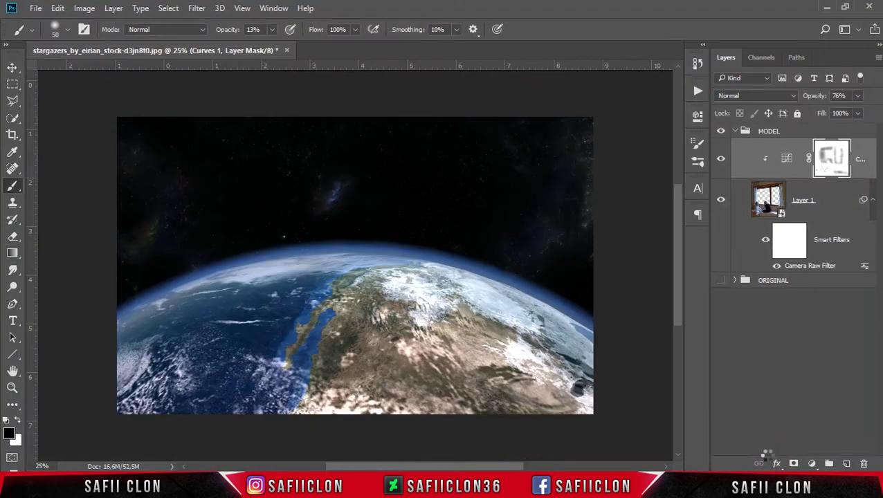
left_click(862, 138)
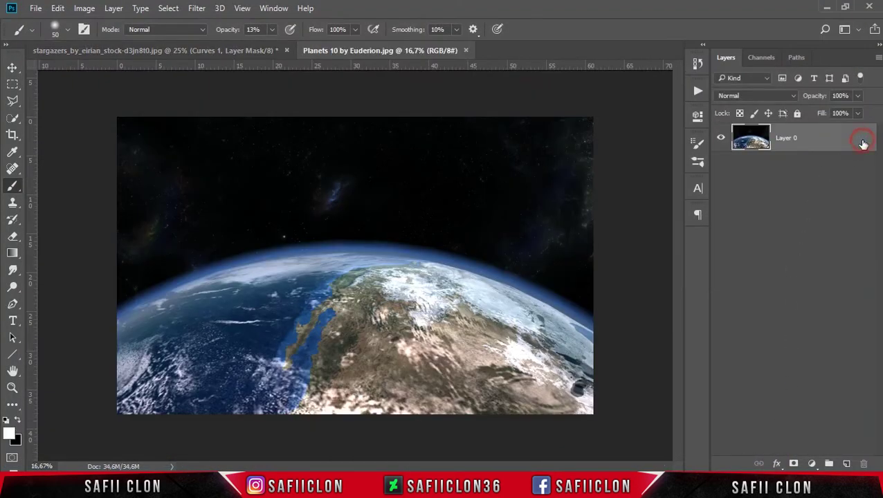
left_click_drag(836, 142, 155, 108)
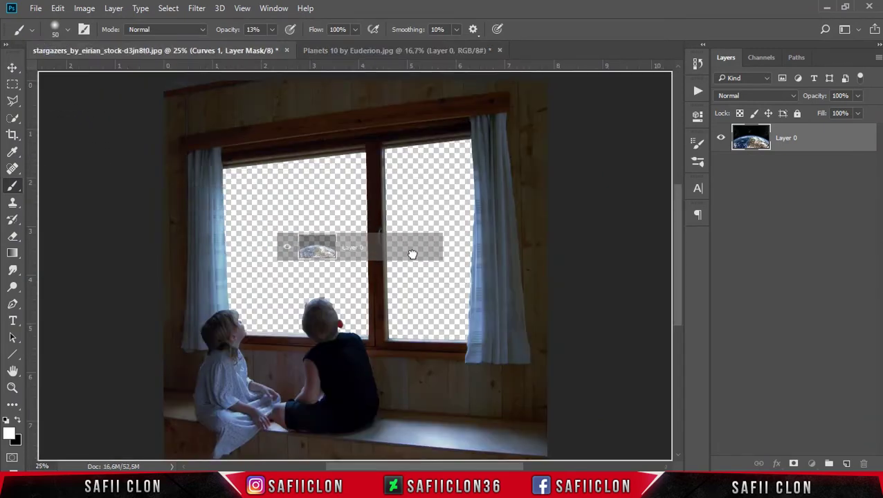
left_click_drag(155, 109, 413, 260)
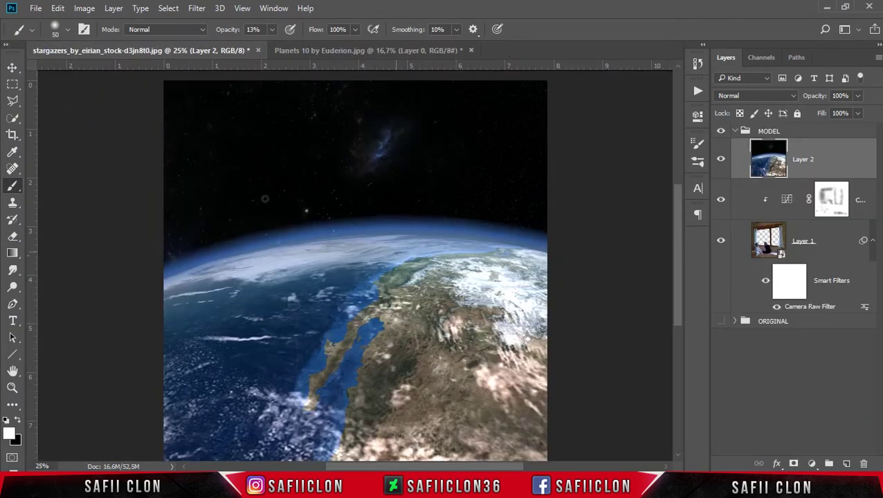
Move the Earth layer out of MODEL to sit beneath the MODEL group
left_click(12, 67)
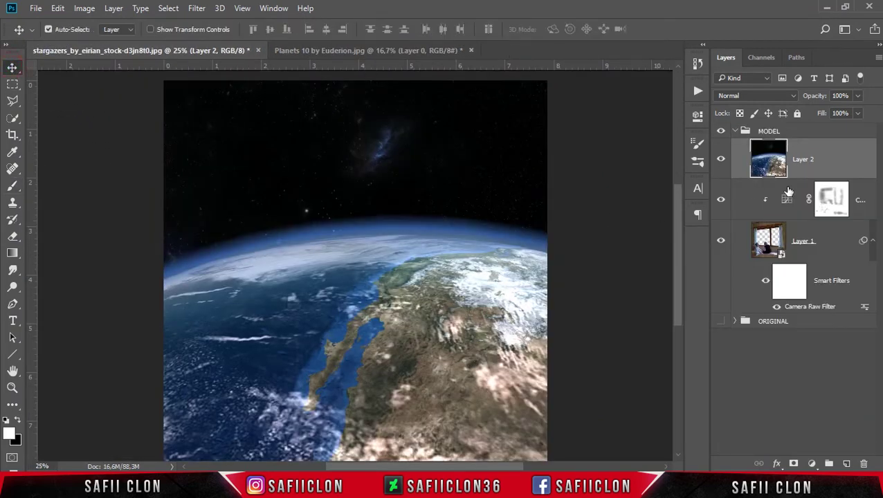
left_click_drag(827, 163, 827, 123)
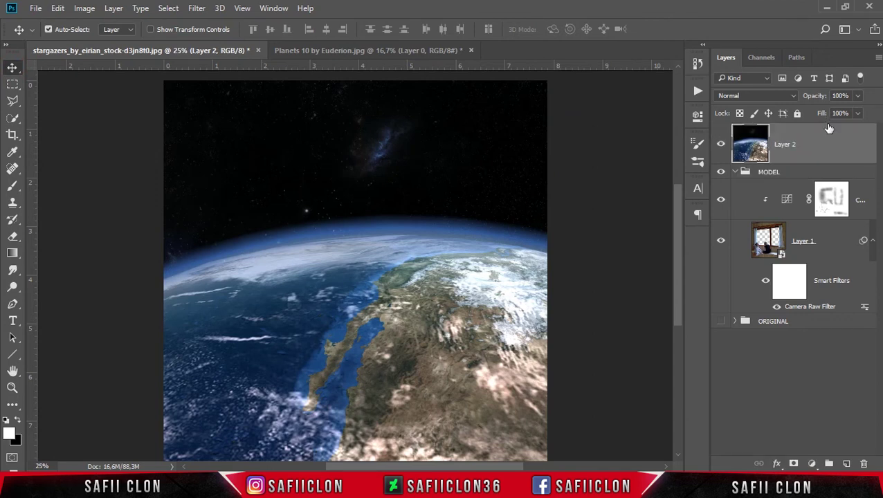
left_click(737, 173)
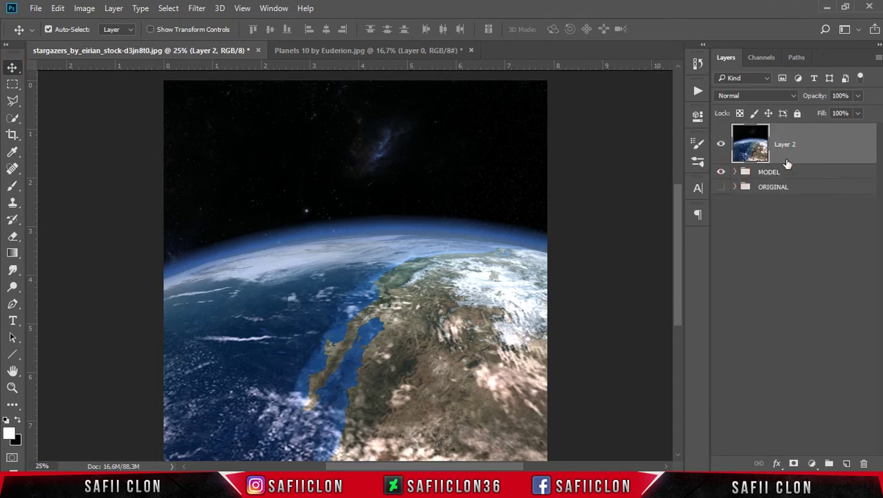
left_click_drag(826, 143, 829, 182)
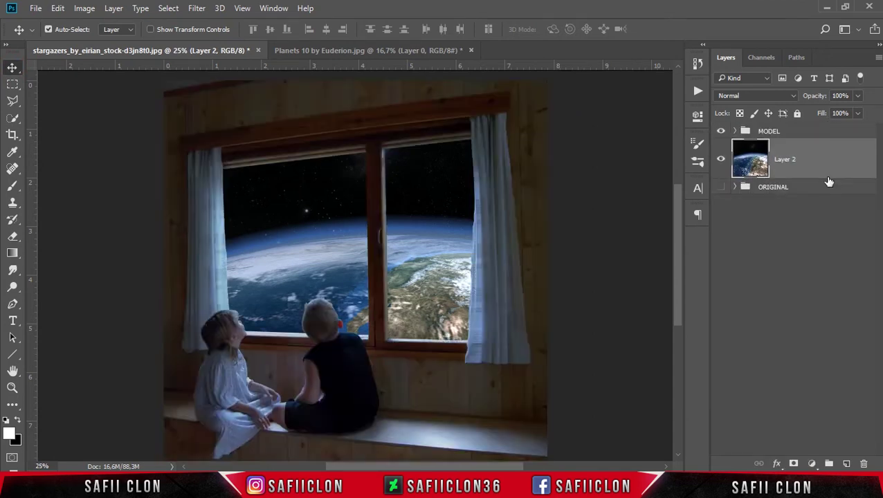
Put the Earth layer, Layer 2, into a new group named EARTH
right_click(814, 159)
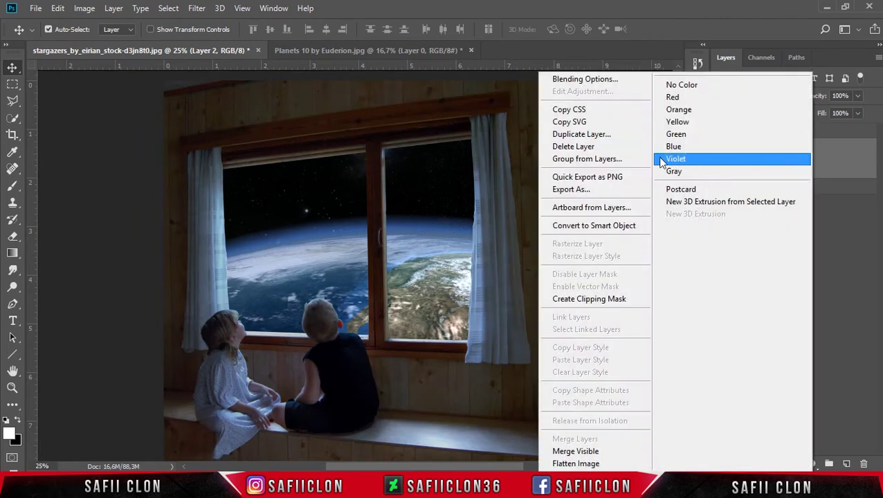
left_click(636, 160)
type("EARTH")
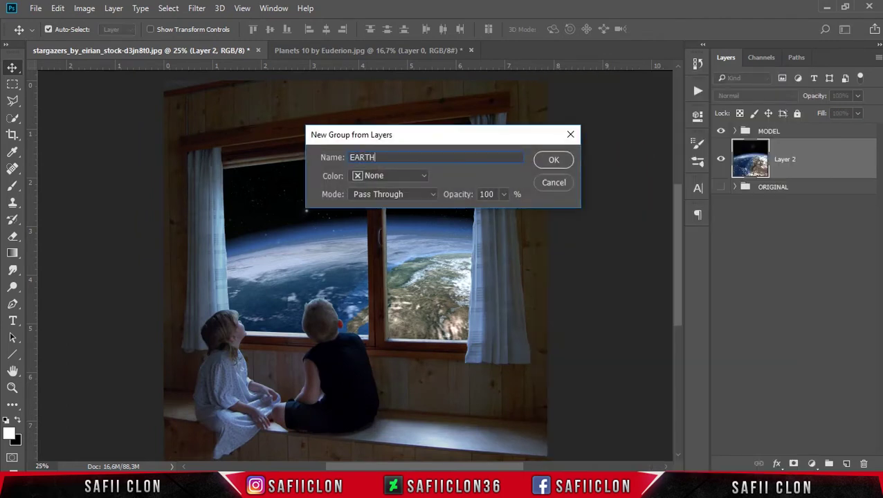
left_click(545, 161)
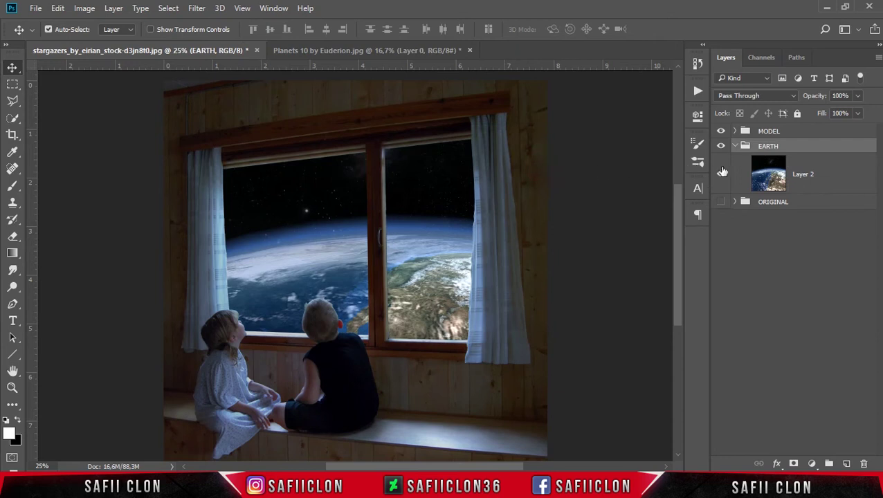
left_click(833, 176)
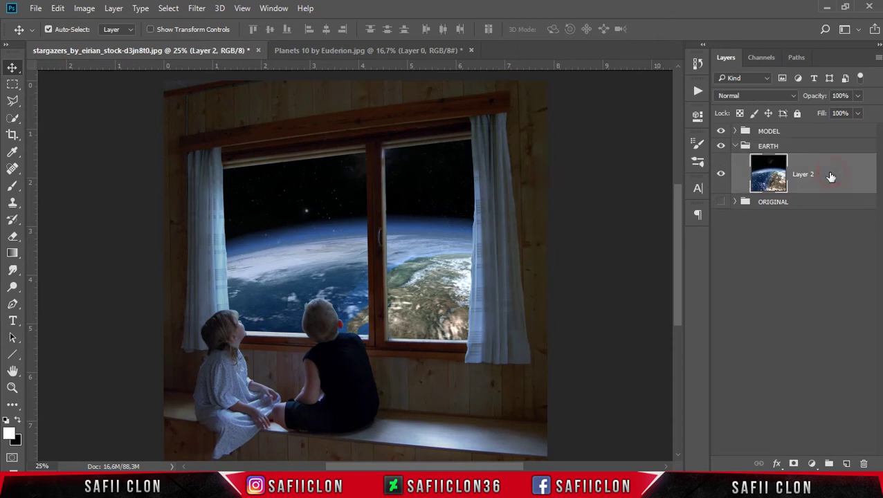
Free-transform the Earth layer to rotate it nearly upside down and flip it horizontally
key("ctrl+t")
key("ctrl+minus")
key("ctrl+minus")
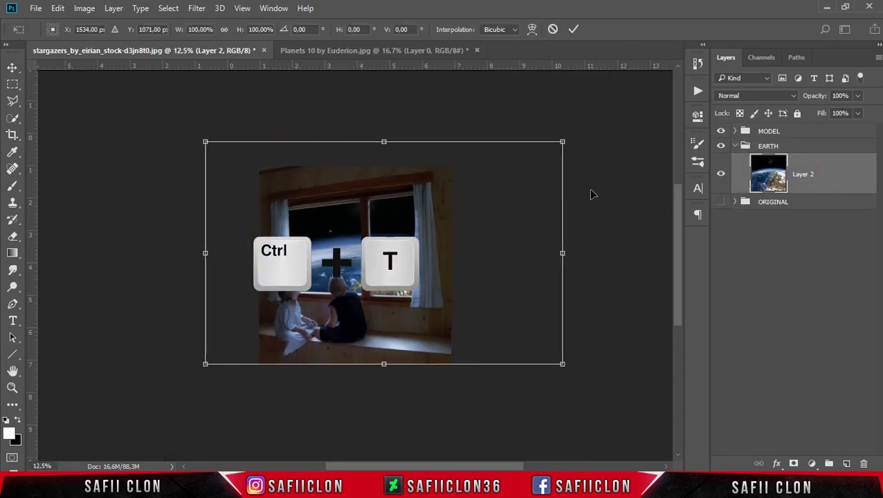
mouse_move(583, 367)
left_mouse_down()
mouse_move(200, 160)
mouse_move(215, 163)
left_mouse_up()
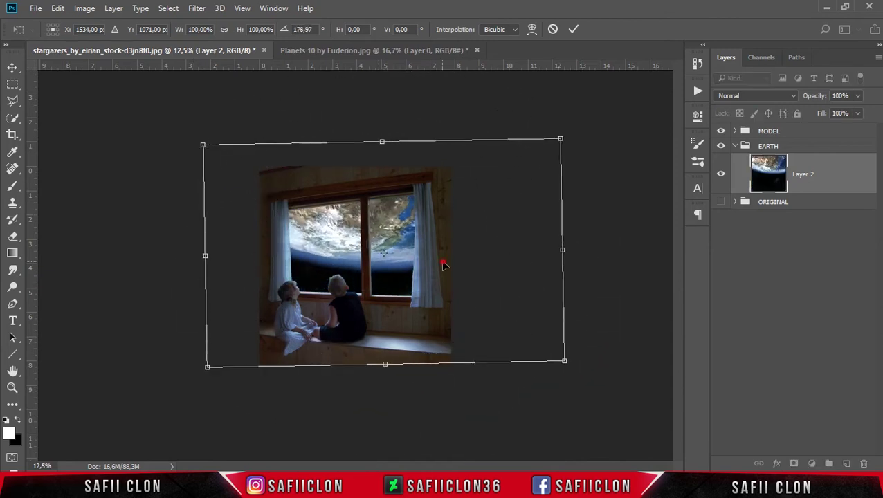
left_click_drag(444, 261, 405, 222)
right_click(406, 222)
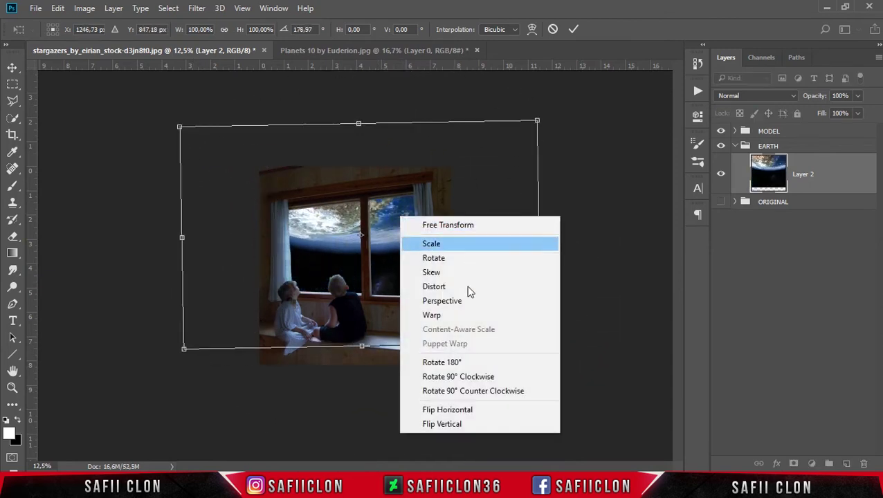
left_click(478, 410)
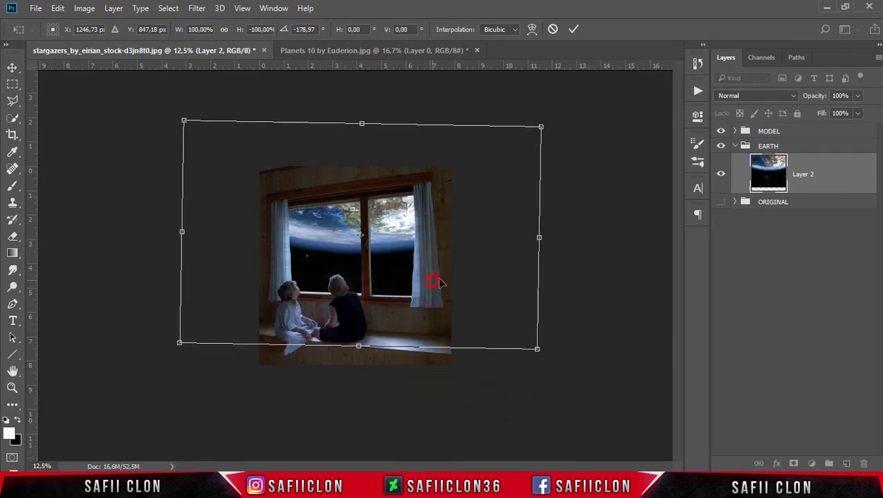
Scale the Earth to about 83%, tilt it to 174.64°, apply, and collapse the EARTH group
left_click_drag(437, 282, 446, 297)
mouse_move(548, 140)
left_mouse_down()
mouse_move(523, 156)
mouse_move(532, 158)
left_mouse_up()
key("ctrl+plus")
left_click_drag(627, 203, 623, 179)
left_click_drag(497, 201, 505, 200)
left_click_drag(566, 90, 561, 98)
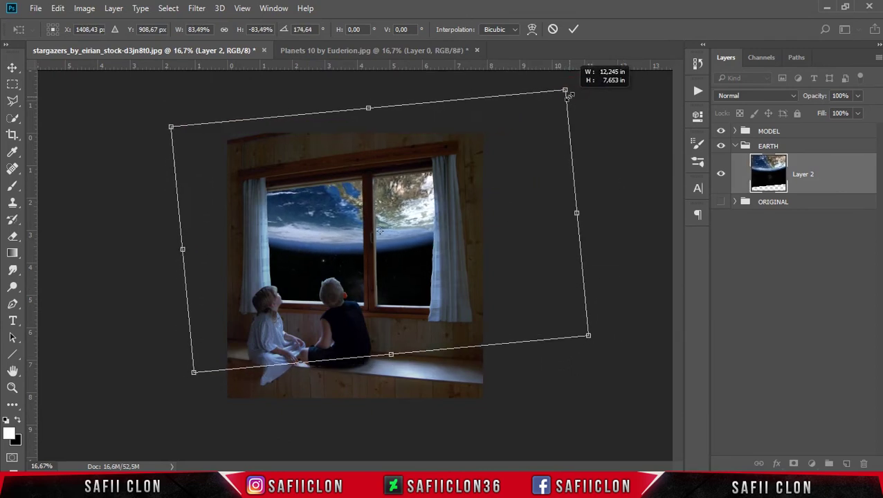
left_click(574, 29)
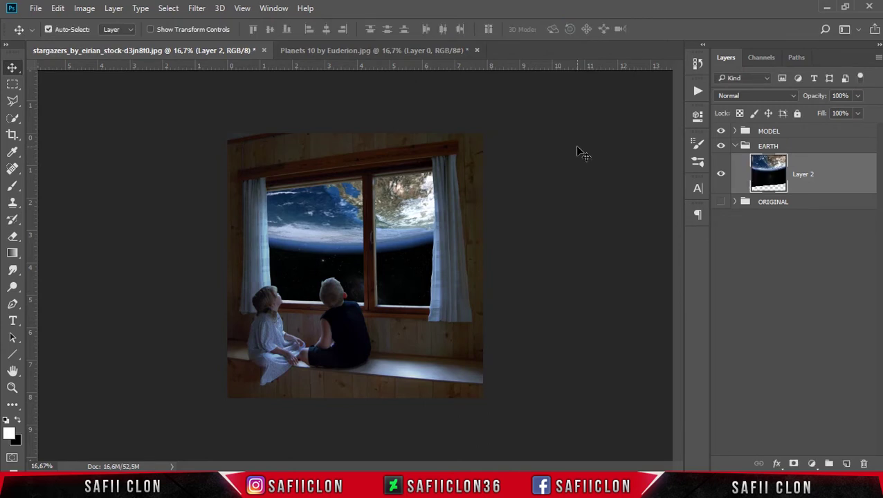
key("ctrl+plus")
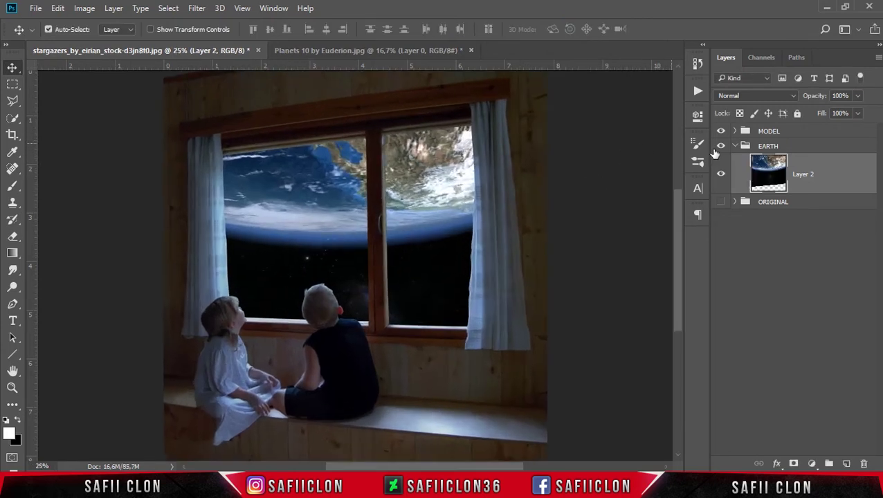
left_click(735, 146)
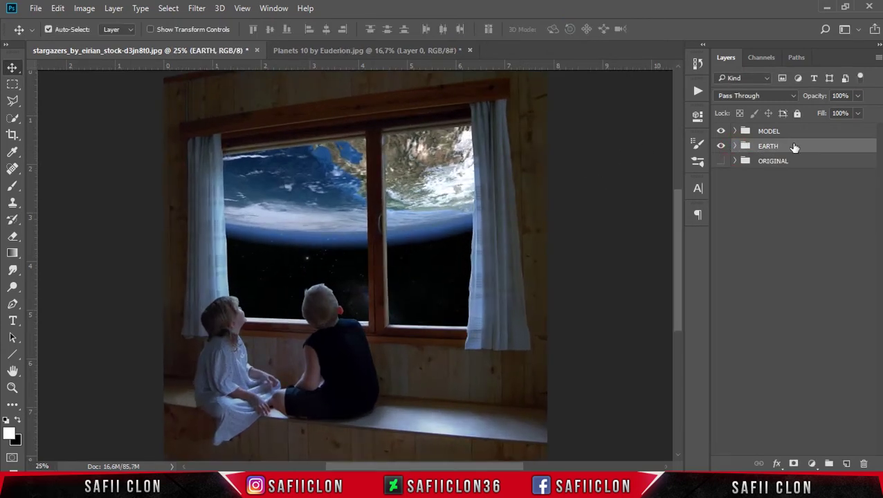
Open the art-1868045 wet-glass texture and drag it into the window scene
left_click(36, 9)
left_click(65, 35)
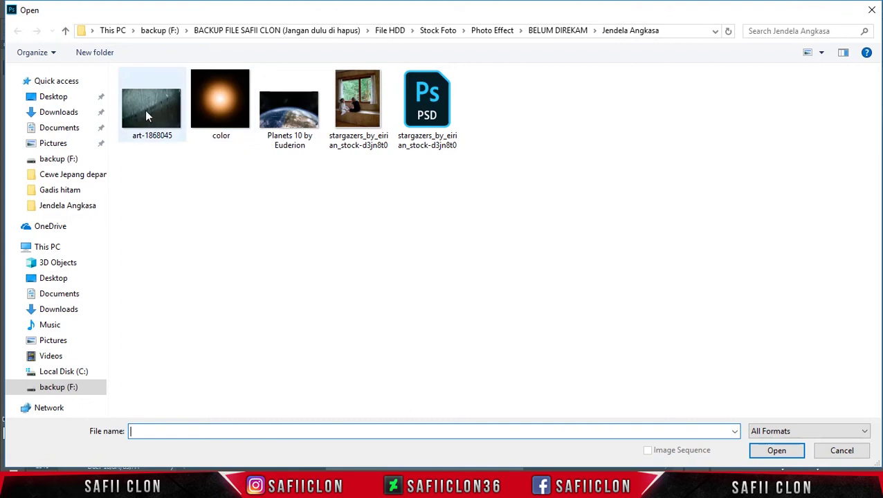
left_click(145, 111)
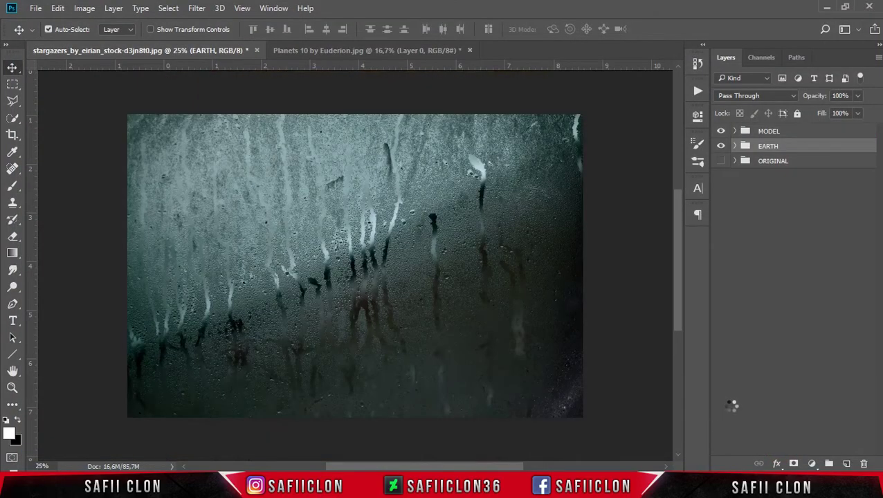
left_click_drag(812, 139, 171, 74)
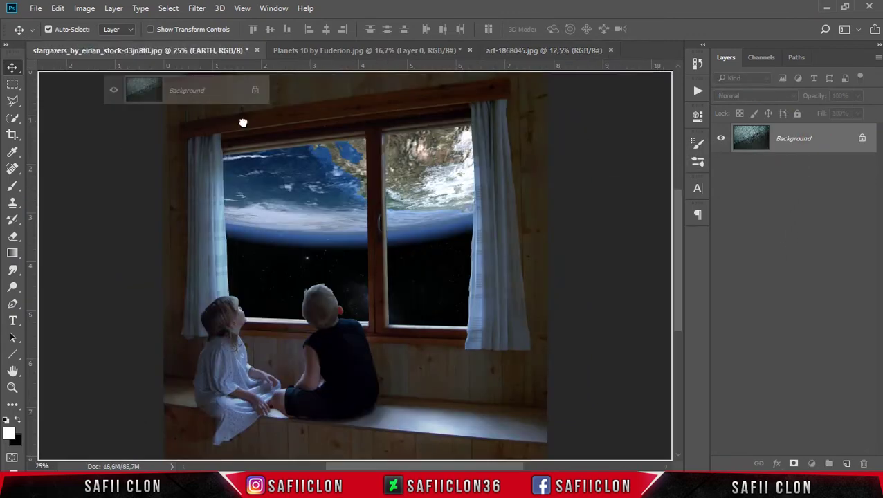
left_click_drag(171, 75, 355, 208)
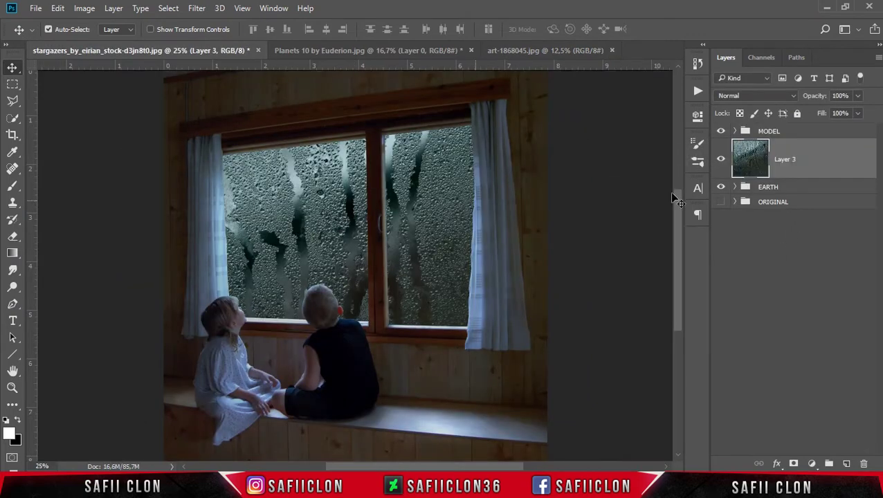
Place the glass layer above the MODEL group and shrink it to about 32%
left_click_drag(826, 163, 823, 129)
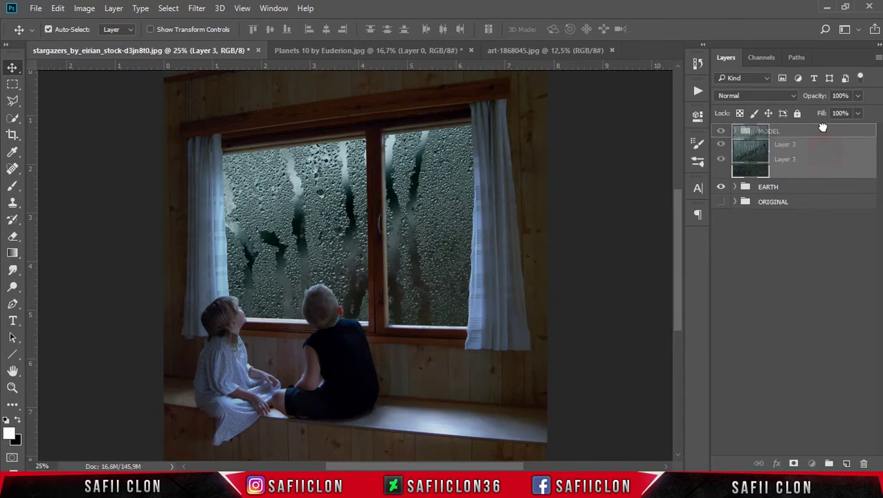
left_click_drag(823, 152, 820, 126)
key("ctrl+minus")
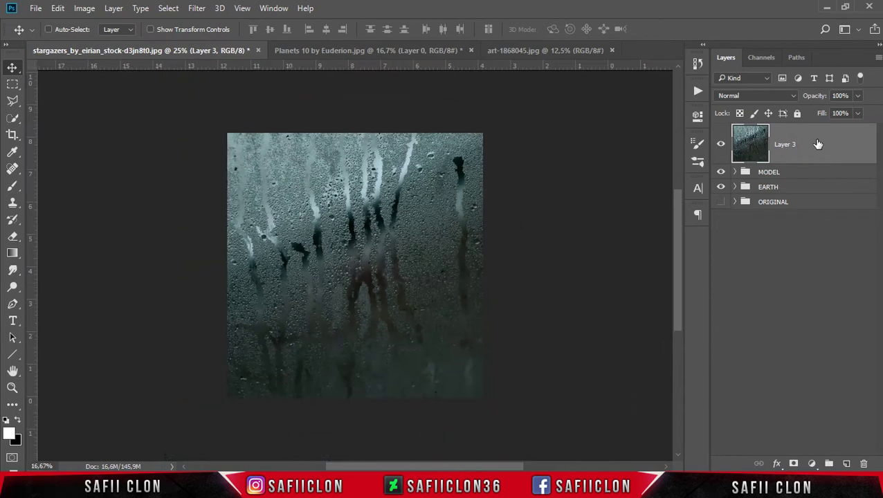
key("ctrl+minus")
key("ctrl+minus")
key("ctrl+t")
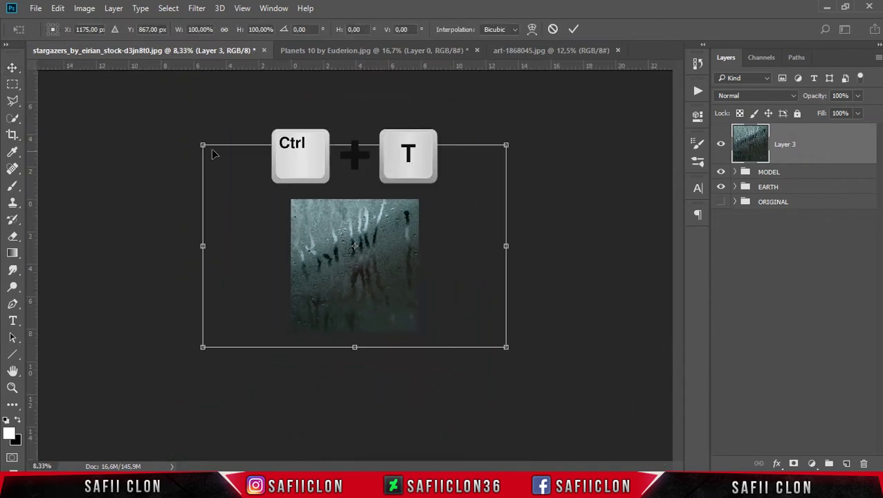
left_click_drag(203, 146, 313, 206)
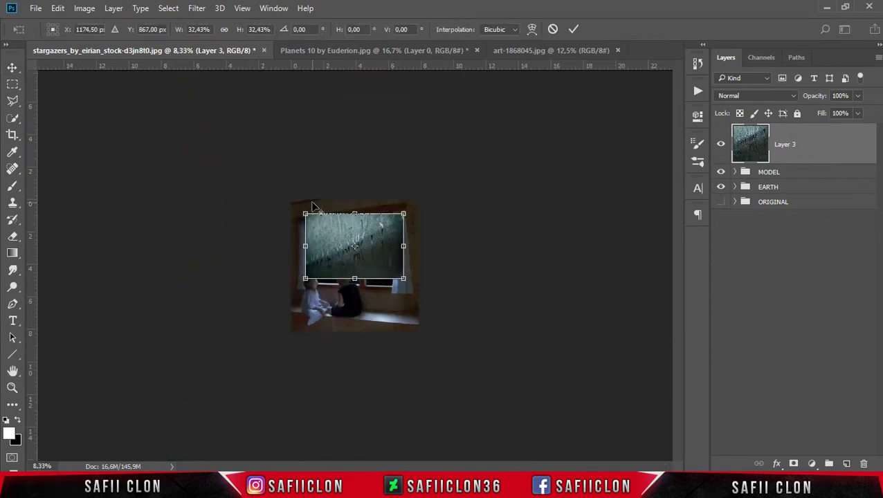
key("ctrl+plus")
key("ctrl+plus")
key("ctrl+plus")
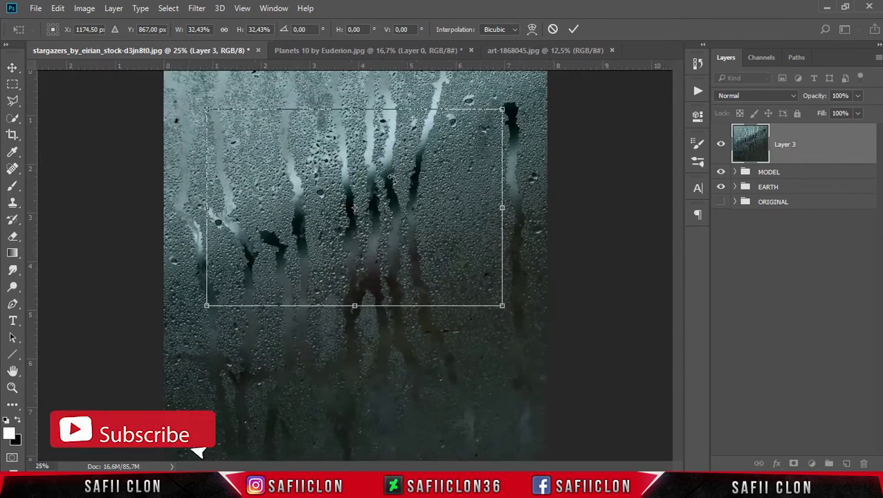
left_click_drag(435, 231, 436, 224)
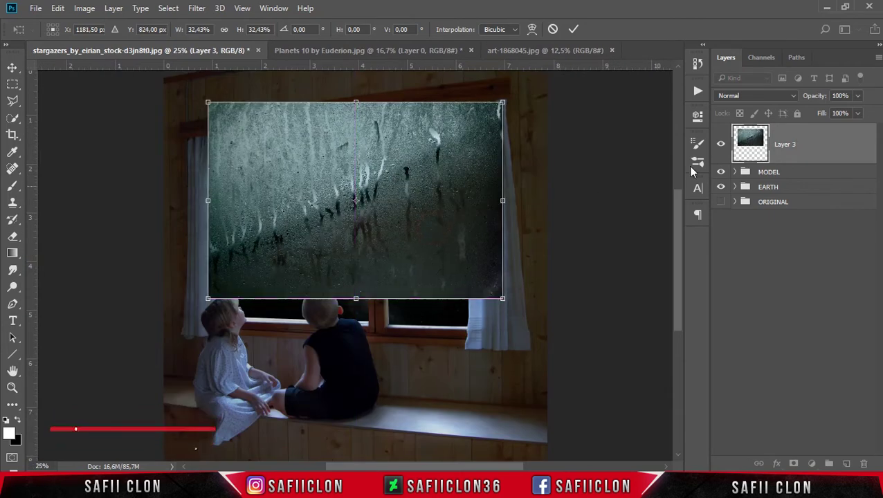
Set the glass layer to Screen mode and move and rotate it over the window
left_click(767, 95)
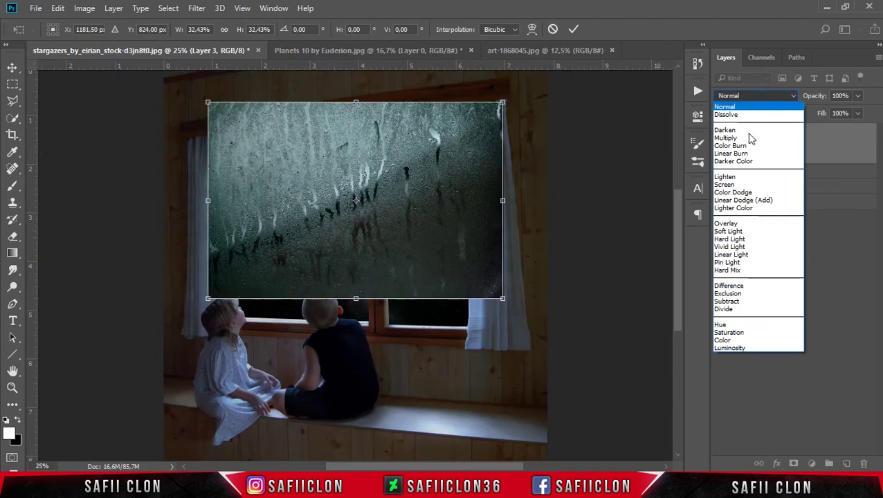
left_click(725, 184)
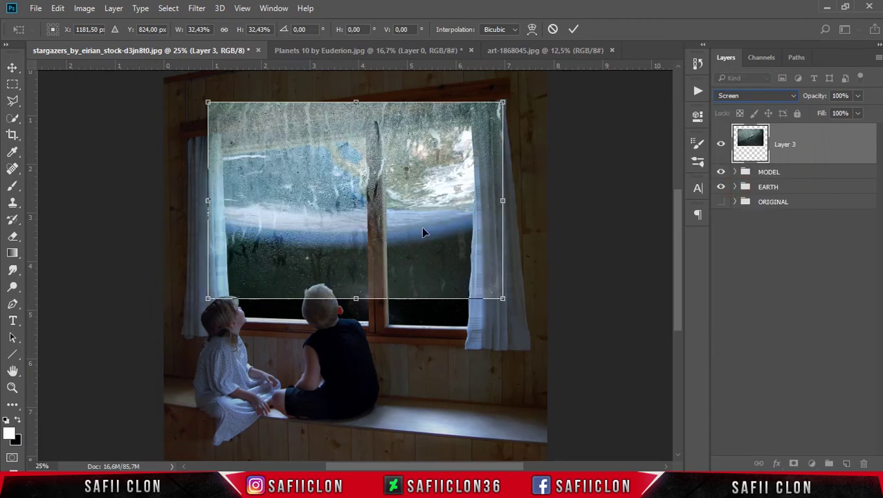
left_click_drag(431, 239, 424, 265)
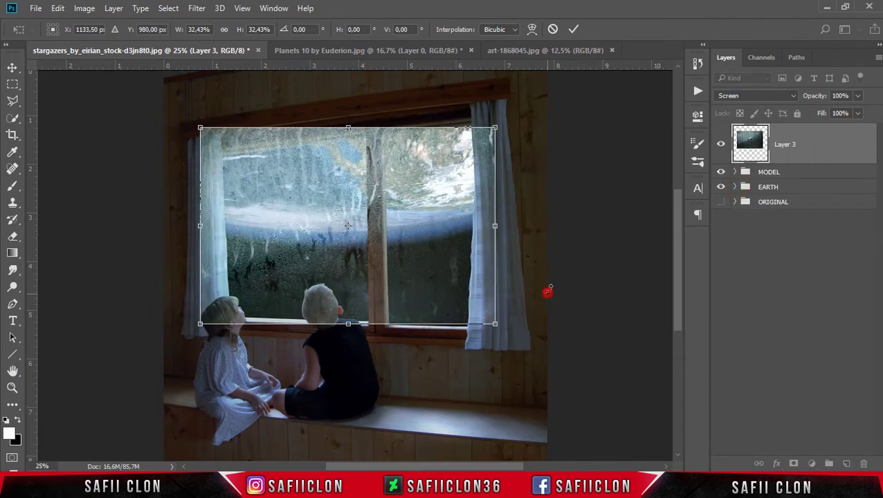
left_click_drag(547, 293, 561, 267)
left_click_drag(424, 246, 430, 246)
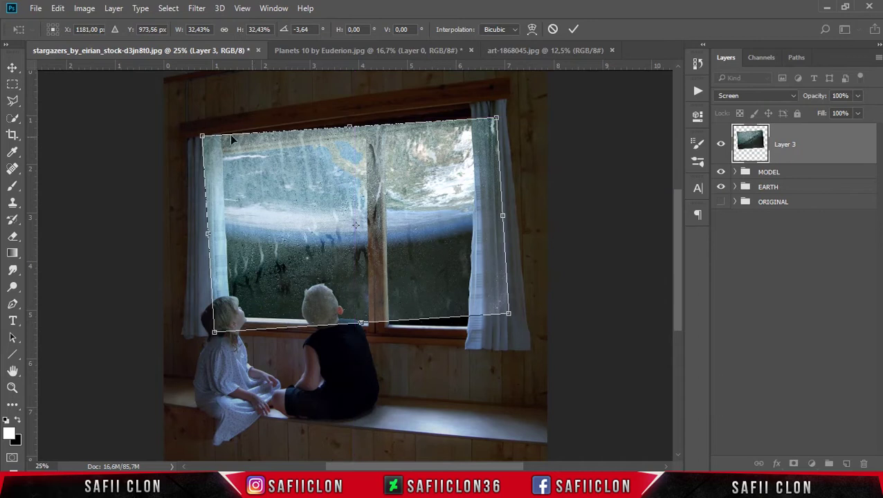
Distort the glass texture's four corners onto the window frame corners and apply the transform
left_click_drag(202, 136, 220, 151)
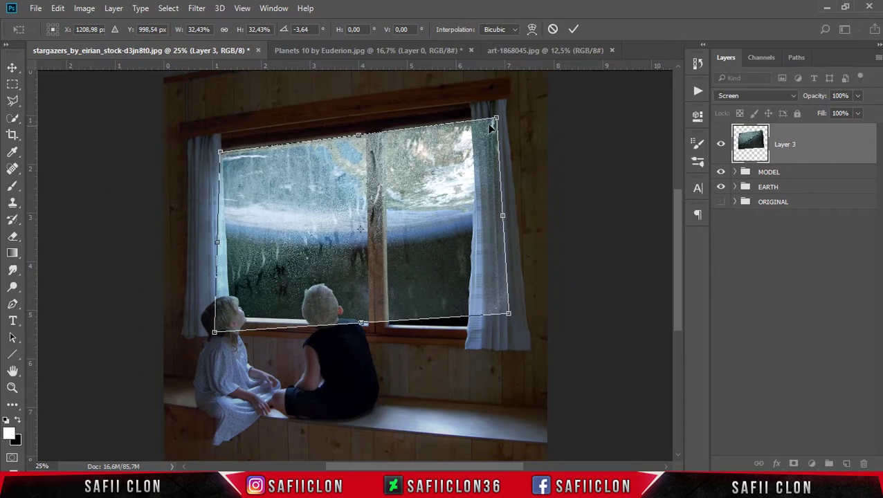
left_click_drag(497, 121, 475, 120)
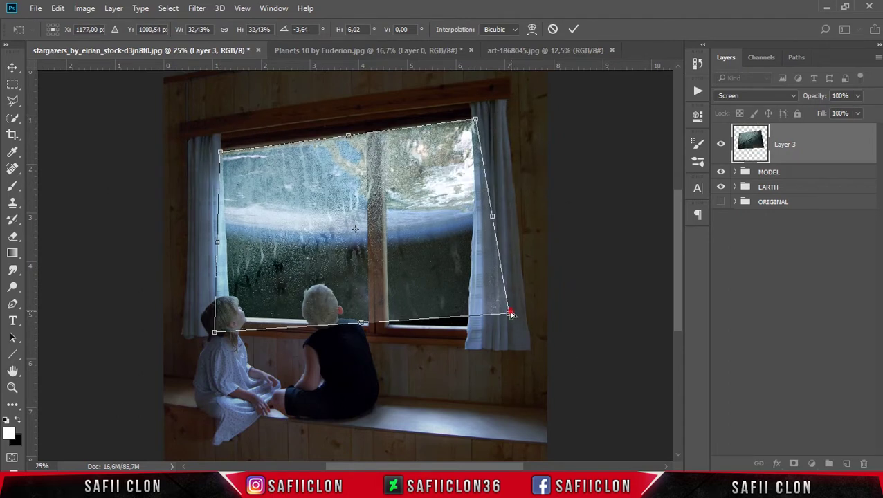
left_click_drag(511, 315, 472, 330)
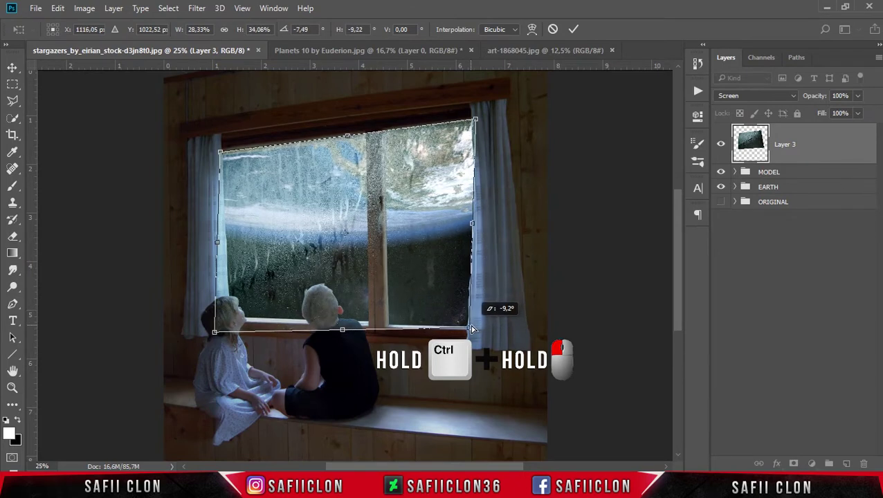
left_click_drag(472, 330, 471, 326)
left_click_drag(215, 334, 226, 320)
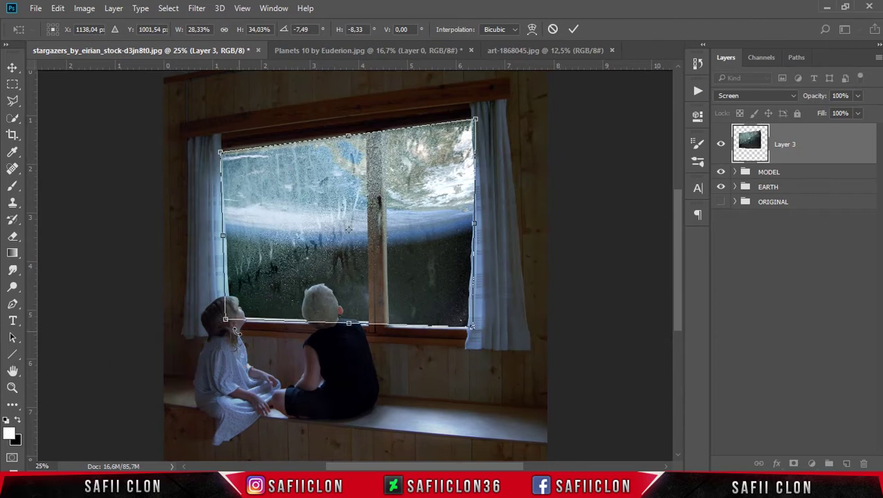
left_click_drag(225, 321, 223, 317)
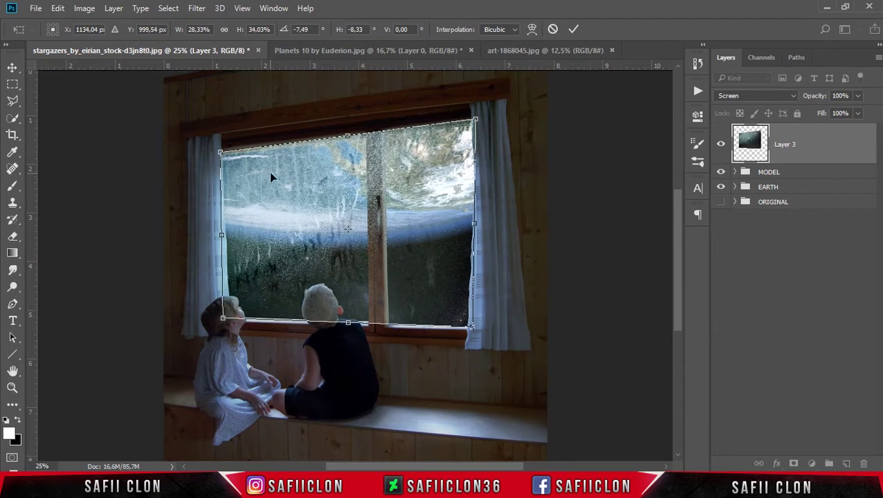
left_click(573, 30)
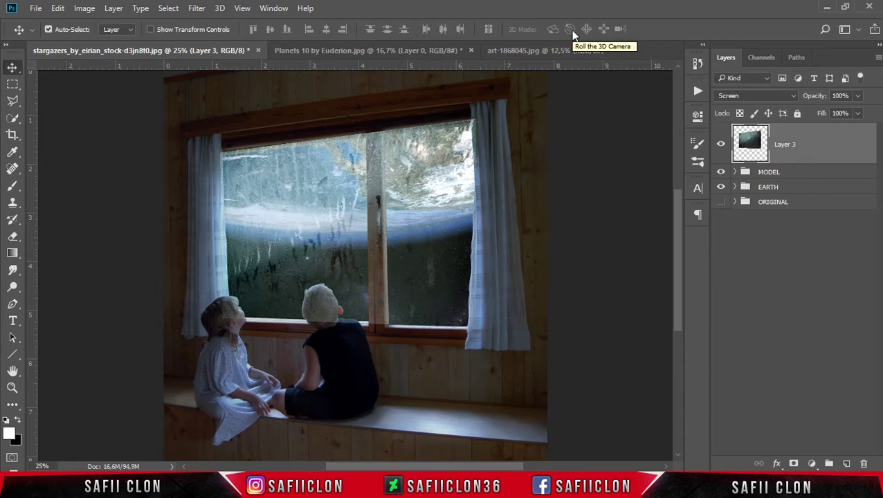
Mask Layer 3 from the room photo's selection and invert the mask so glass shows only in panes
left_click(736, 172)
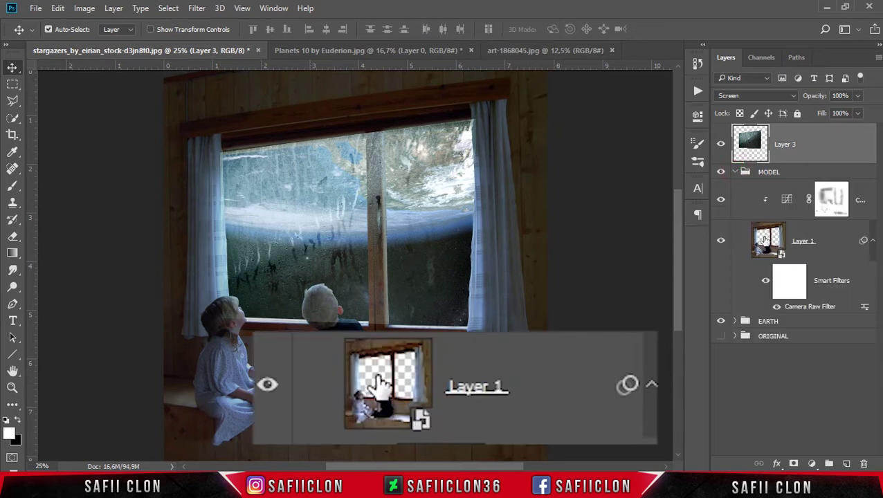
left_click(767, 242, "ctrl")
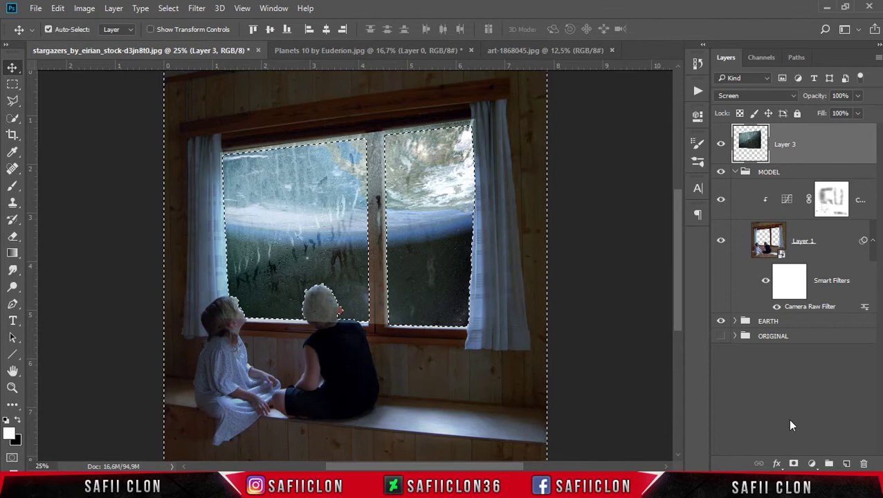
left_click(795, 464)
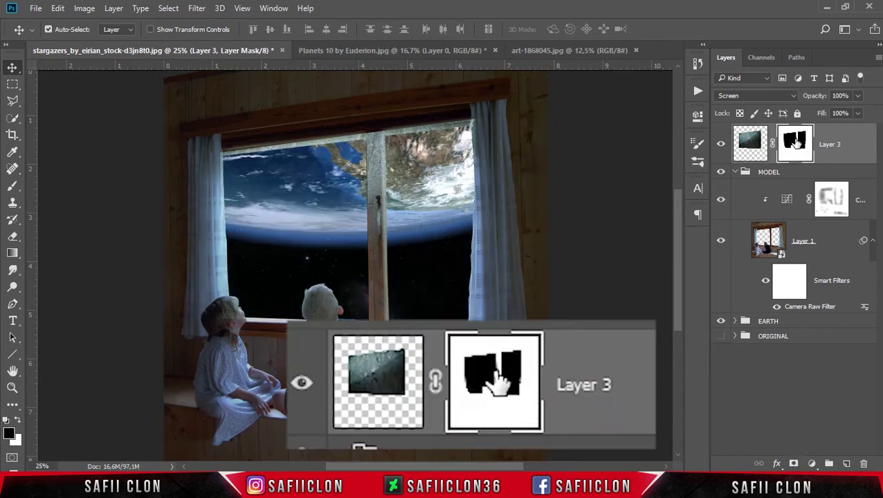
left_click(796, 142)
key("ctrl+i")
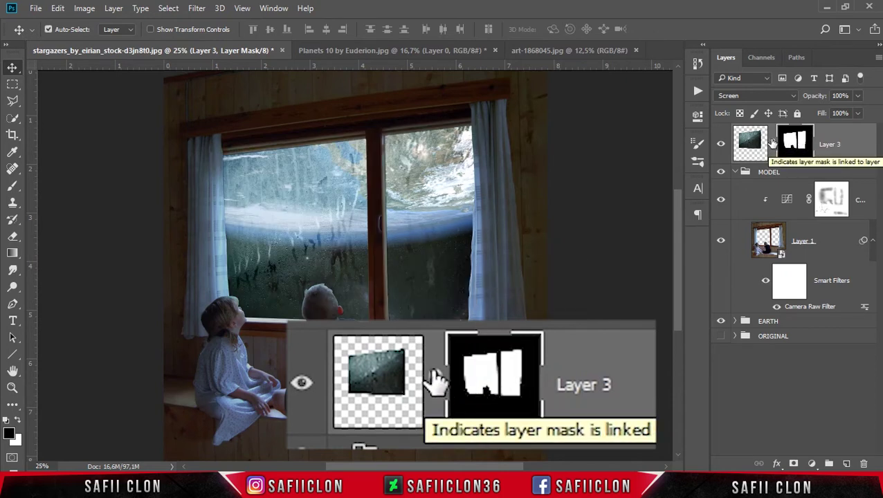
Unlink the mask, enlarge the glass texture slightly, and relink the mask
left_click(773, 144)
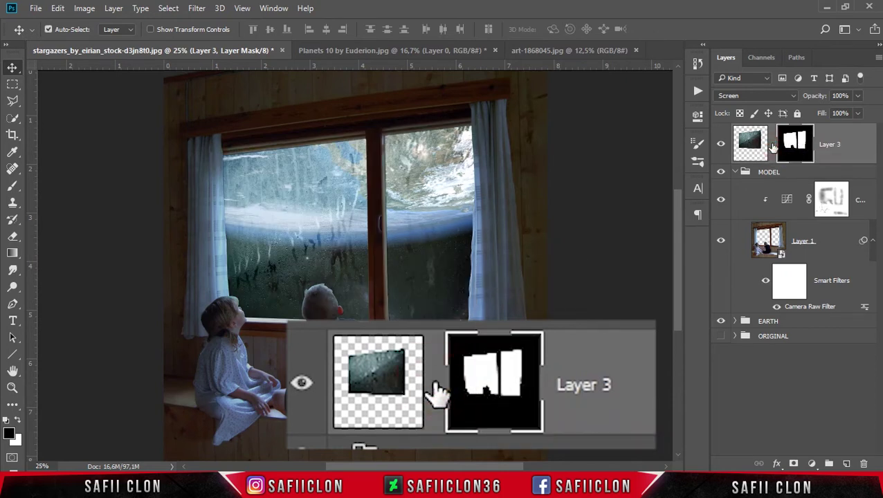
left_click(749, 142)
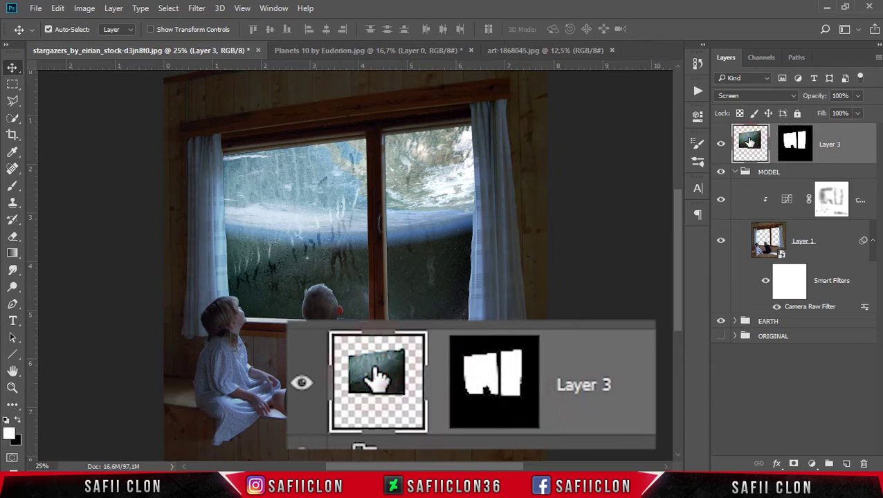
key("ctrl+t")
mouse_move(474, 120)
left_mouse_down()
mouse_move(487, 116)
mouse_move(477, 120)
left_mouse_up()
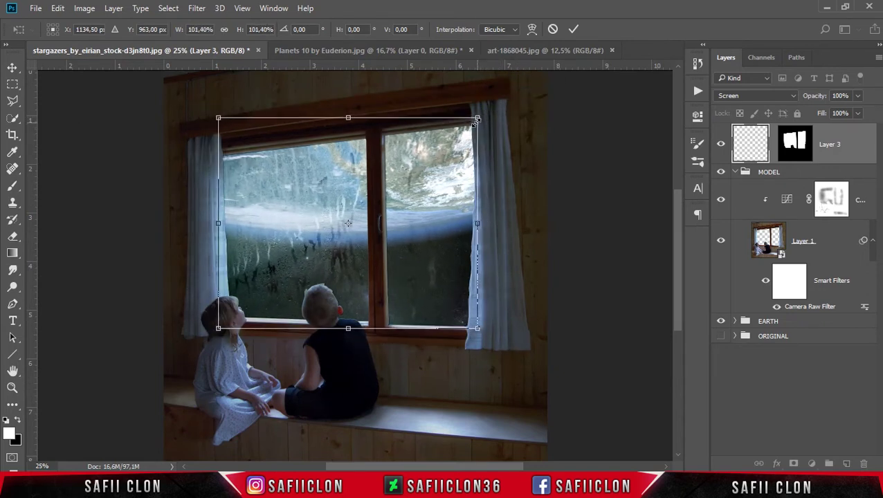
left_click(573, 29)
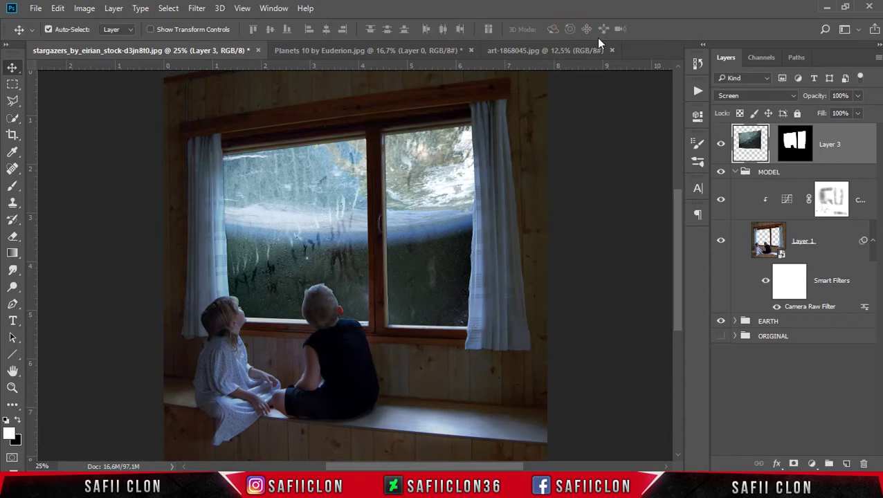
left_click(773, 146)
left_click(812, 465)
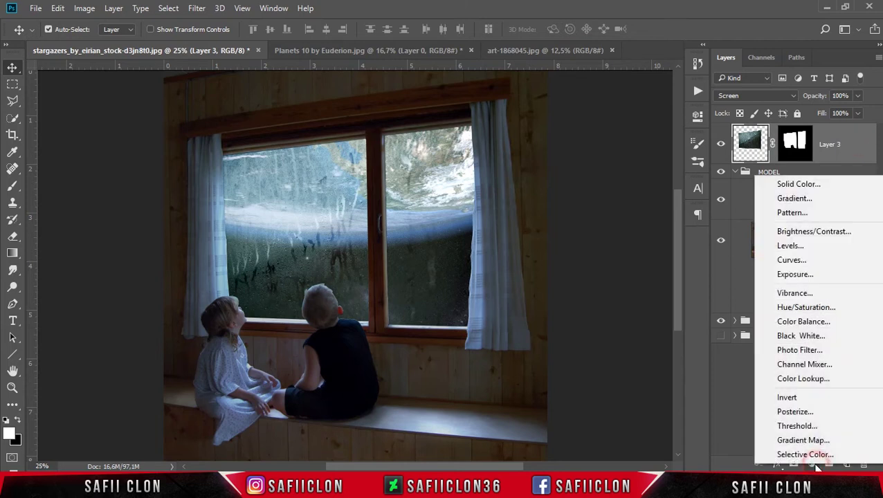
Add a Color Balance clipped to Layer 3 with midtones Cyan–Red -21 and Yellow–Blue +51
left_click(803, 322)
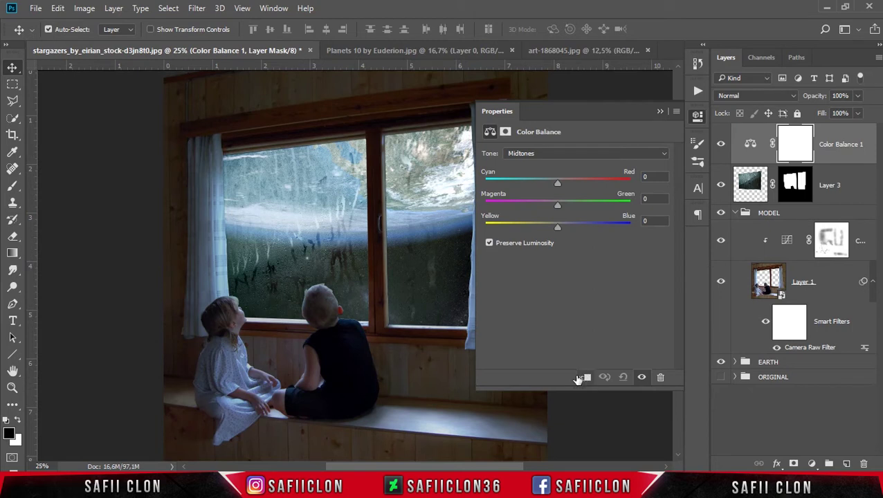
left_click(584, 378)
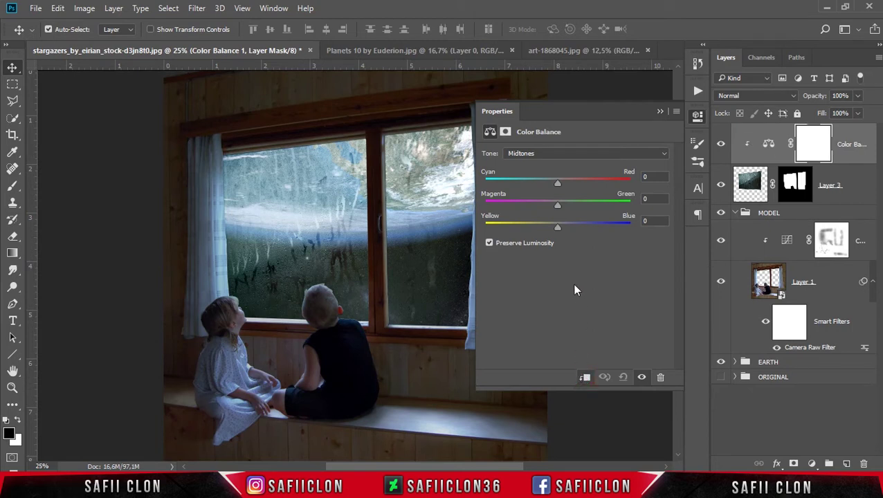
left_click_drag(556, 183, 556, 182)
left_click_drag(558, 228, 597, 234)
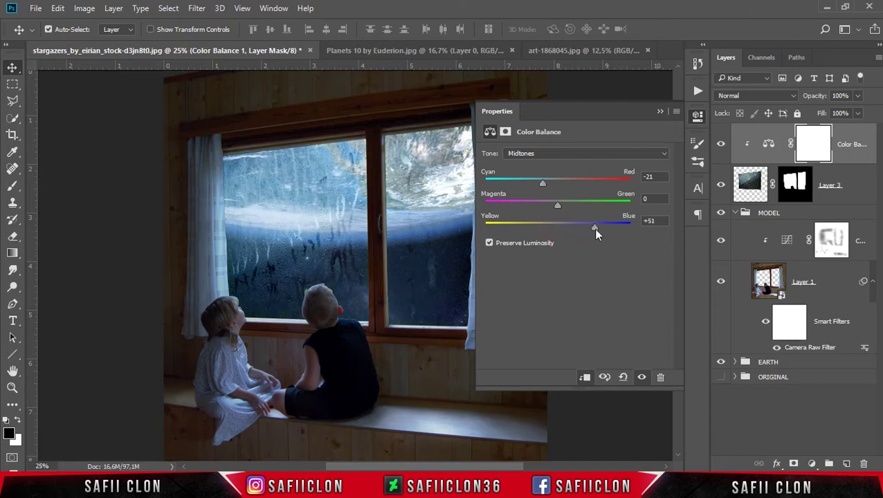
left_click(661, 112)
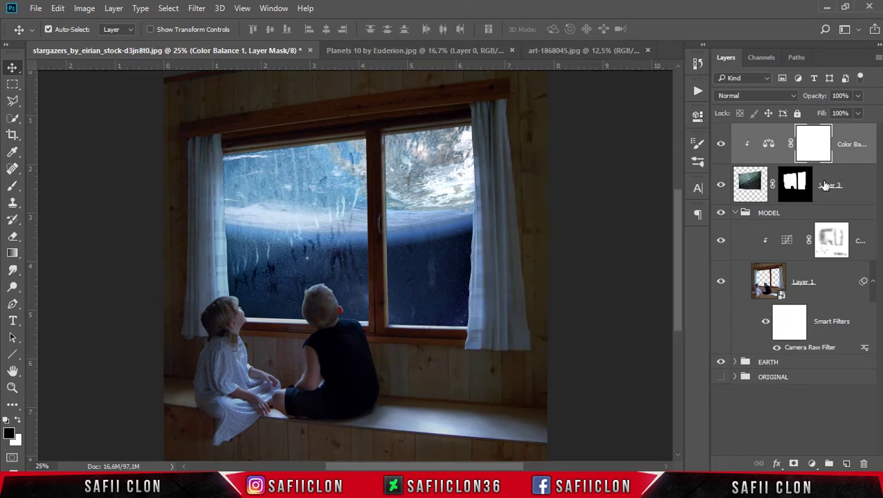
left_click(855, 182)
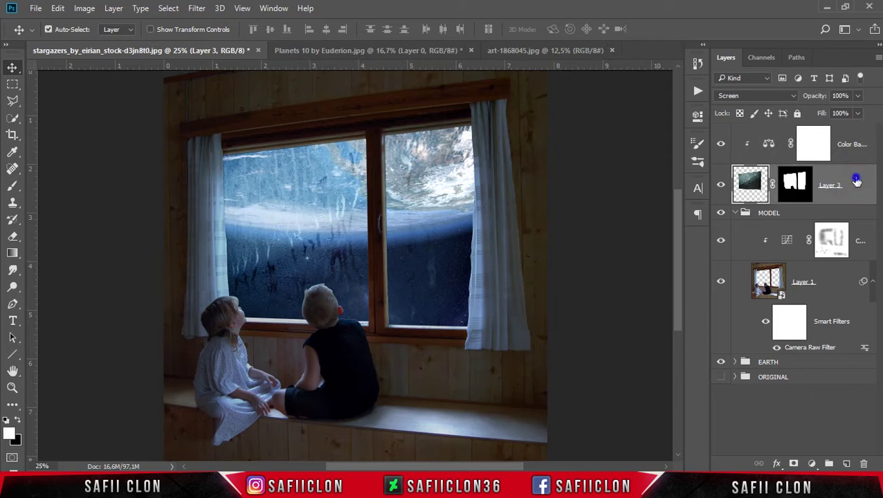
In Layer 3's Blending Options, split the This Layer black slider to 0/123
right_click(857, 182)
left_click(641, 82)
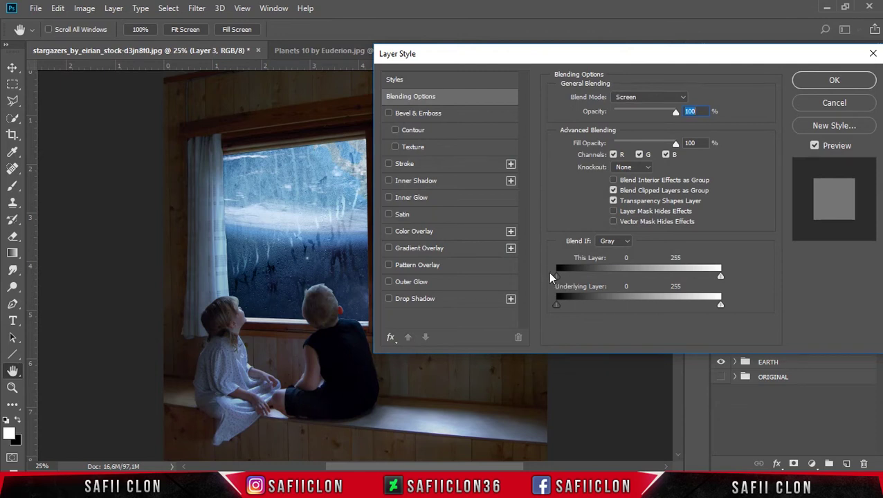
left_click_drag(559, 276, 631, 286)
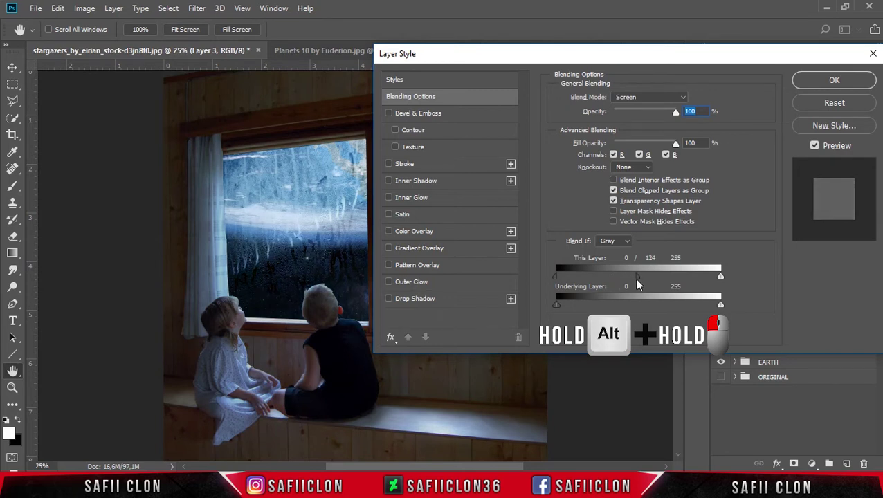
left_click_drag(638, 284, 636, 284)
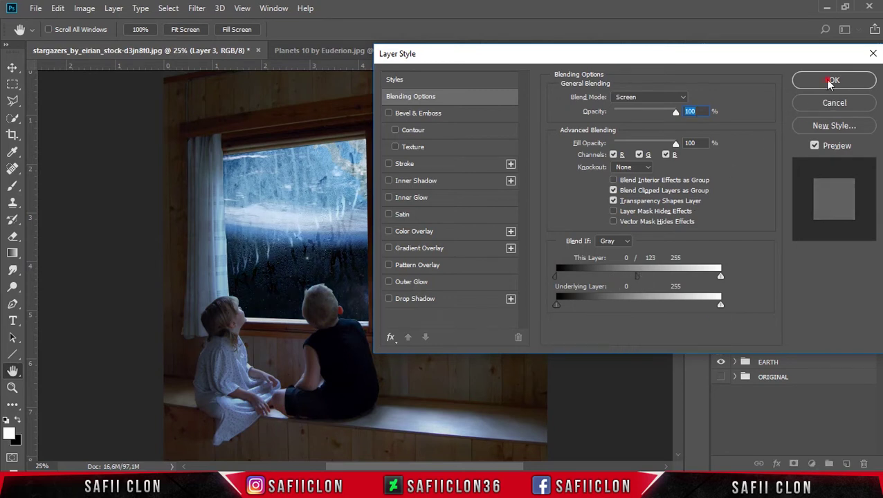
left_click(831, 81)
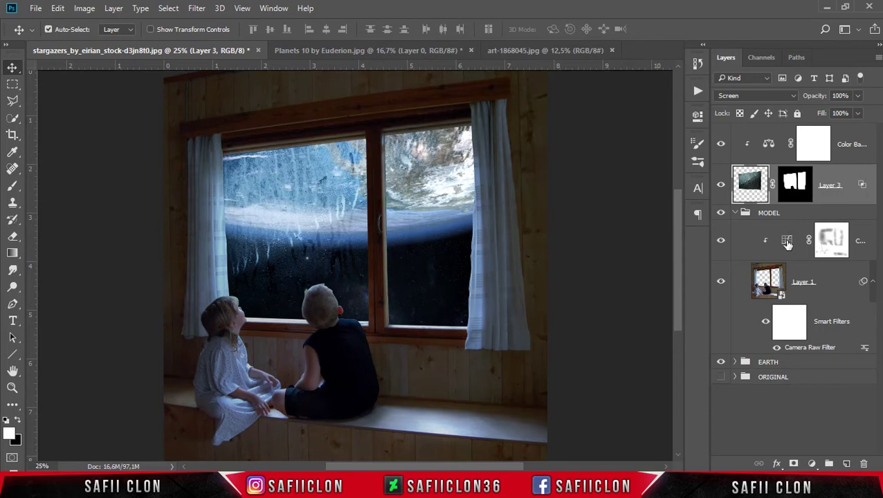
left_click(721, 186)
Group Color Balance 1 and Layer 3 into a new group named GLASS
left_click(722, 186)
left_click(721, 186)
left_click(721, 185)
left_click(853, 154)
right_click(849, 151)
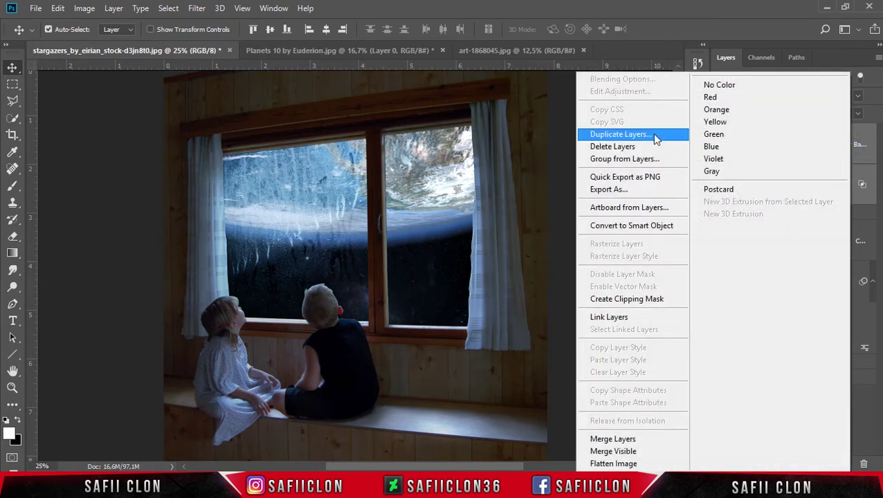
left_click(632, 160)
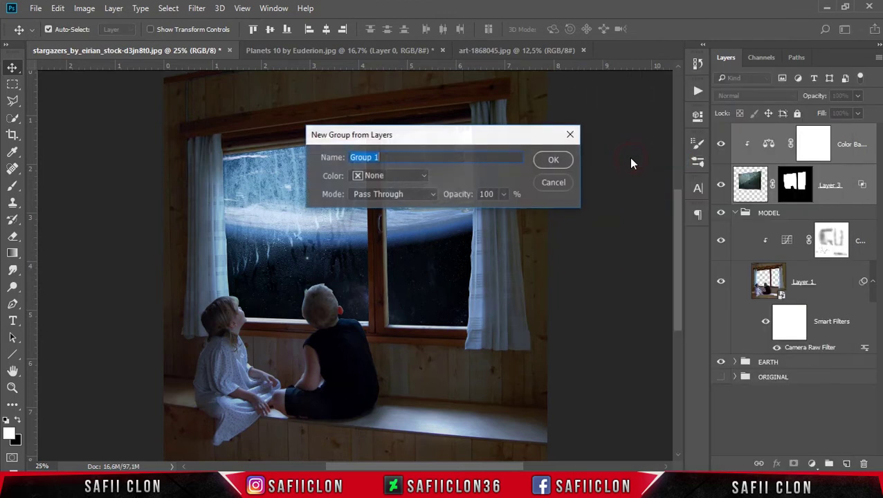
type("GLASS")
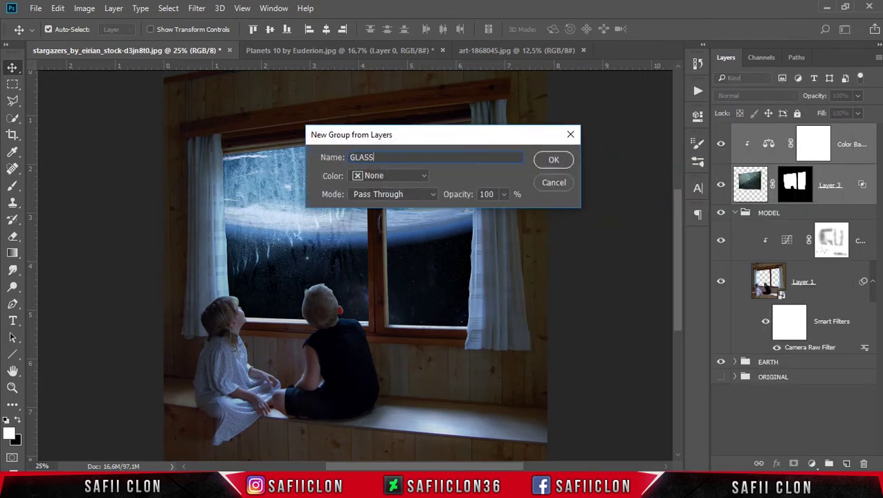
left_click(562, 161)
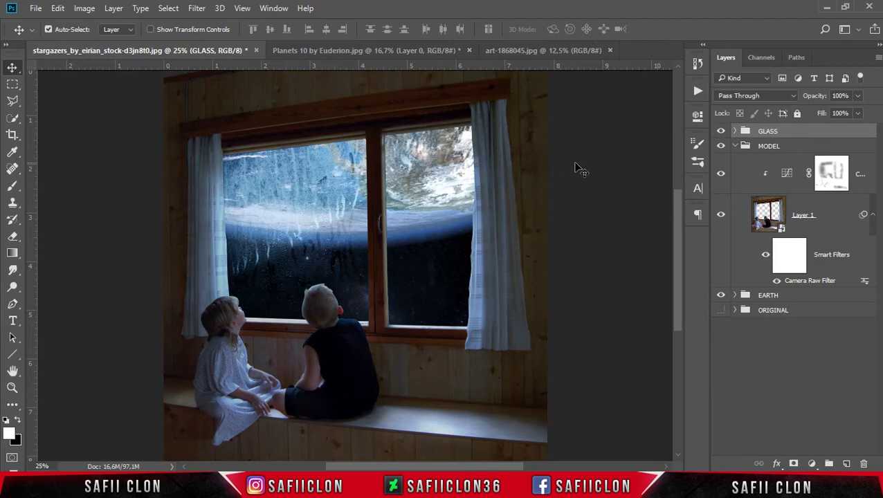
left_click(720, 131)
left_click(721, 132)
Add an empty Layer 4 above Curves 1, clip it to the layers below, and select the Brush Tool
left_click(769, 218)
key("ctrl+plus")
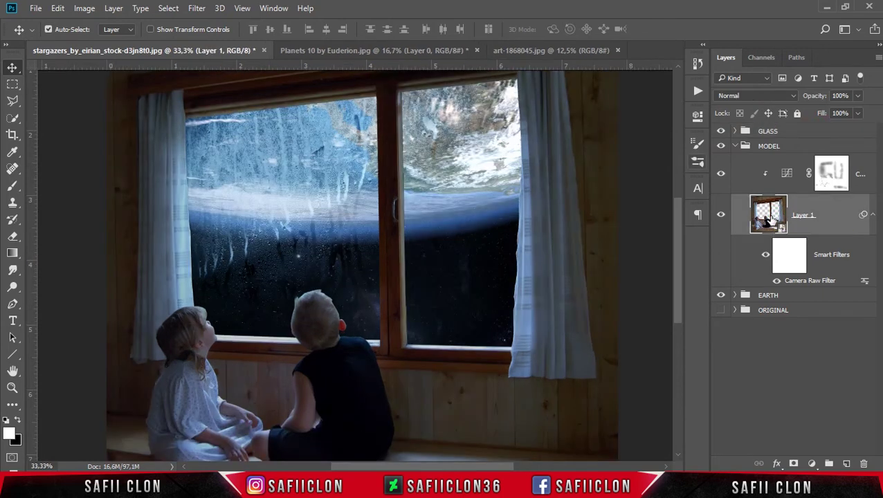
left_click(789, 176)
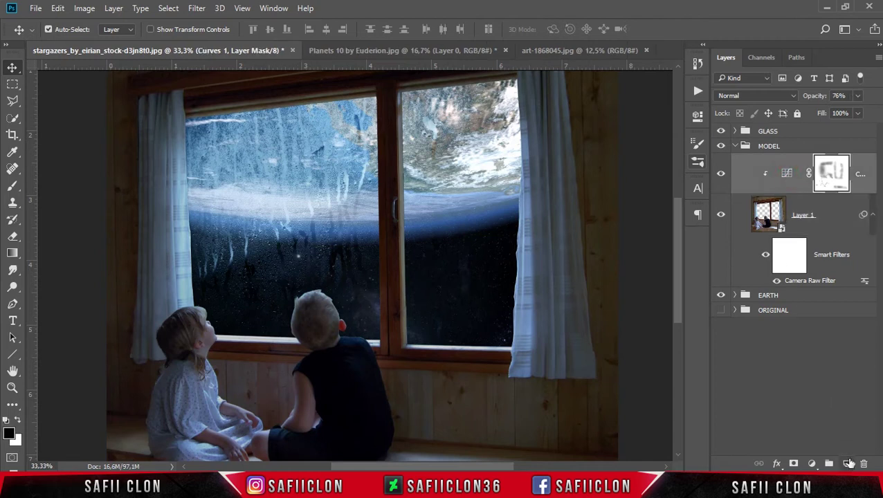
left_click(847, 464)
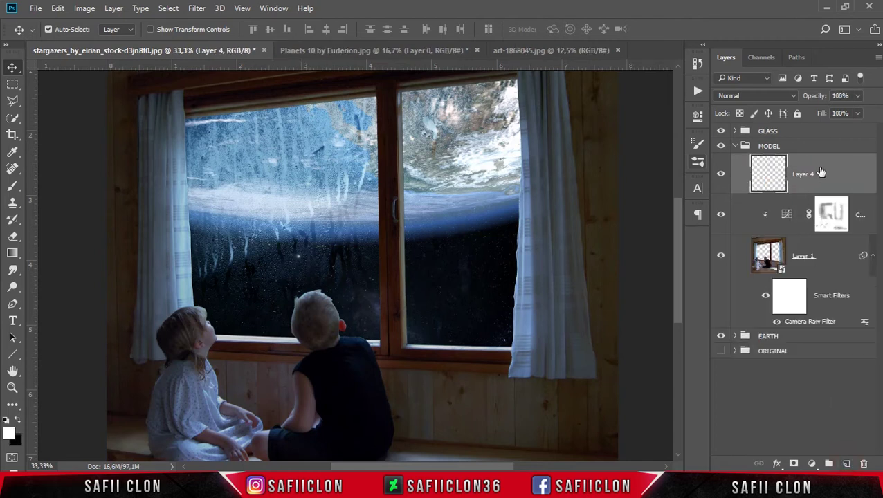
right_click(821, 173)
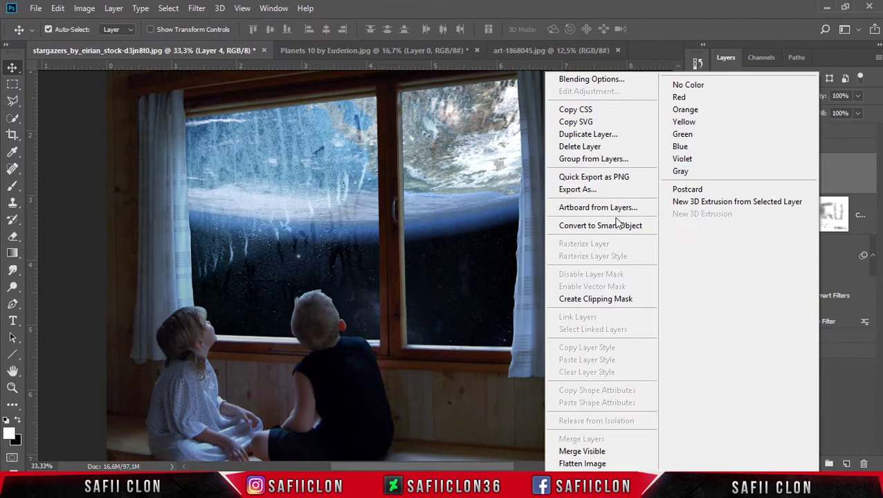
left_click(607, 299)
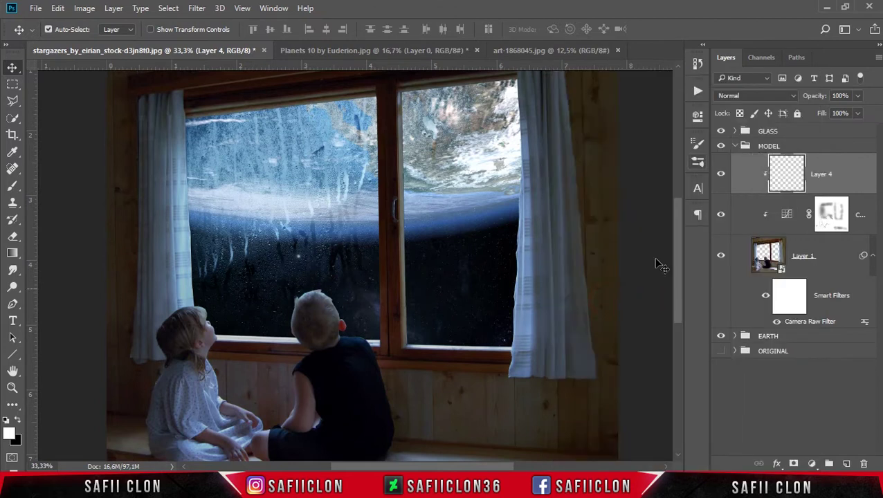
left_click(13, 186)
left_click(67, 186)
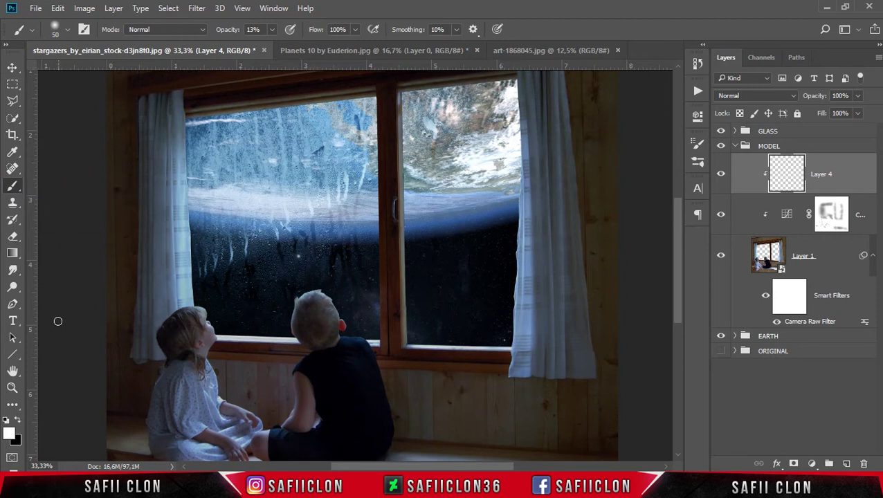
left_click(9, 434)
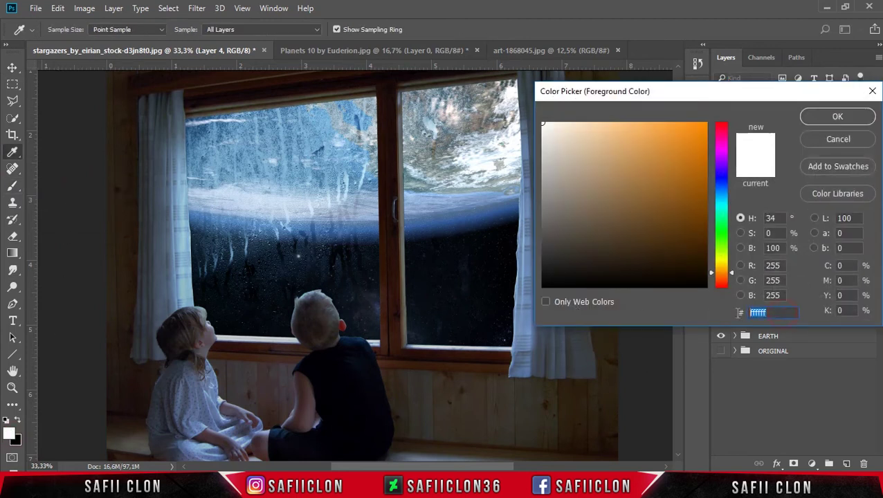
Set the foreground colour to #294b7f and a soft 400 px brush at 10% opacity on Layer 4
type("294b7f")
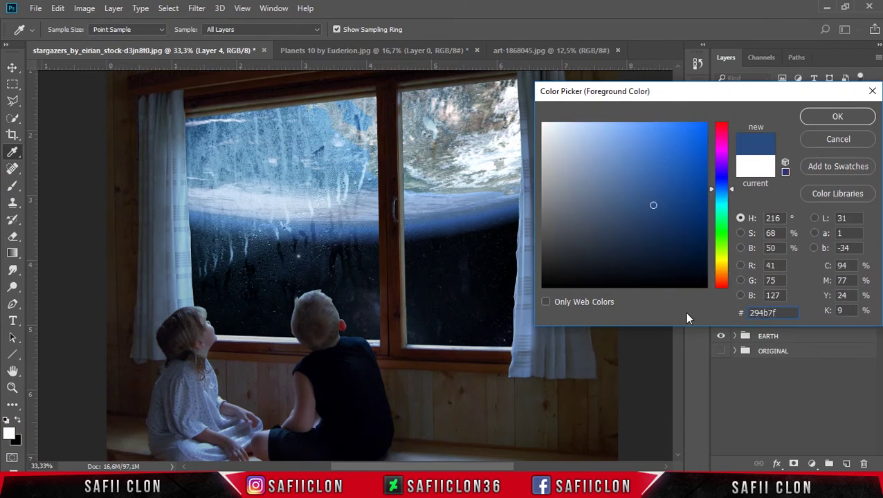
left_click(835, 119)
left_click(789, 178)
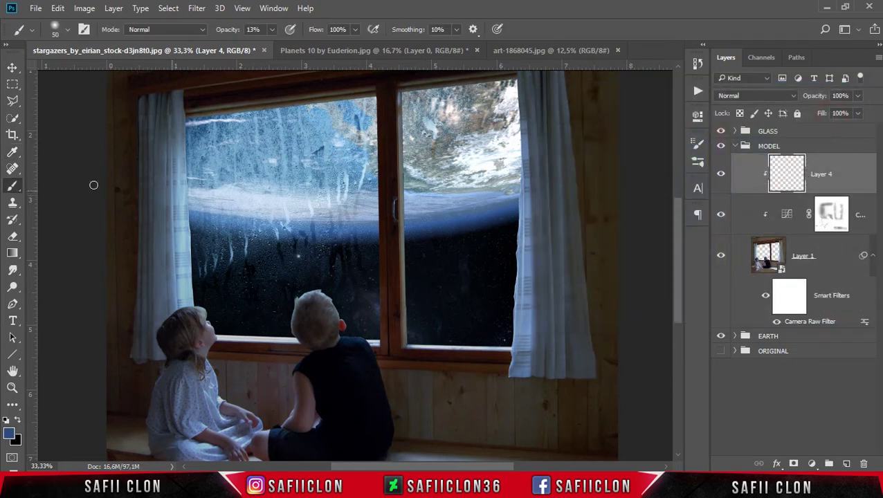
left_click(61, 30)
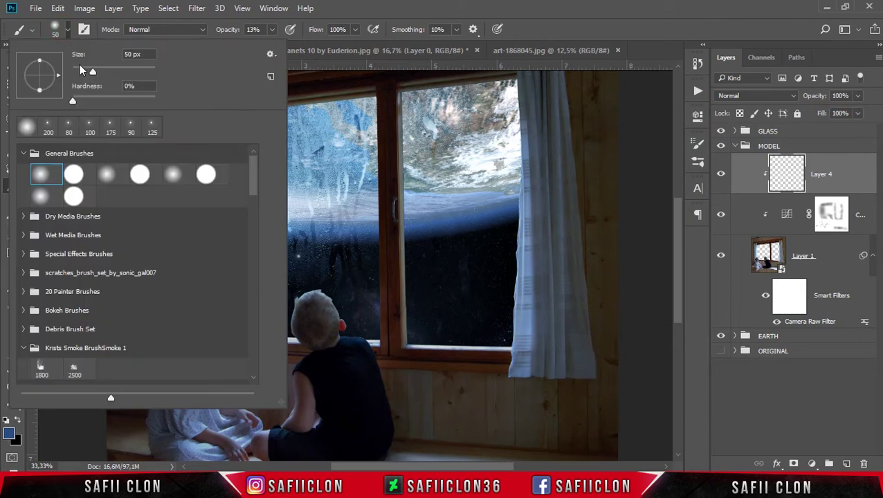
left_click_drag(96, 72, 114, 71)
left_click(274, 30)
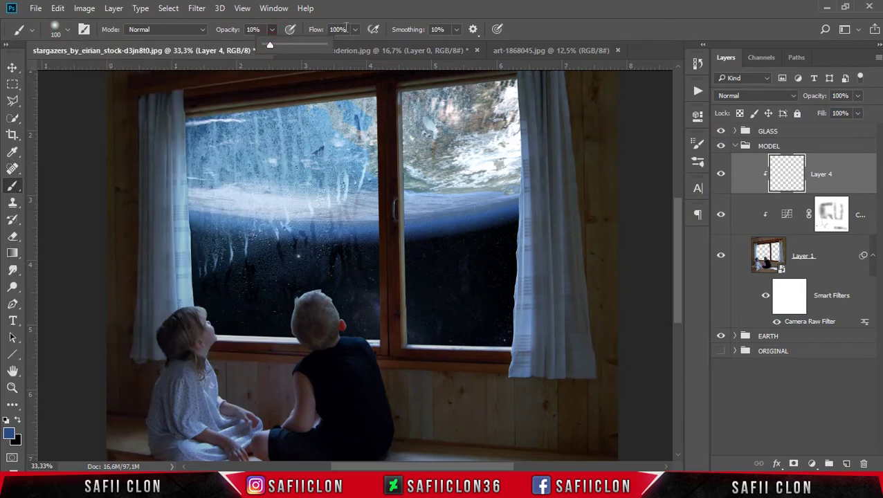
left_click(365, 12)
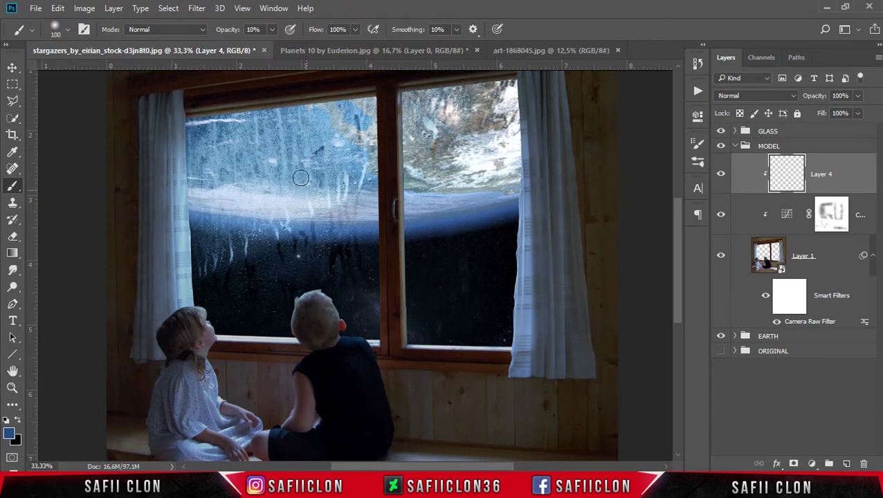
key("bracketright")
key("bracketright")
key("bracketright")
key("bracketleft")
Dab soft blue onto the upper and lower window glass and set Layer 4 to Overlay
left_click(221, 181)
left_click(246, 190)
left_click(273, 30)
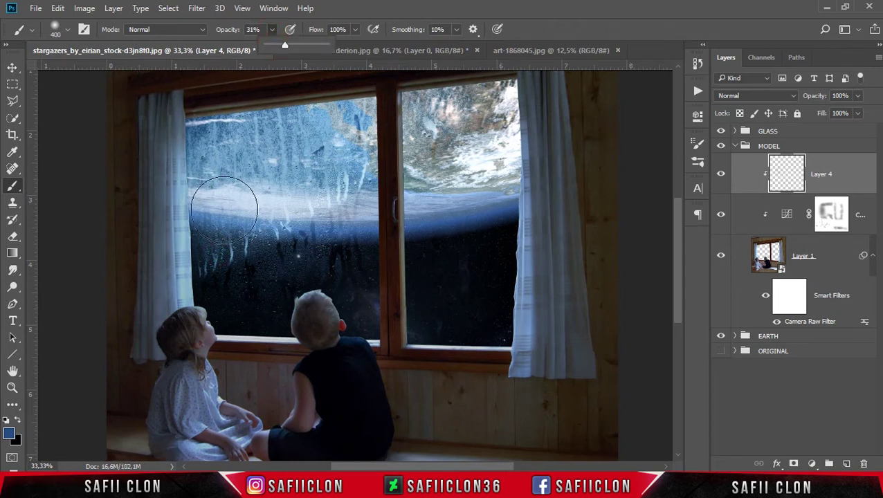
left_click(218, 259)
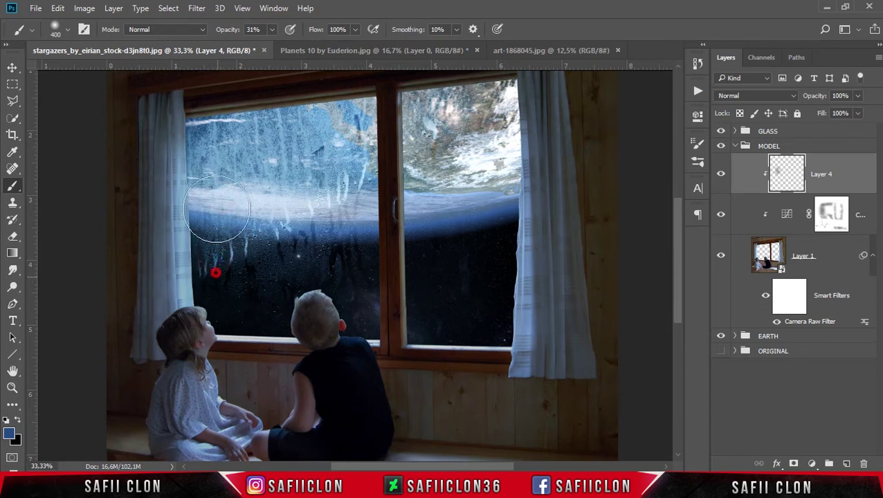
left_click(213, 270)
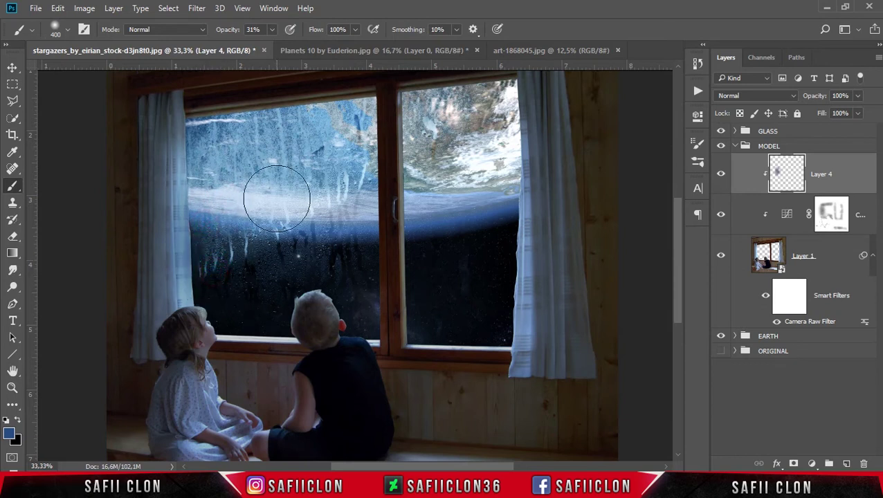
left_click(765, 95)
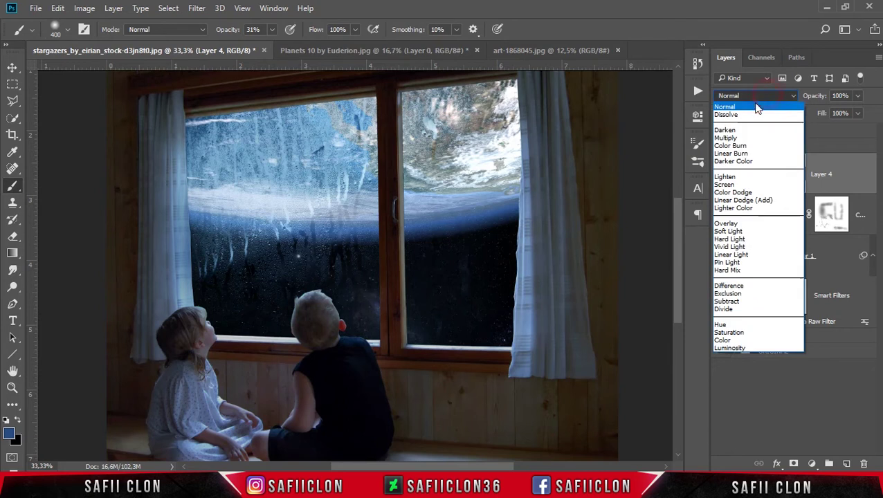
left_click(735, 226)
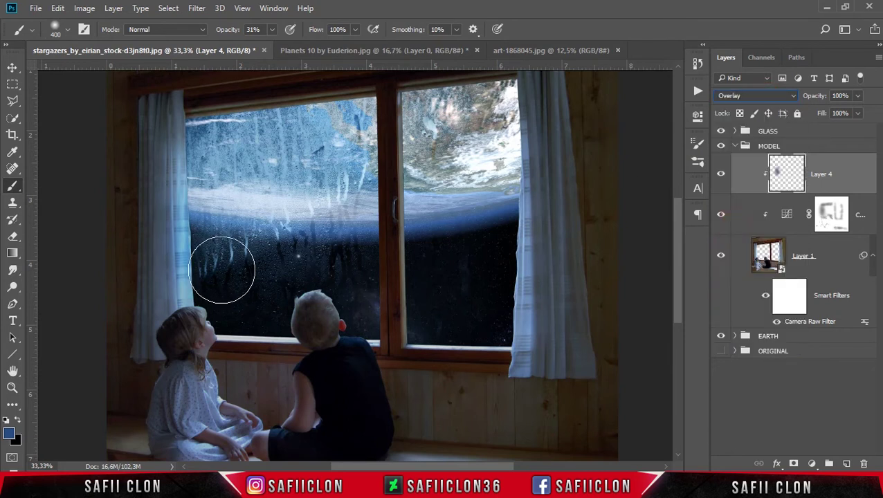
Paint faint blue light across the night sky, right window pane and windowsill at 6% opacity
key("bracketleft")
key("bracketleft")
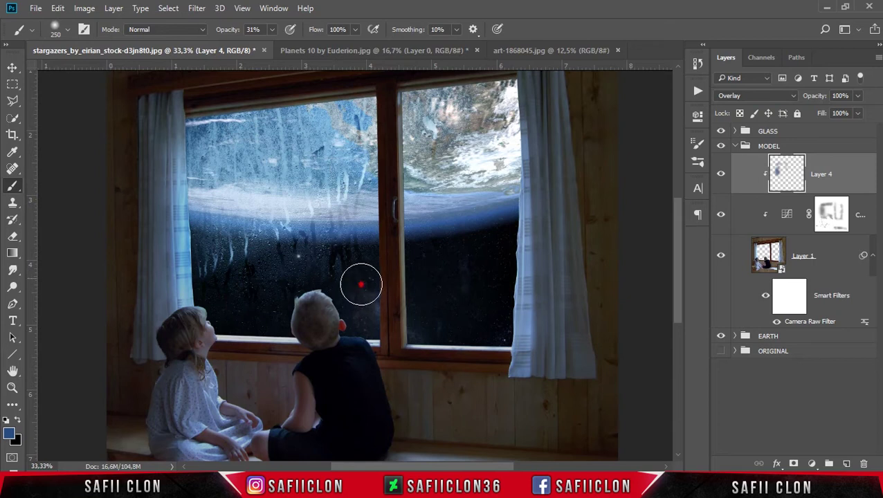
mouse_move(319, 255)
left_mouse_down()
mouse_move(331, 239)
mouse_move(319, 263)
mouse_move(264, 295)
mouse_move(262, 322)
left_mouse_up()
mouse_move(443, 93)
left_mouse_down()
mouse_move(414, 98)
mouse_move(422, 318)
mouse_move(506, 173)
mouse_move(514, 256)
left_mouse_up()
scroll(265, 369, "down", 3)
key("bracketleft")
key("bracketleft")
key("bracketleft")
left_click_drag(264, 368, 204, 335)
key("bracketright")
key("bracketright")
key("bracketright")
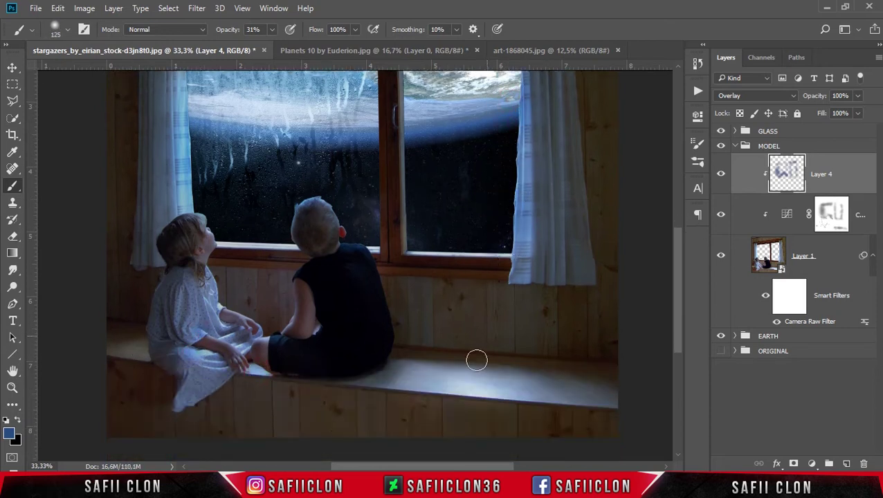
left_click_drag(272, 29, 252, 50)
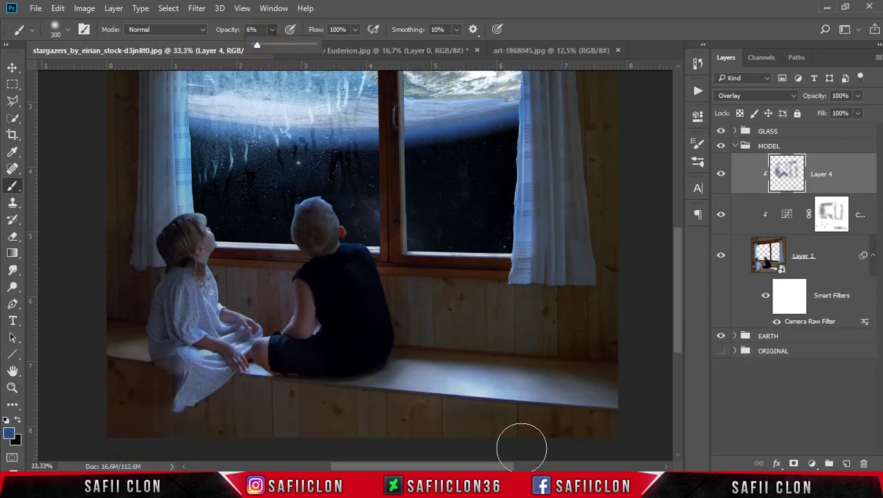
left_click_drag(438, 374, 625, 401)
Paint faint blue light near the girl's hand, across the lower glass, and on the boy
key("bracketleft")
key("bracketleft")
key("bracketleft")
left_click_drag(249, 321, 255, 326)
scroll(208, 332, "up", 5)
key("bracketright")
key("bracketright")
key("bracketright")
mouse_move(220, 317)
left_mouse_down()
mouse_move(370, 360)
mouse_move(284, 366)
left_mouse_up()
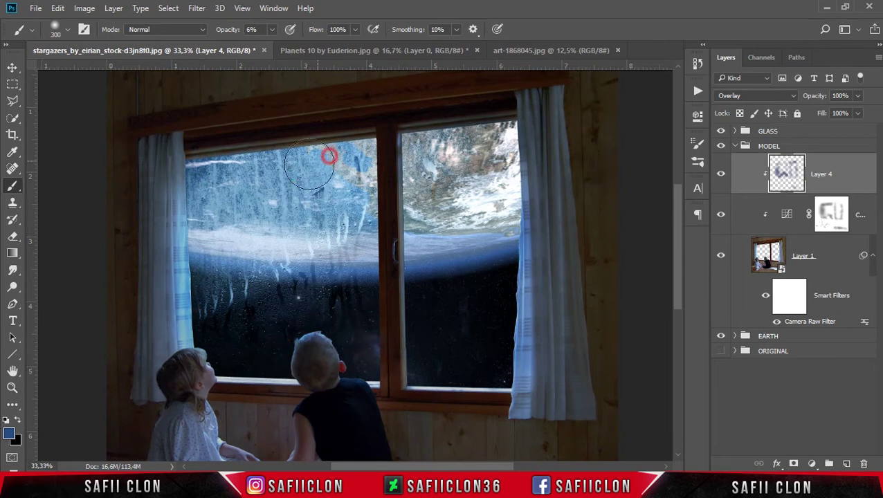
scroll(285, 366, "down", 2)
scroll(316, 256, "down", 3)
key("bracketleft")
key("bracketleft")
key("bracketleft")
mouse_move(311, 328)
left_mouse_down()
mouse_move(281, 331)
mouse_move(256, 351)
mouse_move(240, 348)
left_mouse_up()
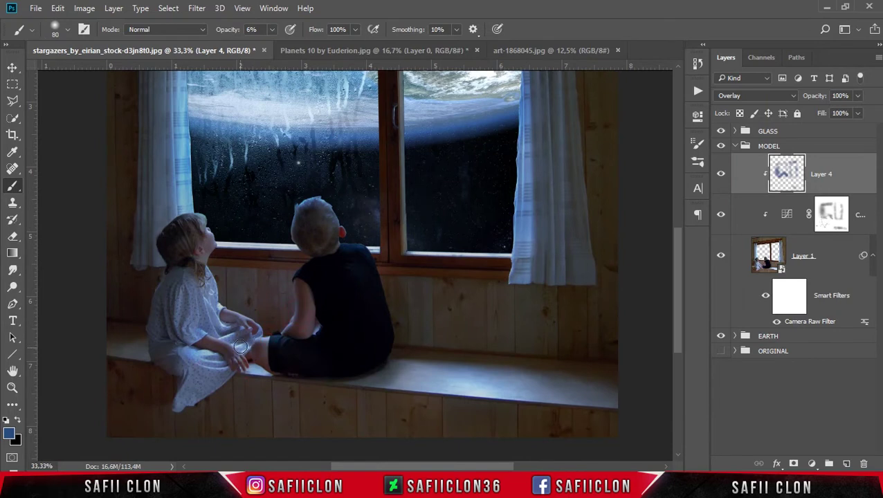
key("bracketright")
key("bracketright")
key("bracketright")
scroll(532, 286, "up", 2)
scroll(440, 323, "up", 2)
scroll(421, 132, "up", 1)
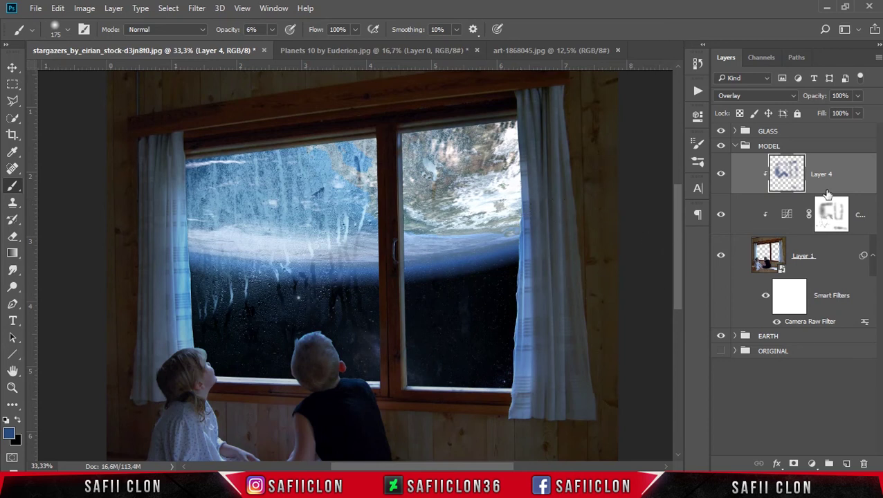
Mask Layer 1 from its opaque pixels and open that mask in Select and Mask
left_click(767, 259)
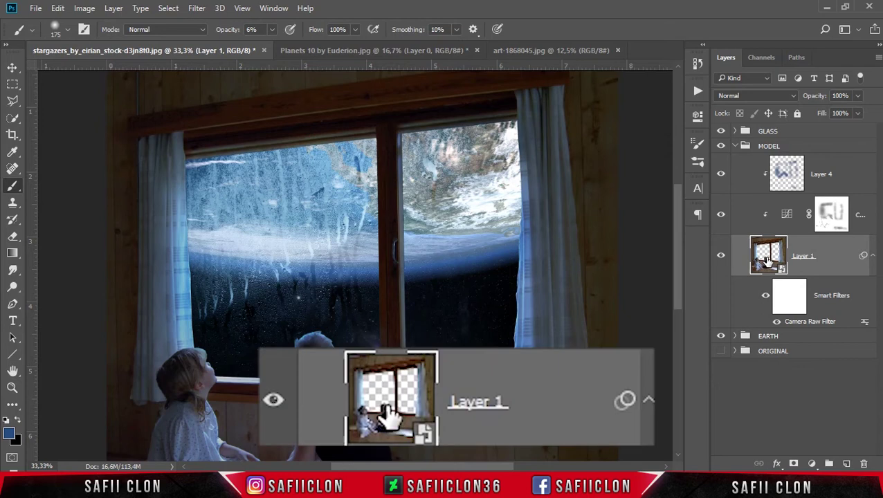
left_click(768, 256, "ctrl")
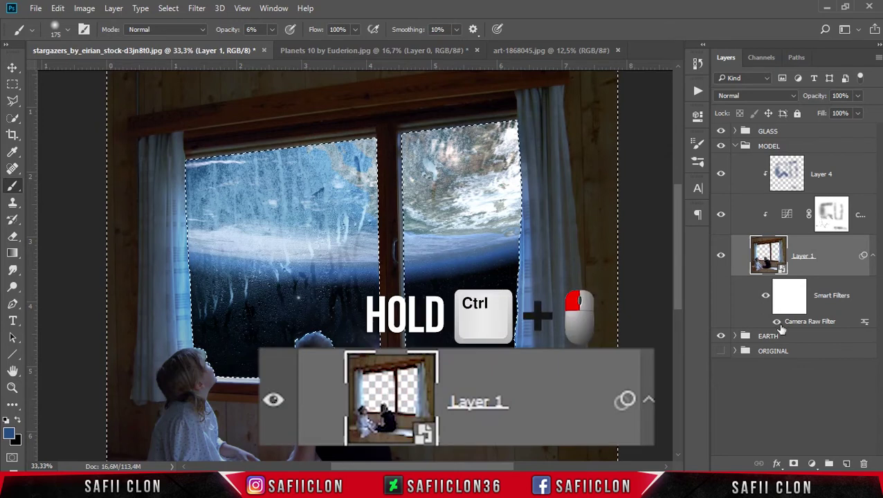
left_click(794, 464)
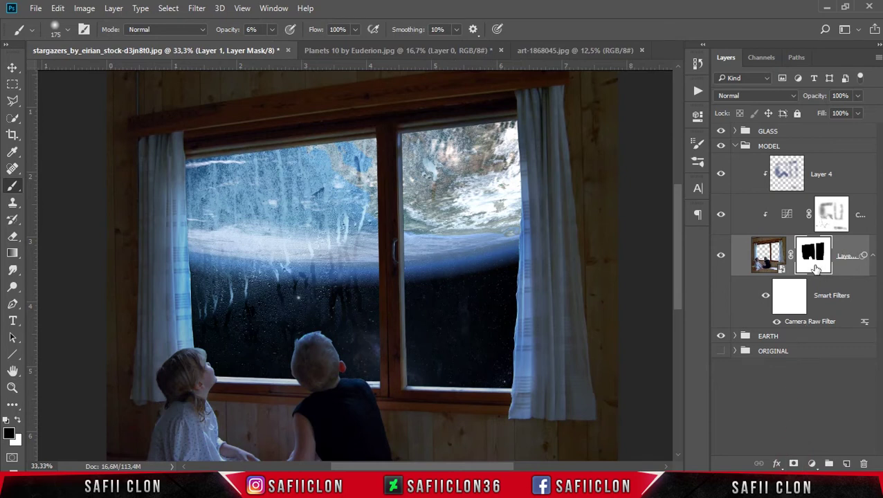
right_click(815, 256)
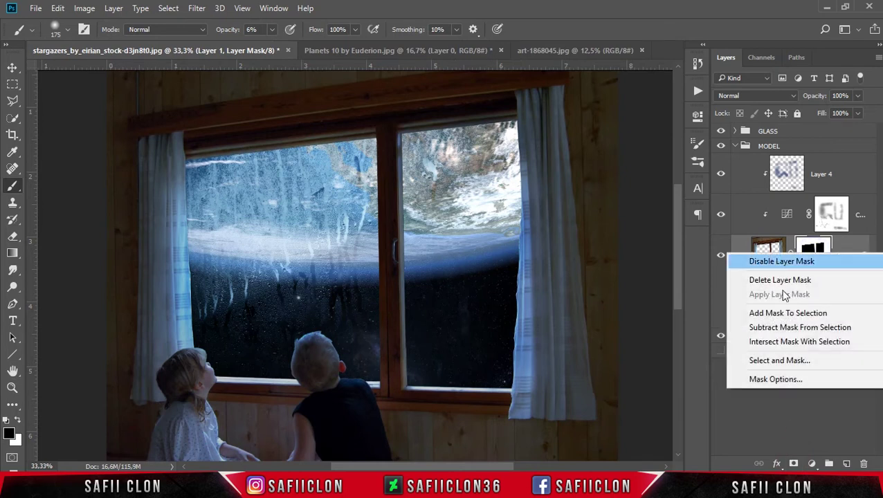
left_click(780, 361)
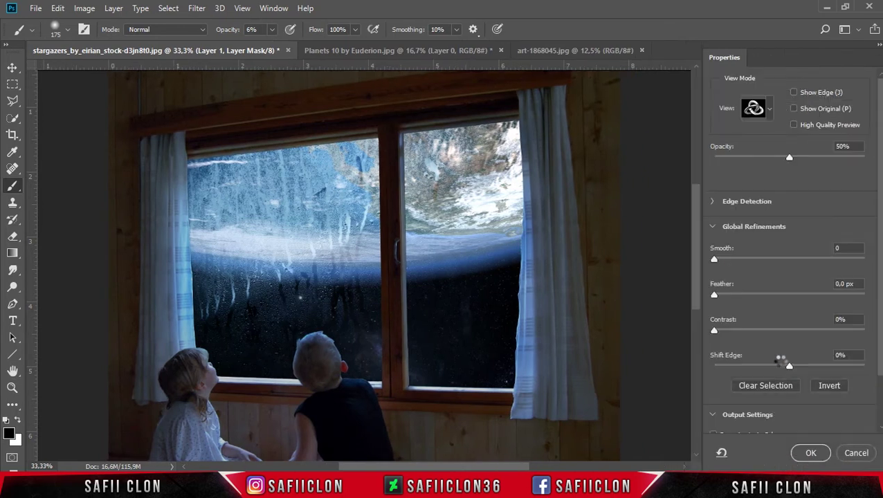
Set the Refine Edge Brush to 10 px, then slightly smaller
scroll(392, 328, "up", 1)
scroll(392, 328, "up", 1)
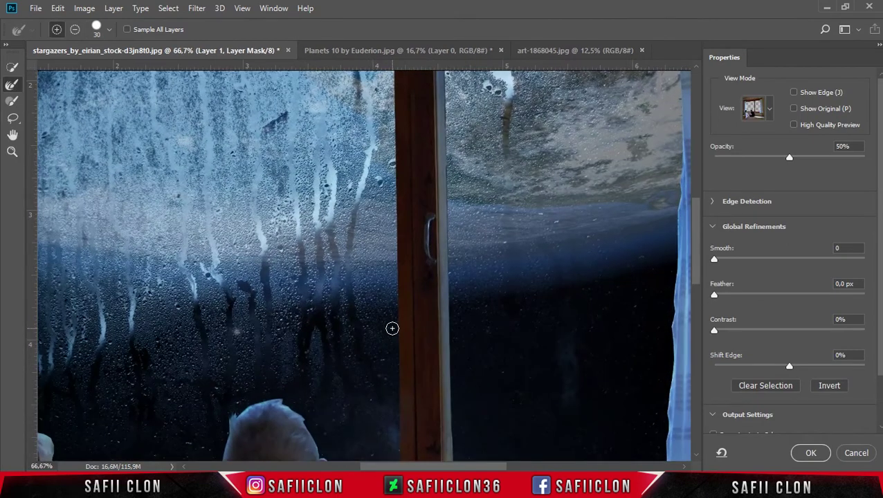
scroll(694, 262, "down", 3)
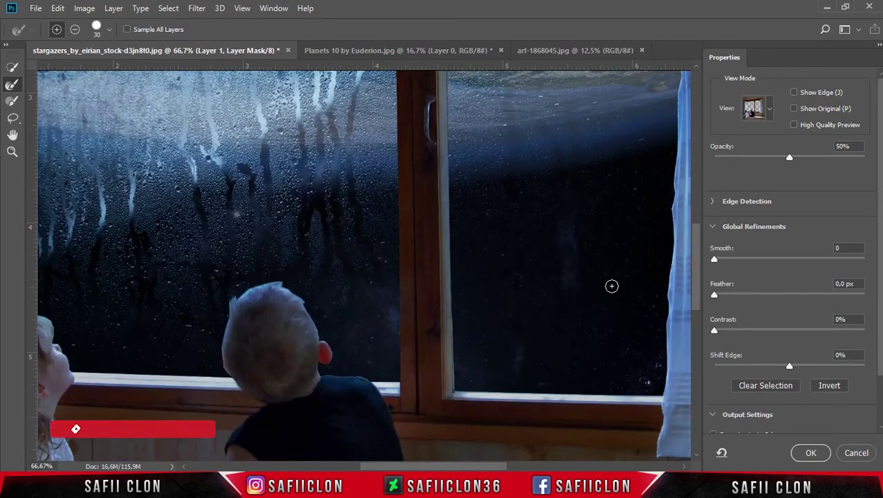
scroll(509, 254, "up", 1)
scroll(508, 254, "up", 1)
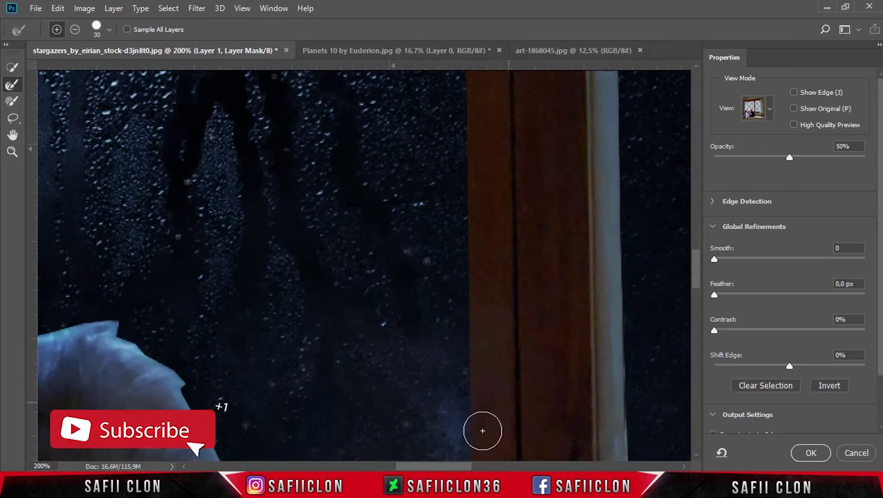
left_click_drag(447, 468, 414, 468)
scroll(449, 353, "down", 3)
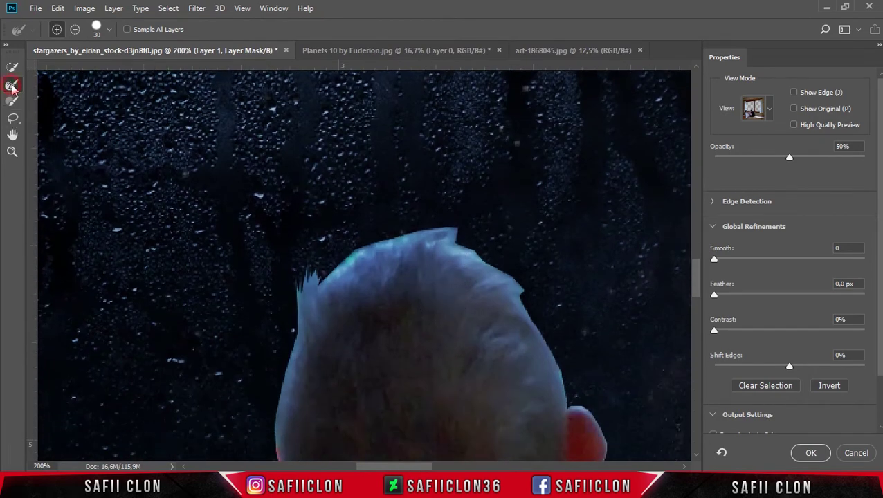
left_click(97, 30)
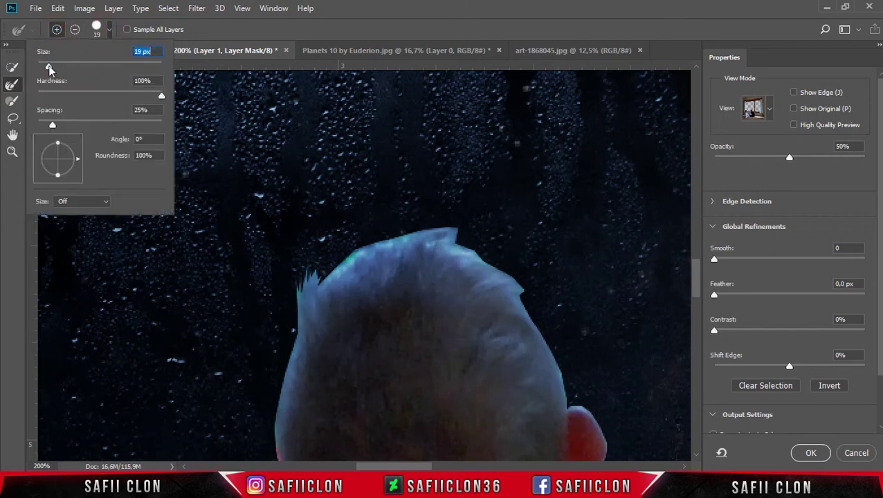
type("10")
key("Return")
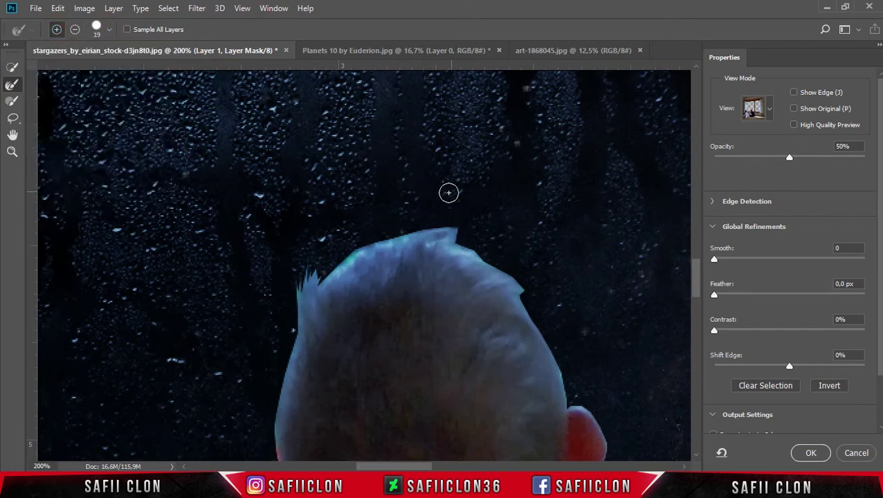
key("bracketleft")
key("bracketleft")
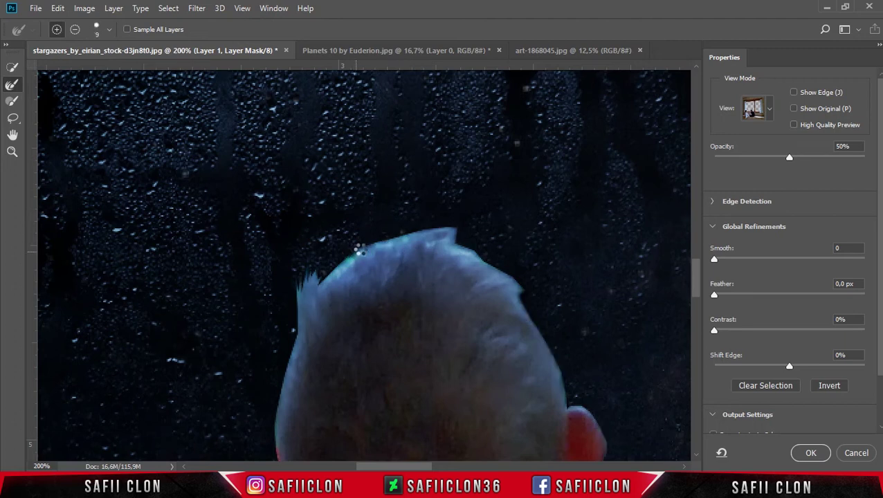
Refine the mask along the boy's hair, the lower-left head edge and his right ear
mouse_move(335, 260)
left_mouse_down()
mouse_move(448, 230)
mouse_move(567, 385)
left_mouse_up()
mouse_move(544, 299)
left_mouse_down()
mouse_move(324, 286)
mouse_move(272, 446)
left_mouse_up()
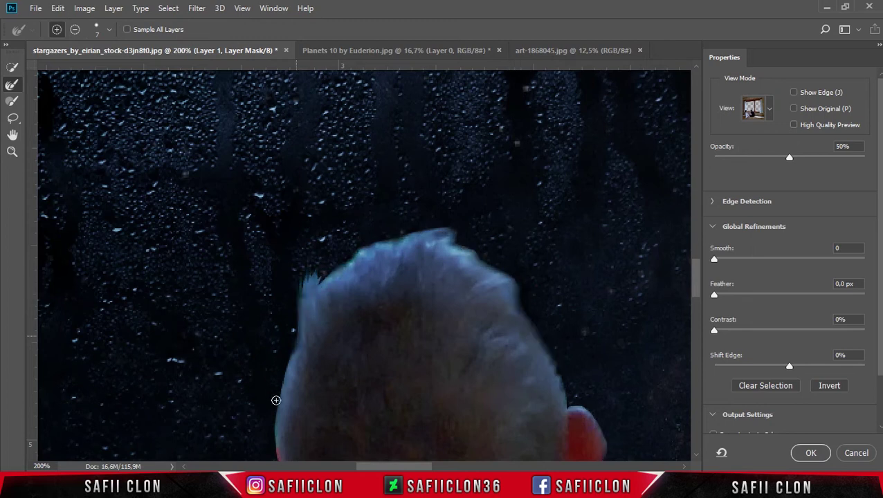
scroll(309, 341, "down", 2)
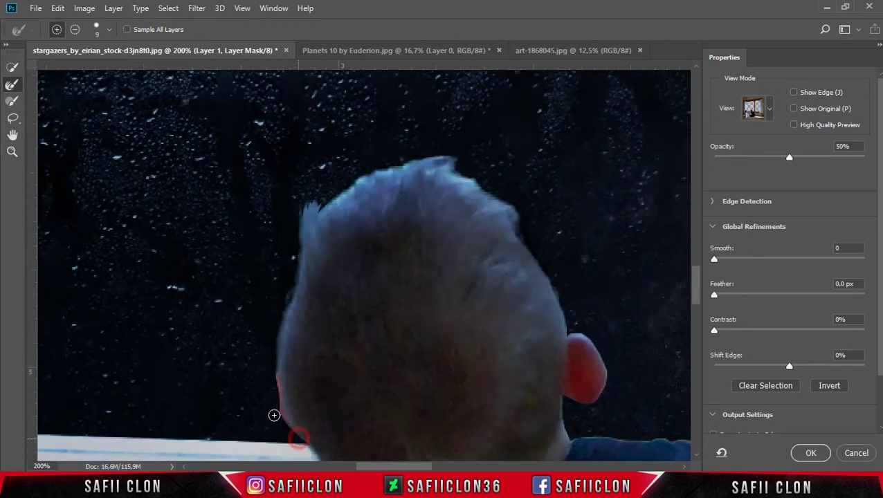
left_click_drag(300, 442, 298, 439)
left_click_drag(562, 312, 616, 381)
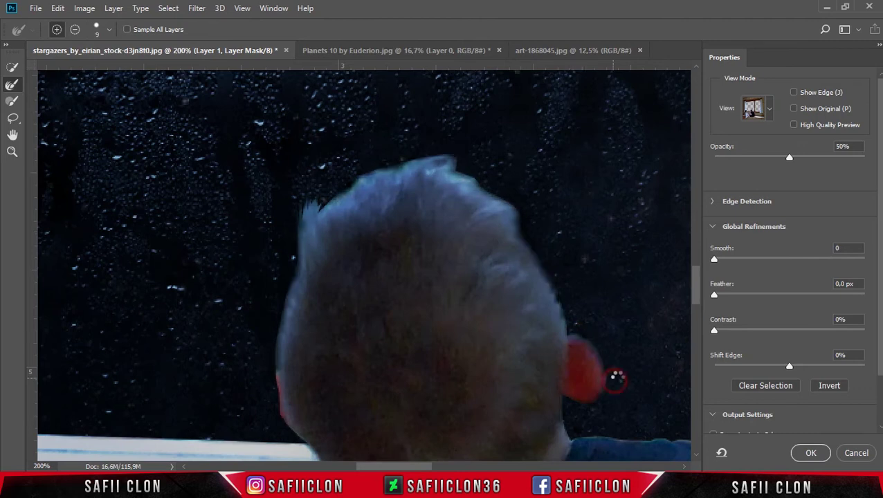
left_click(567, 401)
Zoom out to check the whole boy and apply the refined mask
scroll(644, 416, "down", 2)
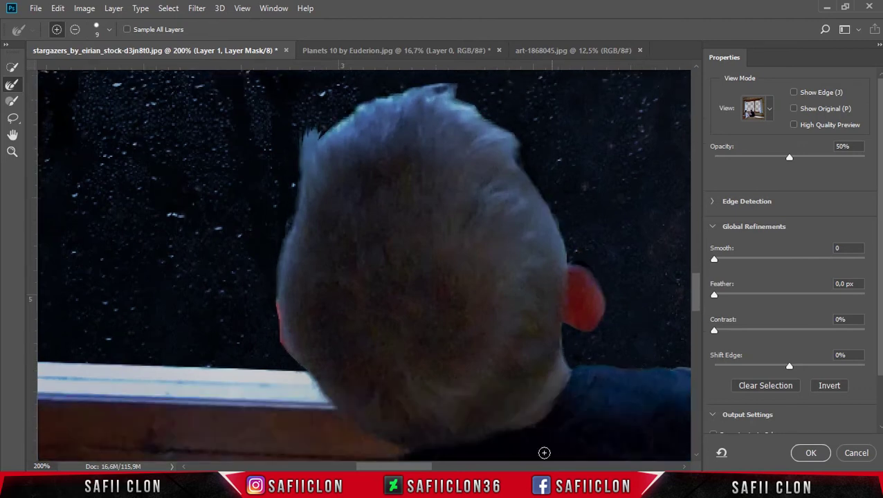
scroll(637, 390, "right", 5)
key("ctrl+minus")
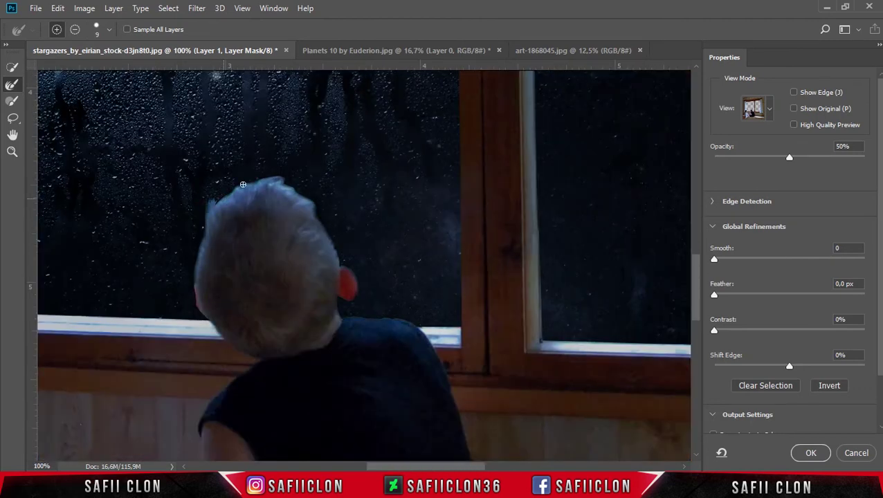
scroll(297, 194, "left", 5)
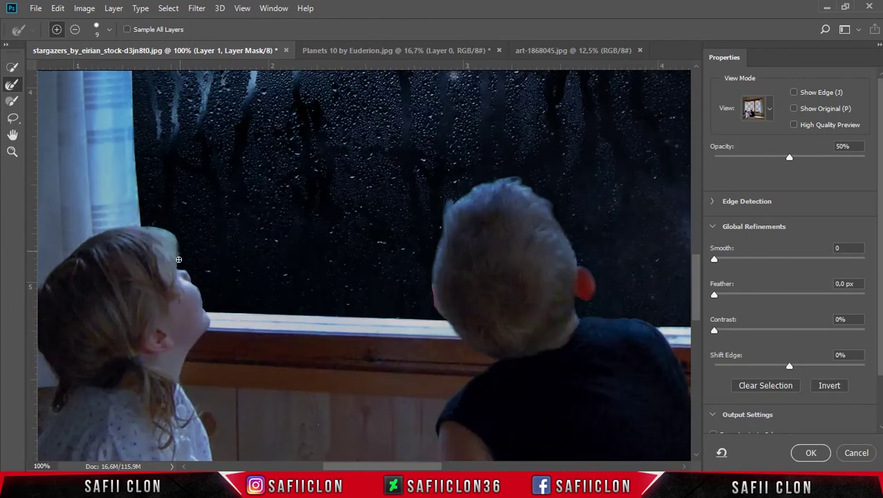
left_click(811, 454)
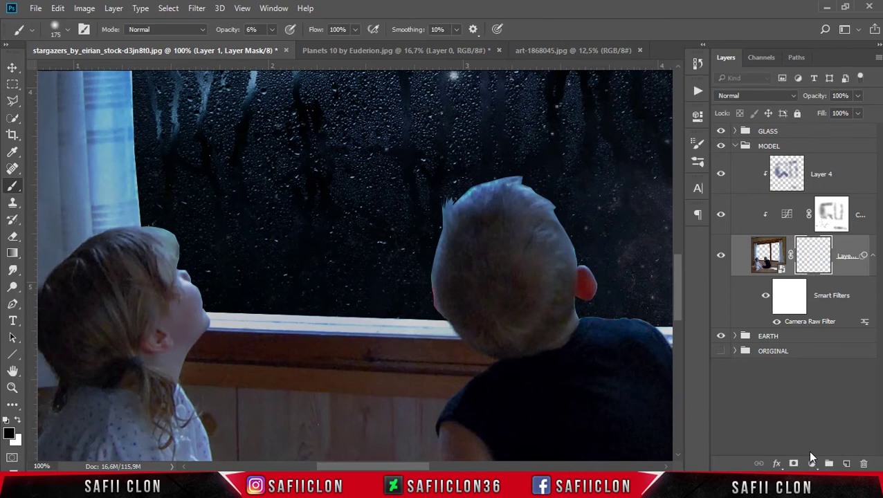
Duplicate the masked children layer at 50% zoom and rename the lower original 'Backup'
key("ctrl+minus")
key("ctrl+minus")
key("ctrl+minus")
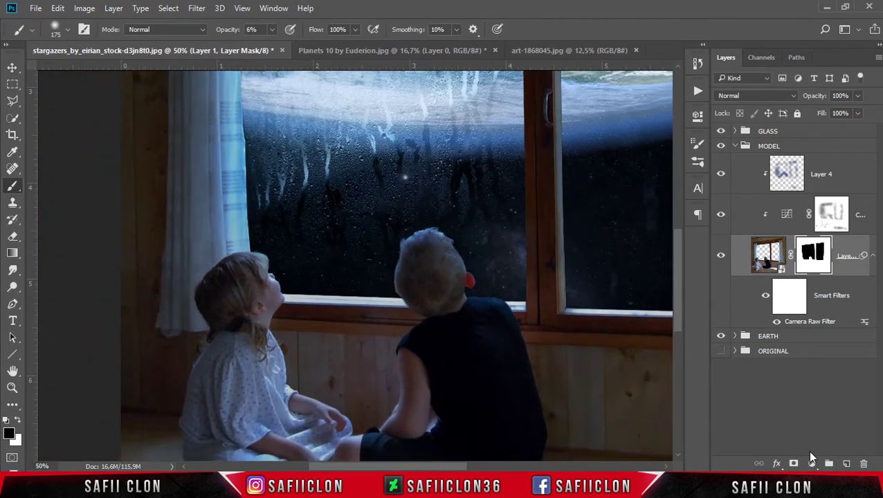
key("ctrl+minus")
key("ctrl+plus")
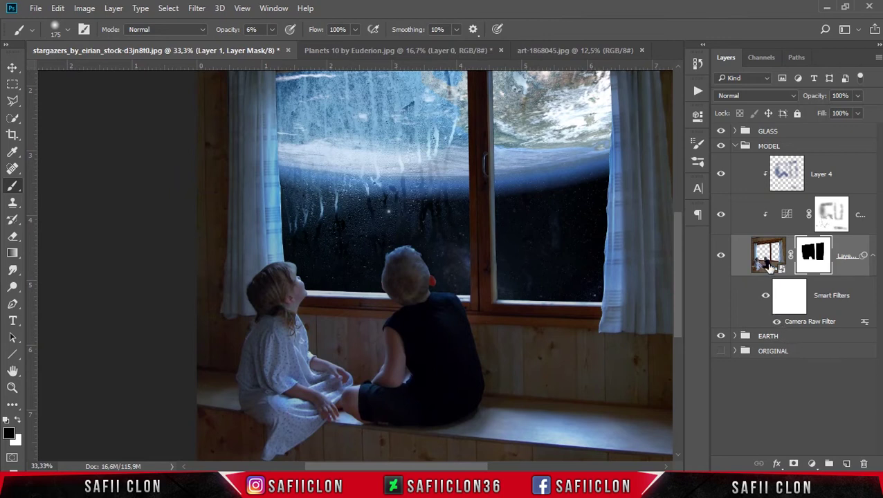
key("ctrl+plus")
key("ctrl+j")
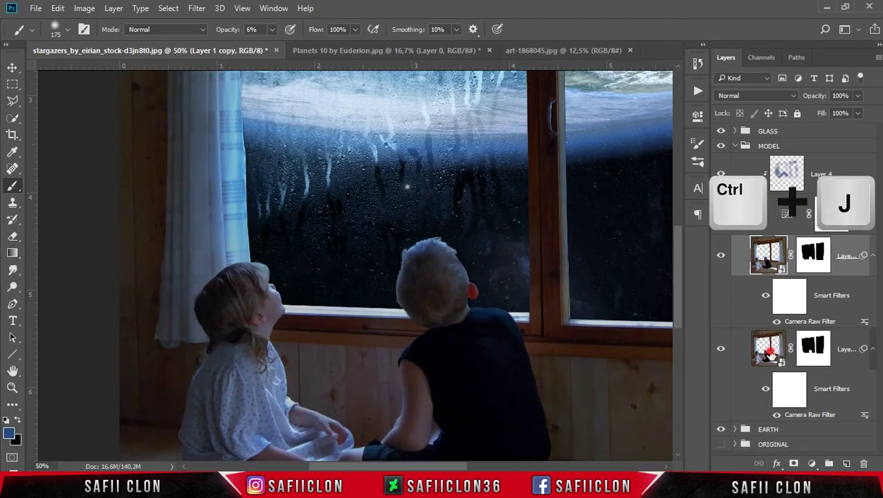
left_click(765, 353)
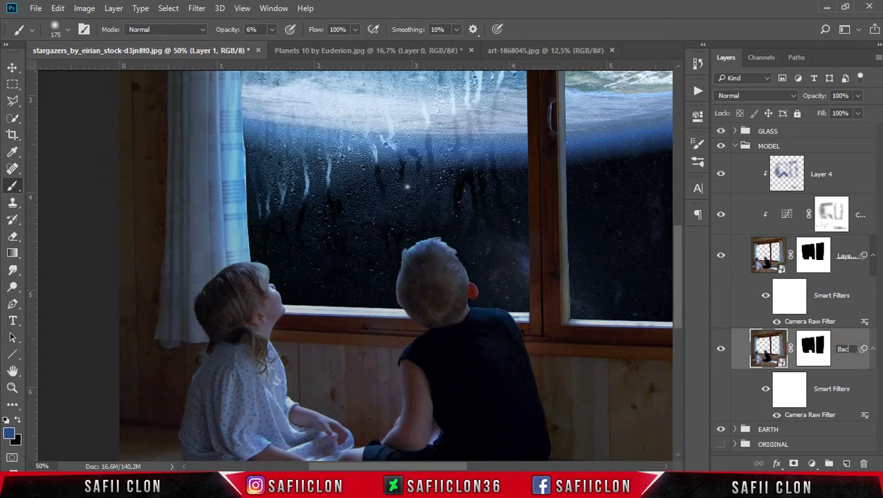
left_click(842, 338)
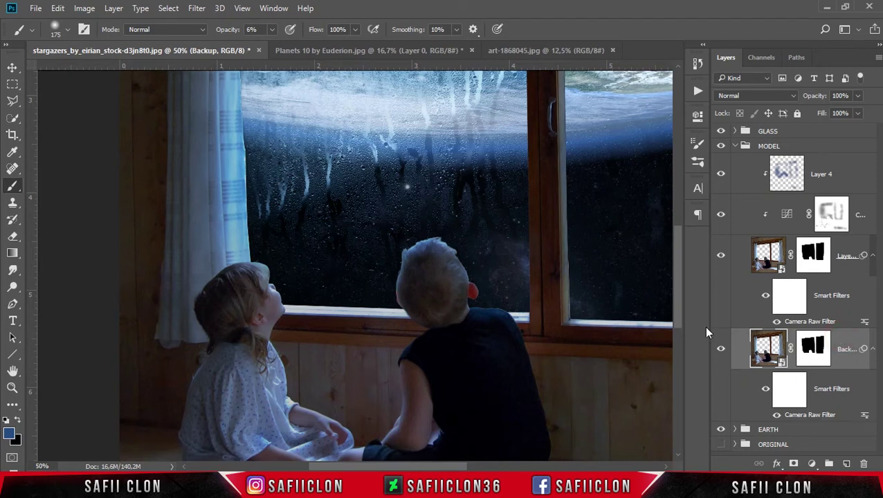
left_click_drag(710, 326, 703, 327)
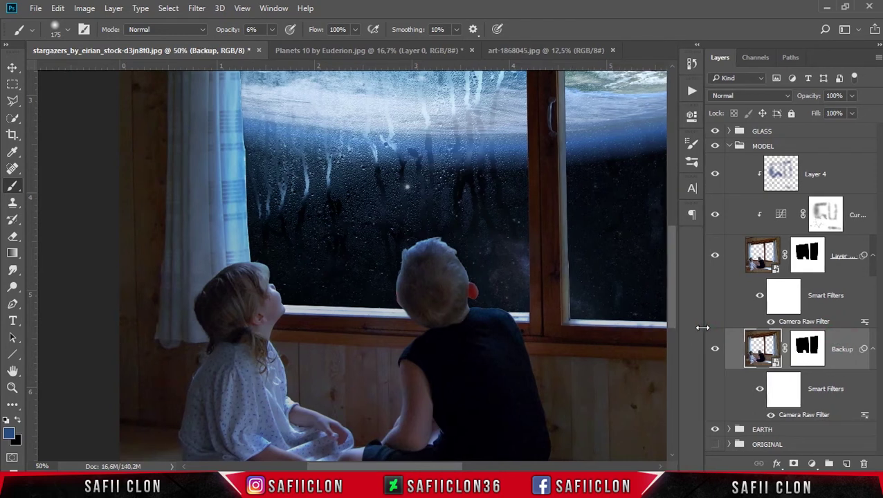
left_click(871, 348)
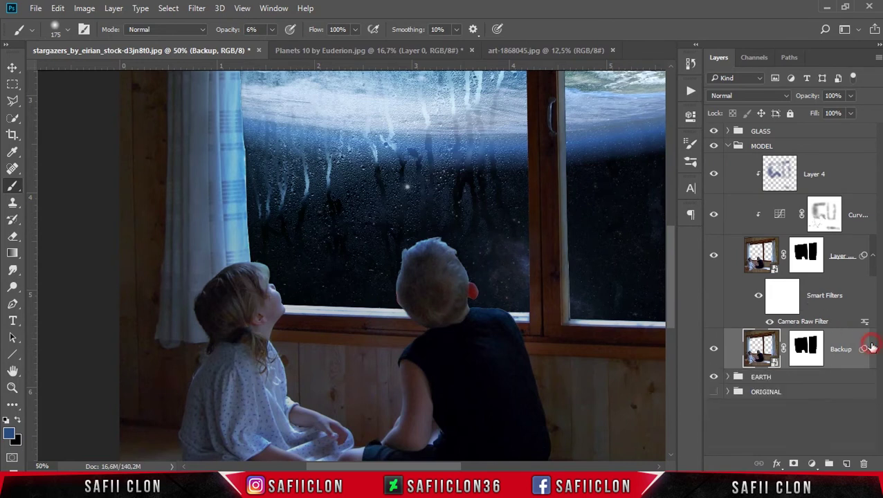
Rasterize Layer 1 copy and hide the Backup layer
left_click(761, 257)
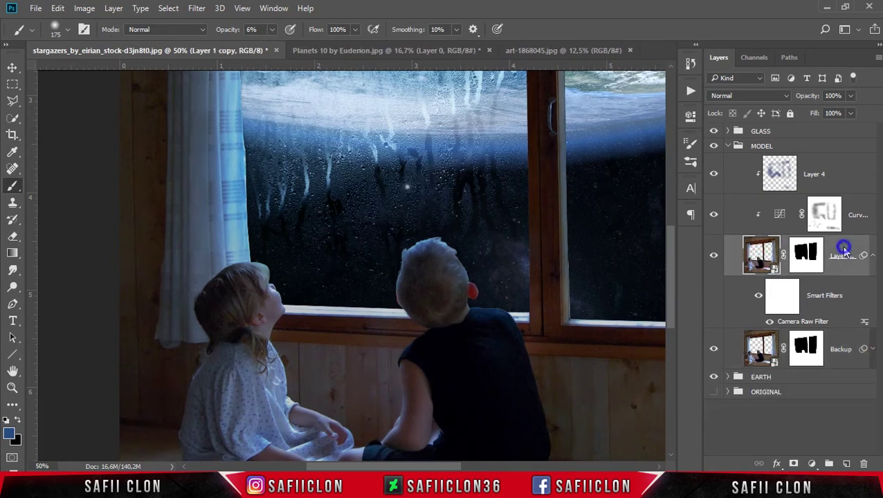
right_click(844, 250)
left_click(623, 287)
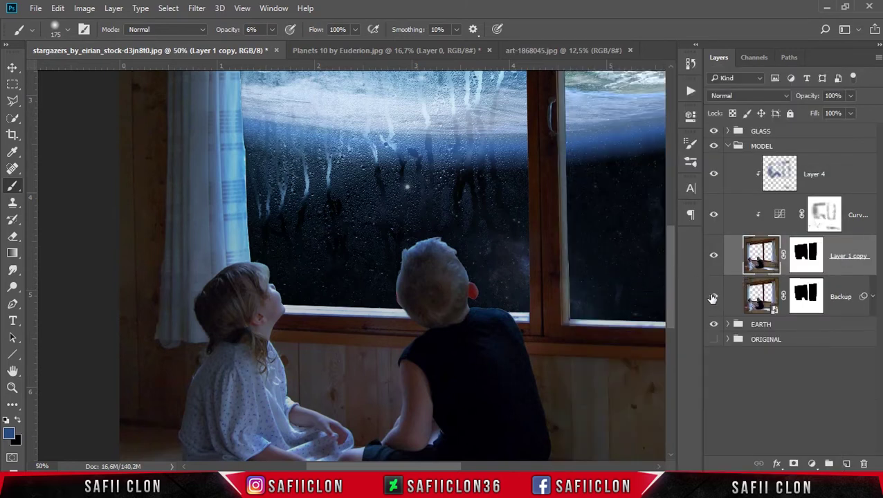
left_click(715, 298)
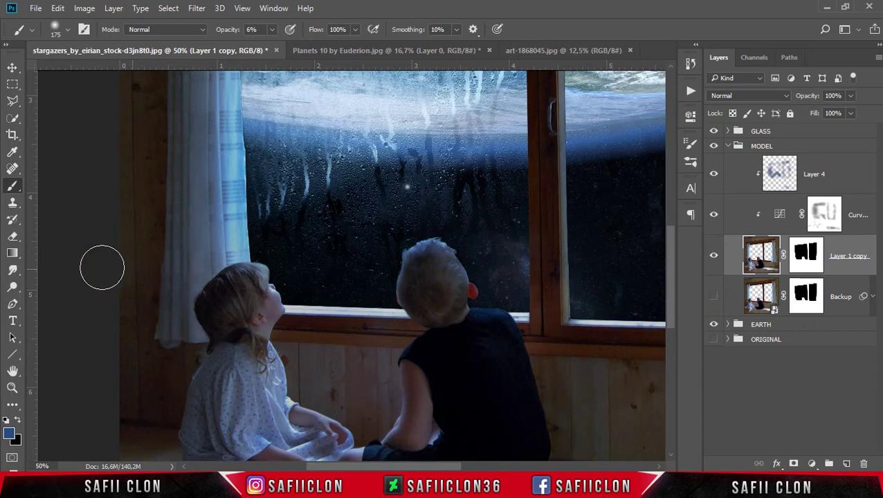
left_click(13, 271)
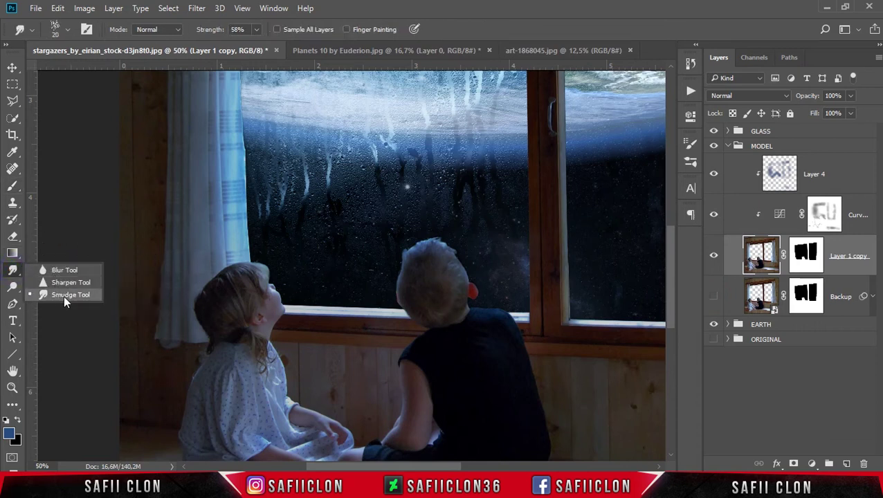
Select the Smudge Tool with the first Smudge paint brush at 59% strength, zoomed to 100%
left_click(59, 296)
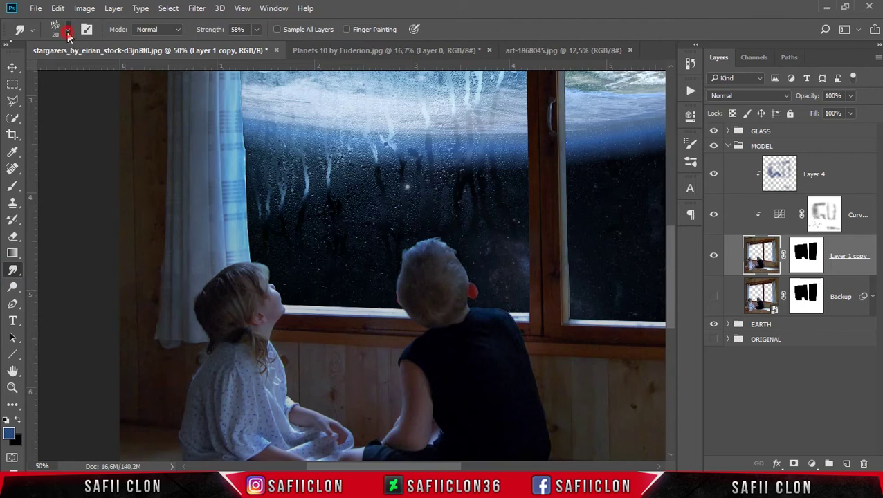
left_click(67, 32)
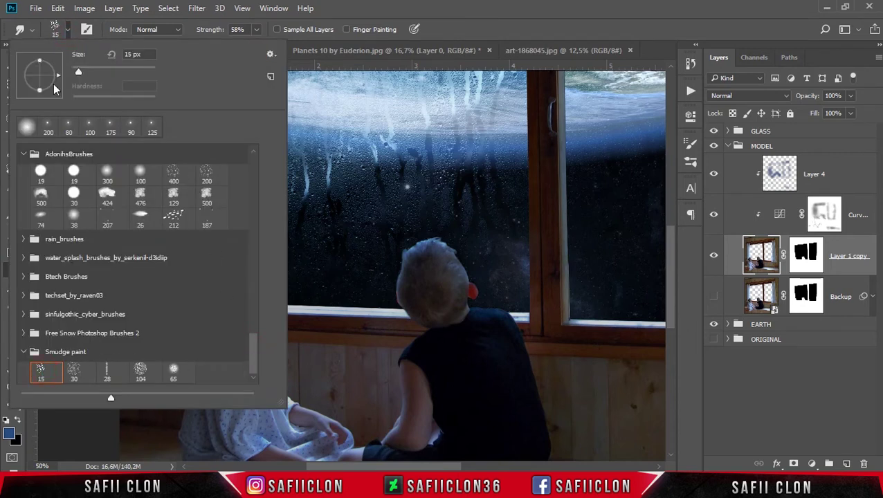
left_click(67, 29)
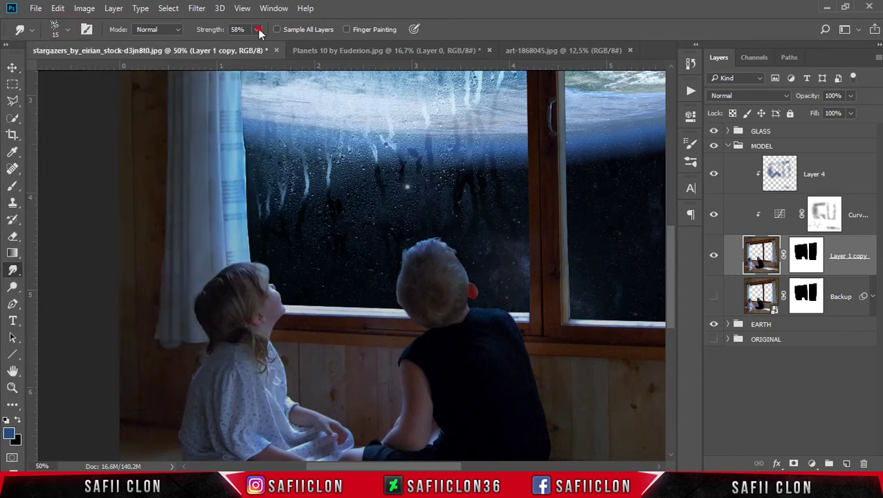
left_click_drag(259, 46, 260, 45)
key("ctrl+plus")
key("ctrl+plus")
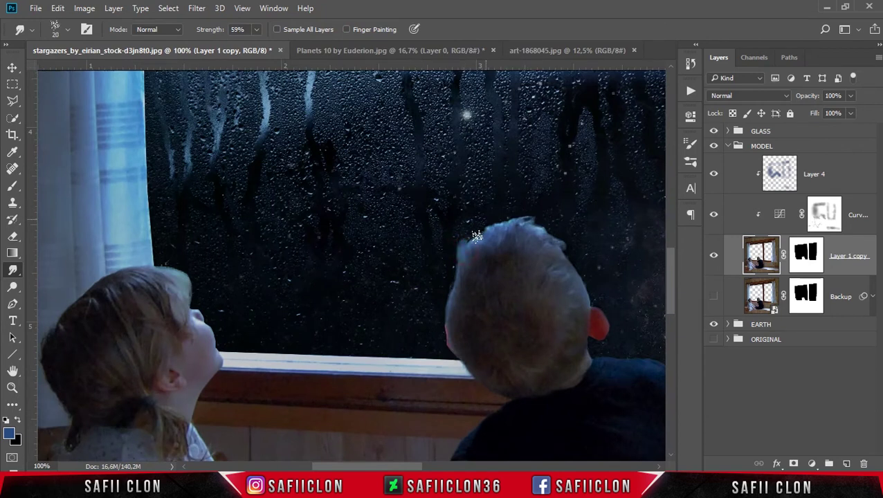
Smudge the boy's top-left hair edge, then apply Layer 1 copy's layer mask
left_click_drag(462, 243, 484, 234)
left_click(805, 258)
right_click(804, 258)
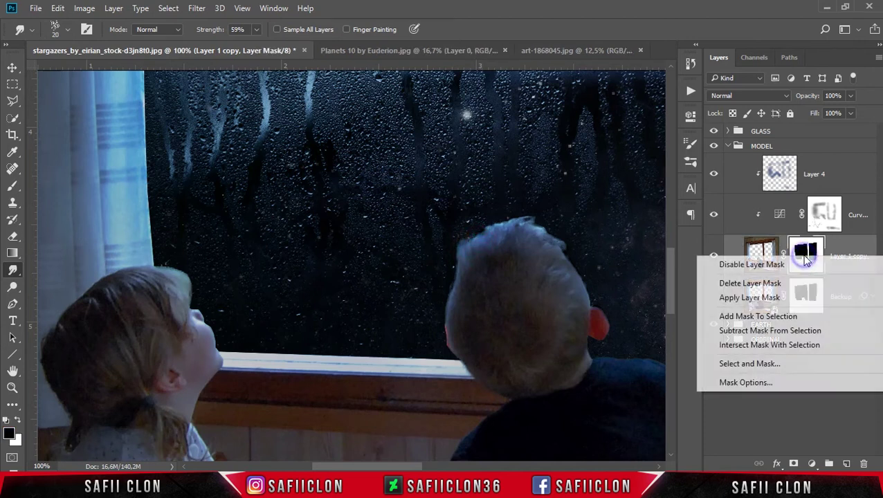
left_click(761, 299)
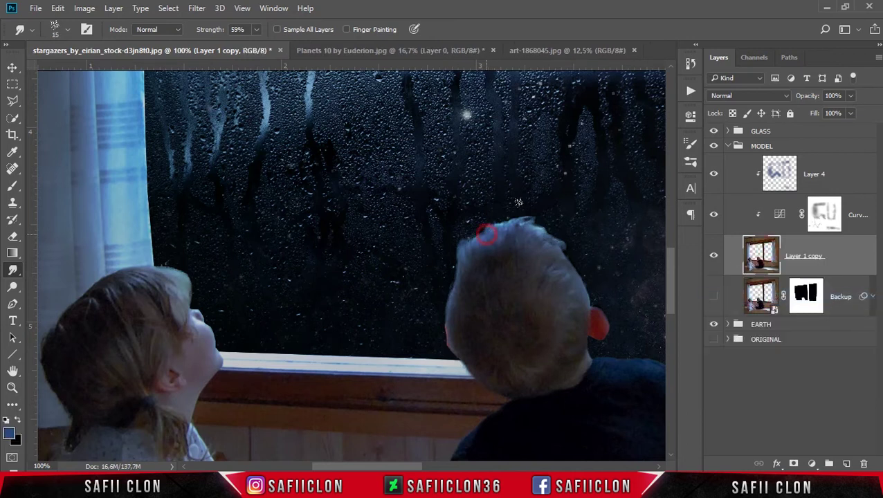
Smudge the boy's and girl's hair edges into wispy strands with a 10–15 px brush
mouse_move(496, 229)
left_mouse_down()
mouse_move(509, 210)
mouse_move(561, 239)
mouse_move(592, 301)
left_mouse_up()
key("bracketleft")
key("bracketright")
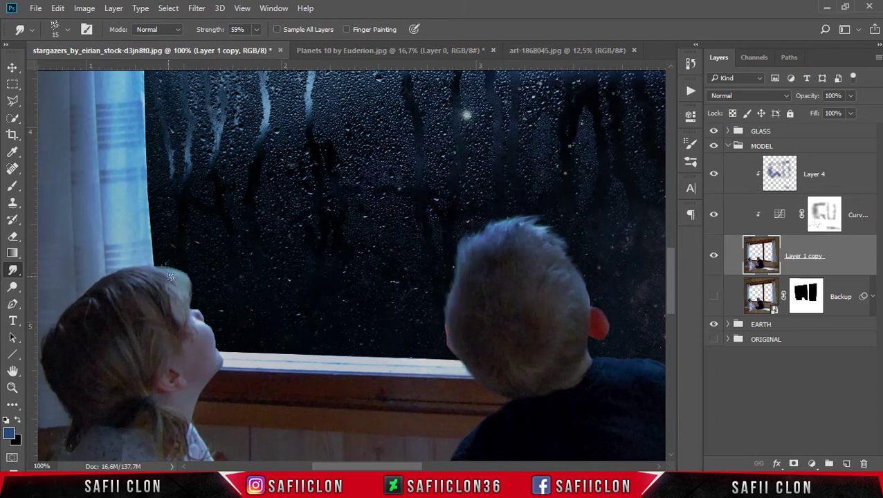
left_click_drag(169, 278, 196, 279)
left_click_drag(590, 292, 572, 268)
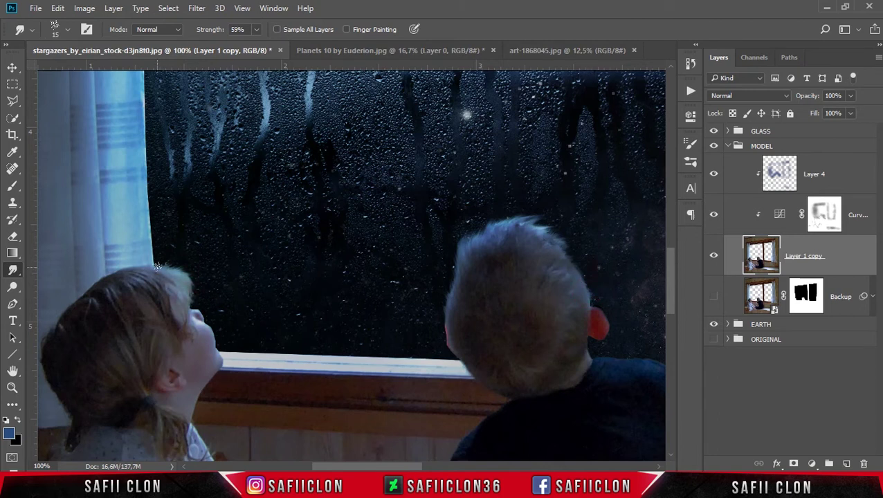
key("ctrl+minus")
key("ctrl+minus")
key("ctrl+minus")
key("ctrl+minus")
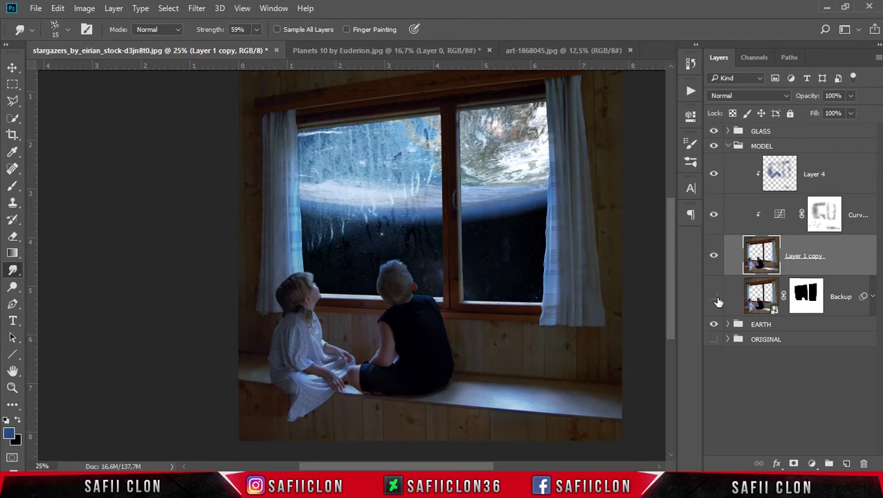
Add a new Layer 5 above Layer 4 and clip it to Layer 4
left_click(838, 184)
left_click(715, 177)
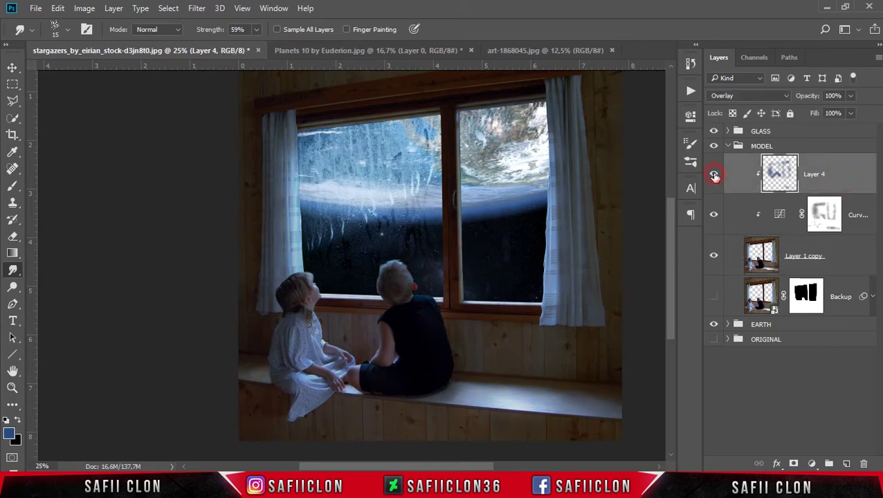
left_click(715, 177)
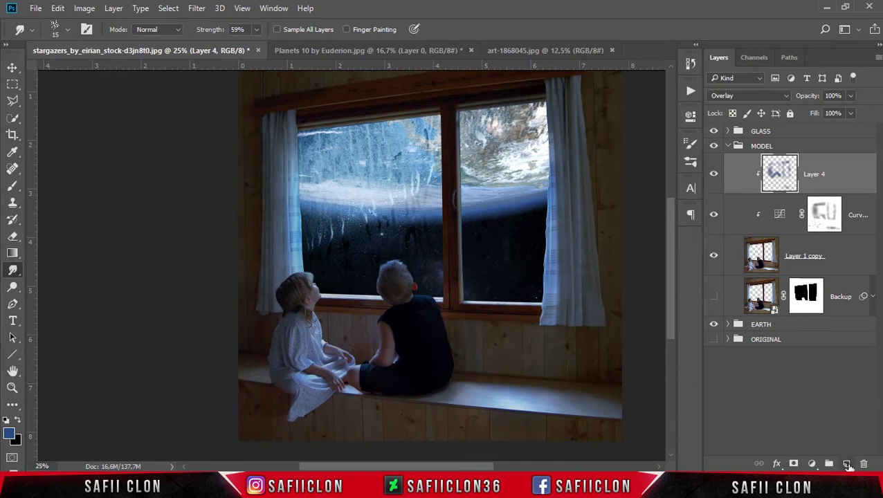
left_click(847, 465)
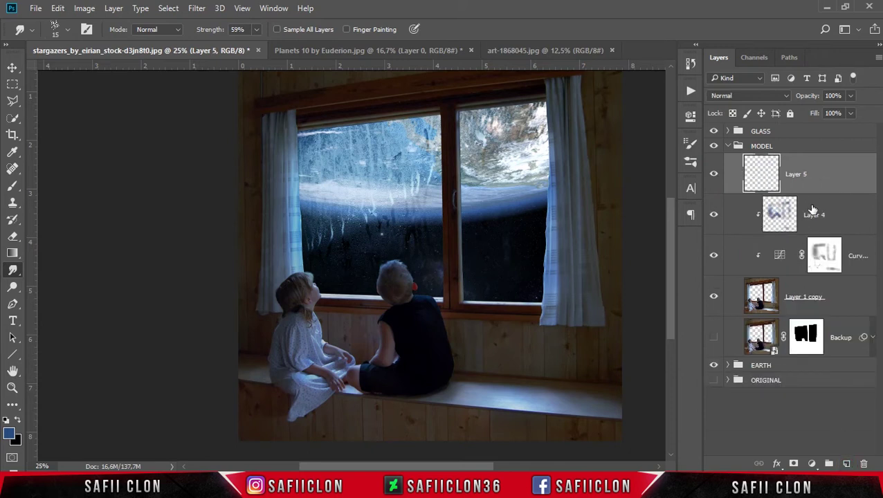
right_click(826, 177)
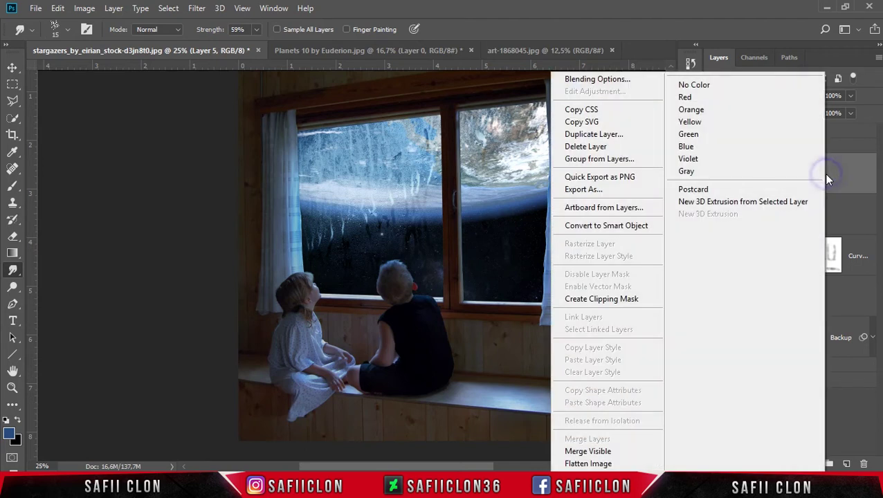
left_click(609, 305)
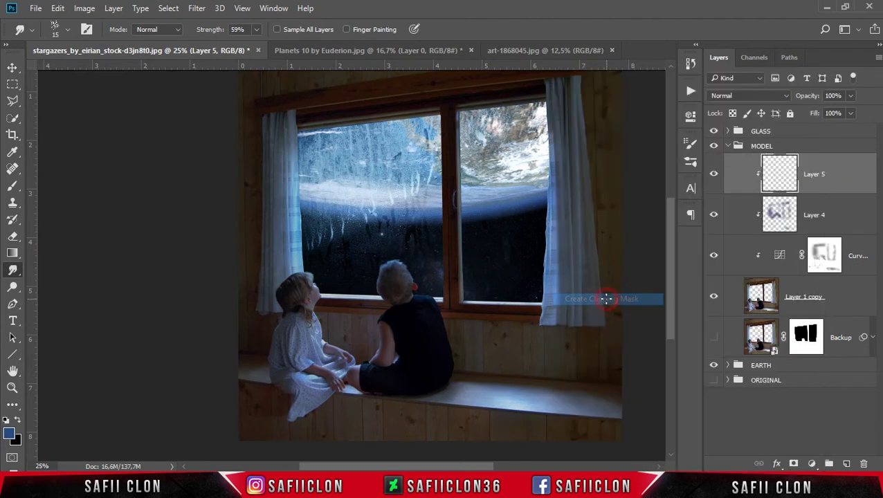
Fill Layer 5 with 50% Gray using Edit > Fill
left_click(57, 8)
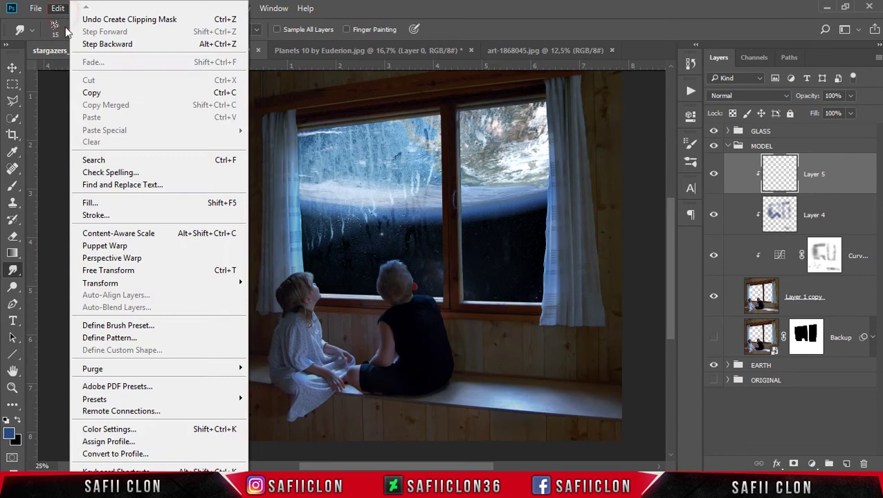
left_click(129, 208)
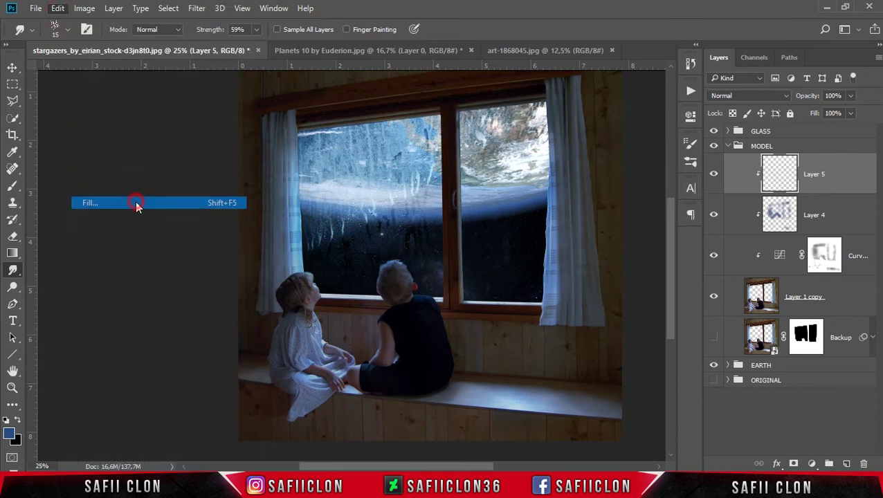
left_click(443, 134)
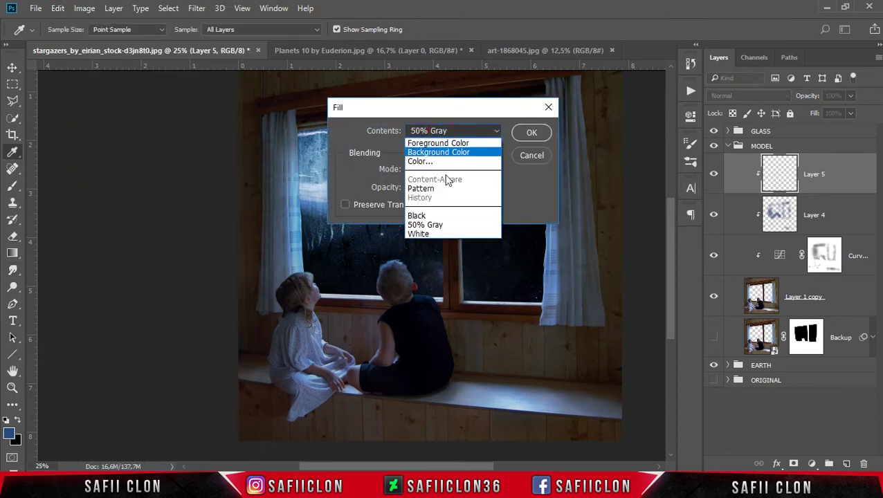
left_click(449, 227)
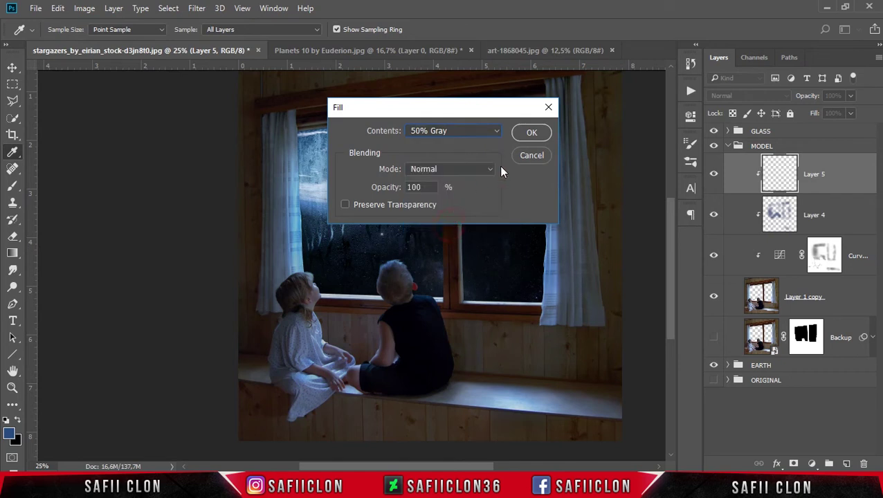
left_click(531, 133)
key("r")
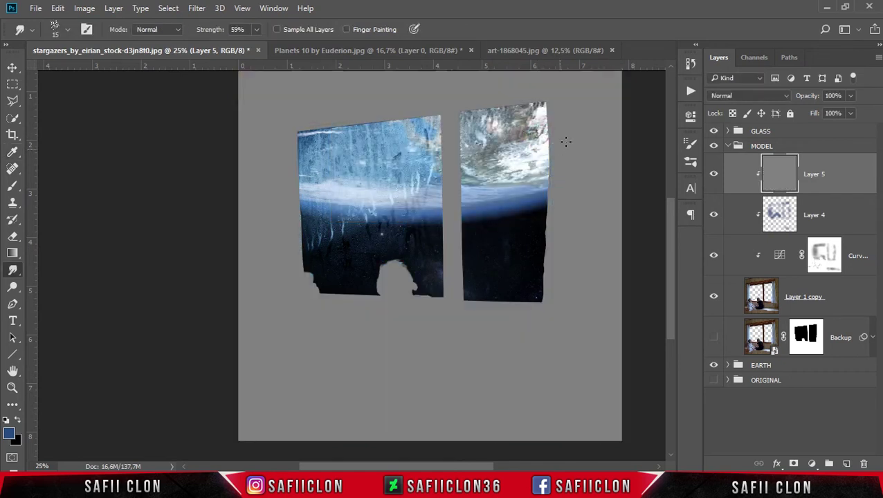
Set Layer 5's blend mode to Soft Light
left_click(766, 95)
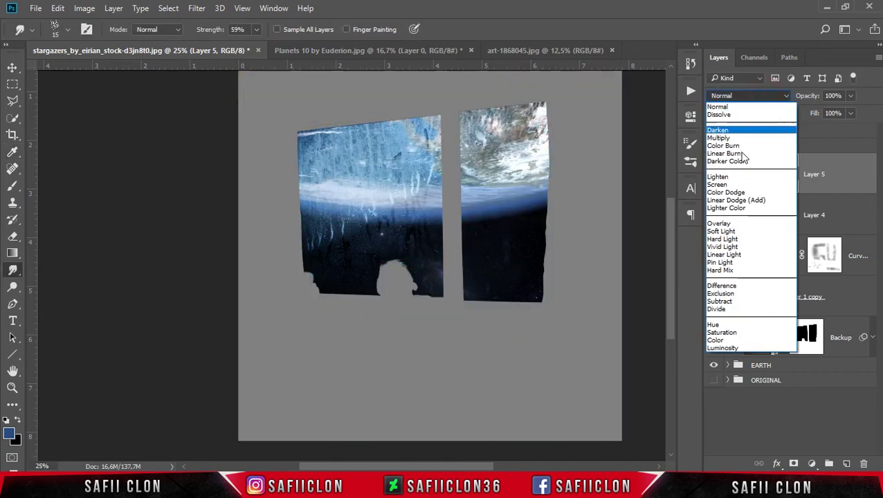
left_click(734, 233)
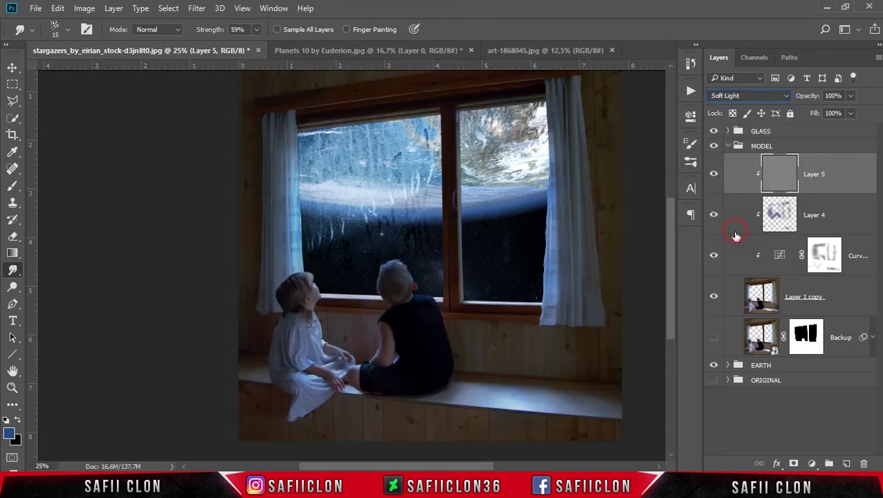
left_click(785, 175)
left_click(14, 290)
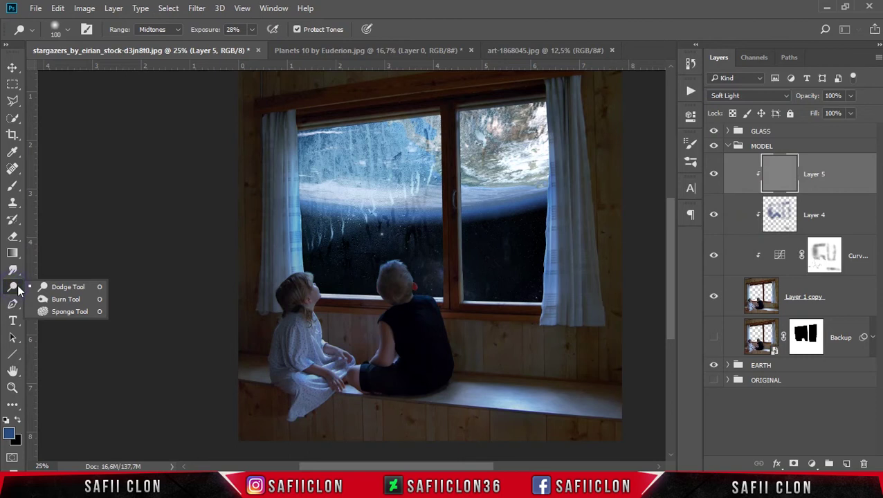
Set up the Burn tool with a 300 px brush at 26% exposure
left_click(67, 303)
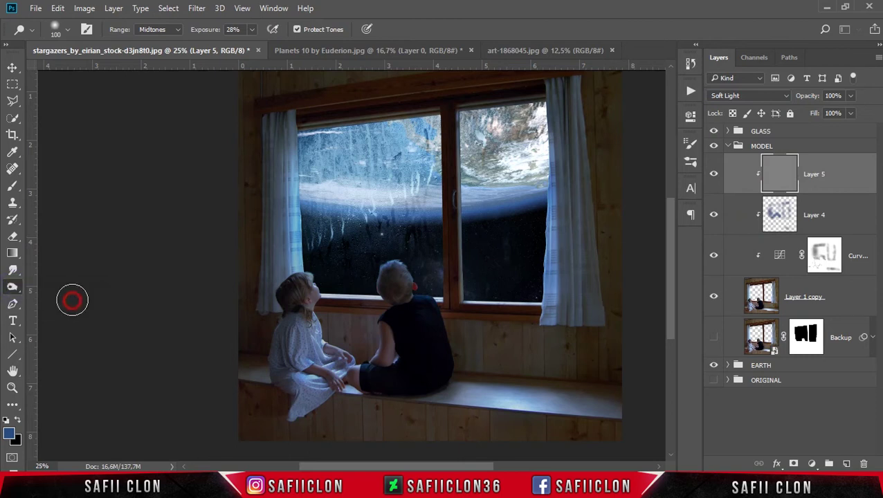
key("bracketright")
key("bracketright")
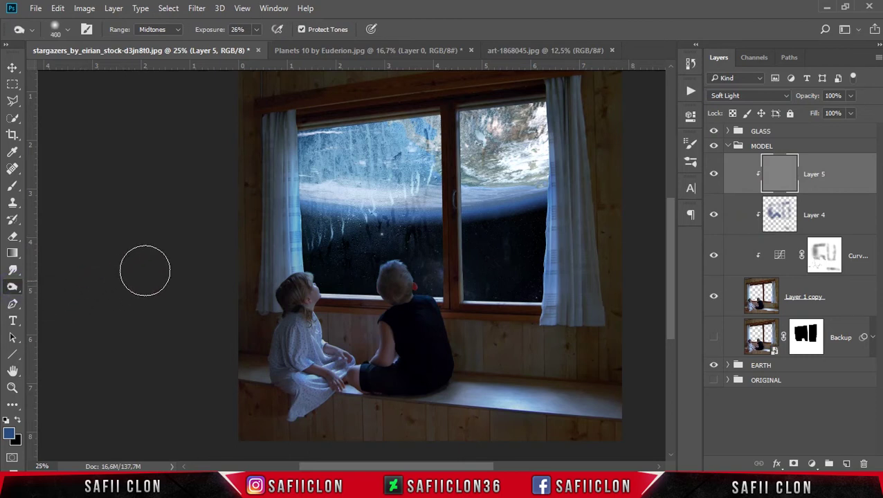
scroll(237, 216, "up", 1)
scroll(237, 214, "up", 1)
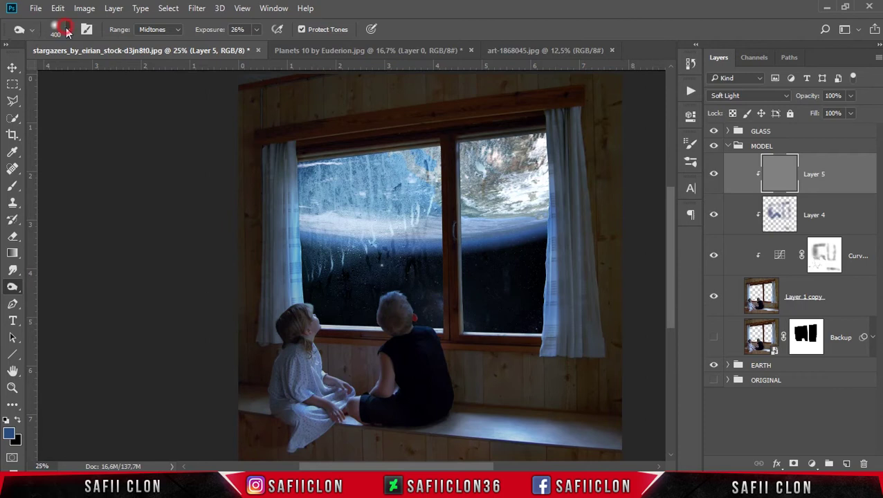
left_click(67, 30)
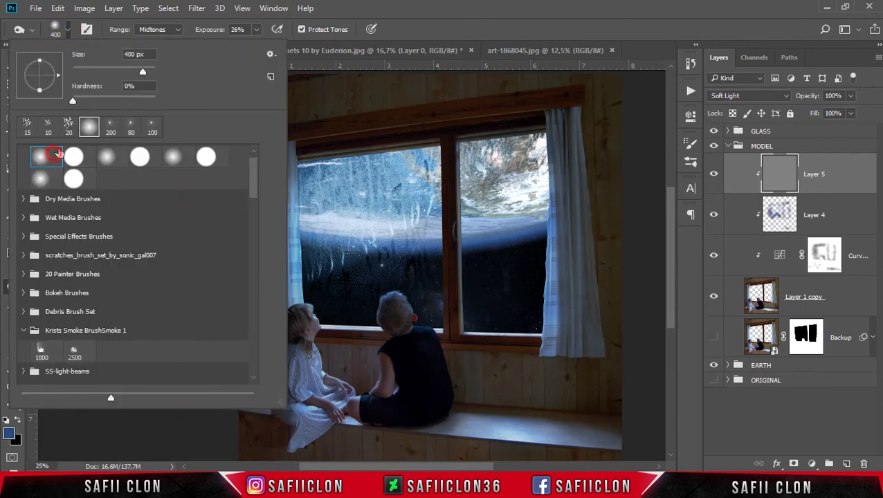
left_click(256, 30)
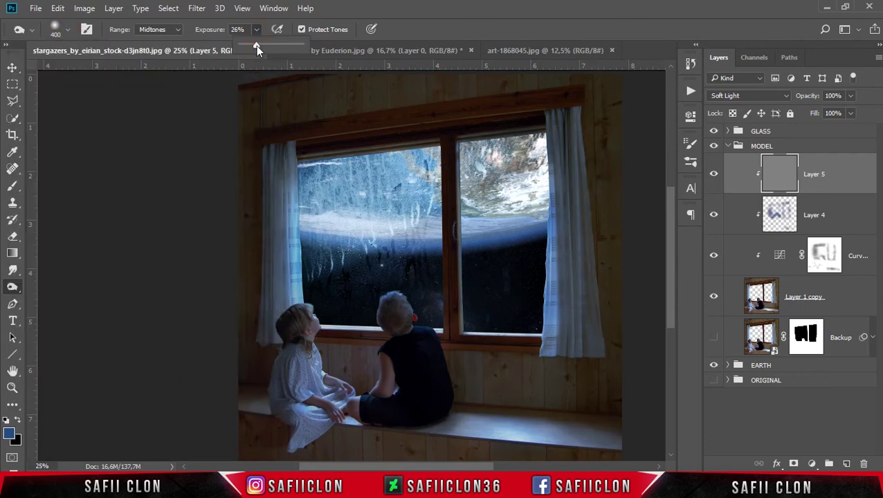
left_click(365, 9)
key("bracketleft")
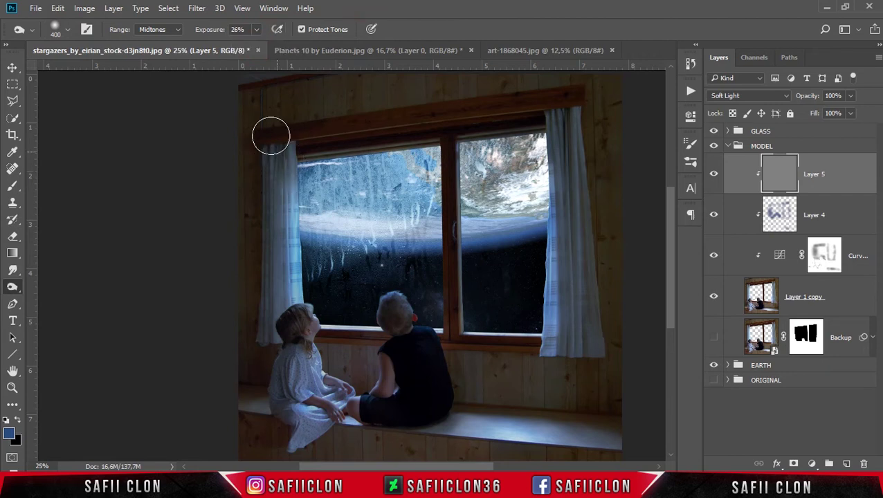
Burn the wall at the window's top-left and the area around the boy's shorts darker
left_click(247, 89)
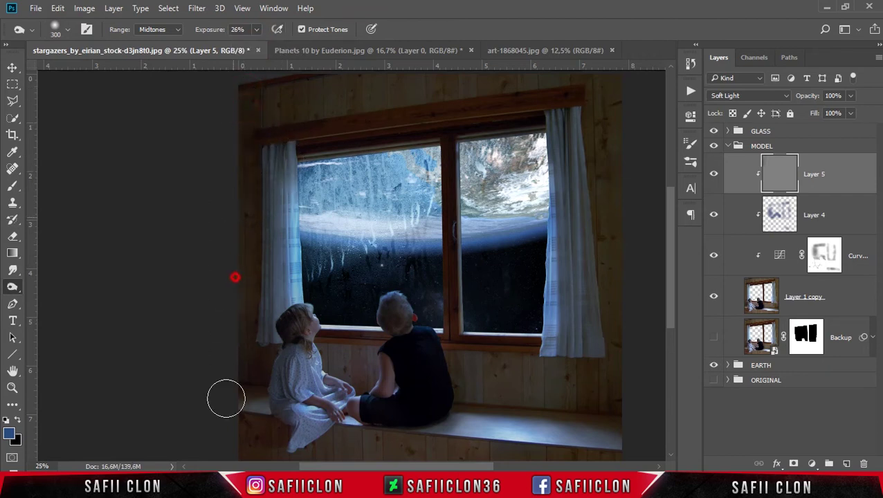
scroll(229, 377, "down", 3)
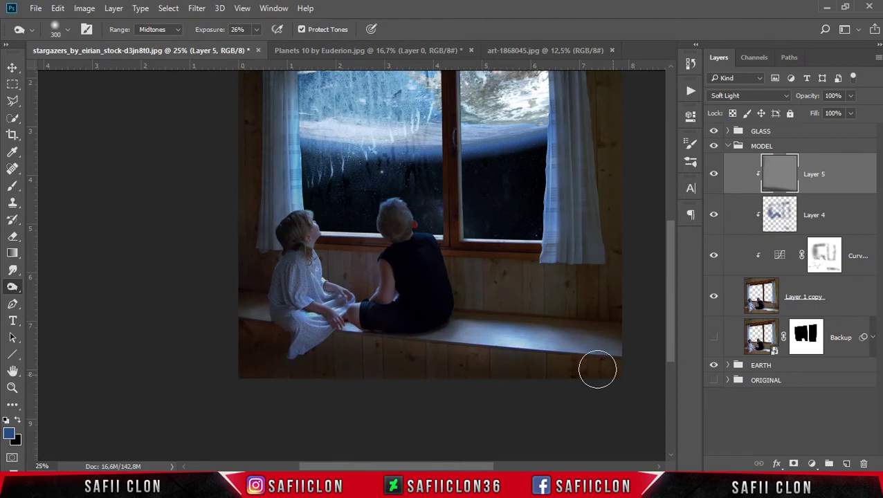
scroll(592, 335, "up", 1)
scroll(618, 262, "up", 2)
scroll(617, 262, "up", 1)
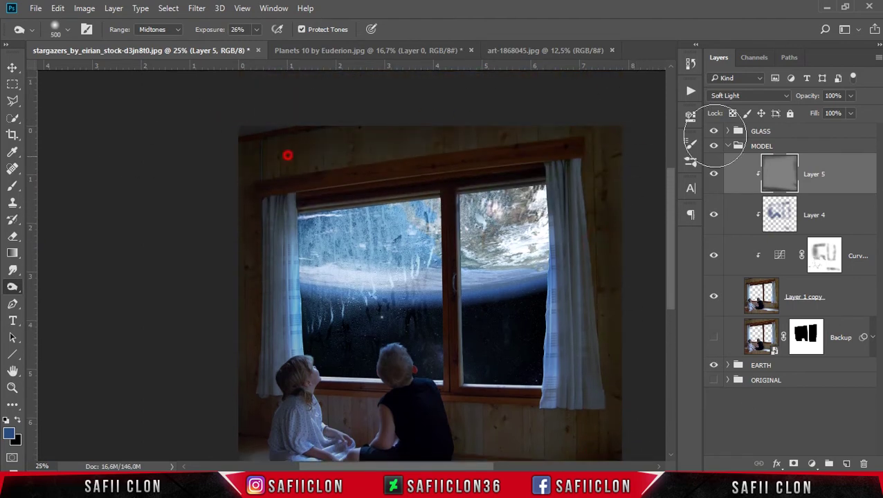
scroll(471, 394, "down", 1)
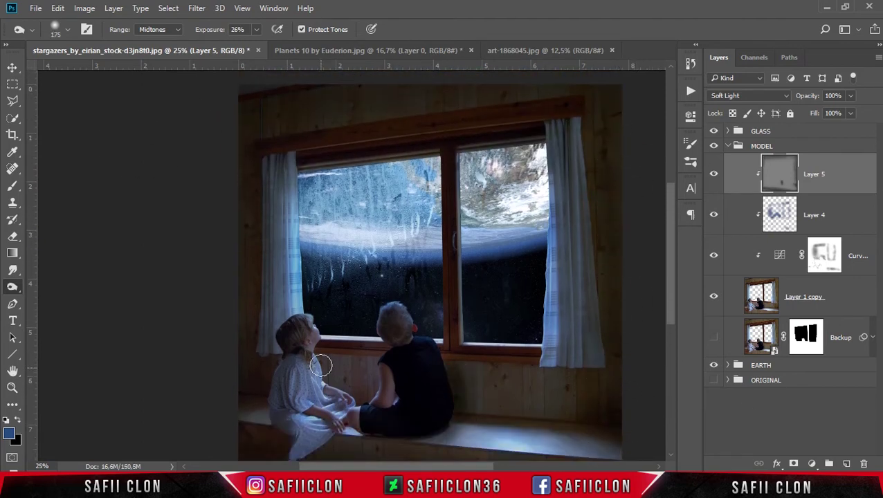
key("bracketleft")
key("bracketleft")
key("bracketleft")
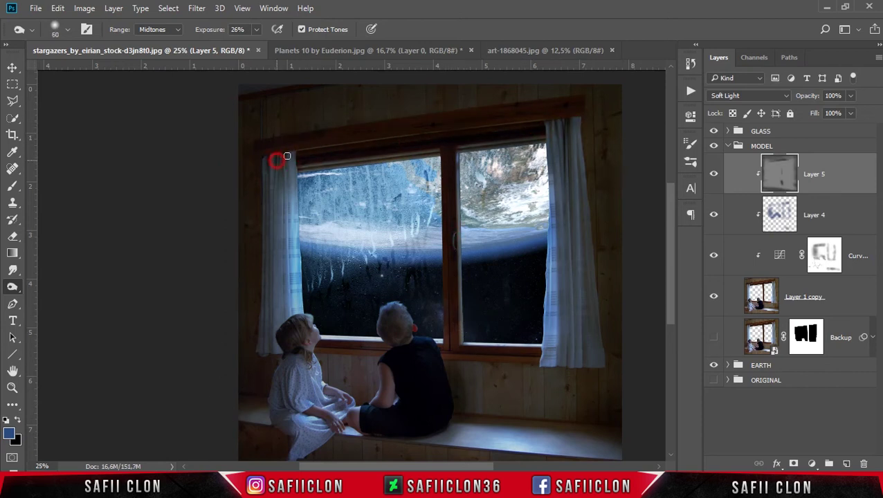
key("bracketright")
key("bracketright")
key("bracketright")
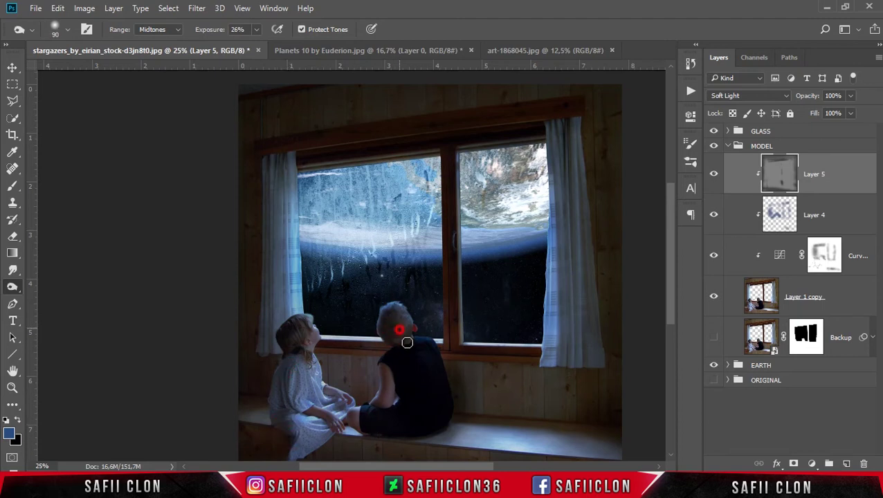
scroll(305, 405, "down", 1)
scroll(325, 388, "down", 2)
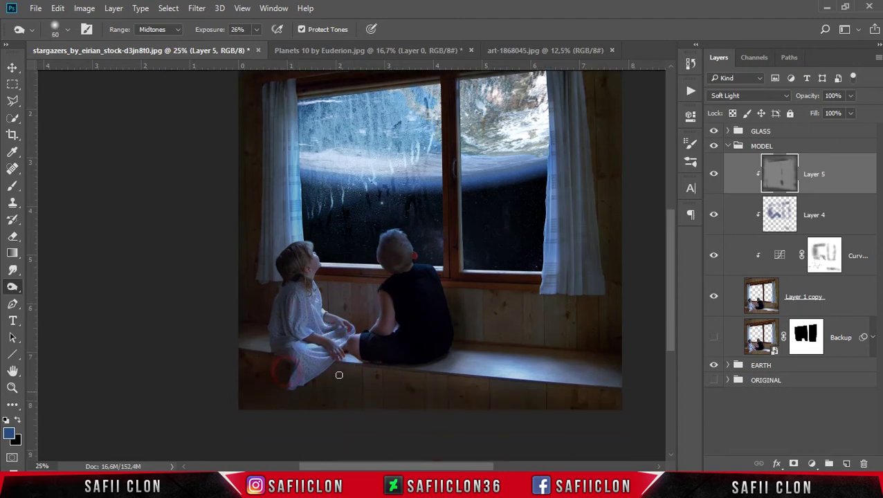
left_click_drag(365, 354, 374, 352)
right_click(15, 289)
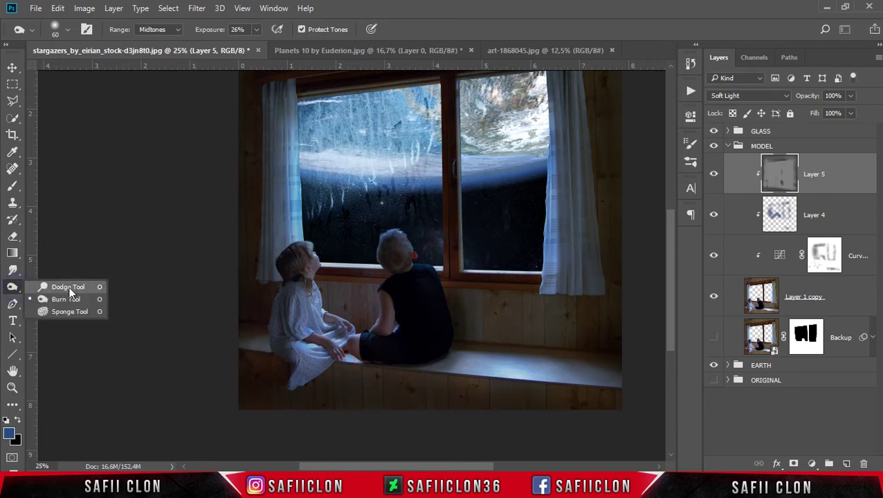
left_click(67, 287)
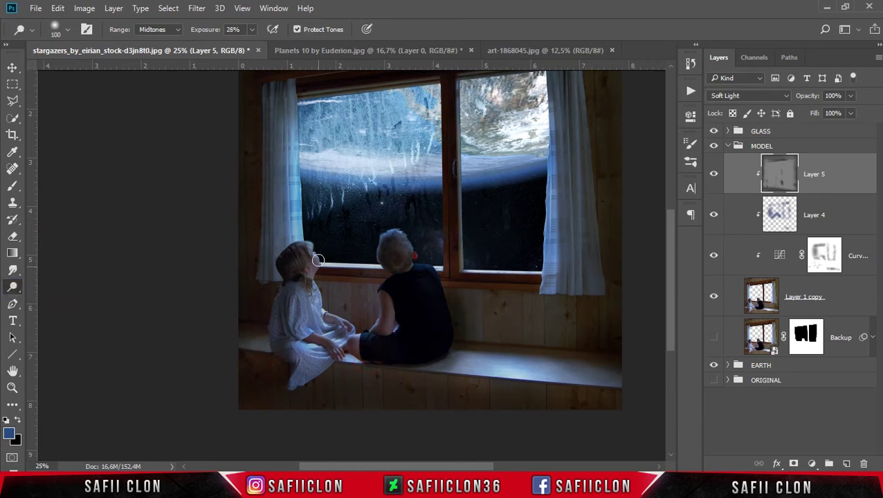
Dodge the lower window, the window glass and the right curtain edge lighter
key("bracketright")
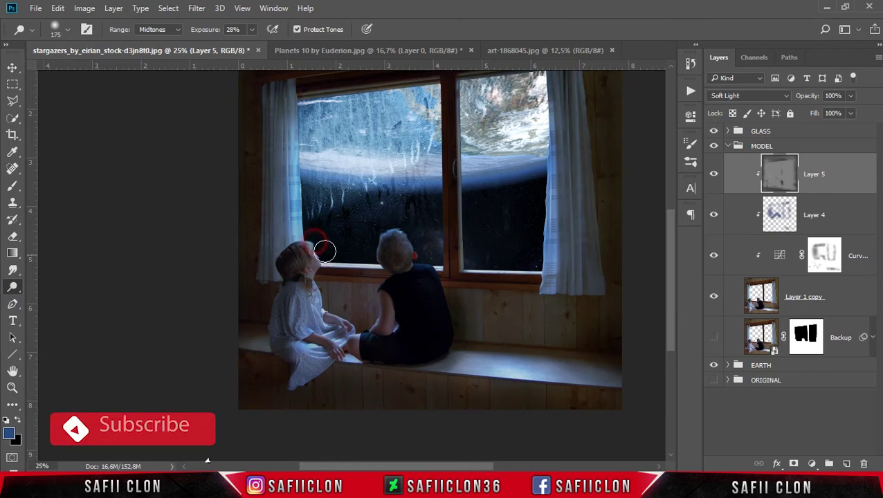
key("bracketright")
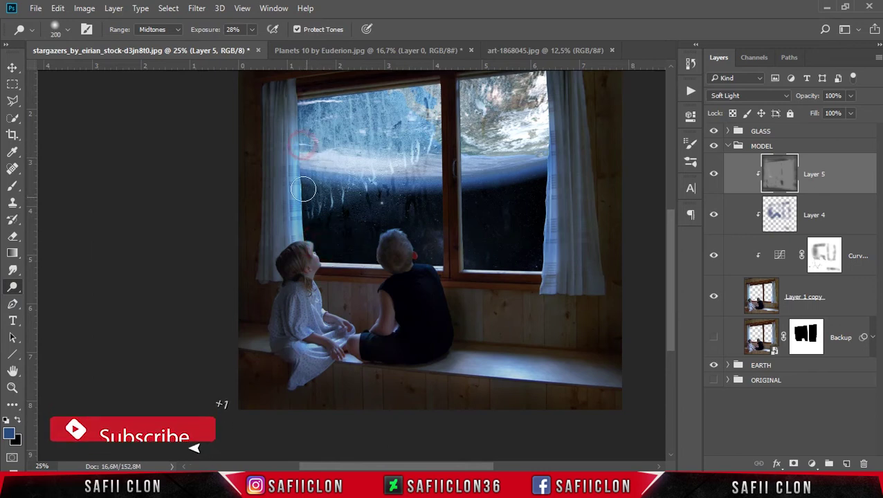
left_click_drag(311, 208, 436, 250)
left_click_drag(470, 88, 467, 172)
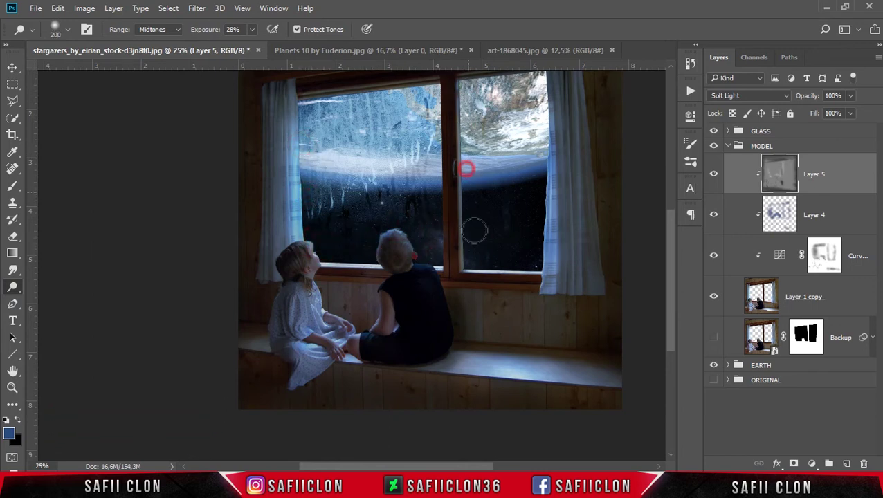
scroll(562, 266, "up", 2)
left_click_drag(423, 148, 326, 160)
key("bracketright")
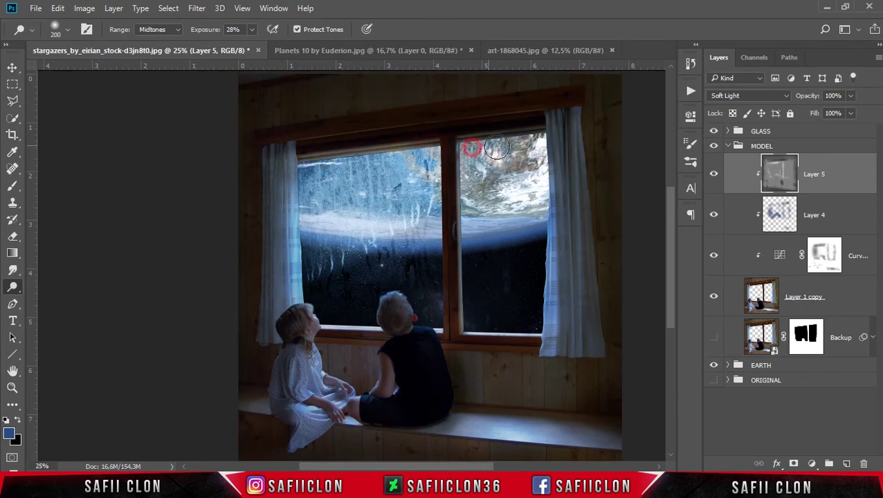
left_click_drag(549, 185, 550, 309)
Brighten the window sill and a spot on the right pane, then compare Layer 5 on and off
key("bracketleft")
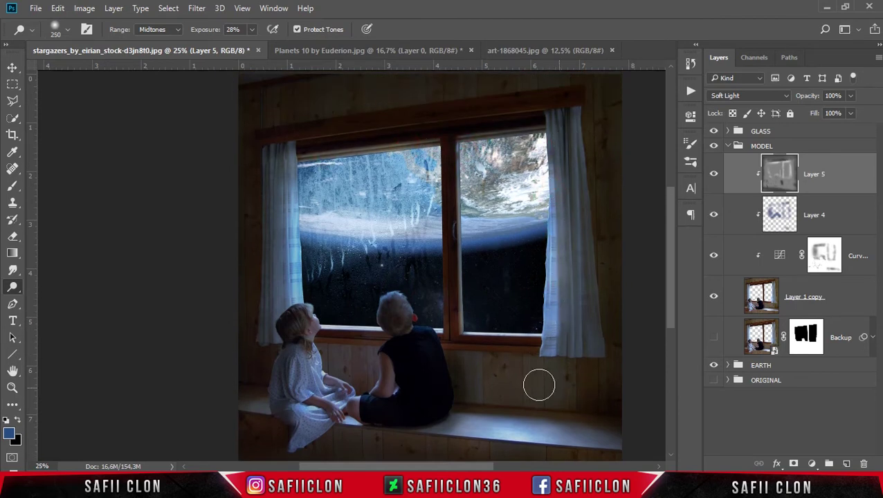
left_click_drag(567, 434, 514, 433)
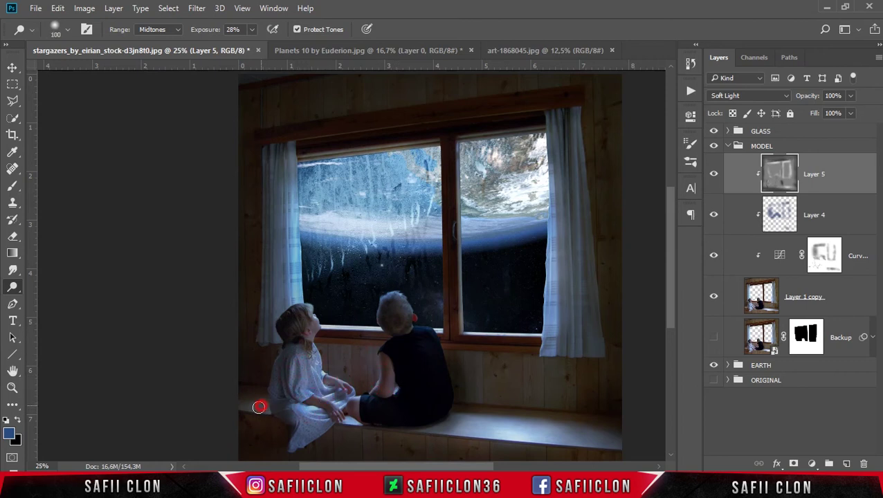
scroll(239, 426, "up", 1)
key("bracketright")
key("bracketright")
key("bracketright")
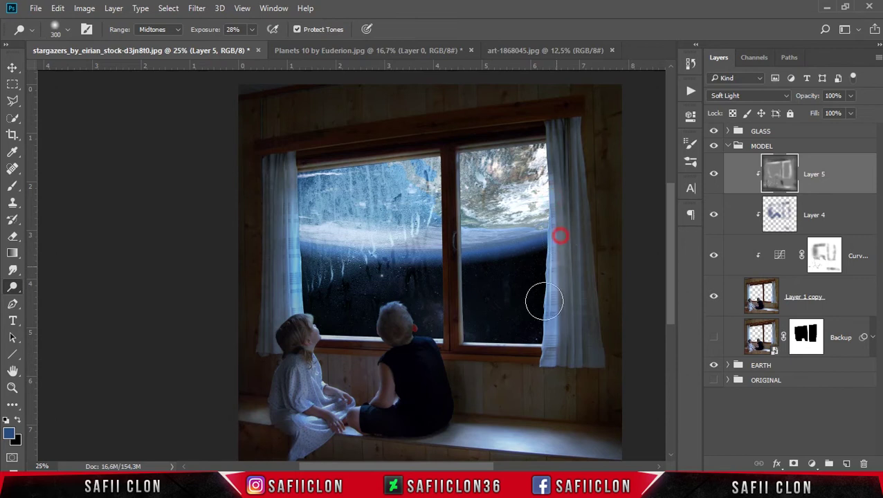
key("bracketleft")
left_click(311, 262)
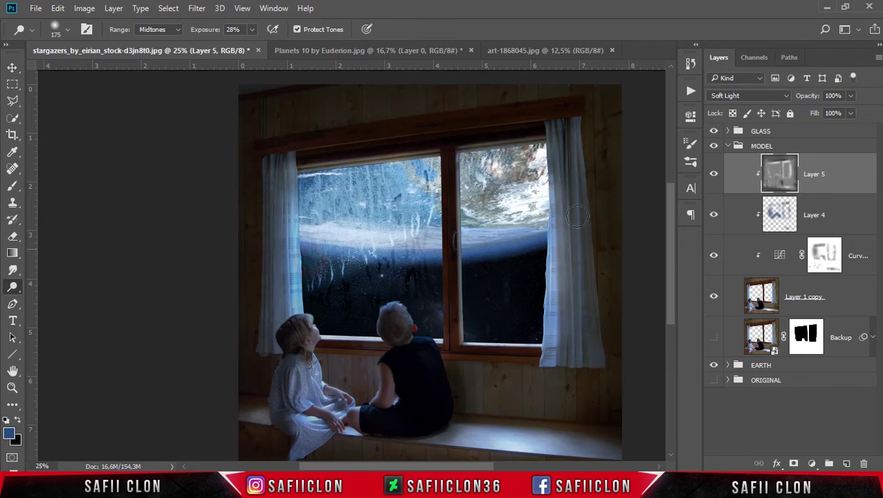
left_click(714, 175)
left_click(714, 175)
Open color.jpg and drag its orange glow into the stargazers composite
left_click(714, 175)
left_click(715, 175)
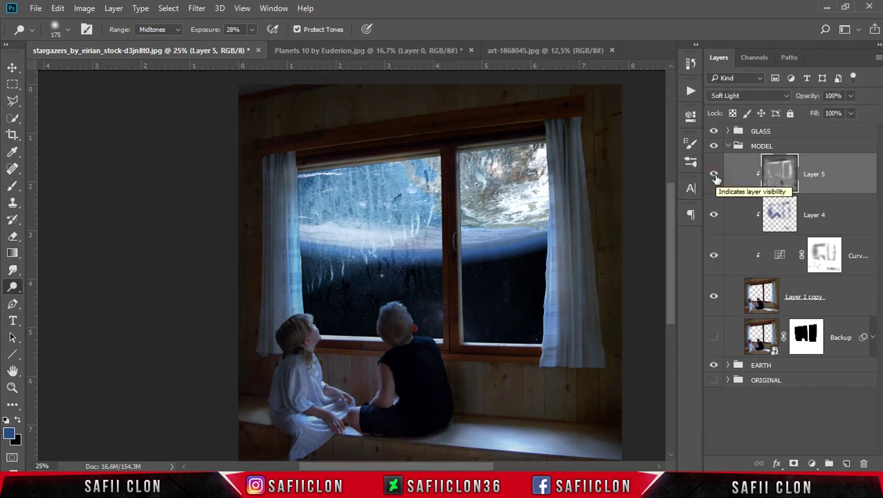
left_click(38, 10)
left_click(57, 32)
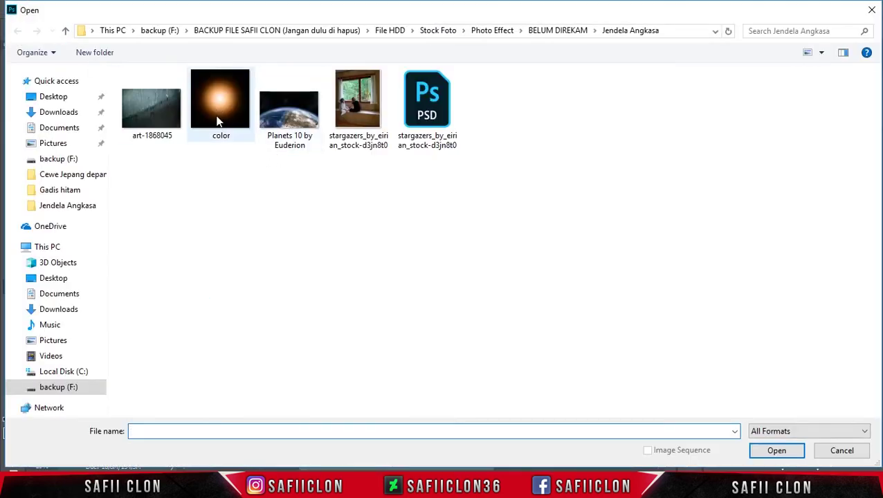
left_click(217, 107)
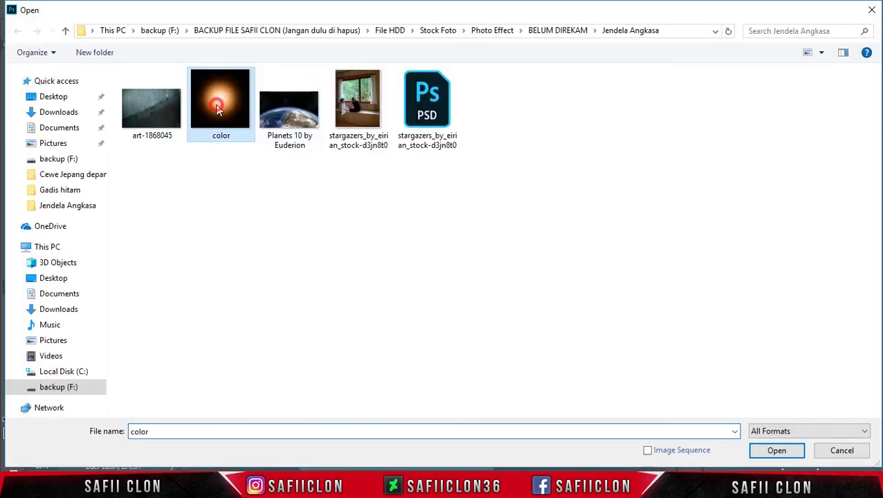
left_click(781, 454)
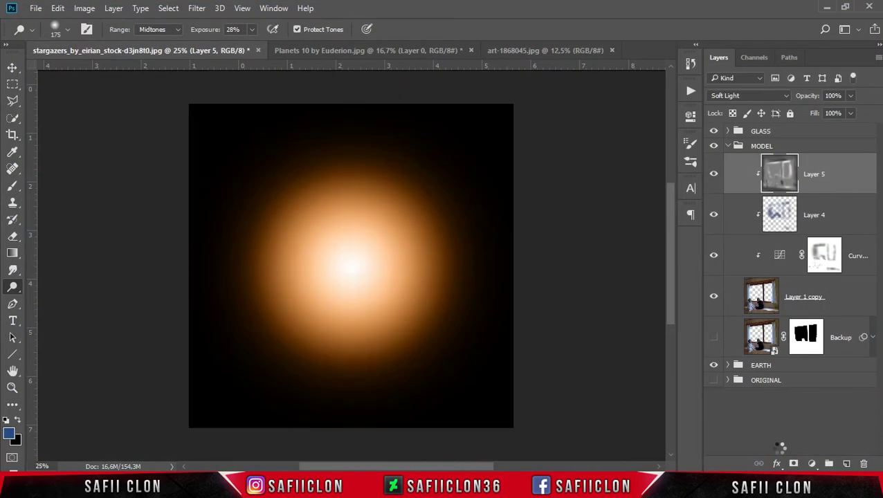
mouse_move(818, 151)
left_mouse_down()
mouse_move(252, 169)
mouse_move(483, 235)
left_mouse_up()
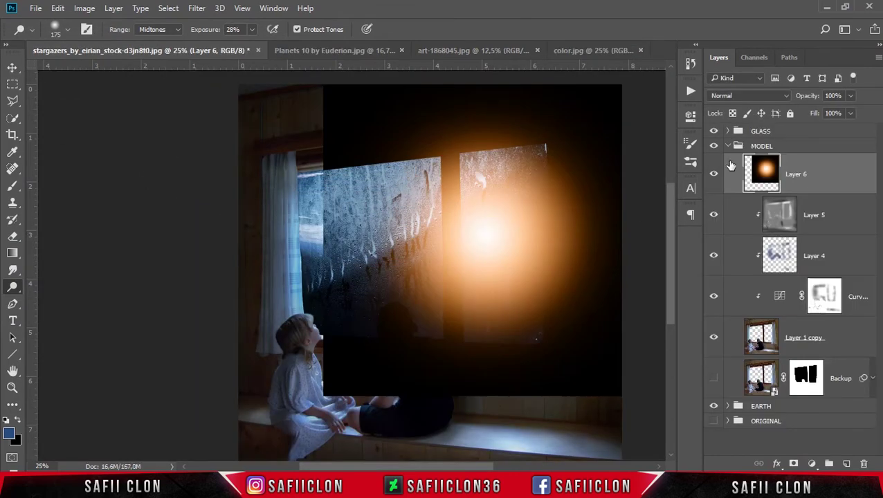
Move the glow layer, Layer 6, below the MODEL group and set it to Screen
left_click_drag(835, 175, 834, 141)
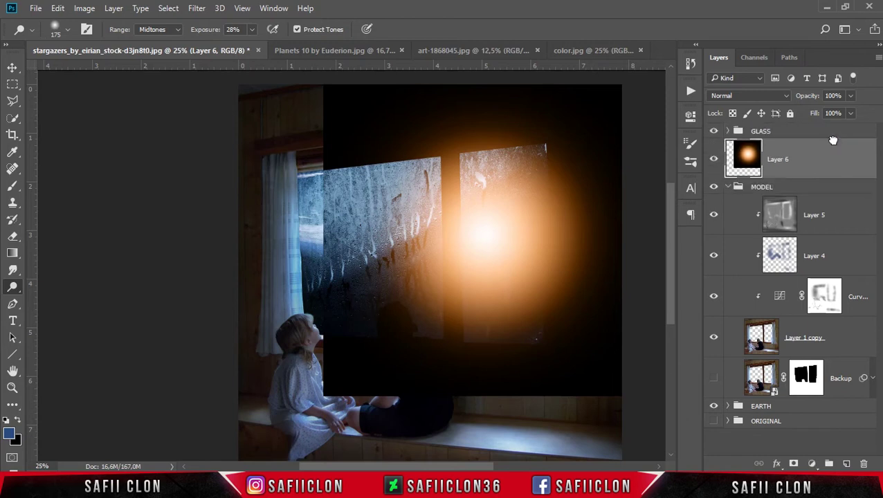
left_click(729, 186)
left_click_drag(810, 166, 806, 189)
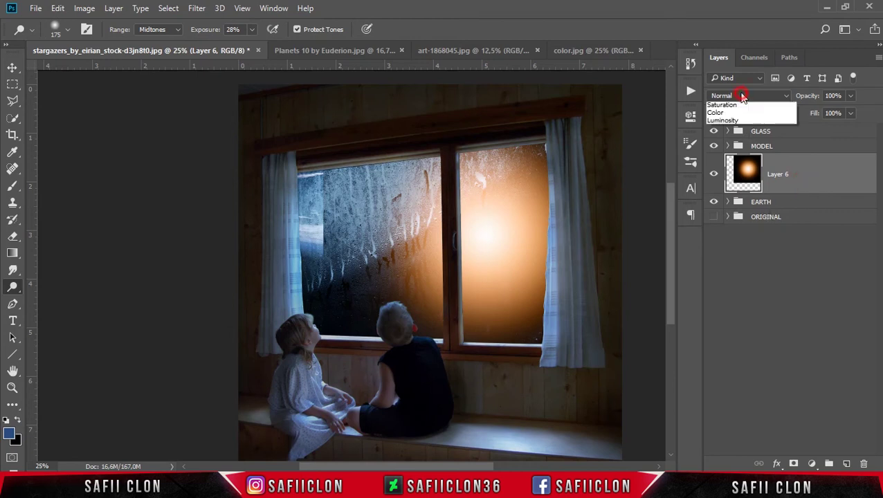
left_click(746, 96)
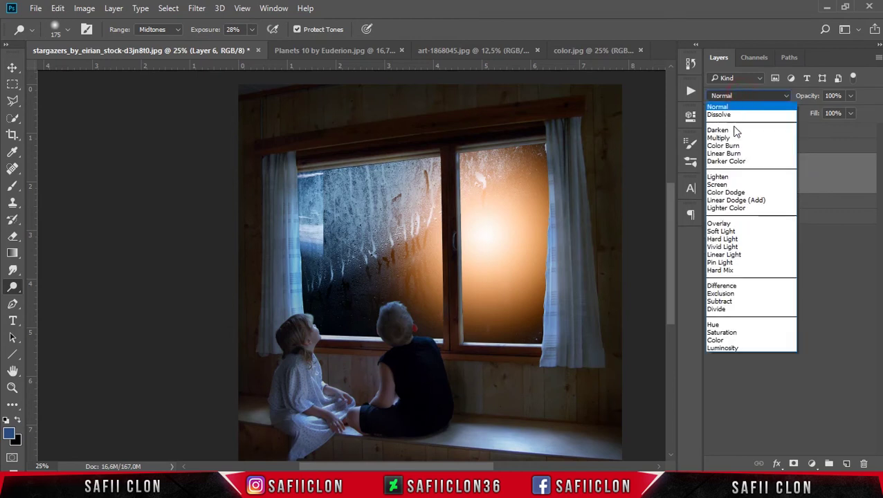
left_click(738, 186)
Free-transform the orange glow on Layer 6 to about 217% and shift it over the window
key("ctrl+t")
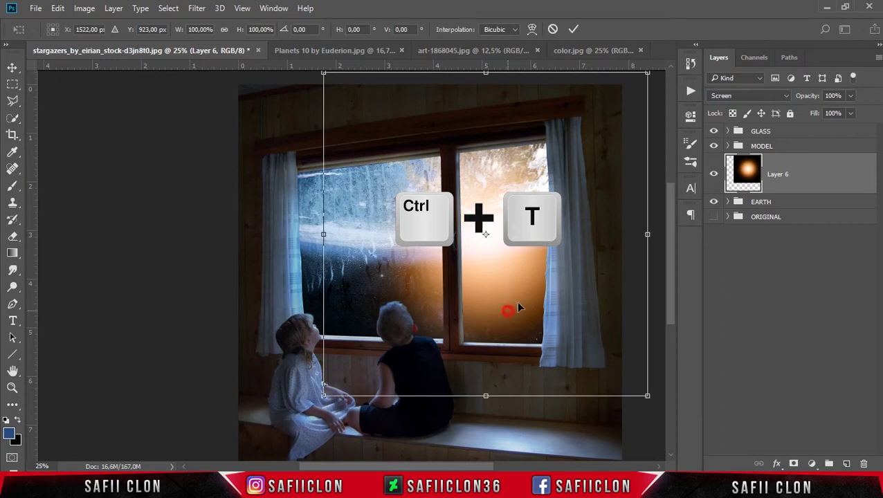
left_click_drag(513, 311, 579, 268)
left_click_drag(459, 471, 473, 471)
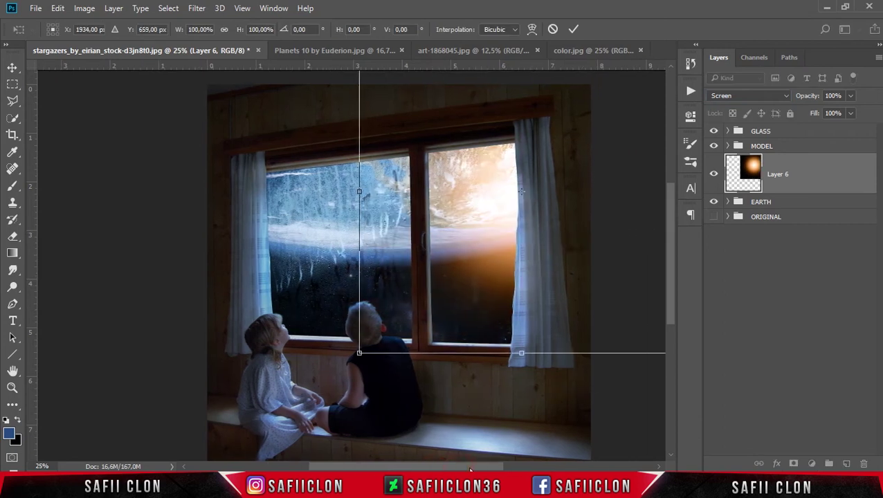
key("ctrl+minus")
left_click_drag(325, 312, 231, 408)
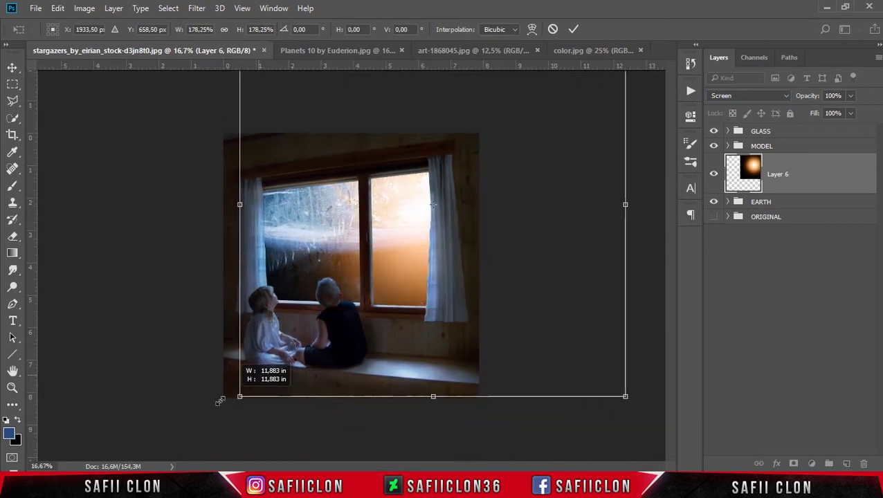
left_click_drag(516, 294, 476, 260)
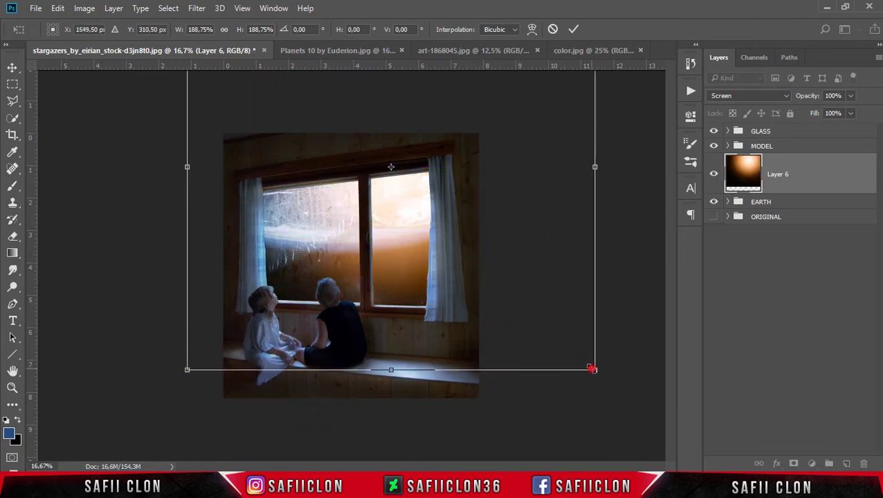
left_click_drag(598, 370, 545, 371)
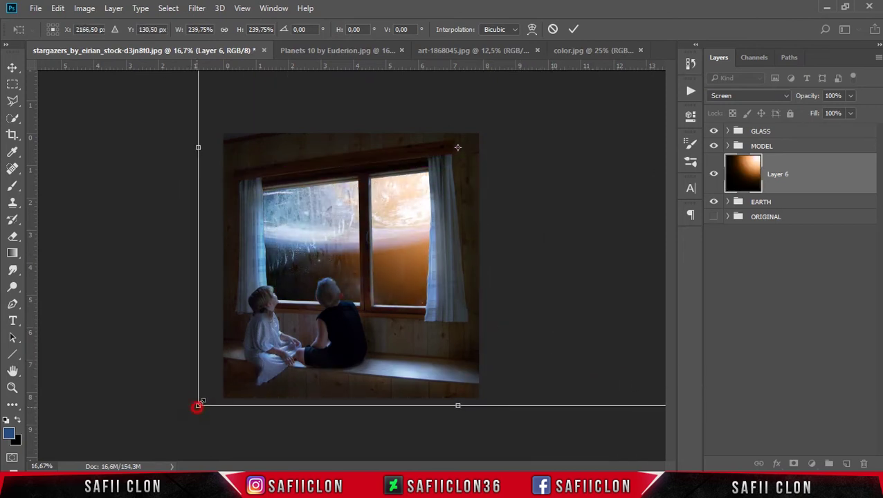
left_click_drag(198, 405, 222, 380)
mouse_move(421, 338)
left_mouse_down()
mouse_move(412, 343)
mouse_move(436, 333)
left_mouse_up()
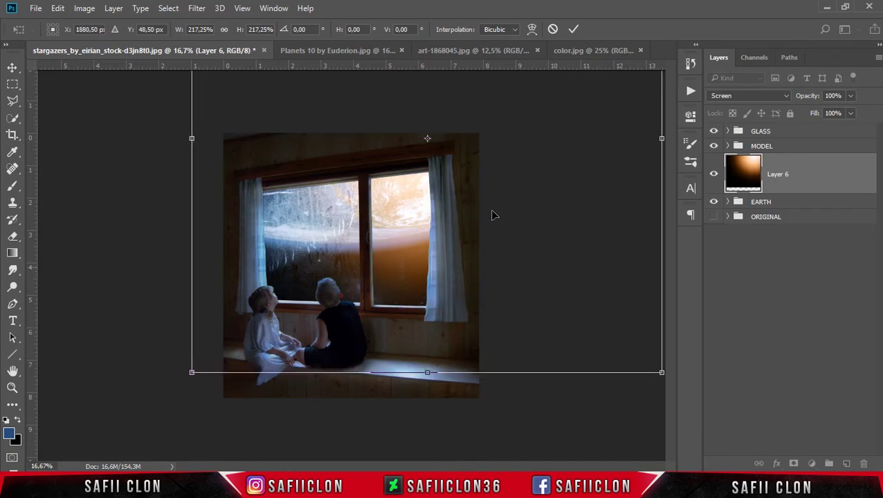
left_click(573, 29)
key("o")
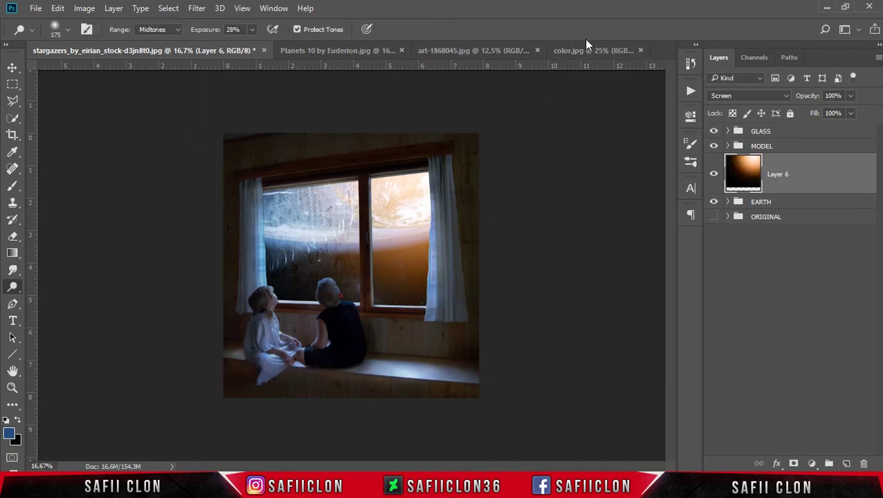
Add a new empty Layer 7 above Layer 4 inside the MODEL group
left_click(735, 149)
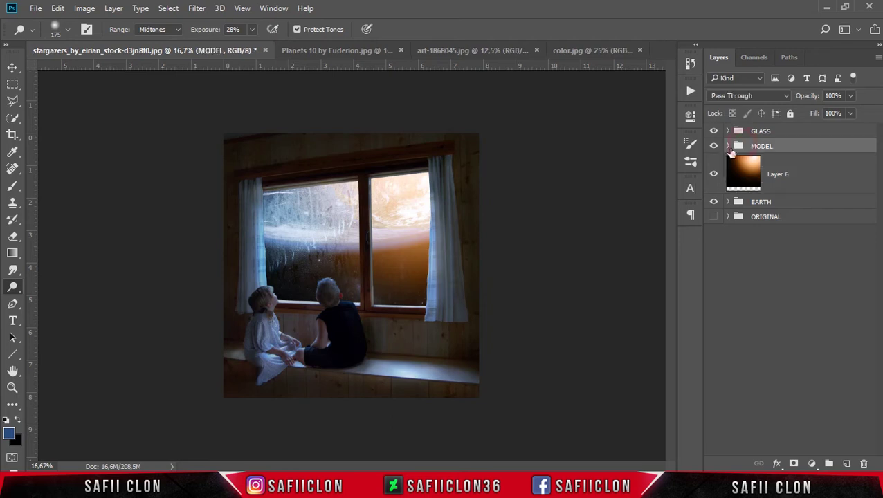
left_click(729, 147)
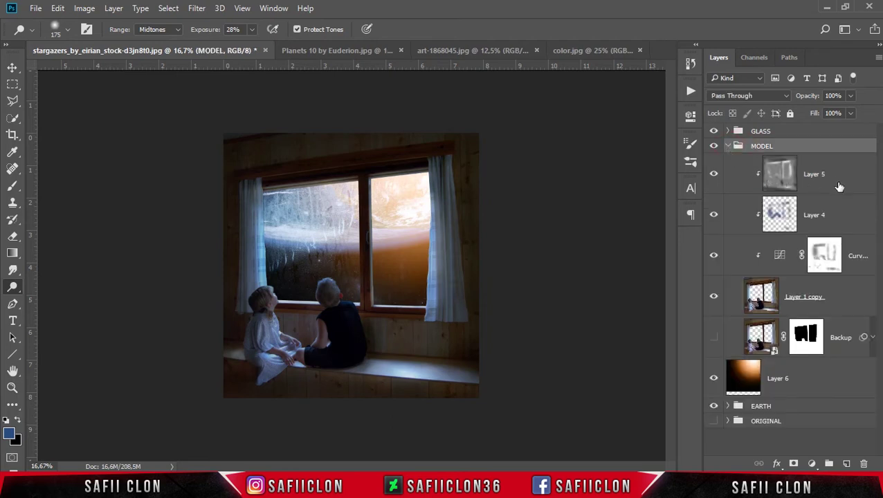
left_click(844, 209)
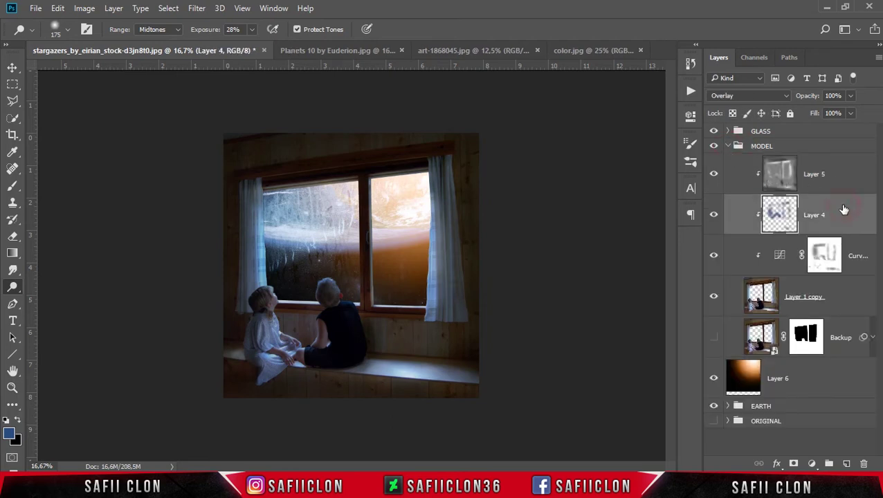
left_click(847, 465)
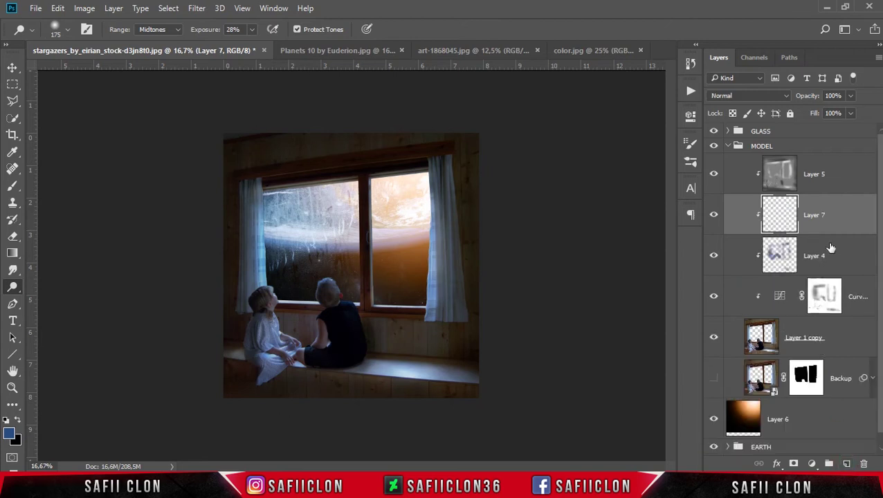
key("ctrl+plus")
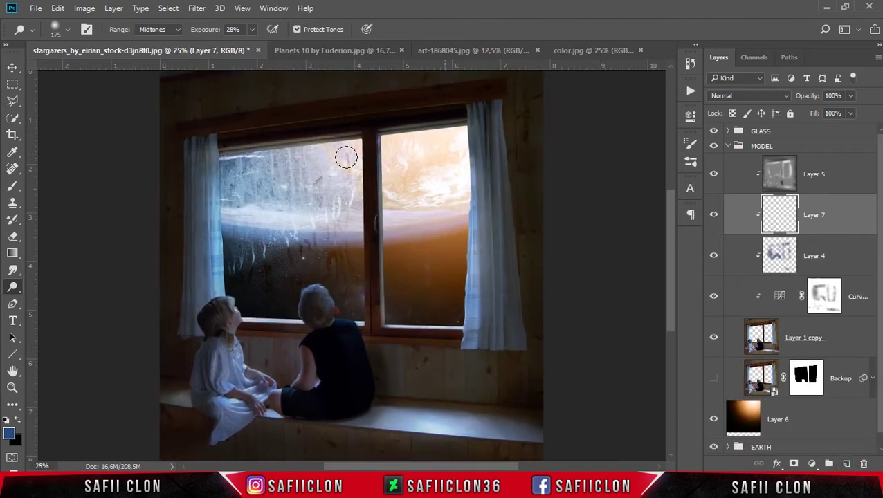
Select the Brush tool and set the foreground colour to hex e5a265
left_click(13, 186)
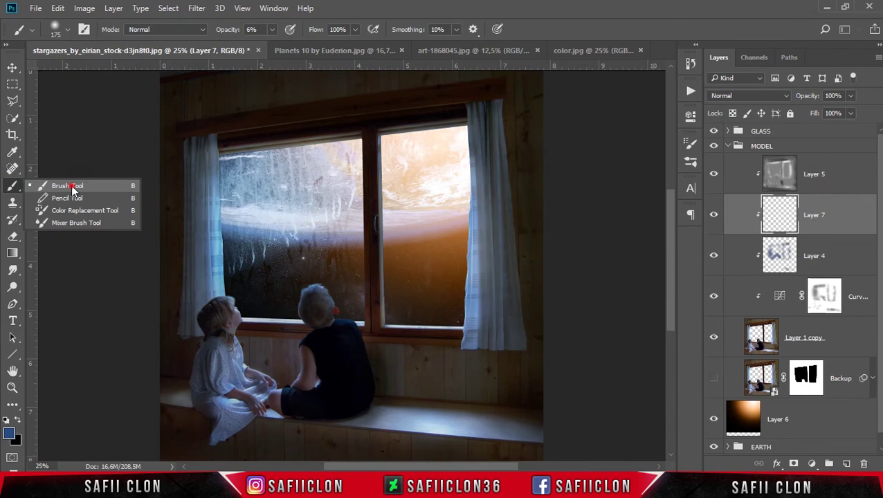
left_click(72, 188)
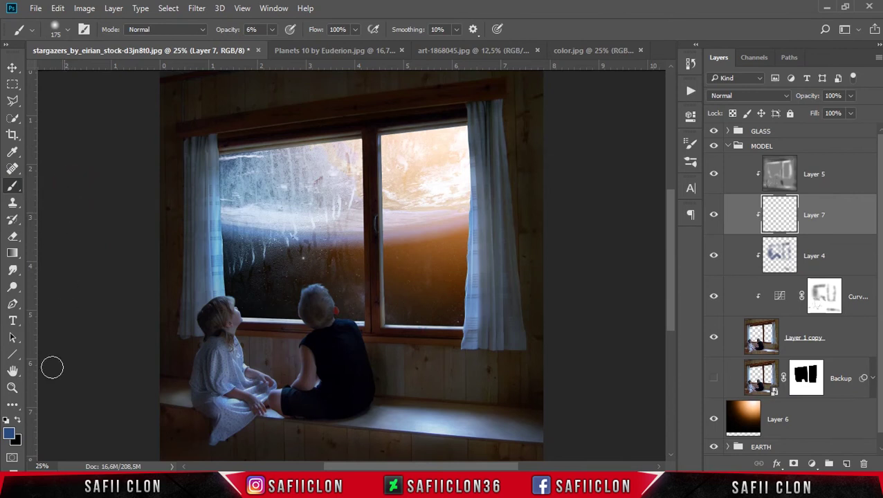
left_click(10, 435)
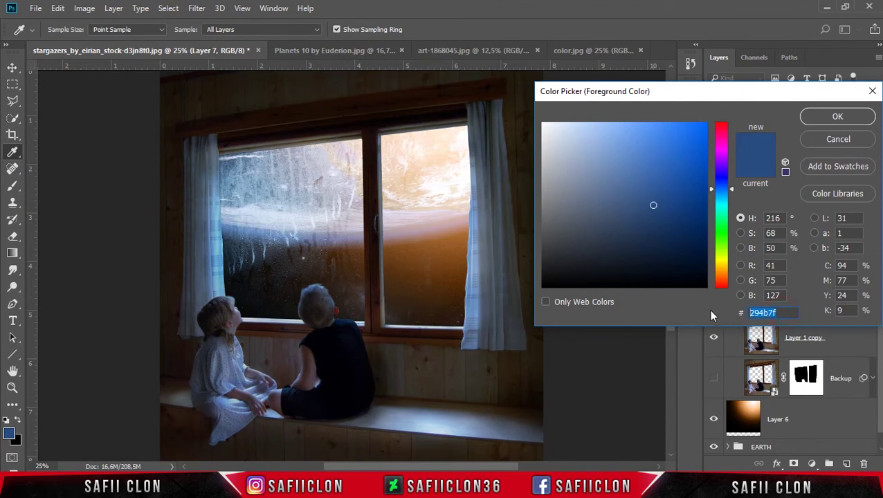
type("e5a2")
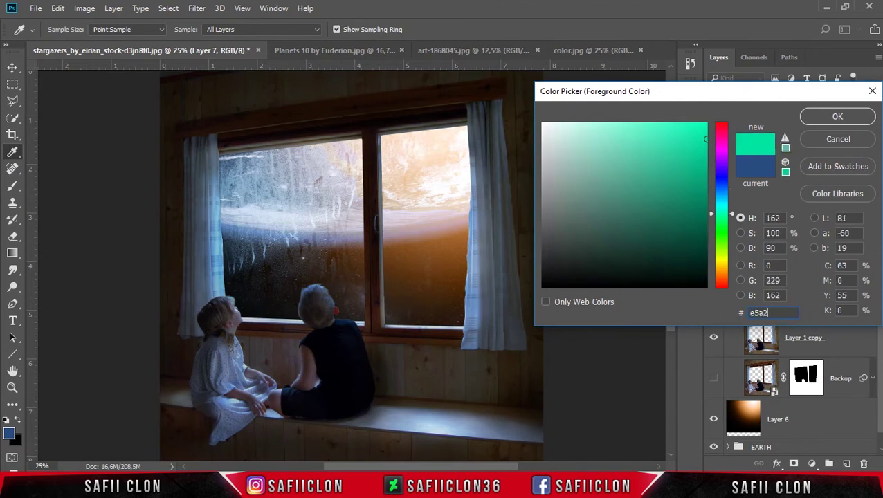
type("65")
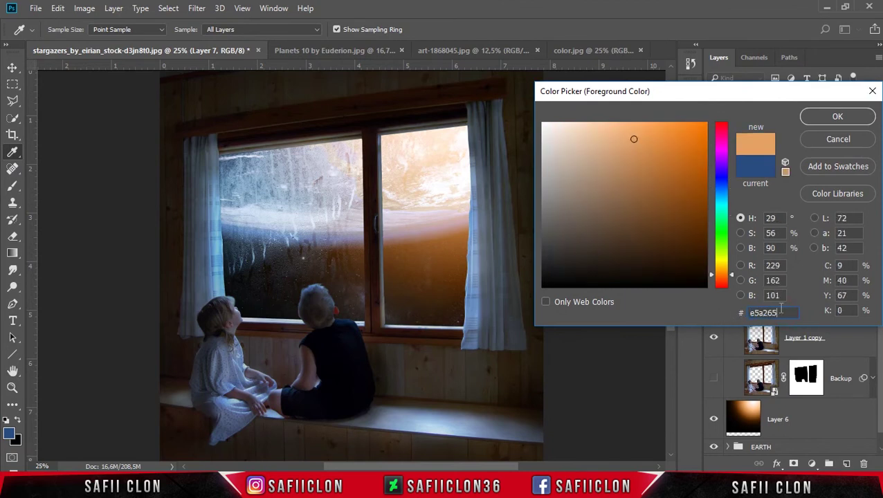
left_click_drag(786, 313, 733, 316)
left_click(837, 117)
key("b")
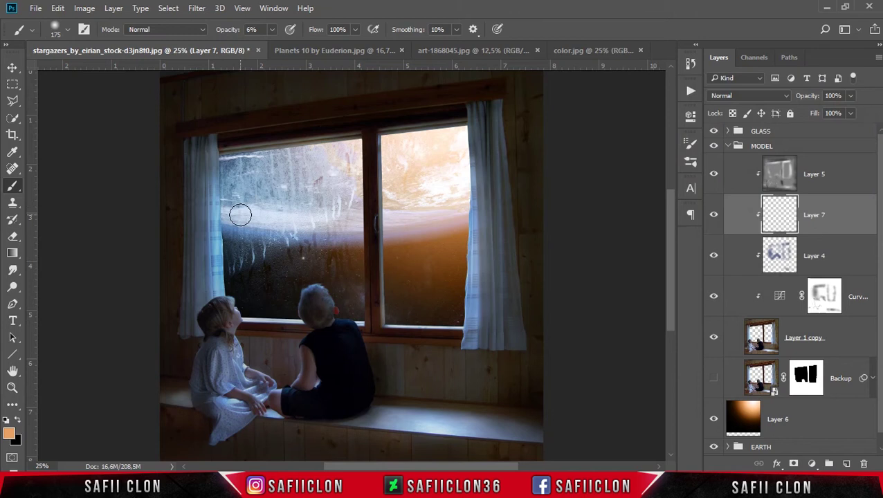
Set the soft brush to 60% opacity and 500 px size
left_click(272, 30)
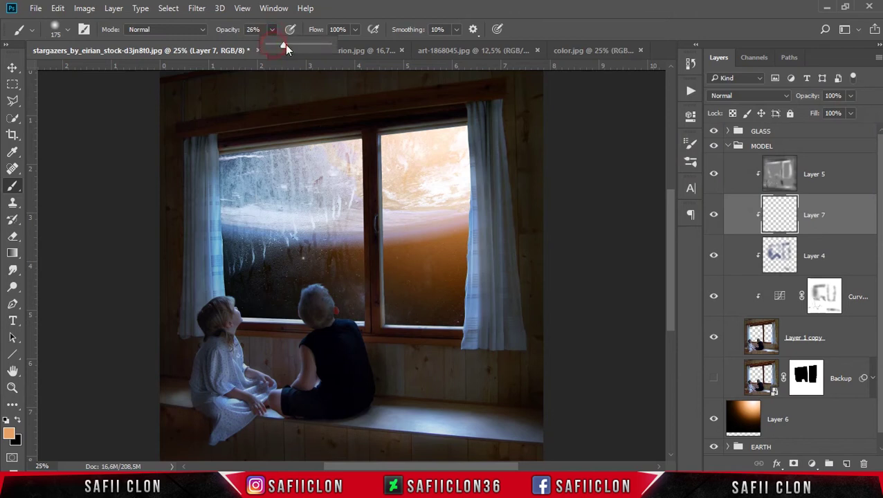
left_click(67, 30)
left_click(68, 30)
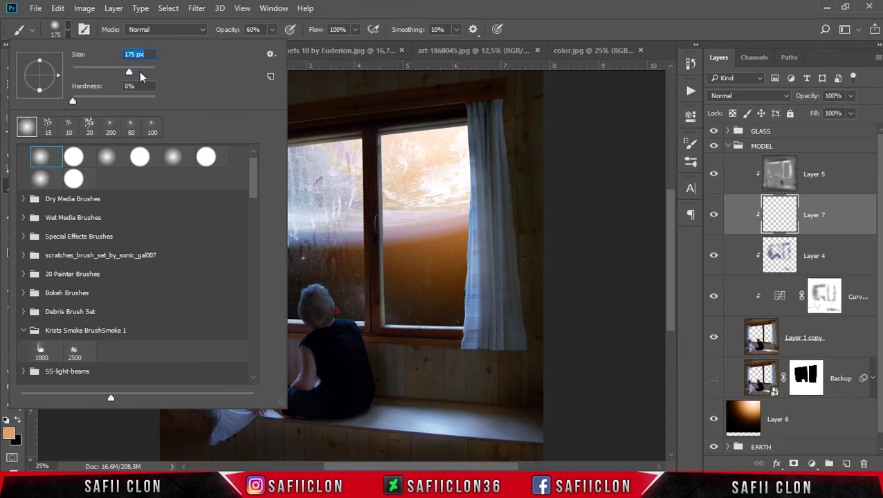
left_click(366, 12)
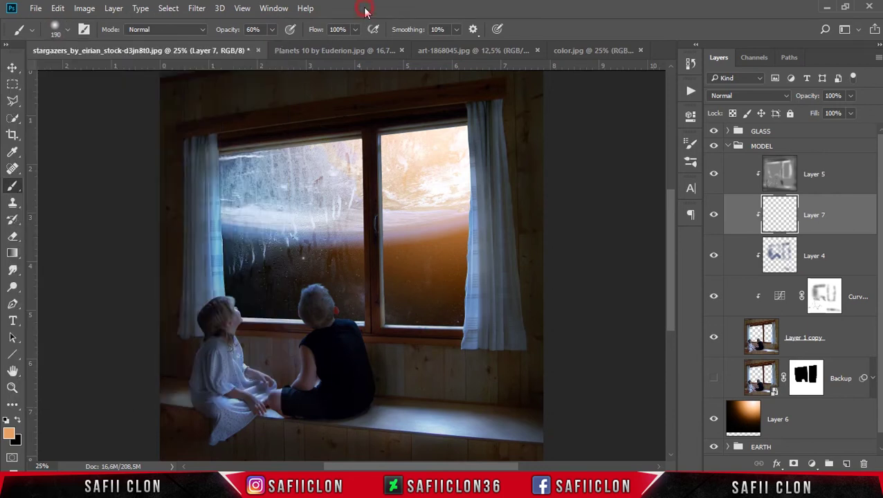
key("bracketright")
key("bracketright")
key("bracketright")
key("bracketright")
Paint soft orange strokes over the left window pane on Layer 7 with a 400–500 px brush
left_click_drag(262, 200, 278, 251)
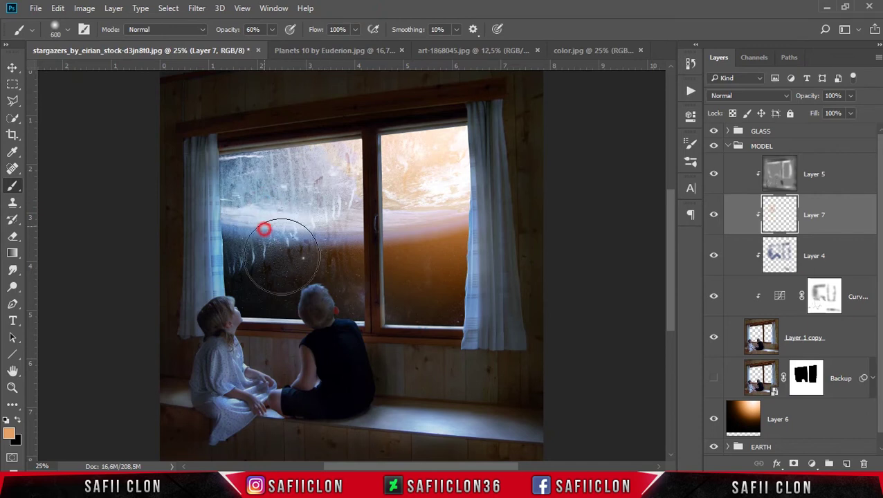
key("bracketleft")
key("bracketleft")
mouse_move(265, 212)
left_mouse_down()
mouse_move(253, 203)
mouse_move(258, 279)
mouse_move(243, 256)
left_mouse_up()
left_click_drag(241, 191, 242, 196)
left_click_drag(251, 282, 242, 192)
mouse_move(252, 286)
left_mouse_down()
mouse_move(243, 280)
mouse_move(252, 213)
left_mouse_up()
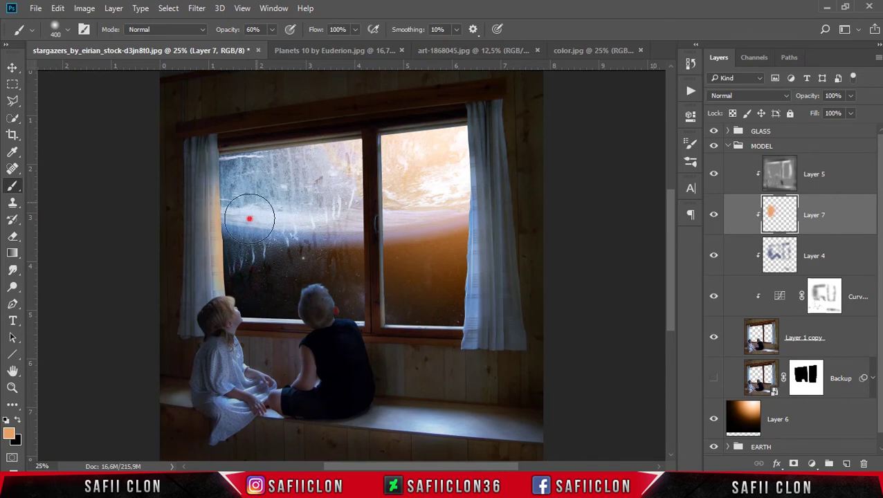
left_click(756, 97)
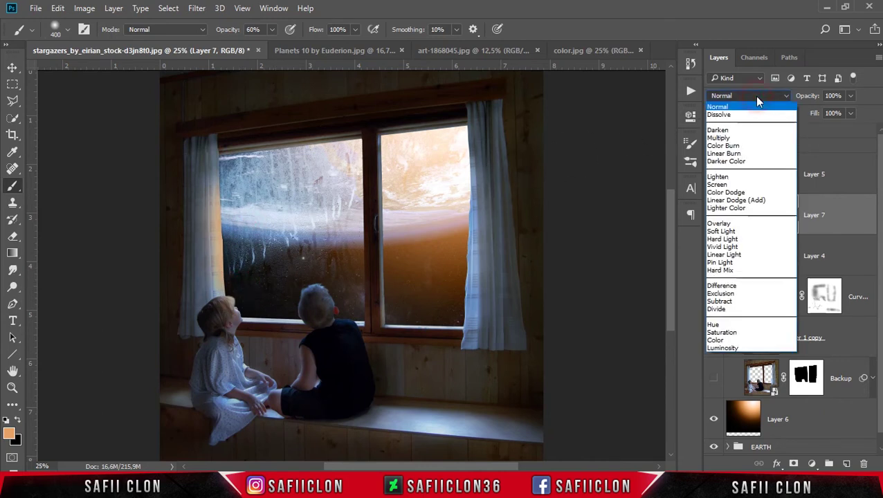
Set Layer 7 to Hard Light and dab warm light onto both window panes
left_click(725, 240)
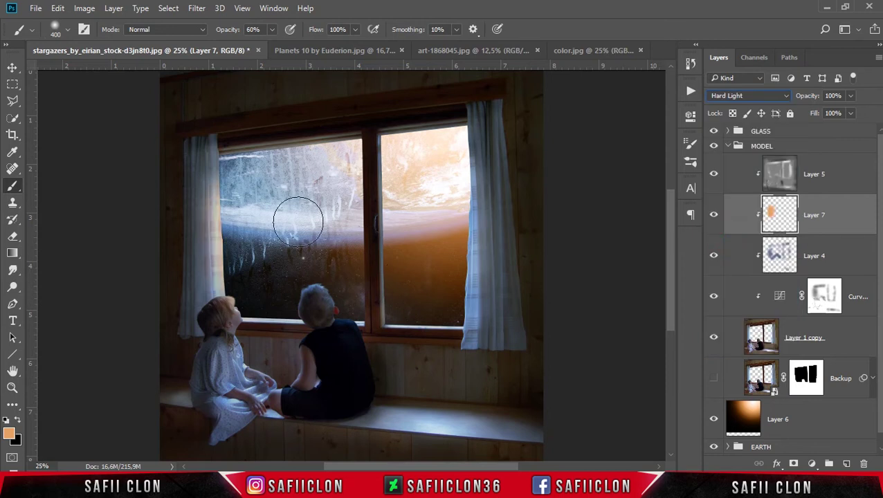
left_click(250, 171)
left_click(332, 166)
key("bracketleft")
left_click(400, 152)
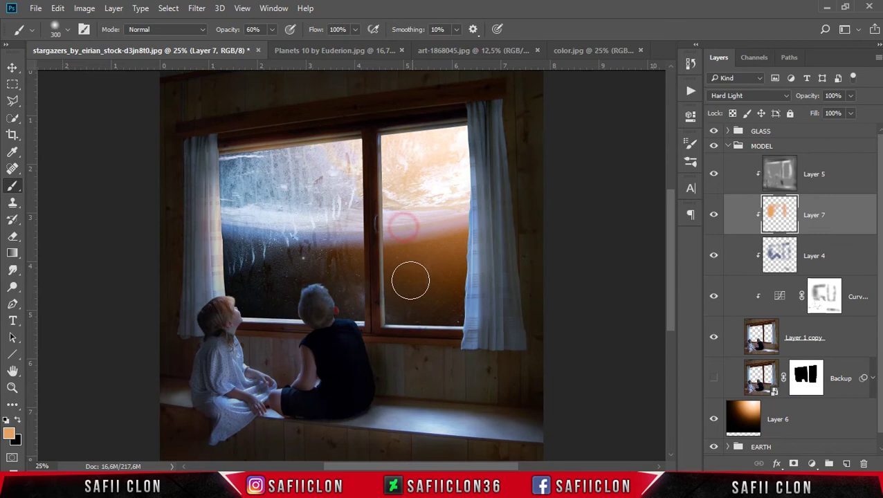
left_click(449, 282)
left_click(425, 170)
At 12% brush opacity, paint faint glow on the window sill, near the boy's head and left sill
key("1")
key("2")
left_click(440, 426)
left_click_drag(489, 435, 443, 428)
key("bracketleft")
mouse_move(329, 276)
left_mouse_down()
mouse_move(358, 305)
mouse_move(335, 270)
mouse_move(263, 305)
left_mouse_up()
key("bracketright")
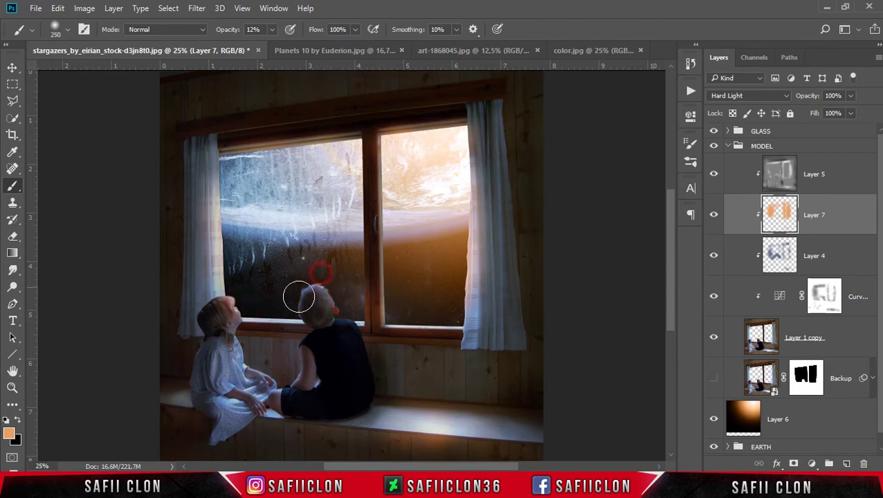
key("bracketleft")
key("bracketleft")
key("bracketleft")
left_click(180, 400)
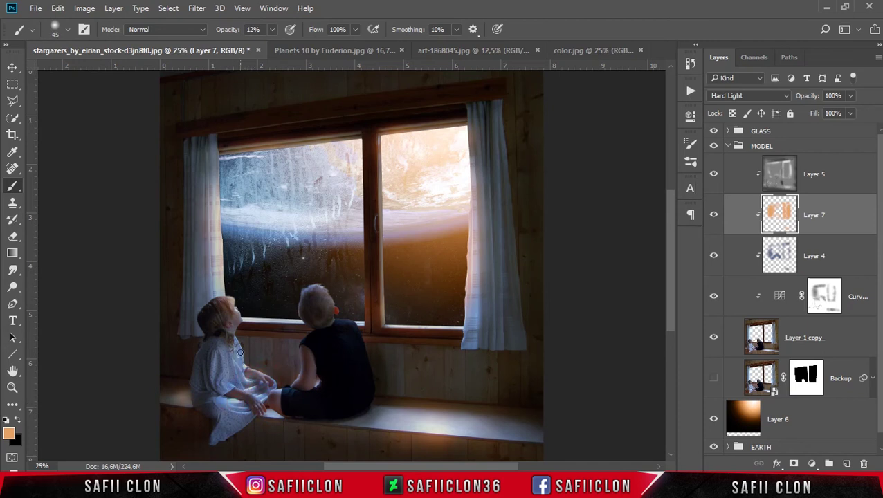
key("3")
key("1")
key("bracketright")
key("bracketright")
key("bracketright")
key("bracketright")
key("bracketright")
key("bracketright")
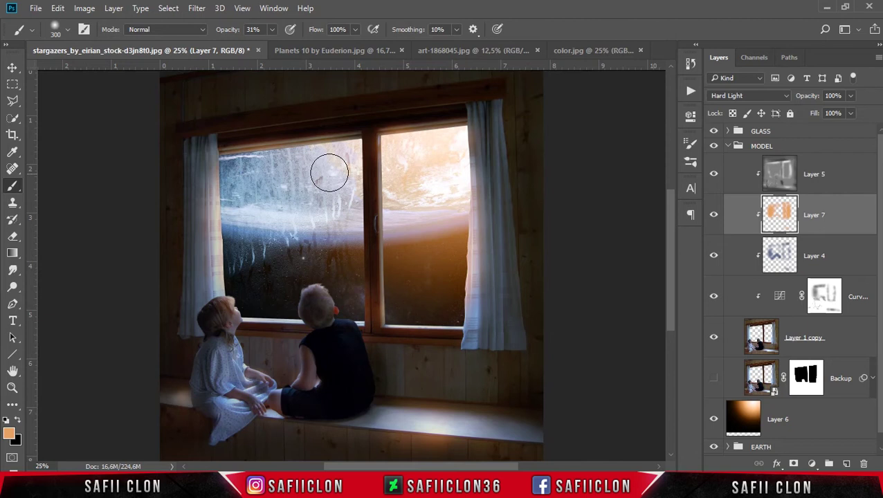
Compare Layer 7 on and off, set its opacity to 88%, and collapse the MODEL group
left_click(714, 216)
left_click(714, 216)
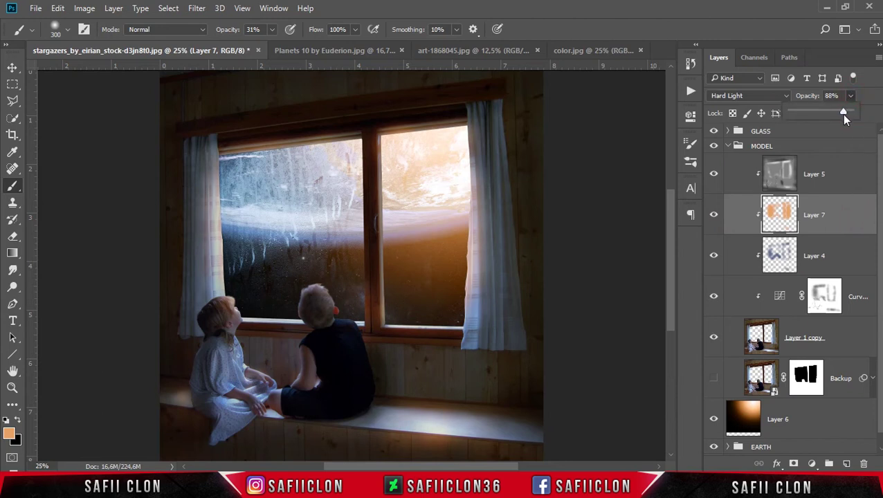
left_click(871, 102)
left_click(731, 146)
left_click(728, 146)
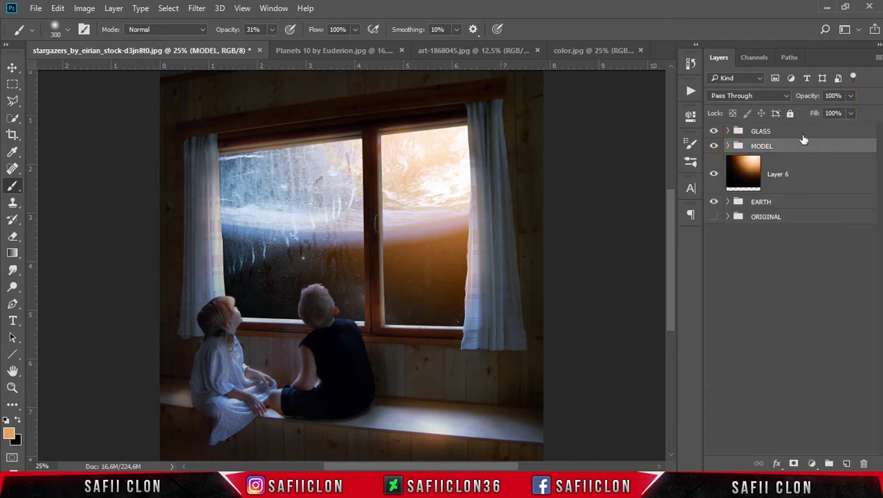
Add a Color Balance adjustment above GLASS and push its shadows toward blue
left_click(807, 132)
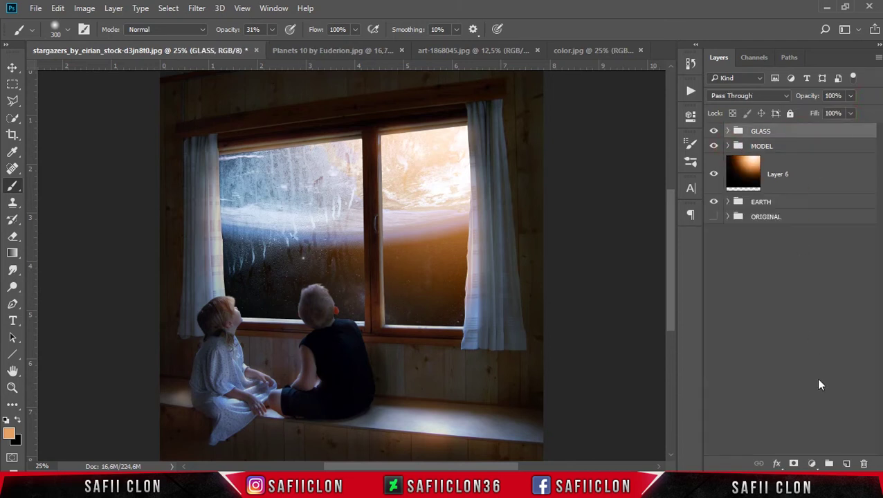
left_click(814, 464)
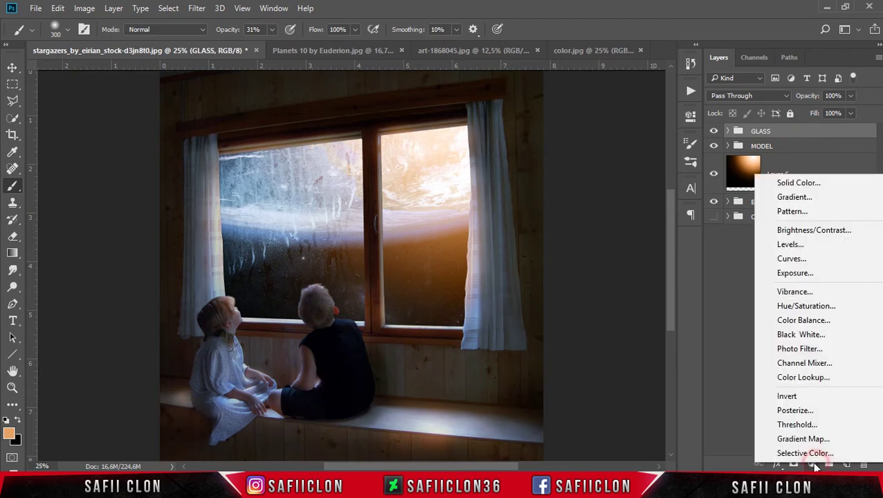
left_click(810, 322)
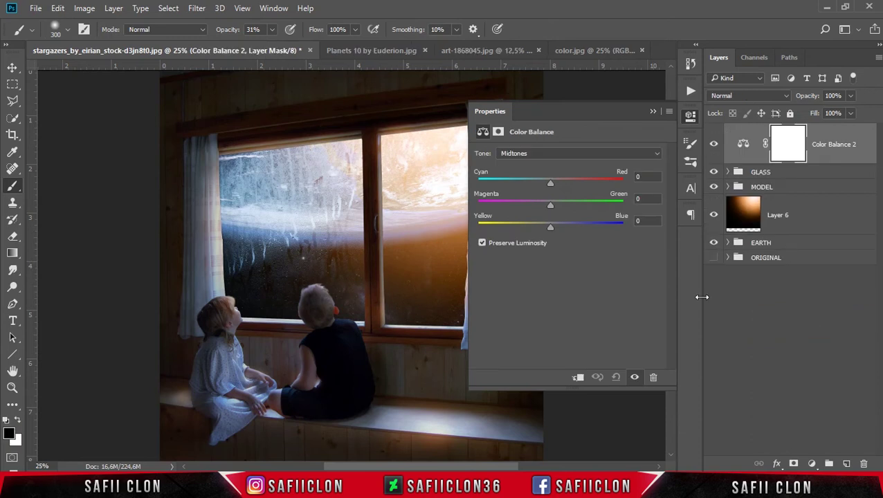
left_click(556, 155)
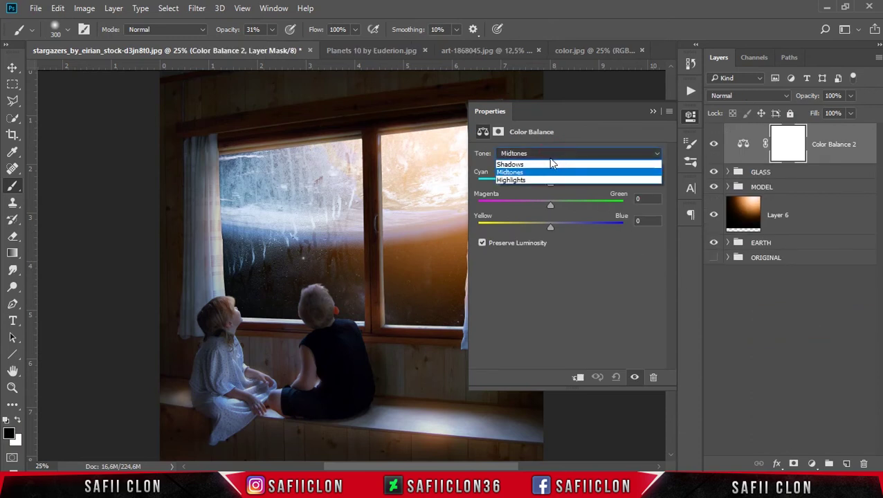
left_click_drag(551, 187, 551, 187)
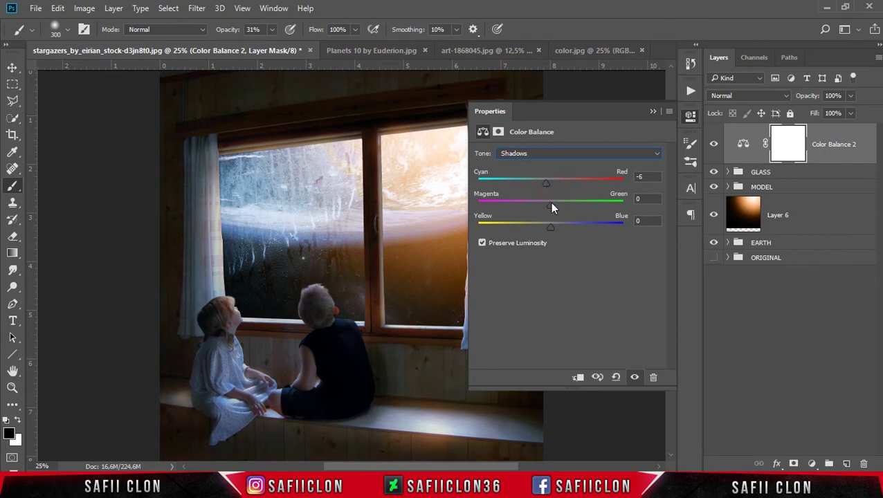
left_click_drag(550, 224, 556, 227)
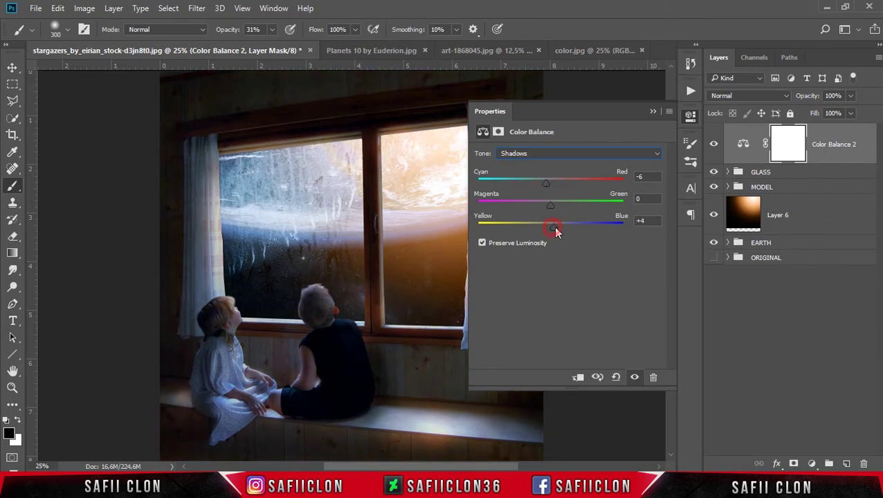
Push the Color Balance midtones strongly toward blue and shift the highlights toward green
left_click(571, 156)
left_click(528, 177)
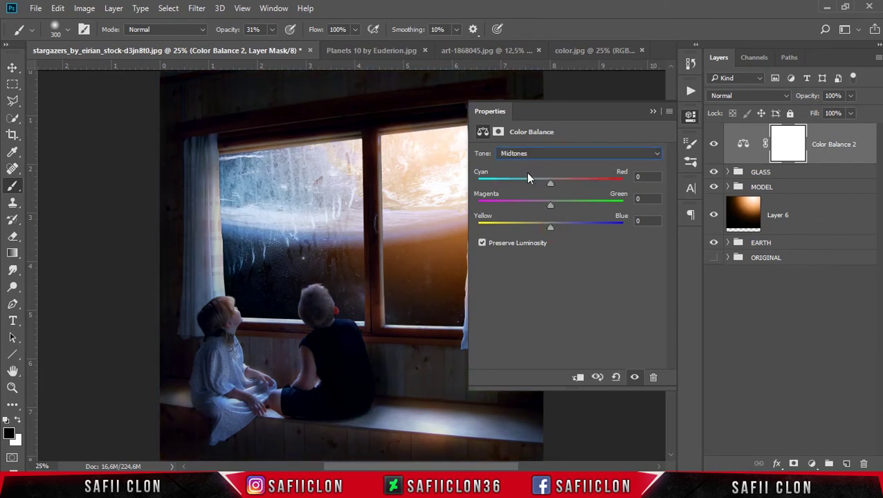
left_click_drag(556, 229, 565, 226)
left_click(542, 154)
left_click(547, 183)
left_click_drag(552, 205, 558, 207)
left_click(656, 113)
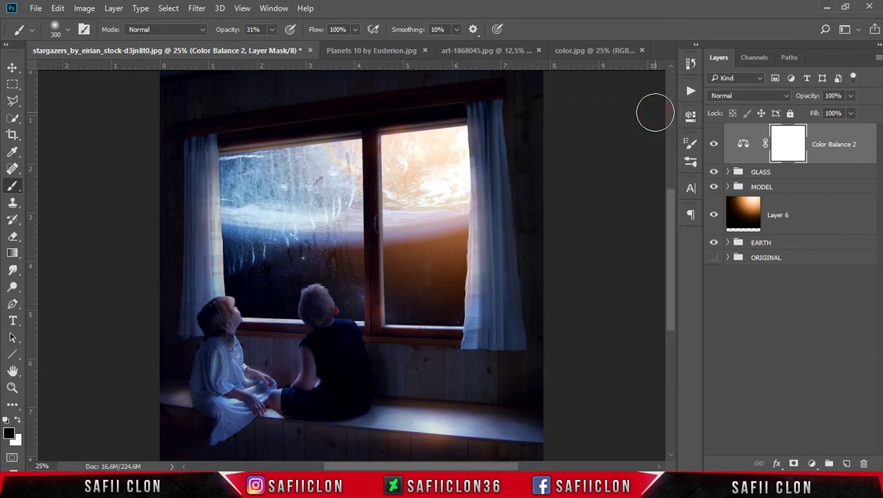
Lower Color Balance 2 to 75% opacity and add a Curves adjustment layer above it
left_click(716, 146)
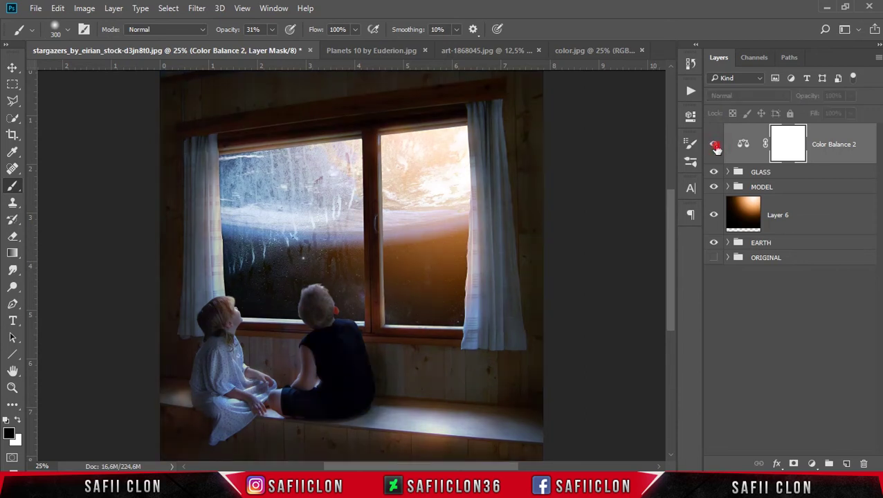
left_click(716, 146)
left_click(850, 96)
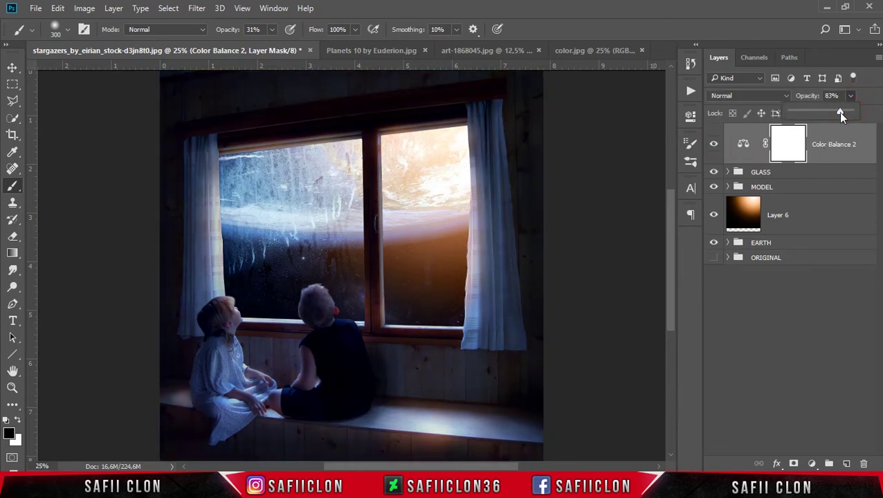
left_click_drag(839, 113, 837, 114)
left_click(871, 101)
left_click(814, 466)
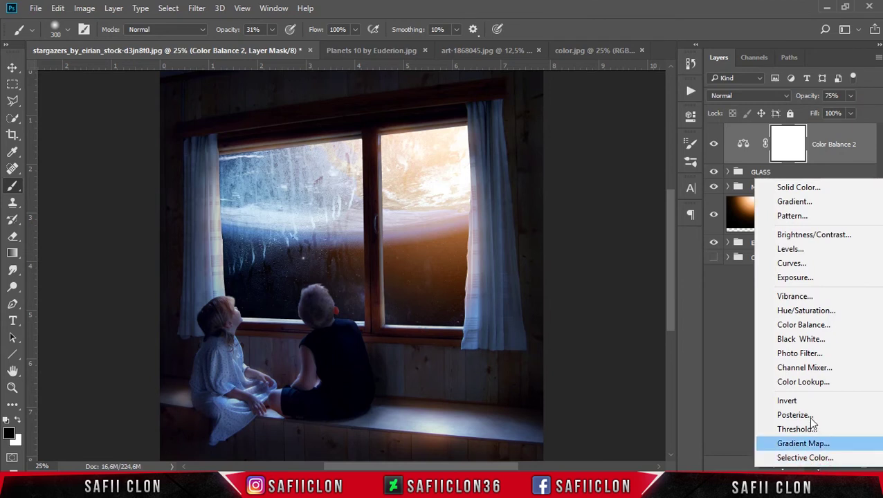
left_click(820, 270)
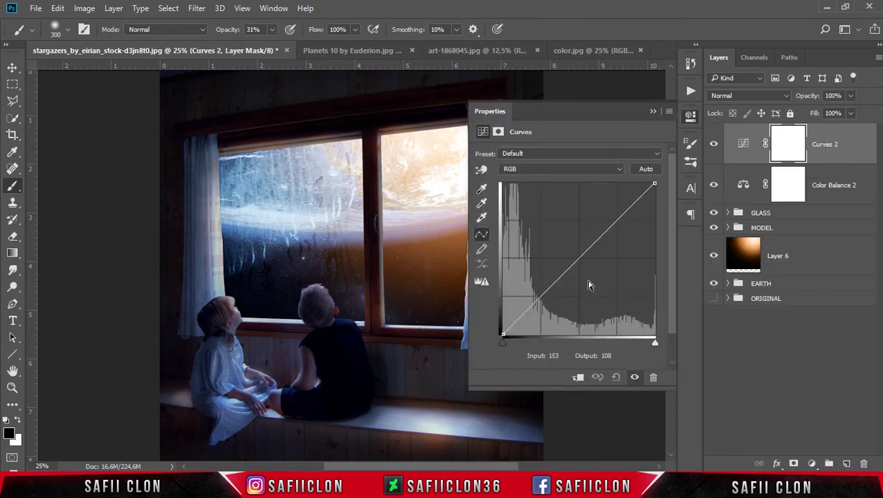
On the RGB curve, lift black output to 8, keep a near-neutral midpoint, and pull white to input 240
left_click(562, 171)
left_click(531, 182)
left_click(539, 297)
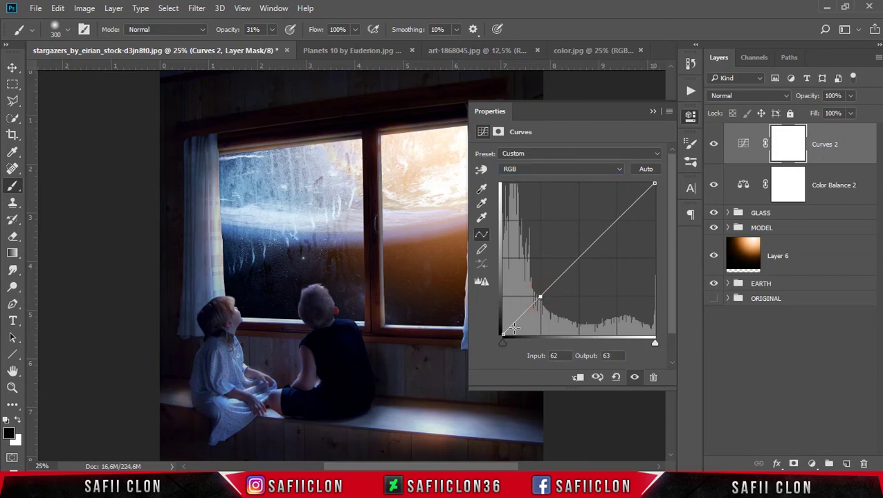
left_click_drag(502, 335, 501, 331)
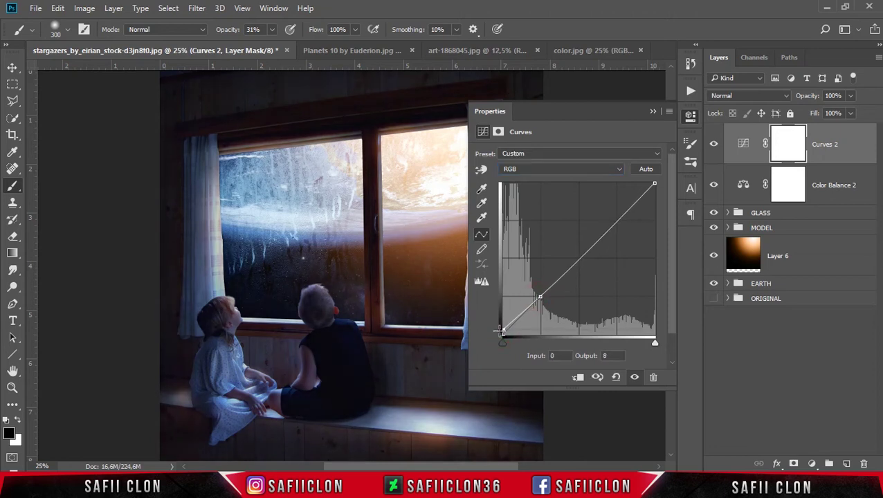
left_click_drag(539, 297, 583, 265)
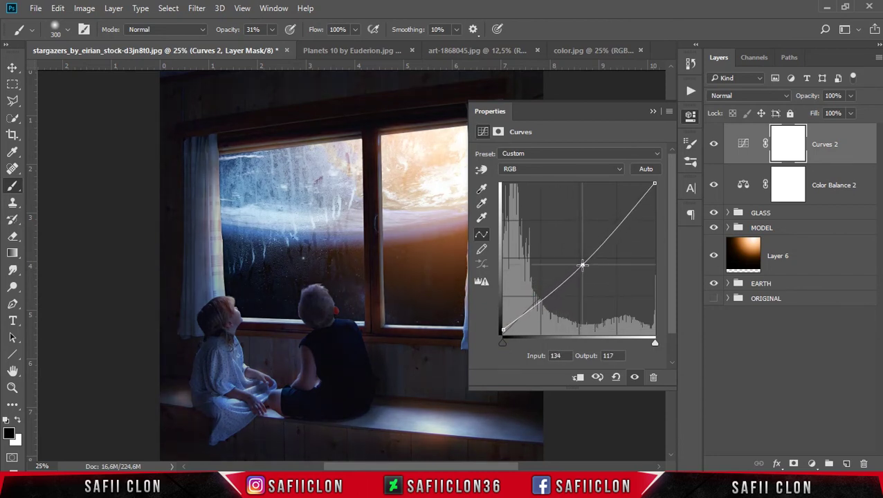
left_click_drag(582, 265, 573, 261)
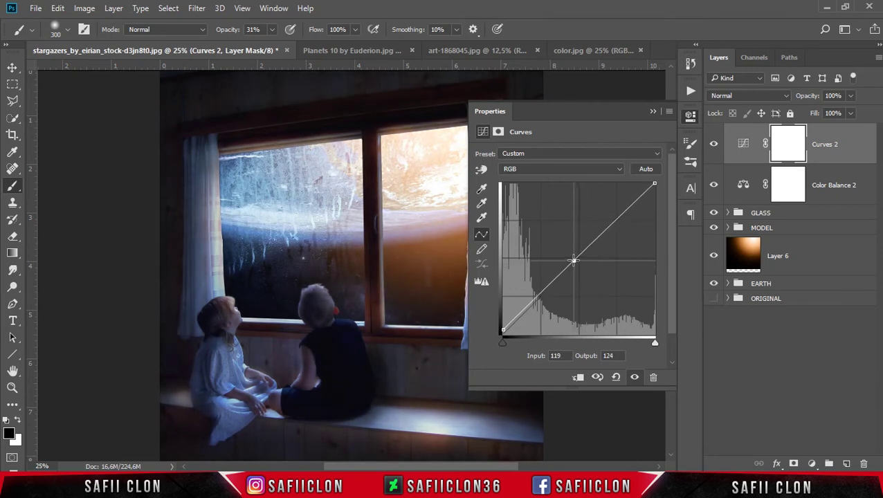
left_click_drag(574, 261, 581, 259)
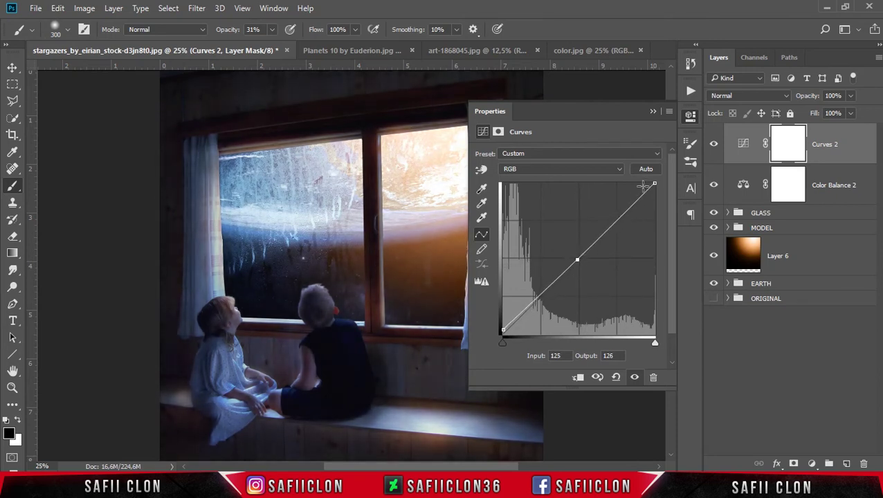
left_click_drag(657, 182, 643, 181)
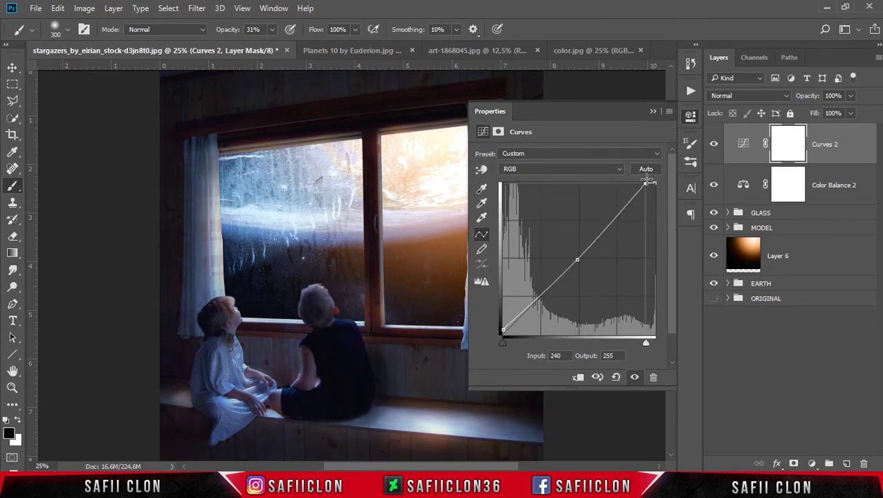
Warm the Red channel curve by lifting its shadows and raising its highlights
left_click(583, 168)
left_click(526, 188)
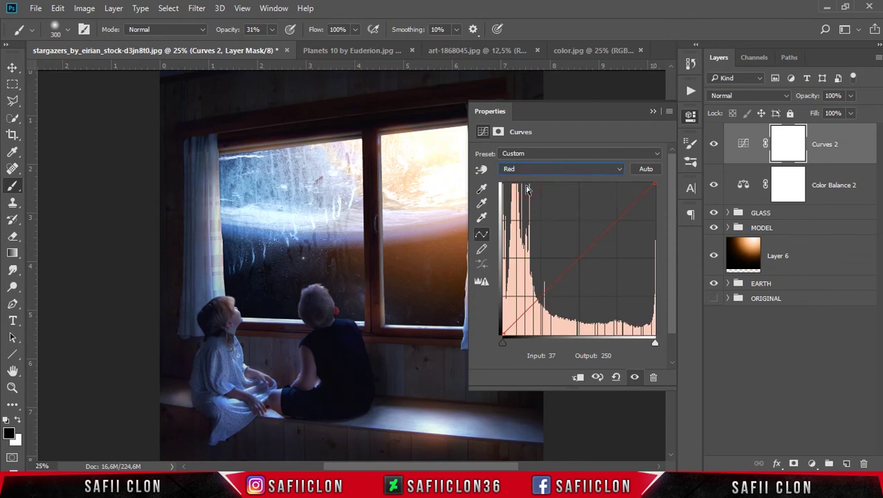
left_click(544, 293)
left_click_drag(503, 335, 503, 324)
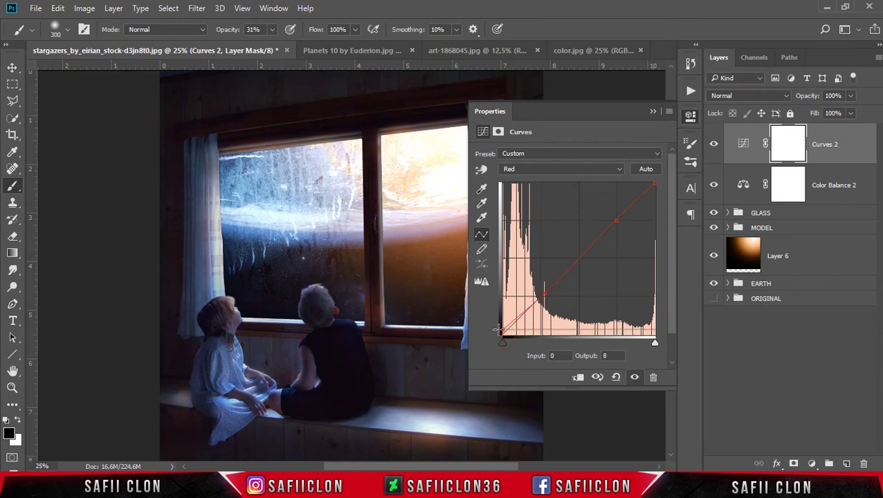
left_click_drag(545, 294, 542, 298)
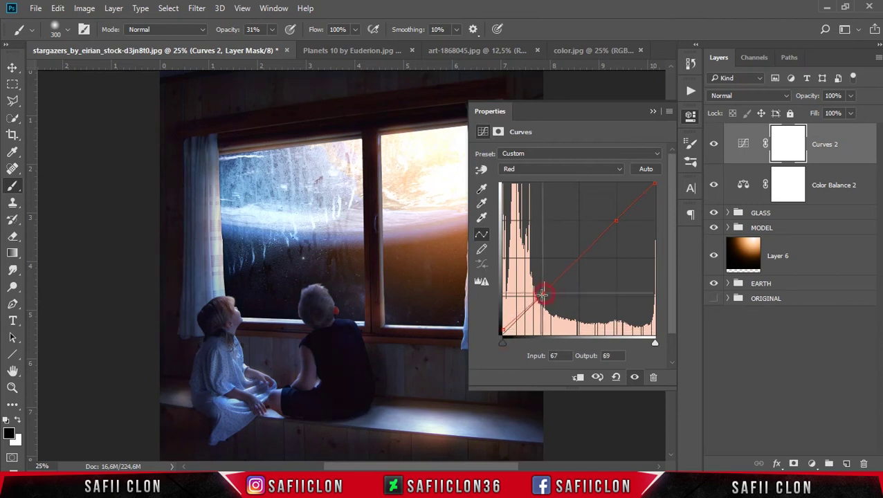
left_click_drag(617, 221, 609, 211)
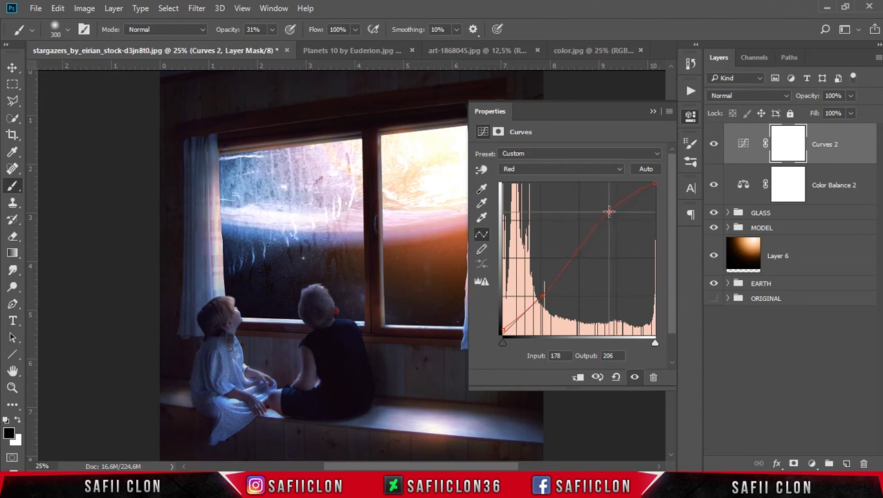
Lift the Blue channel shadows to output 16 and lower its upper tones near 199→181
left_click(580, 174)
left_click(533, 205)
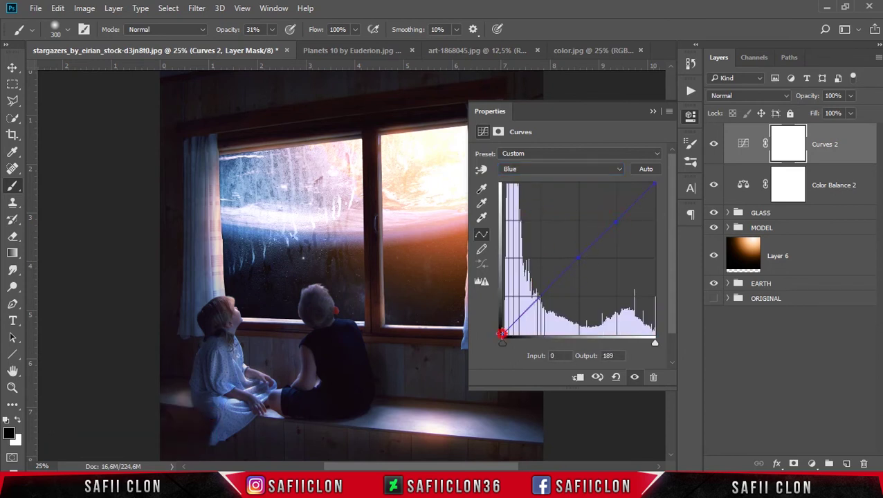
left_click_drag(502, 335, 503, 327)
left_click(579, 258)
left_click_drag(617, 222, 623, 226)
left_click(652, 112)
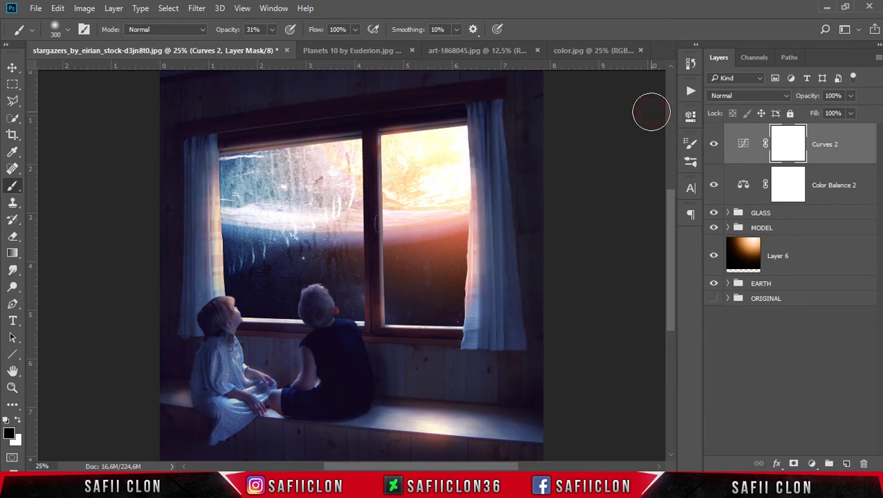
Add a layer mask to Layer 7, the orange glow in the MODEL group, with black paint colour
left_click(715, 145)
left_click(715, 144)
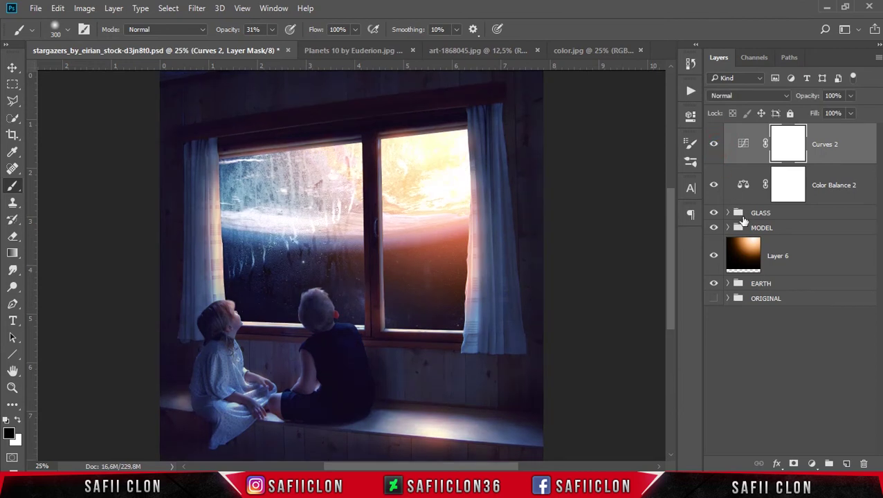
left_click(728, 228)
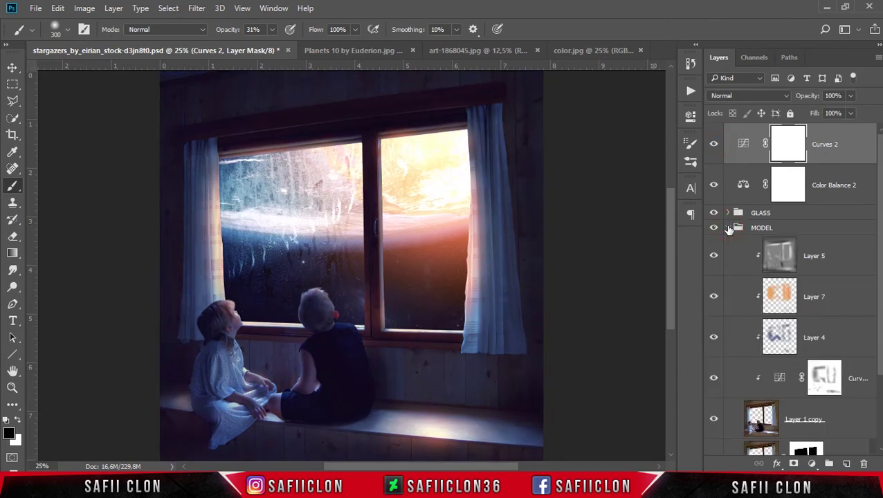
left_click(833, 300)
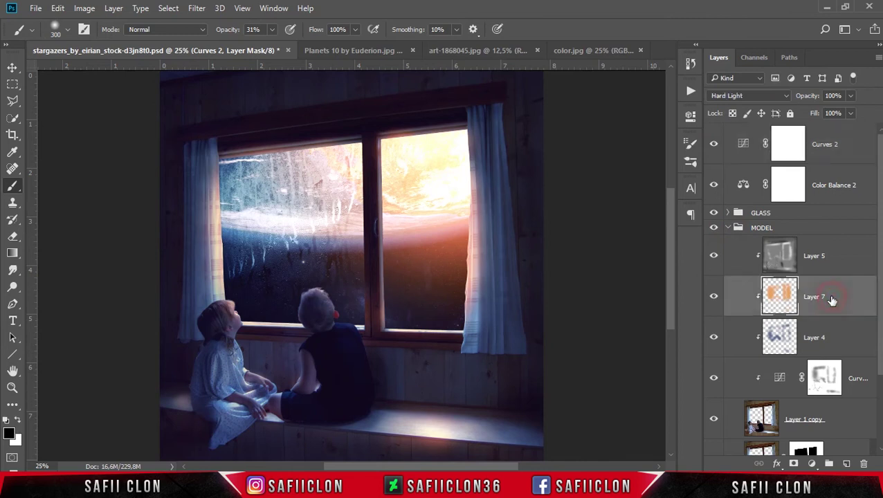
left_click(794, 464)
key("d")
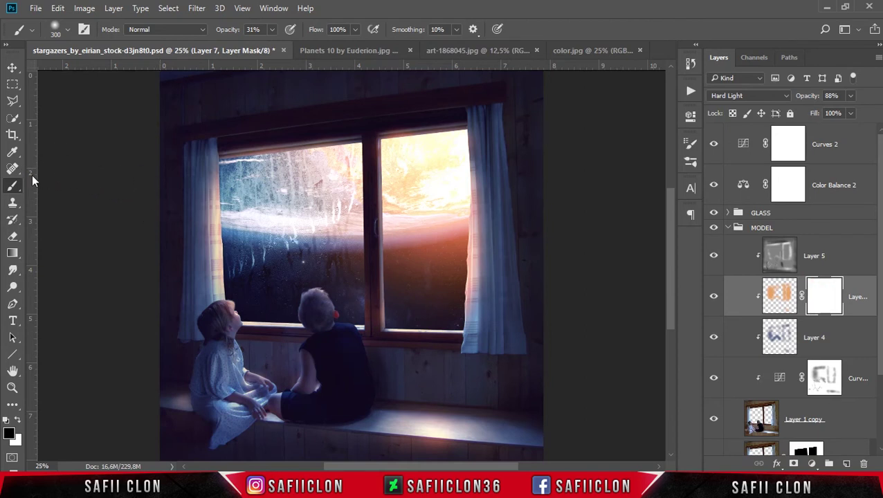
Paint out the glow over the window frame with a 133 px black brush at 25% opacity
left_click(67, 29)
left_click_drag(138, 75, 120, 74)
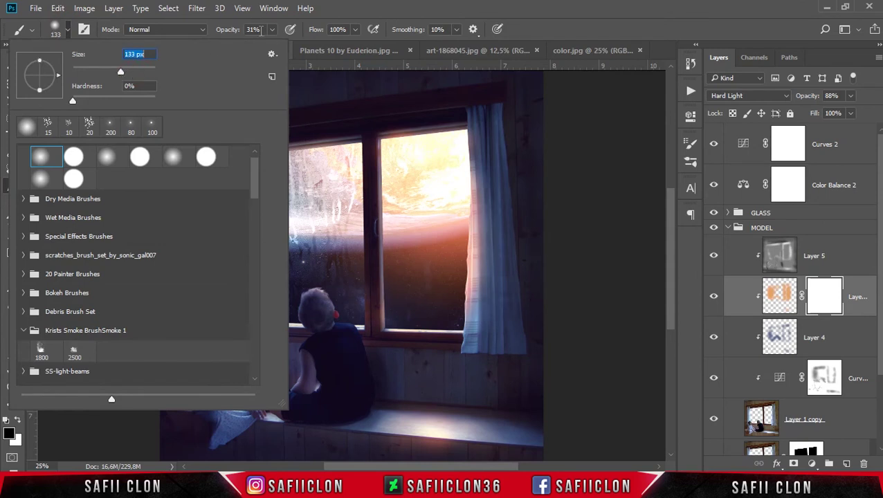
left_click(273, 29)
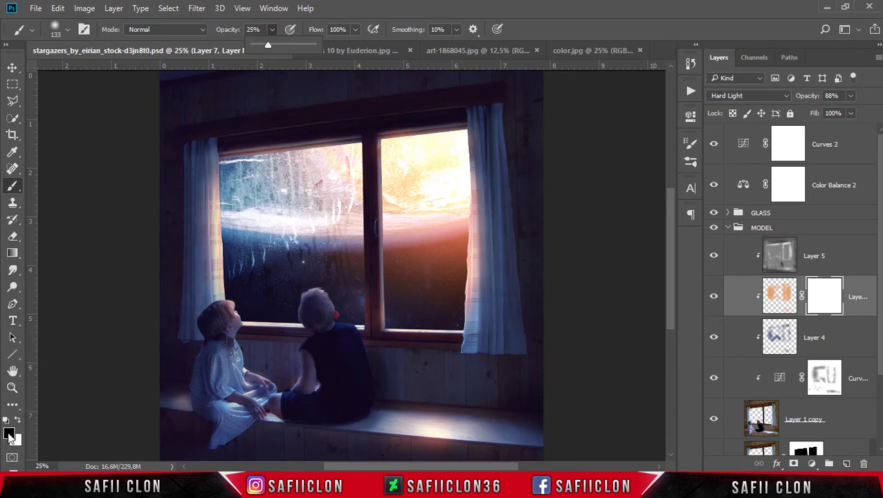
left_click(376, 126)
left_click(383, 125)
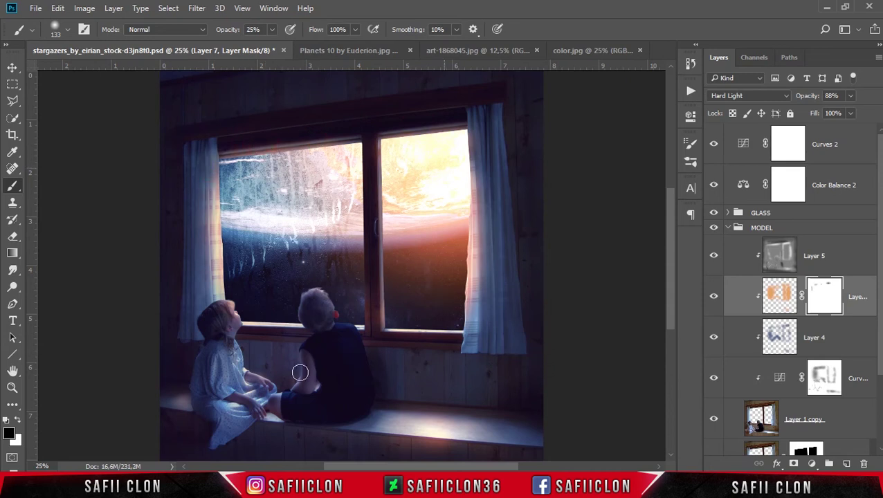
left_click(367, 318)
left_click(451, 121)
left_click(480, 123)
left_click(372, 141)
left_click(307, 135)
Collapse the MODEL group and select Layer 6, the warm glow layer
left_click(848, 150)
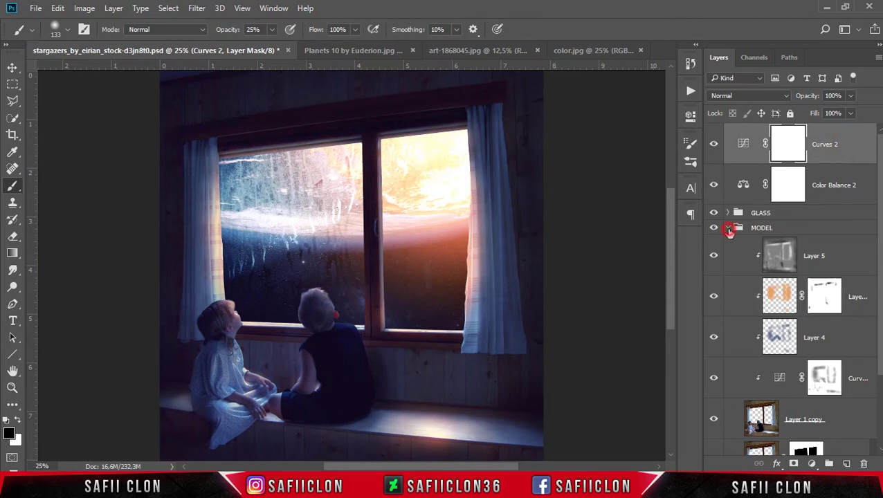
left_click(729, 229)
left_click(765, 233)
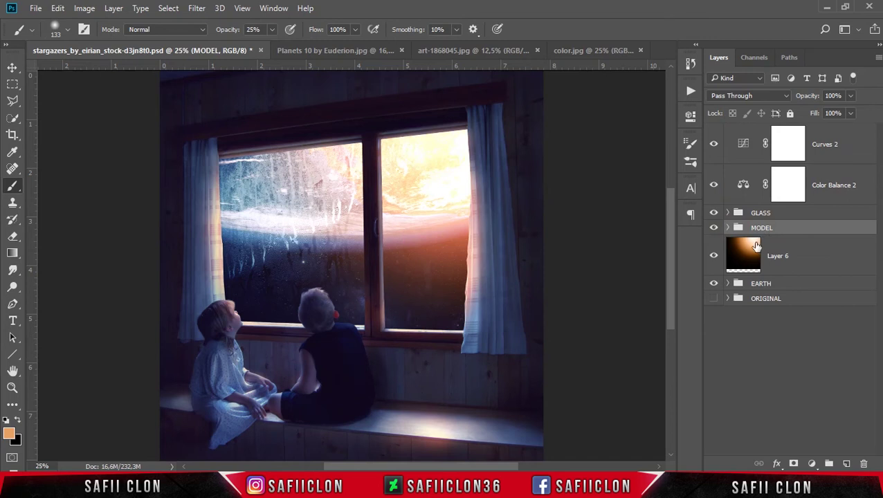
left_click(747, 258)
Move the Layer 6 warm glow further right and up with Free Transform
key("ctrl+t")
left_click_drag(468, 288, 501, 274)
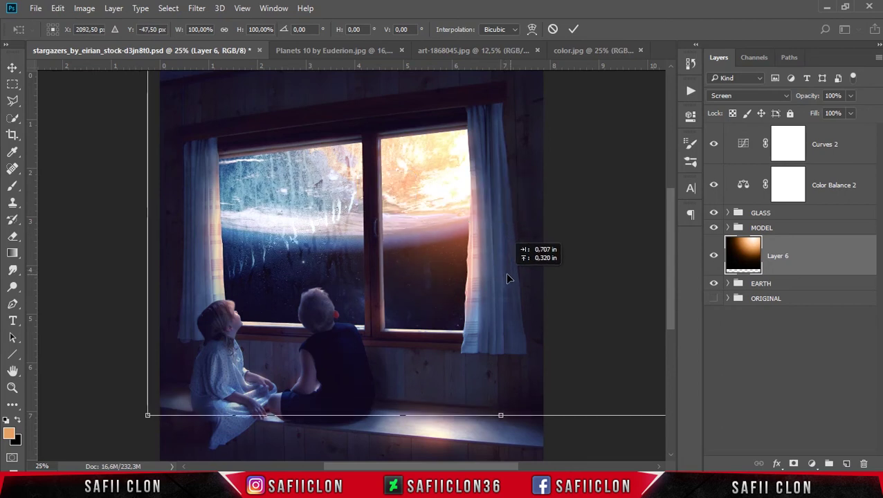
mouse_move(501, 274)
left_mouse_down()
mouse_move(511, 276)
mouse_move(510, 303)
mouse_move(516, 291)
left_mouse_up()
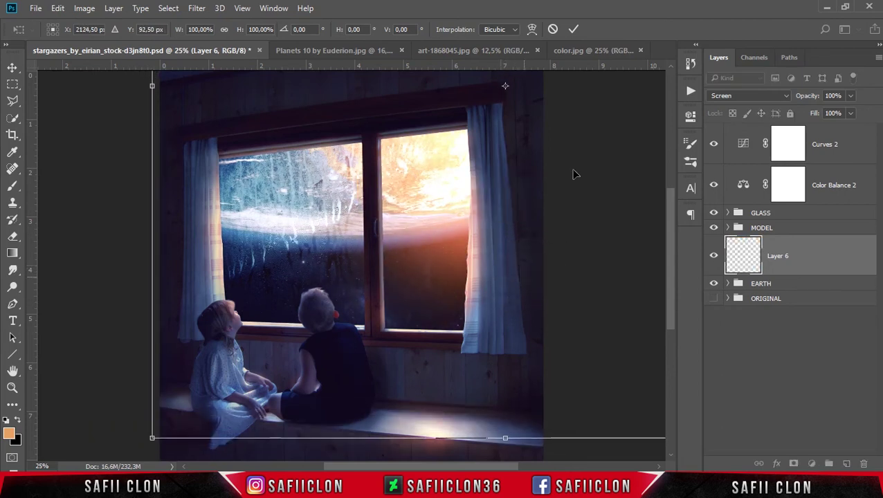
left_click(574, 29)
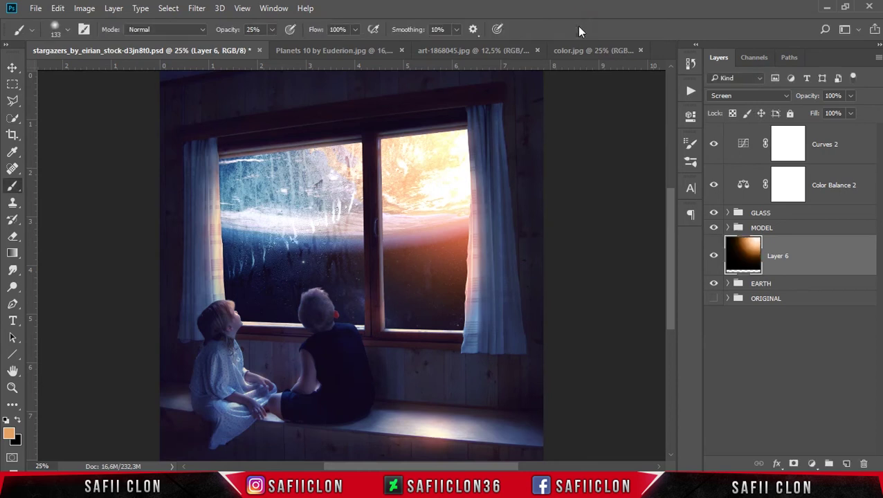
Lower the glow's opacity to 77%, then stamp all visible layers into a new Layer 8
left_click(851, 97)
left_click_drag(851, 113, 842, 115)
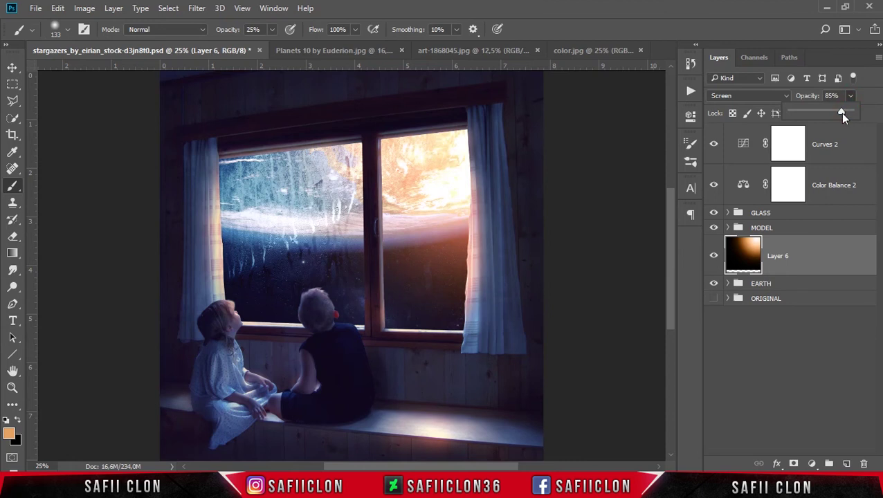
left_click(868, 97)
left_click(714, 256)
left_click(715, 256)
left_click(852, 97)
left_click(850, 114)
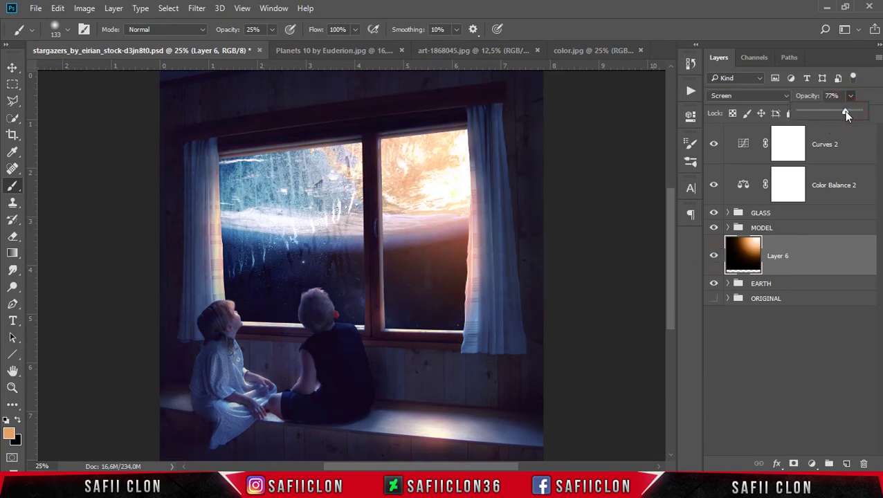
left_click(871, 97)
left_click(845, 143)
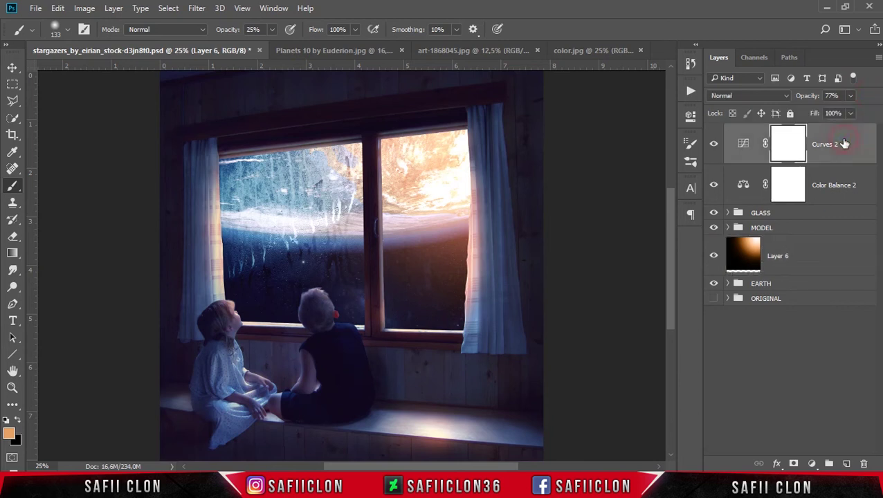
key("ctrl+shift+alt+e")
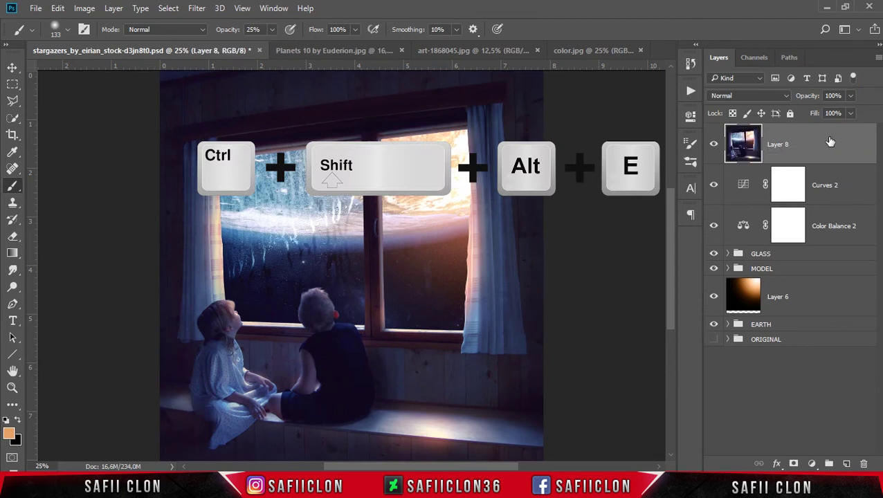
Convert stamped Layer 8 to a Smart Object and launch Nik Color Efex Pro 4 on it
left_click(821, 137)
right_click(823, 139)
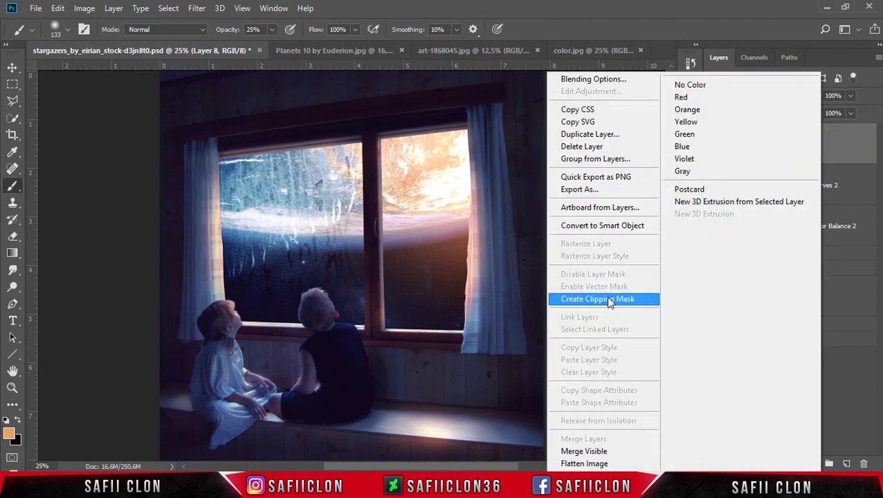
left_click(603, 225)
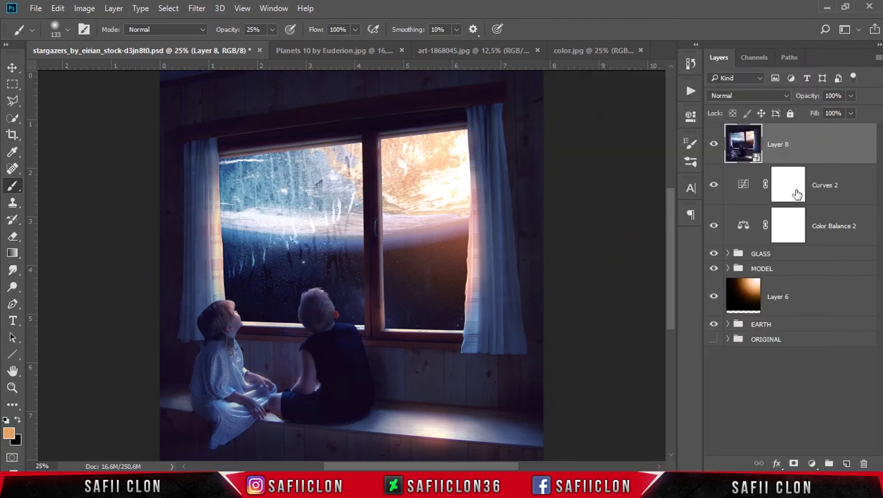
left_click(197, 9)
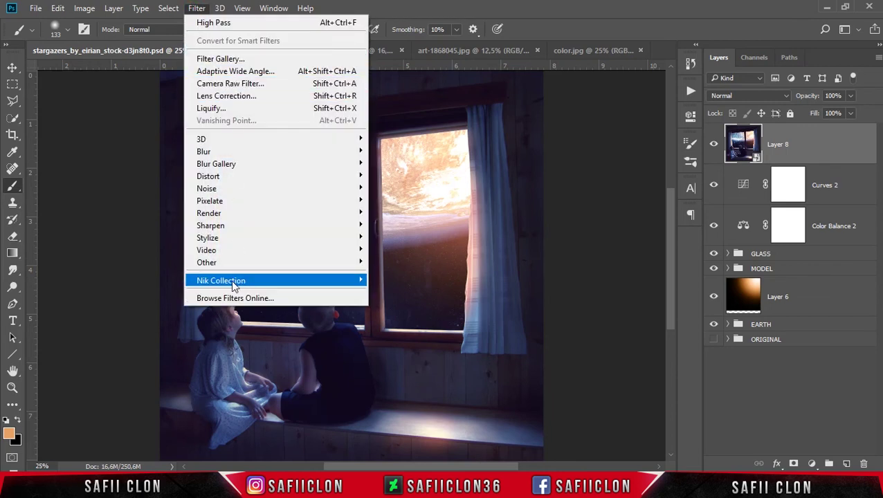
mouse_move(221, 280)
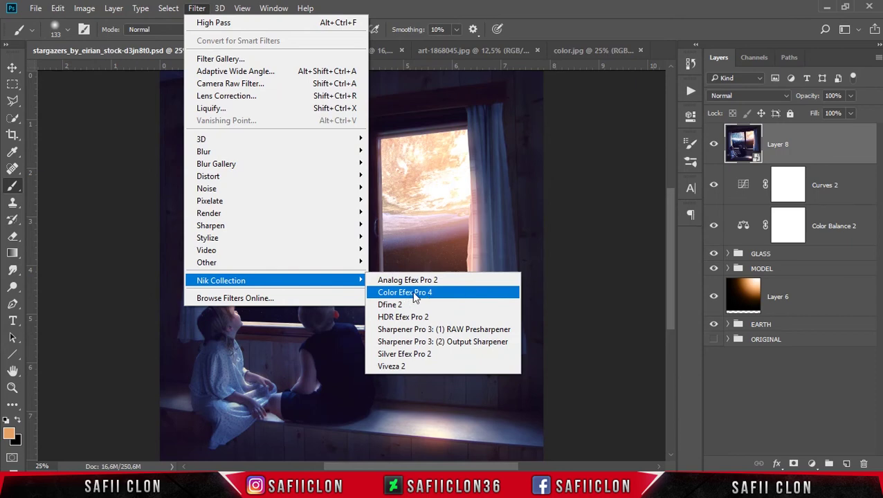
left_click(423, 293)
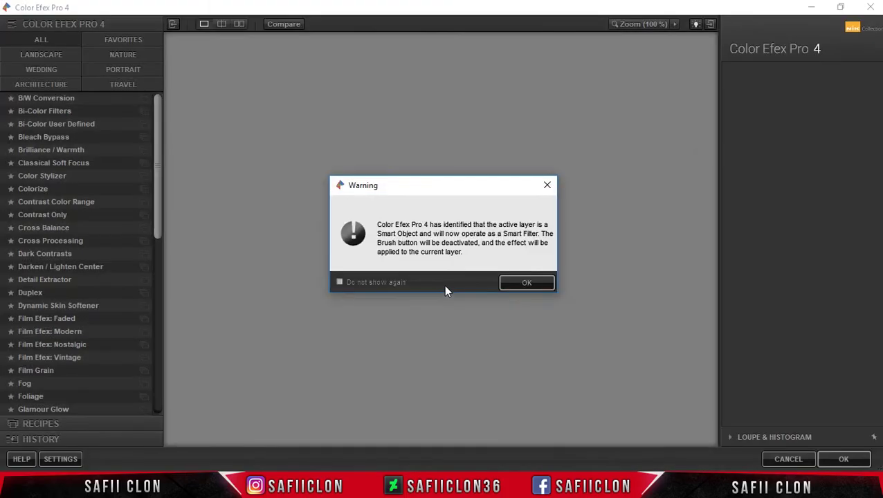
Apply Cross Processing method Y06 at 51% strength, tuning its shadows and highlights
left_click(536, 285)
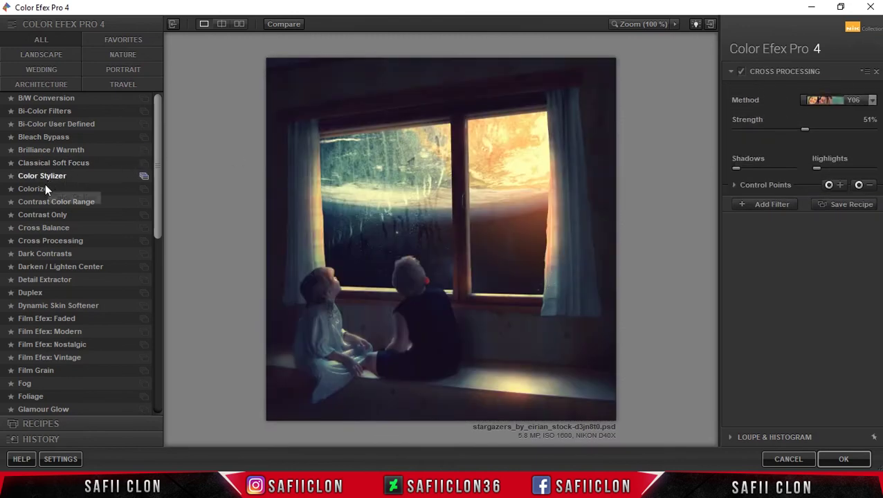
left_click(40, 241)
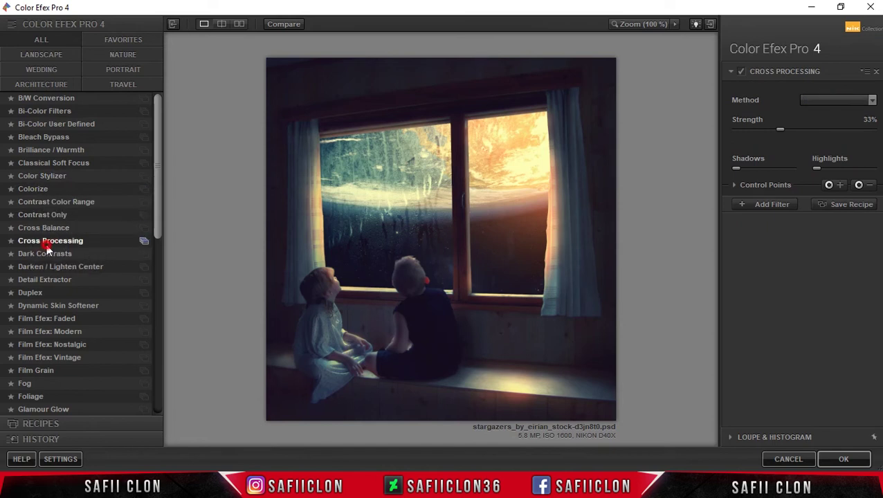
left_click(853, 104)
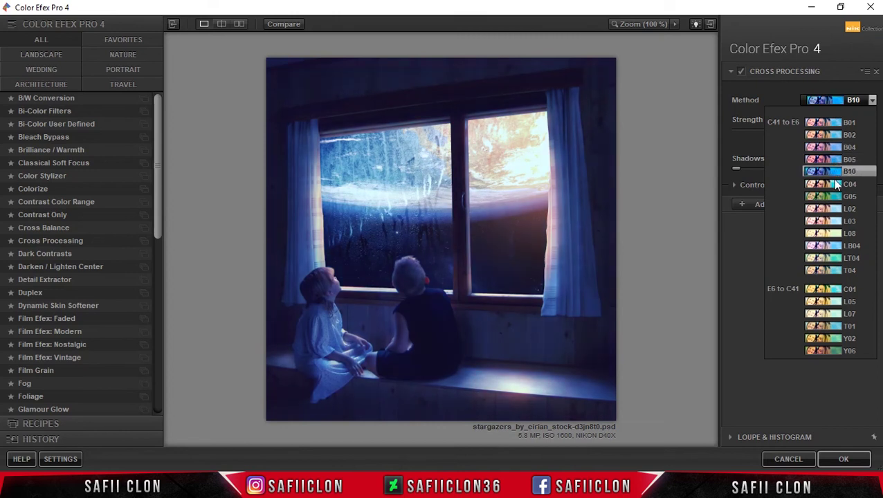
left_click(825, 352)
left_click_drag(780, 130, 806, 129)
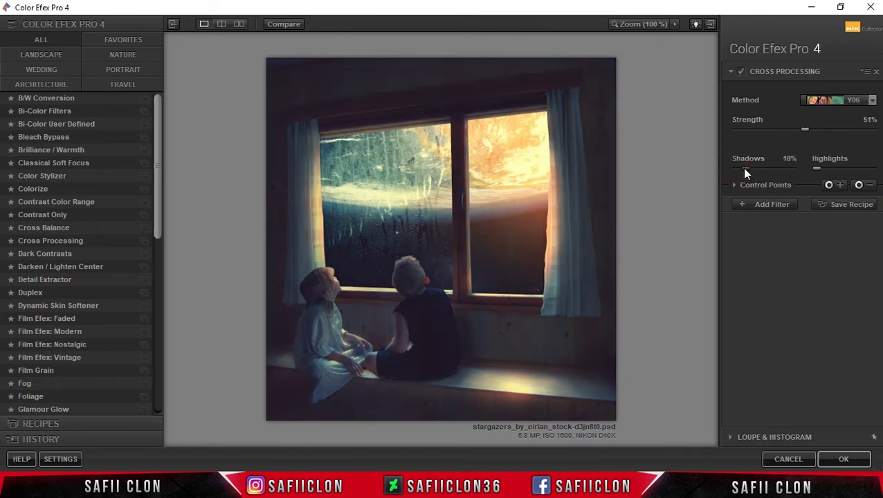
left_click_drag(750, 169, 743, 171)
left_click(817, 171)
left_click_drag(818, 171, 823, 170)
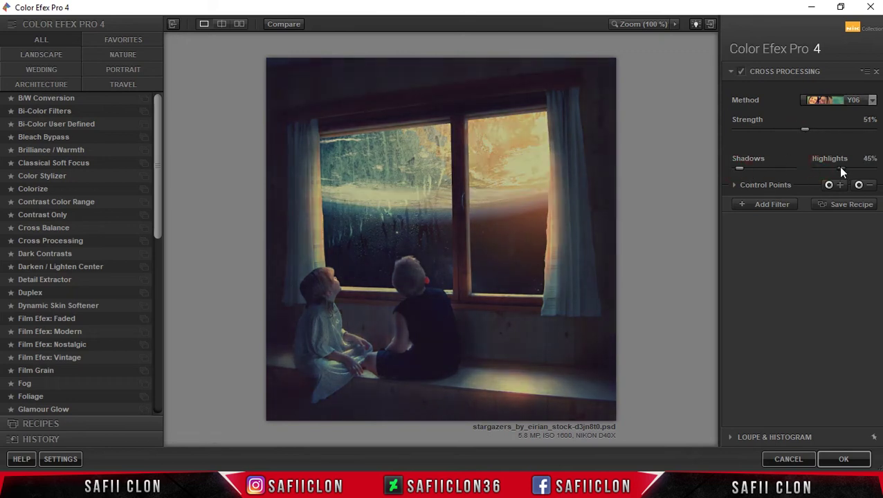
left_click_drag(824, 171, 818, 171)
left_click(765, 205)
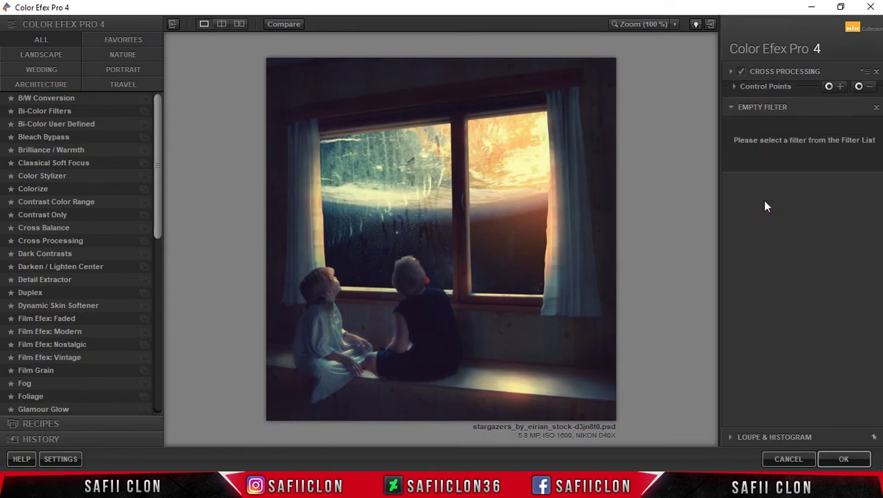
Add Brilliance / Warmth with slightly higher saturation and warmth
left_click(60, 155)
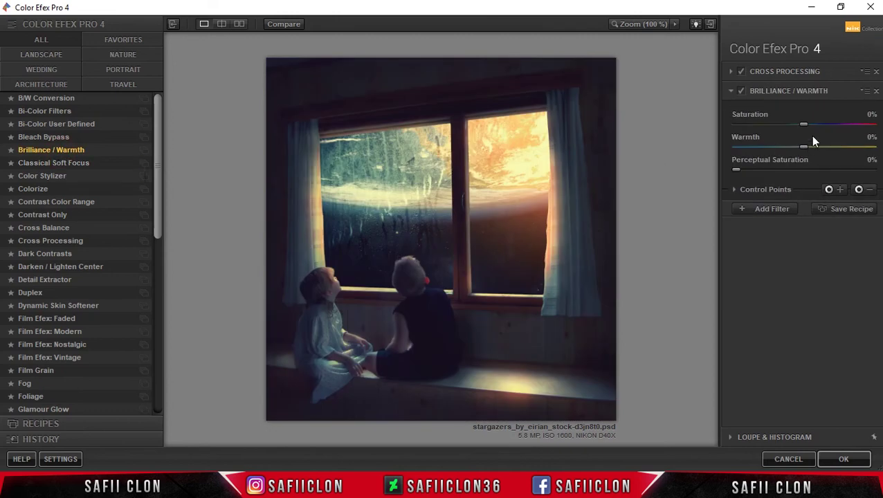
left_click(804, 127)
left_click_drag(807, 127, 815, 127)
left_click(807, 147)
left_click(769, 210)
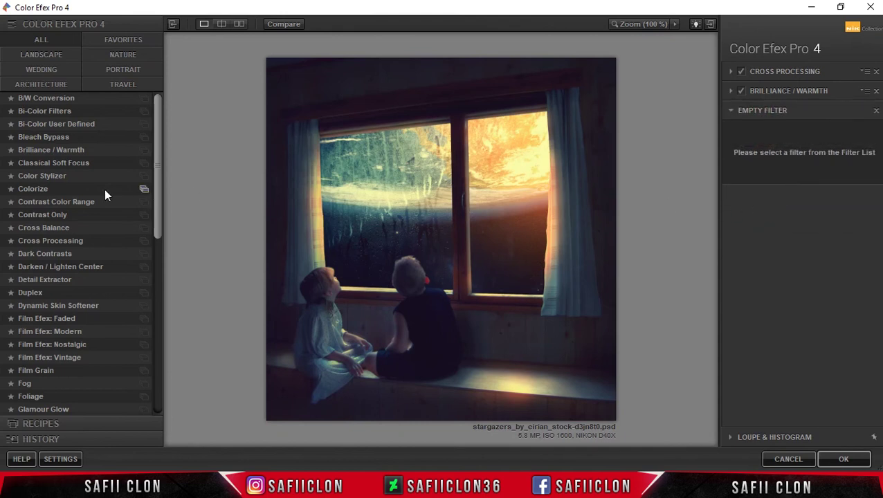
Add Classical Soft Focus method 1 with a little diffused detail and slightly more strength
left_click(43, 163)
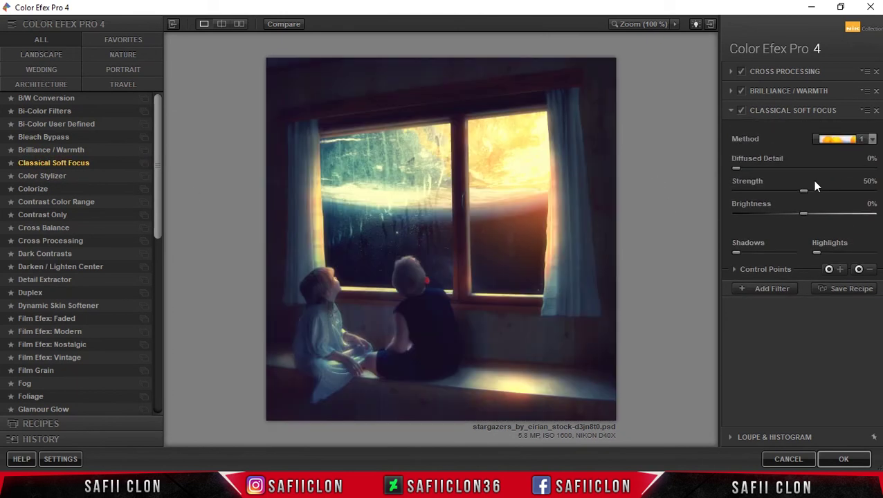
left_click(865, 141)
left_click(840, 161)
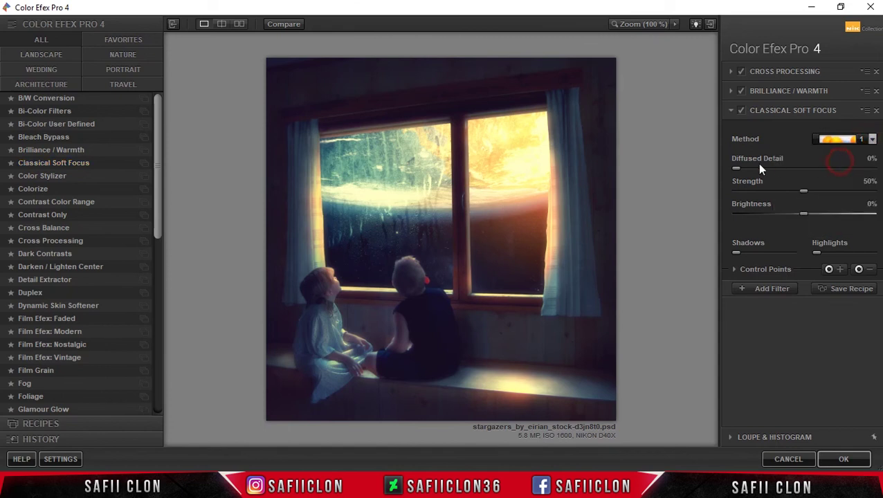
left_click_drag(734, 169, 753, 169)
left_click_drag(804, 190, 806, 189)
left_click(760, 289)
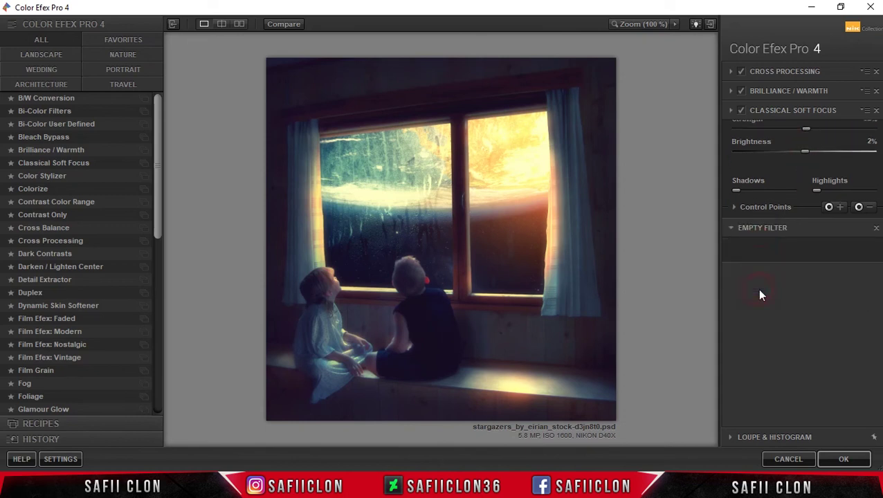
Add a reduced Detail Extractor with lifted shadows and apply the stack to Layer 8
left_click(33, 279)
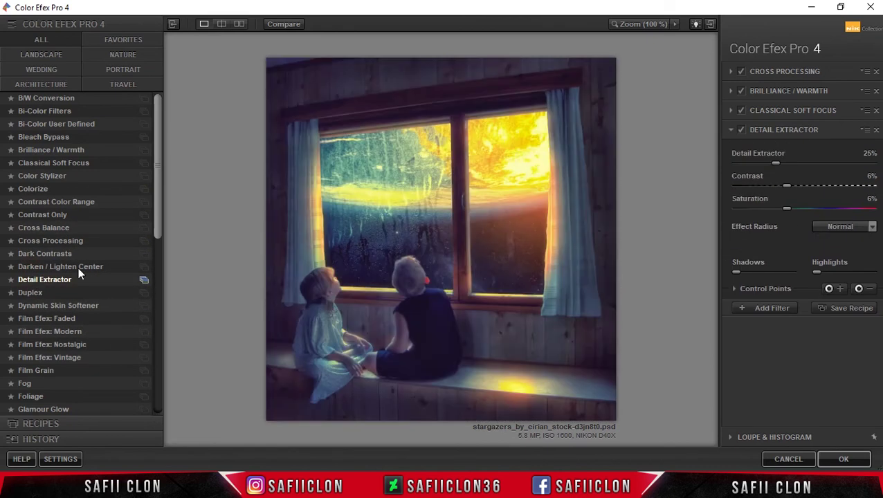
left_click_drag(774, 166, 745, 162)
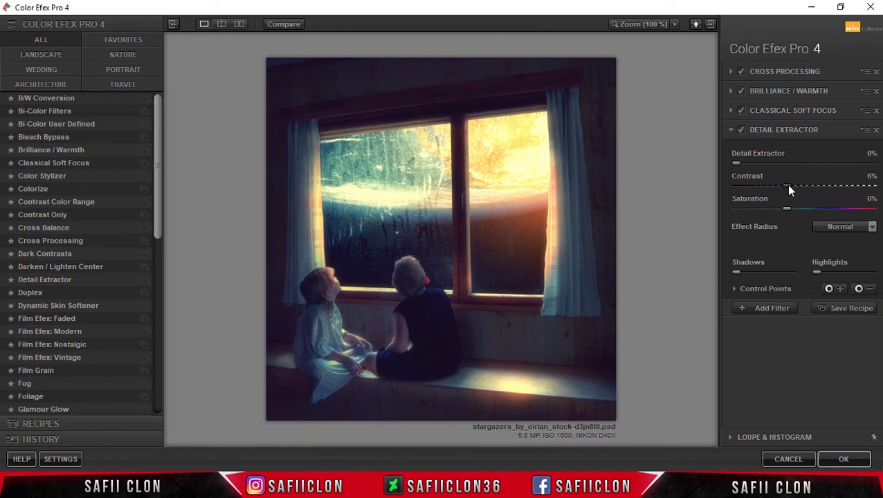
left_click(787, 209)
left_click_drag(736, 272, 740, 275)
left_click(845, 461)
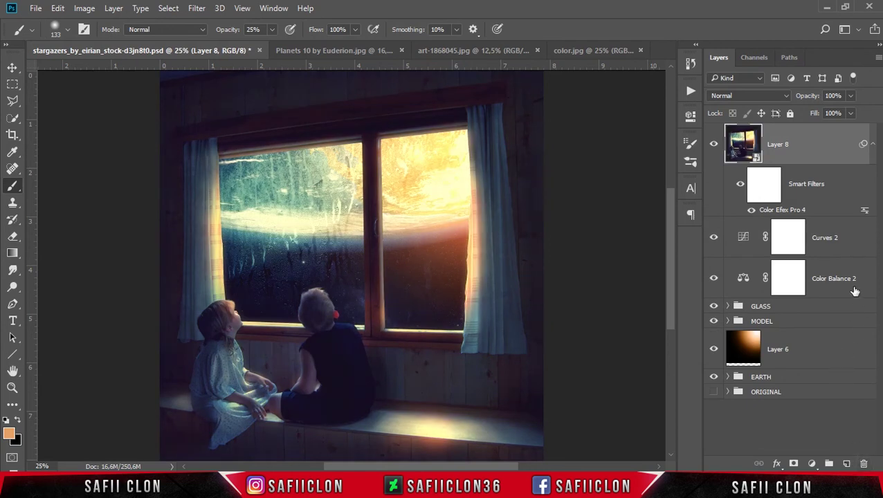
left_click(814, 144)
In the Camera Raw Filter, set Exposure +0,20, Contrast +13, Shadows +14 and Clarity +9
left_click(197, 10)
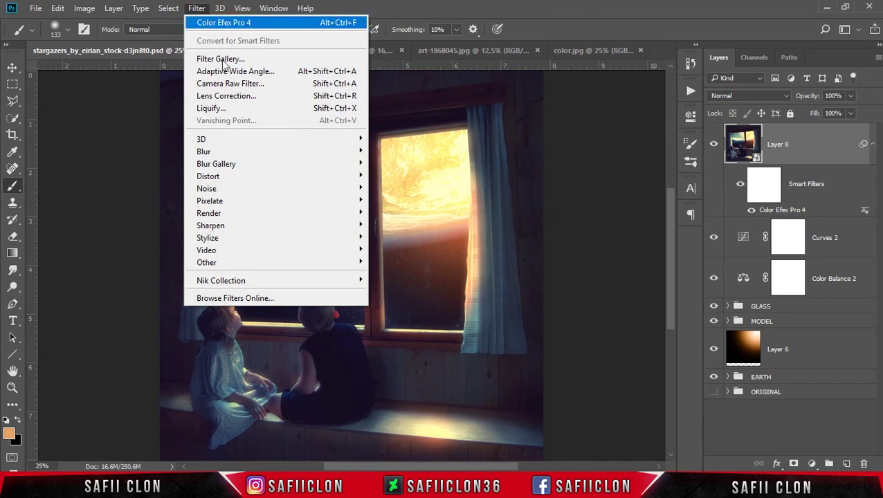
left_click(248, 84)
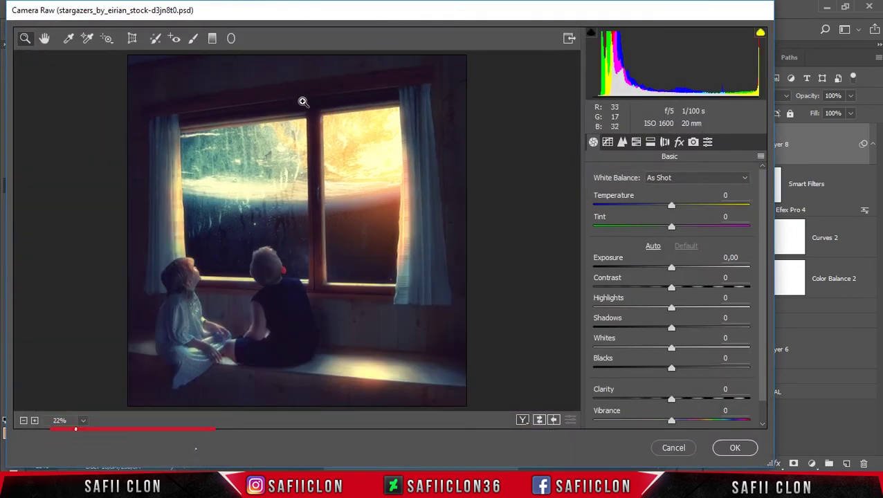
left_click(672, 270)
mouse_move(674, 270)
left_mouse_down()
mouse_move(681, 328)
mouse_move(666, 368)
left_mouse_up()
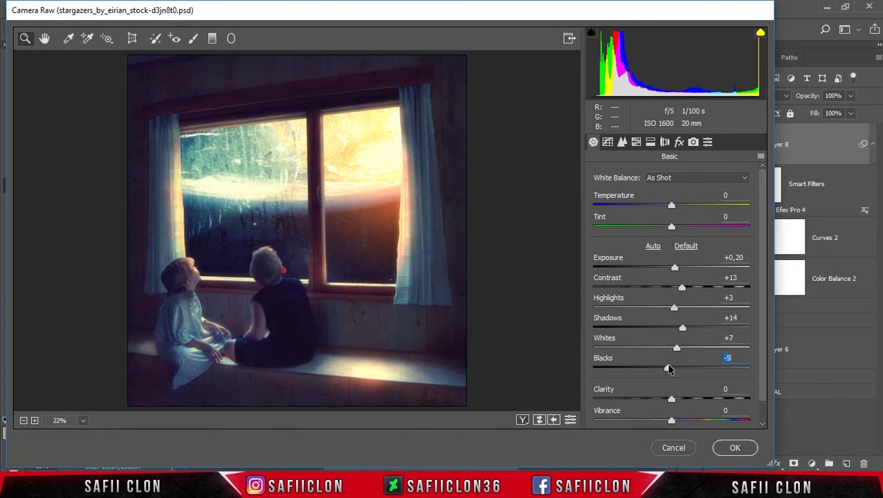
left_click_drag(672, 399, 680, 399)
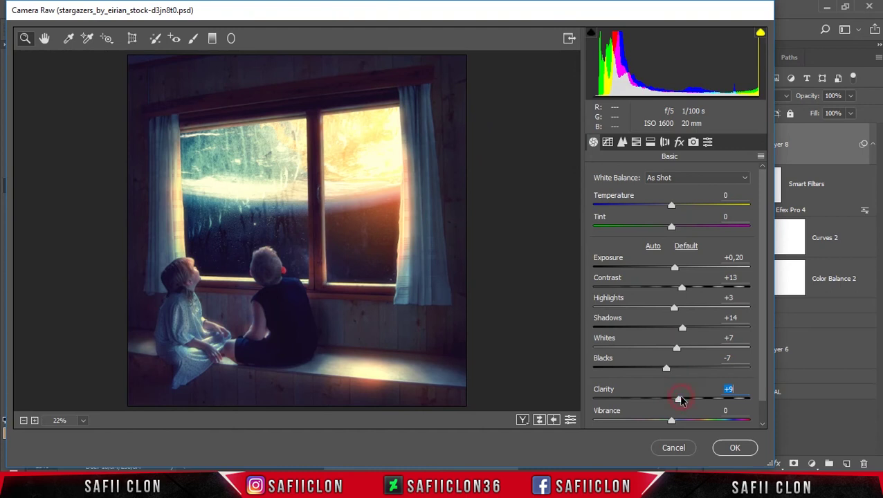
Lift the tone curve's black point to output 8 for a faded look
left_click(611, 143)
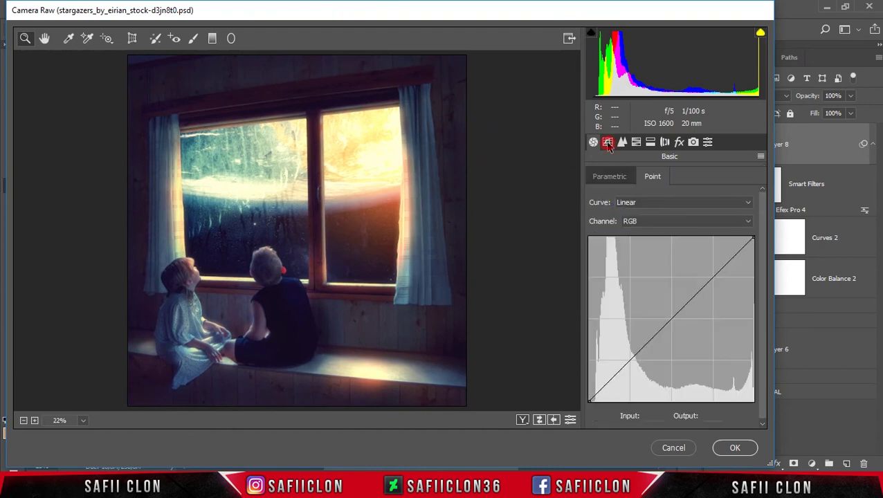
left_click(672, 320)
left_click_drag(590, 401, 584, 398)
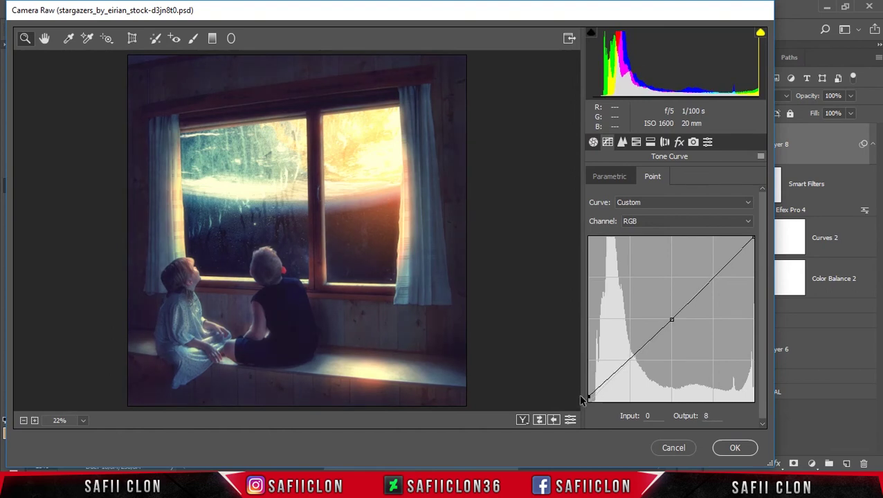
Shift the red and aqua hues and boost saturation to red +9, aqua +18
left_click(636, 142)
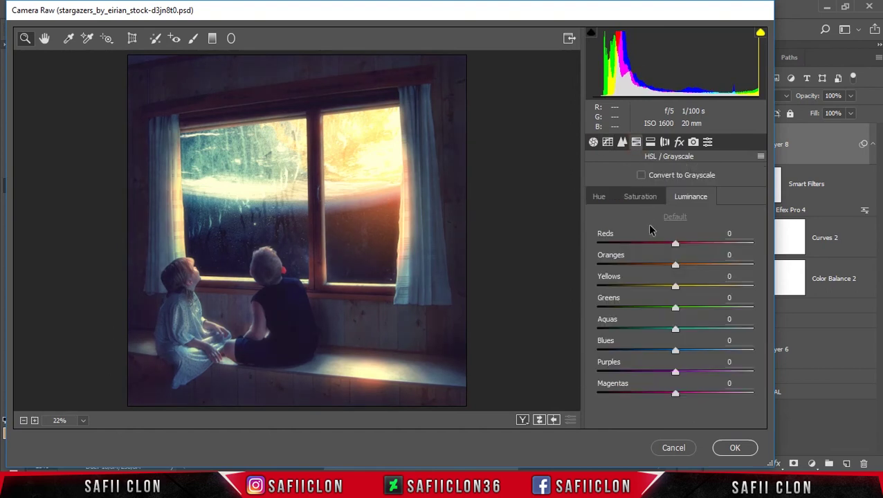
left_click(599, 197)
left_click_drag(676, 244, 656, 245)
mouse_move(677, 334)
left_mouse_down()
mouse_move(657, 335)
mouse_move(683, 375)
mouse_move(655, 400)
left_mouse_up()
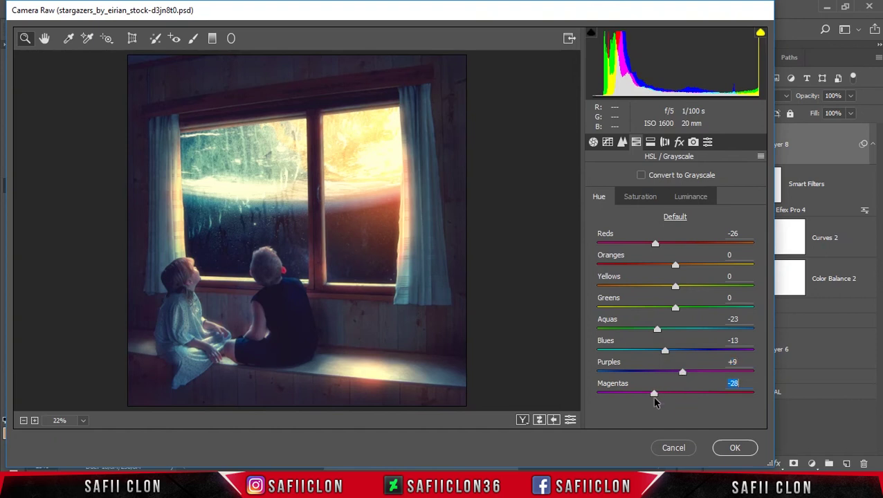
left_click(640, 196)
mouse_move(676, 245)
left_mouse_down()
mouse_move(683, 247)
mouse_move(673, 268)
left_mouse_up()
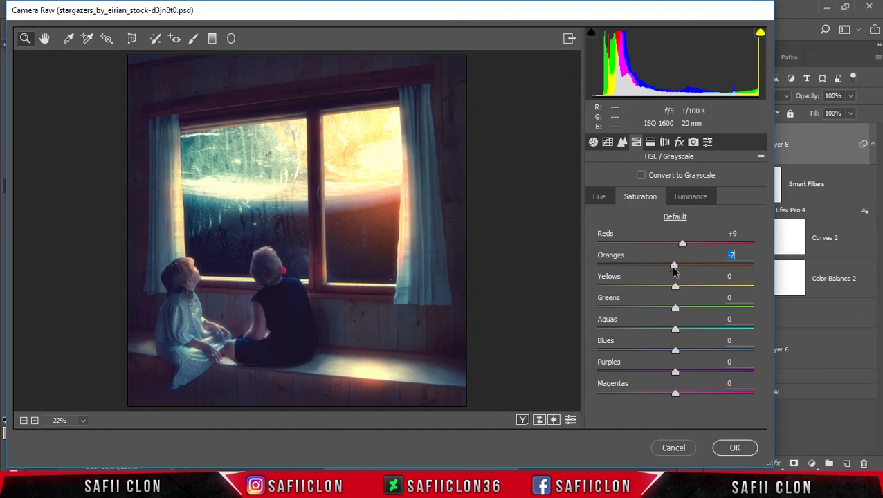
mouse_move(676, 331)
left_mouse_down()
mouse_move(692, 333)
mouse_move(679, 395)
left_mouse_up()
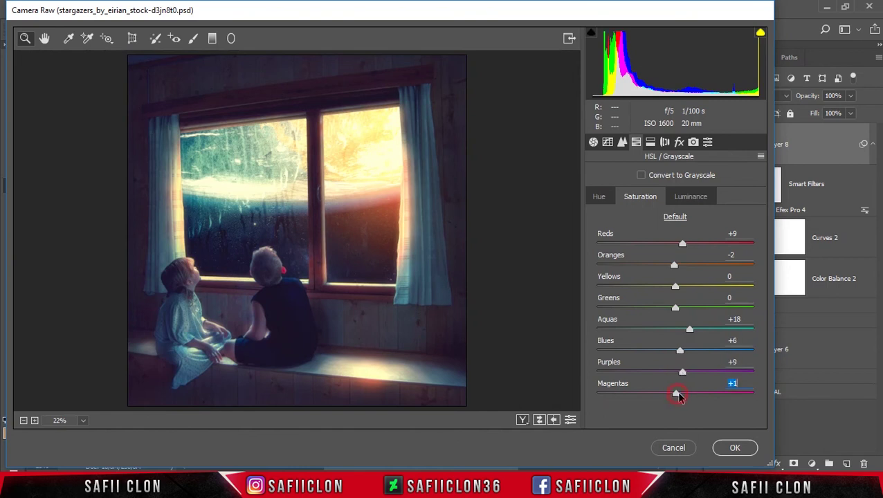
Darken red luminance slightly and brighten the aqua and purple tones
left_click(691, 197)
left_click_drag(675, 245, 668, 267)
left_click_drag(676, 329, 660, 352)
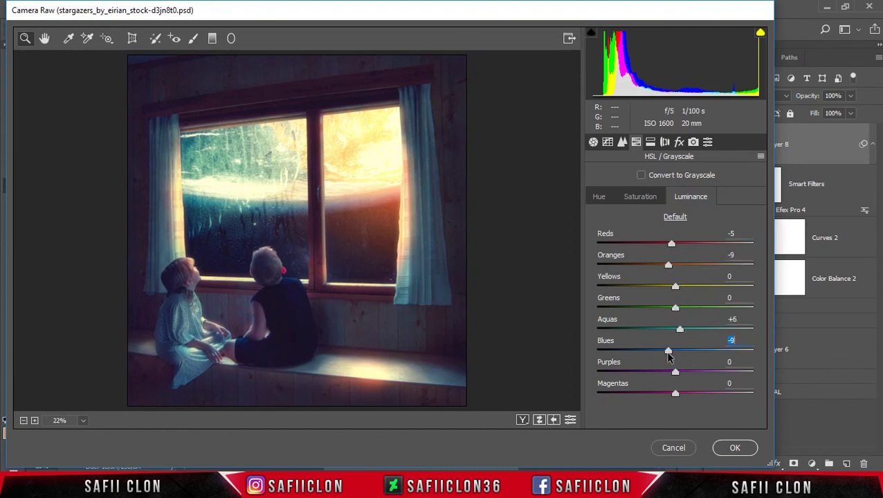
left_click_drag(676, 373, 672, 396)
Set Dehaze to -2 and Grain Amount to 23, then apply the Camera Raw Filter
left_click(678, 142)
left_click_drag(671, 199, 670, 199)
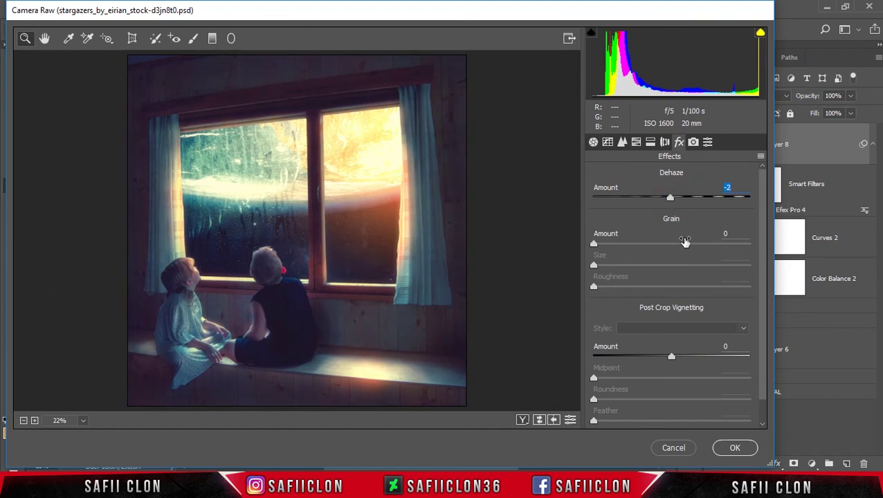
left_click(595, 246)
left_click_drag(596, 247, 629, 248)
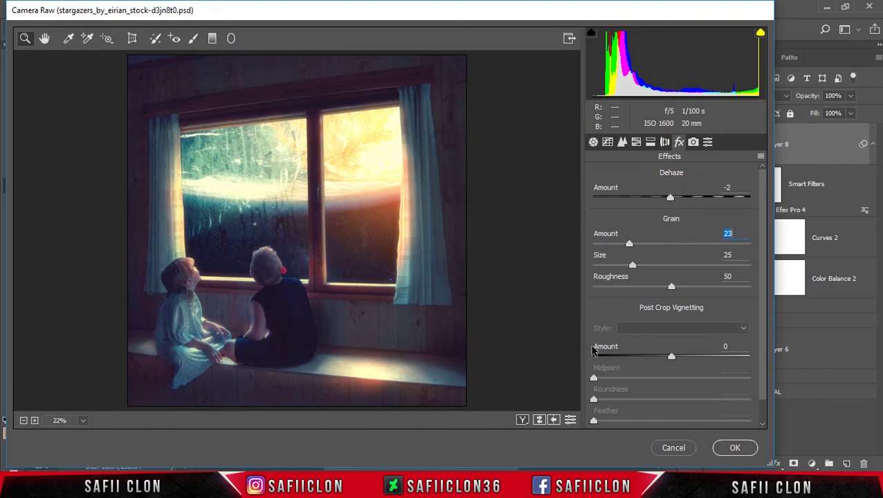
left_click(735, 448)
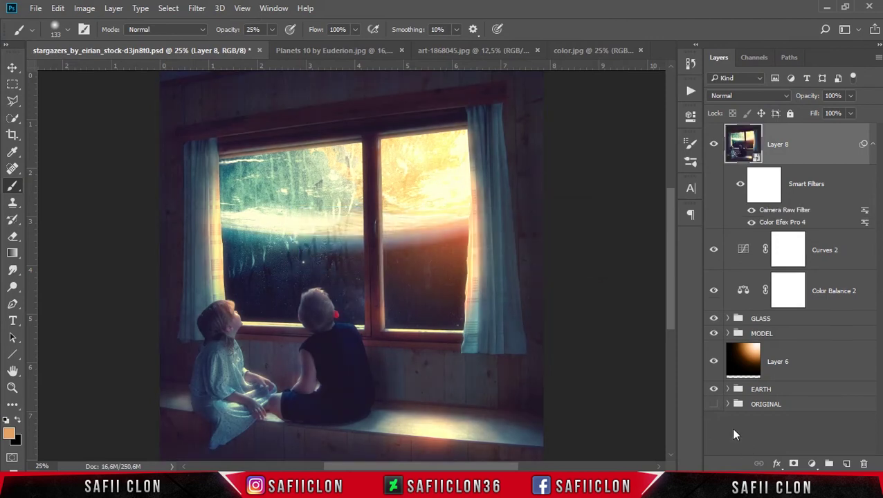
Compare with Layer 8 toggled off, then stamp all visible layers into a new Layer 9
left_click(713, 147)
left_click(712, 147)
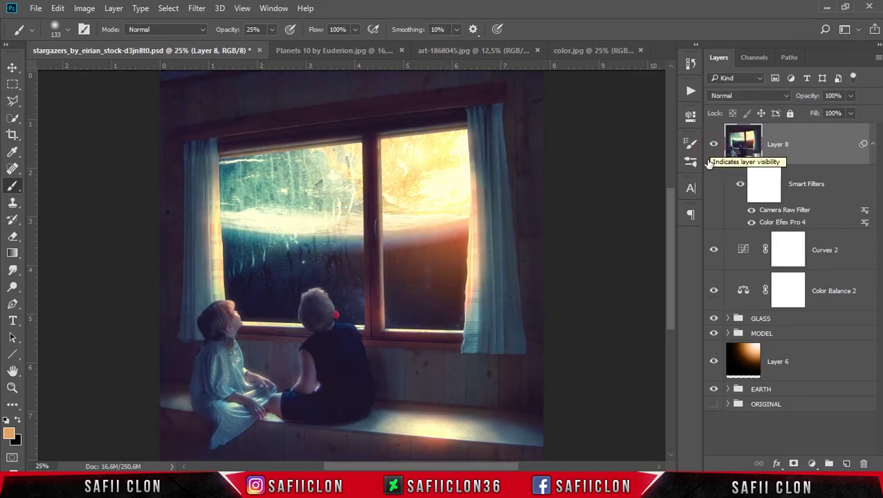
left_click(817, 144)
key("ctrl+shift+alt+e")
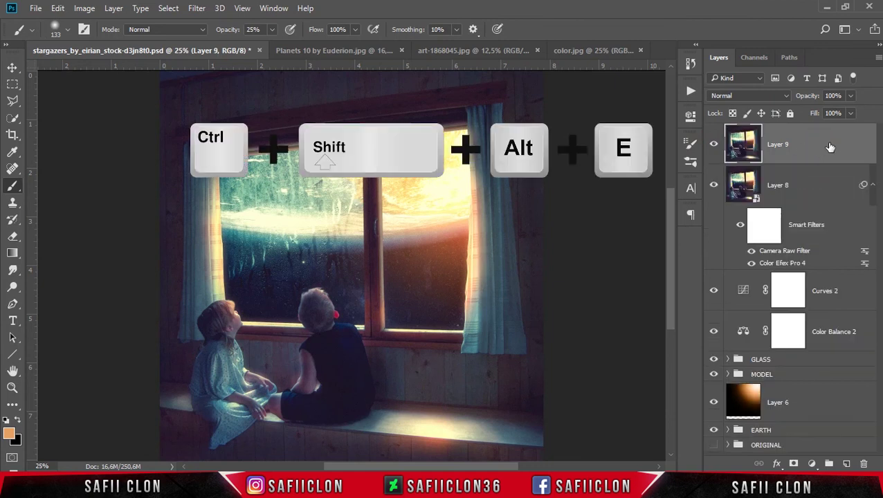
Set Layer 9's blend mode to Linear Light and bring up the High Pass filter
left_click(822, 143)
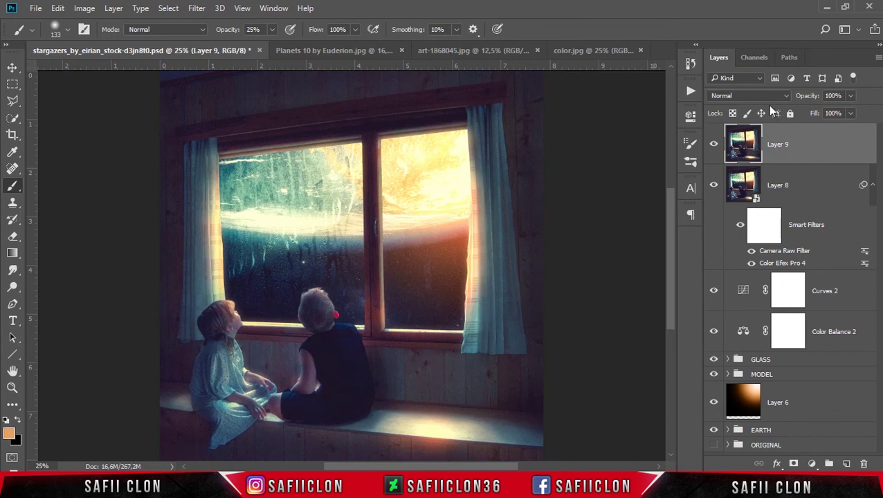
left_click(763, 95)
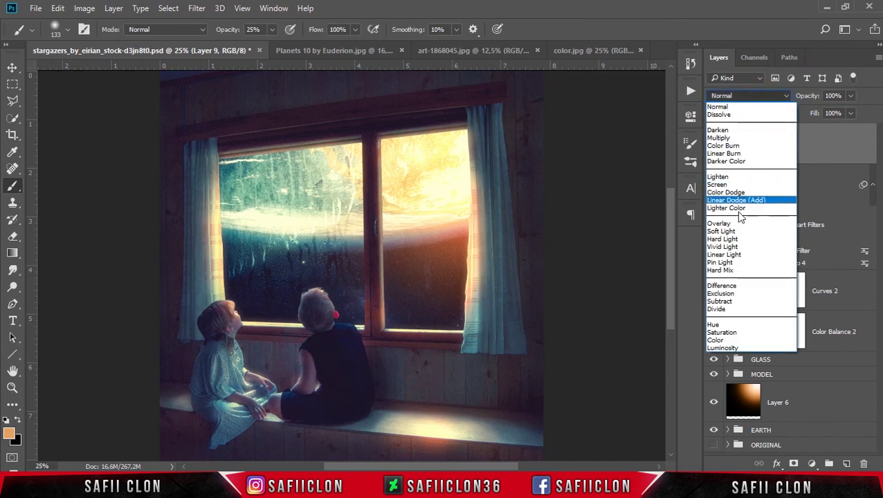
left_click(750, 256)
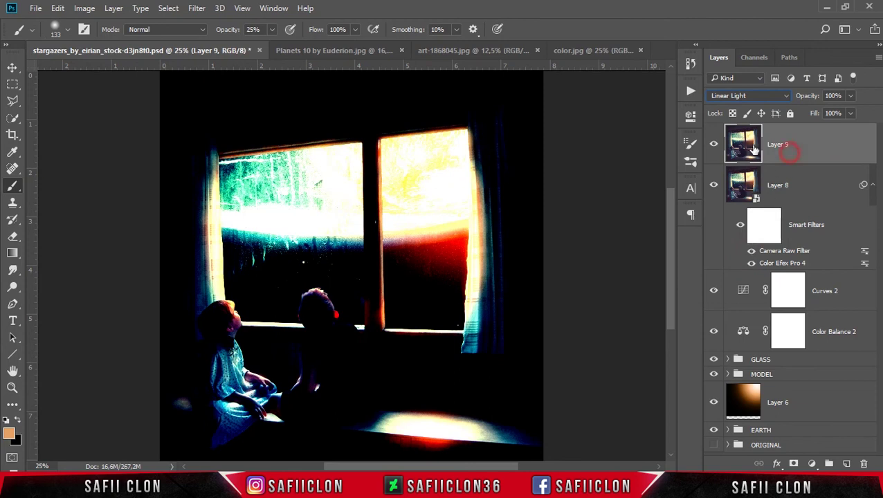
left_click(197, 8)
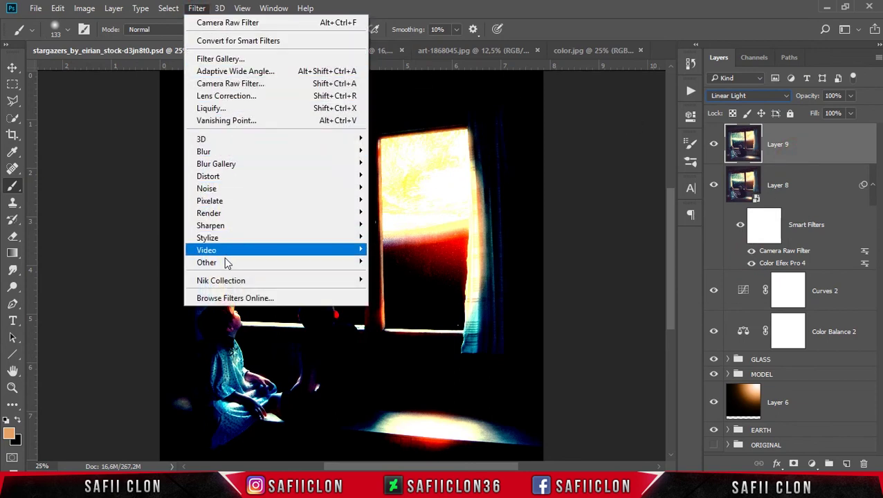
mouse_move(206, 263)
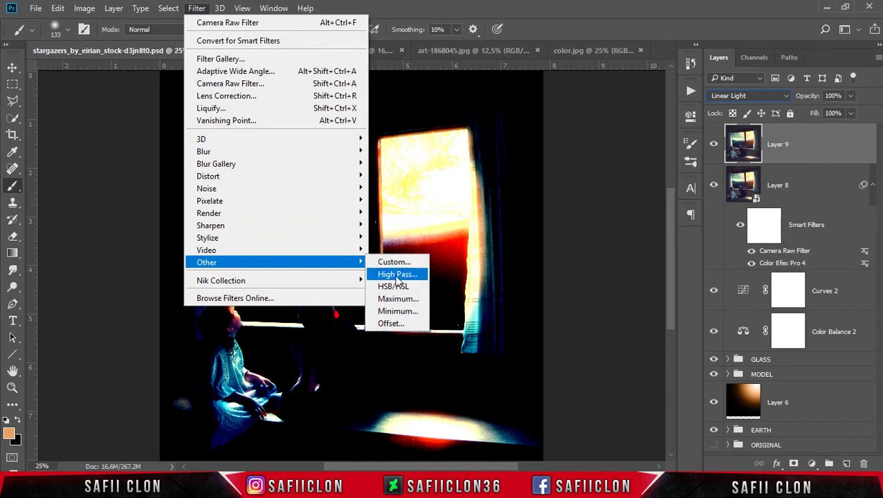
left_click(399, 275)
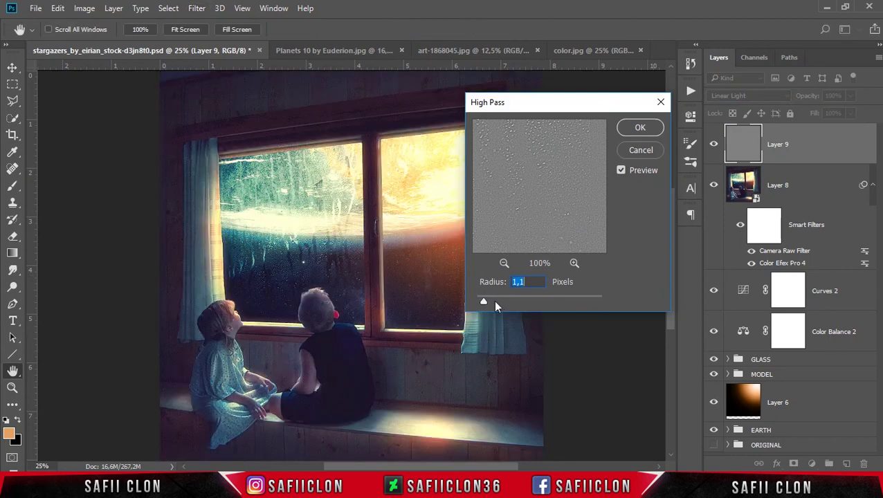
Apply High Pass to Layer 9 with a 1,2-pixel radius
mouse_move(485, 303)
left_mouse_down()
mouse_move(516, 305)
mouse_move(484, 302)
left_mouse_up()
left_click_drag(485, 306, 484, 302)
left_click(641, 128)
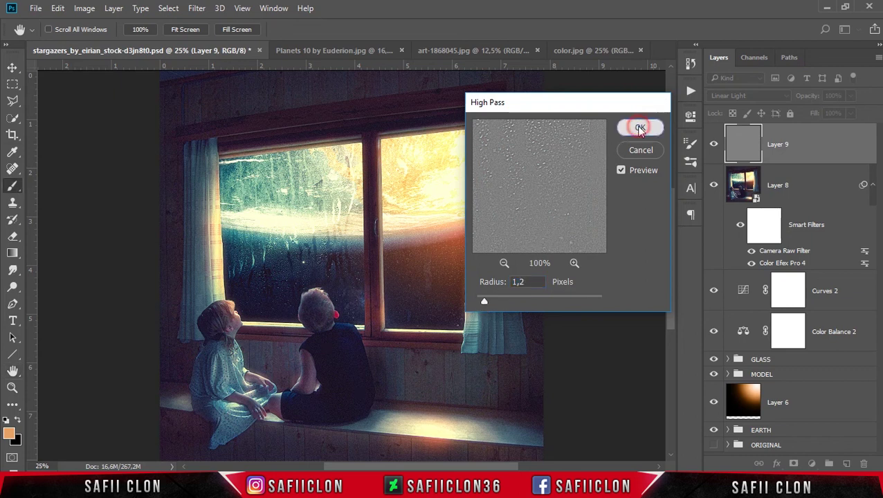
key("b")
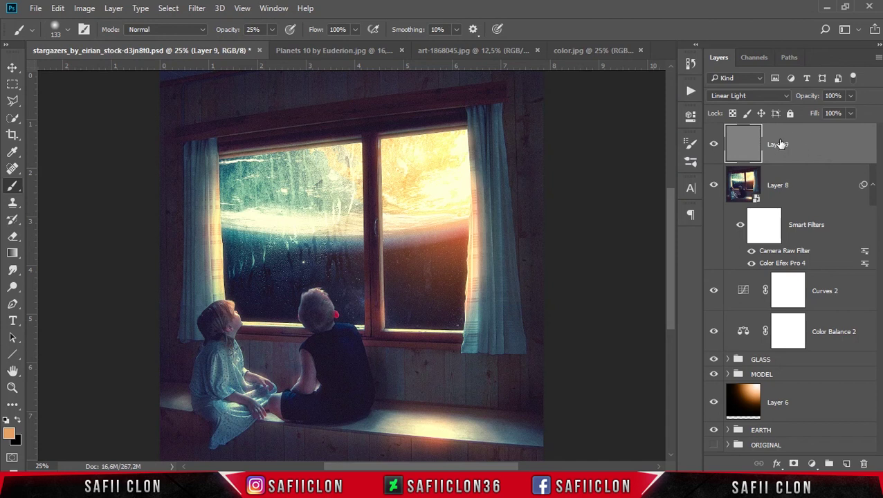
left_click(812, 144)
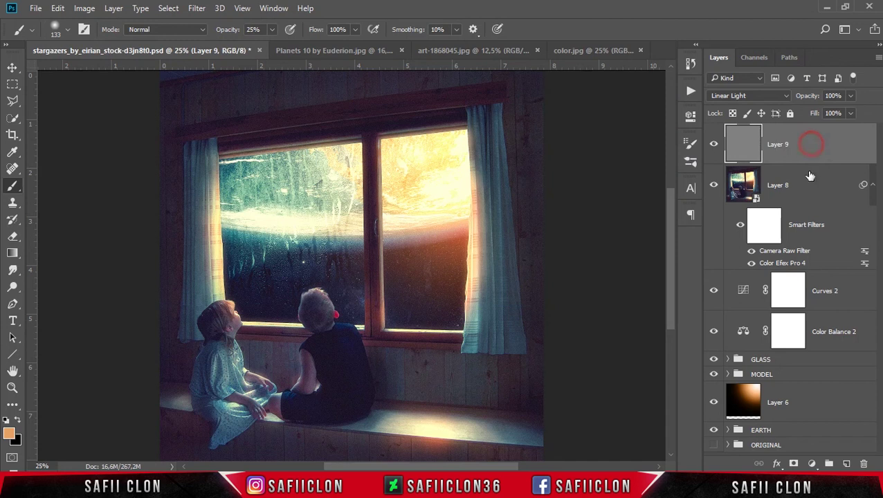
Add a layer mask to Layer 9, target it, and pick the Brush tool
left_click(794, 464)
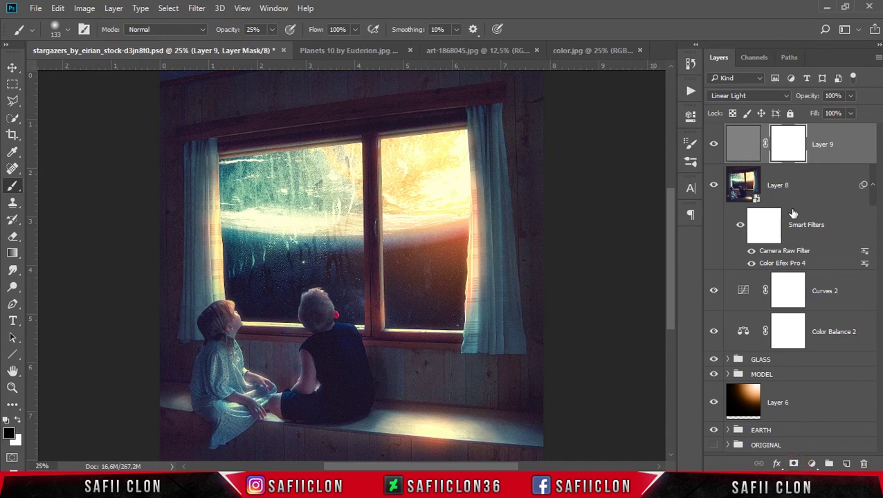
left_click(784, 147)
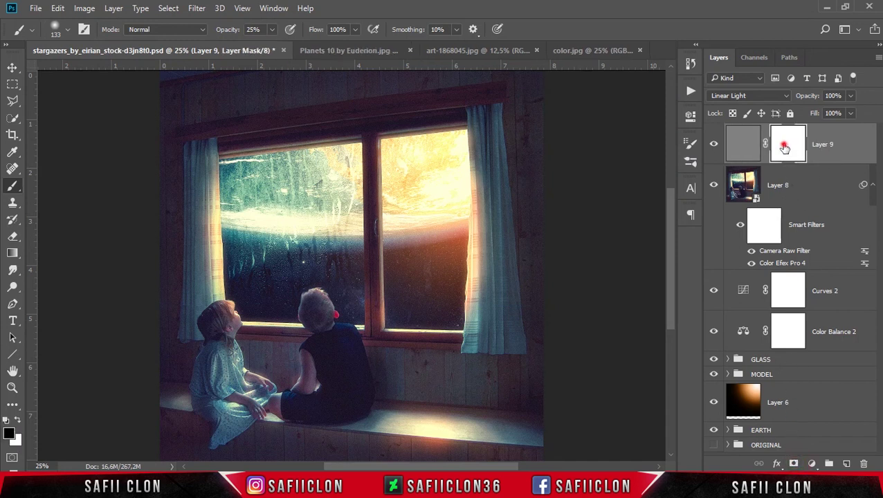
right_click(13, 186)
left_click(54, 184)
Set the soft brush to 47% opacity and about 400 px size
left_click(67, 29)
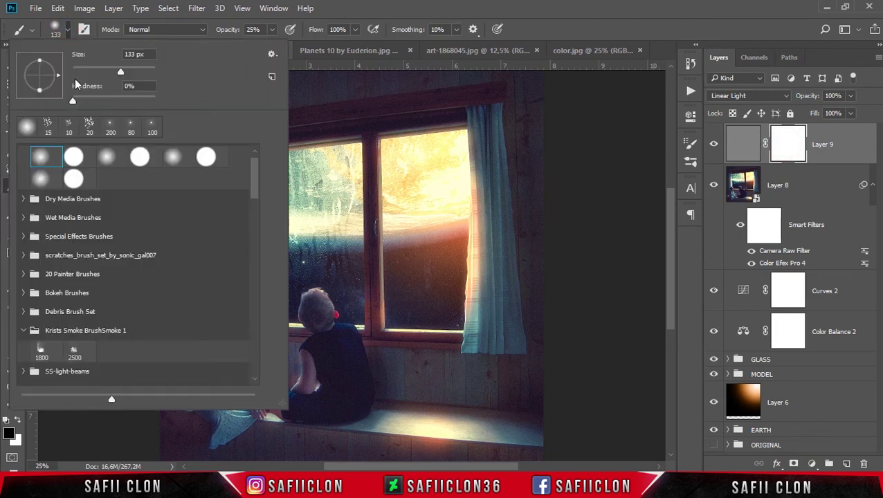
left_click_drag(121, 72, 132, 73)
left_click(281, 32)
left_click(272, 29)
left_click_drag(274, 44, 284, 47)
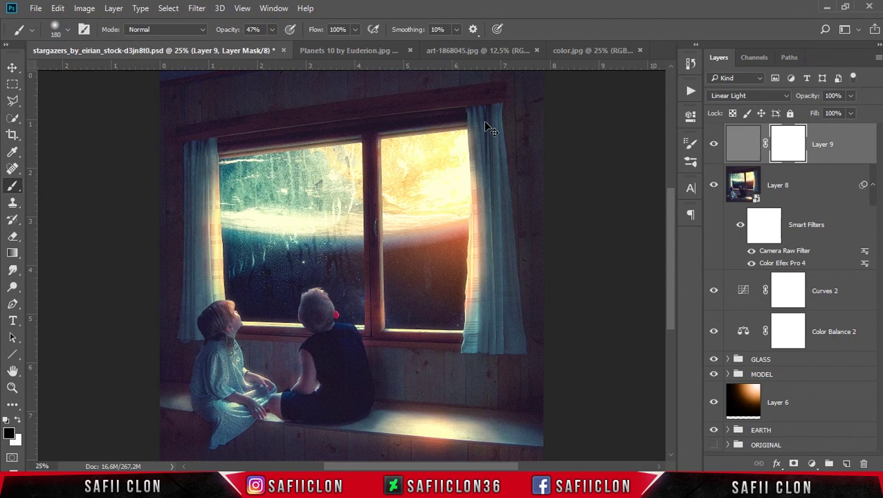
key("ctrl+minus")
key("ctrl+minus")
key("bracketright")
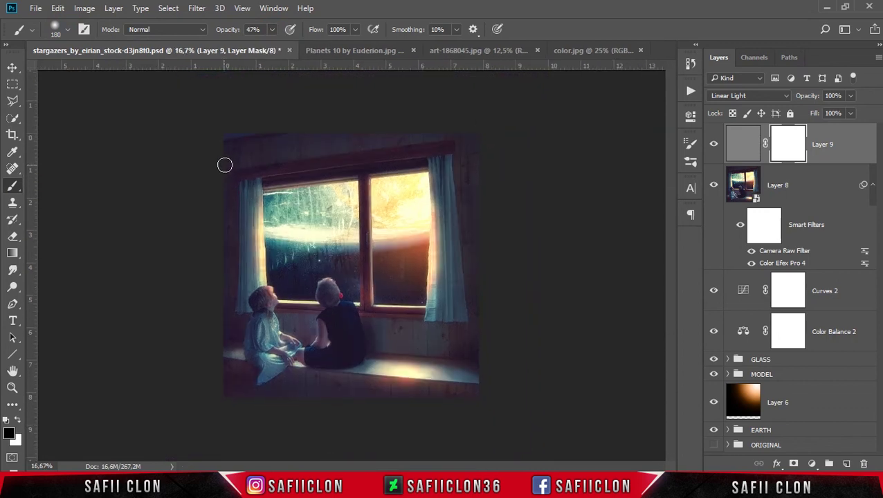
key("bracketright")
key("bracketright")
key("bracketright")
Paint the mask black along the right edge and over the children to hide sharpening
left_click_drag(472, 144, 425, 403)
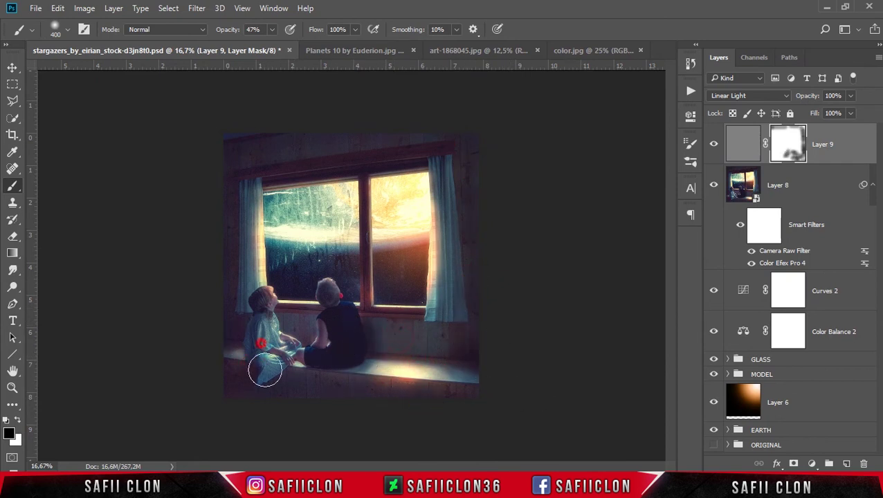
key("ctrl+plus")
key("bracketleft")
key("bracketleft")
key("bracketleft")
mouse_move(197, 438)
left_mouse_down()
mouse_move(345, 379)
mouse_move(329, 339)
left_mouse_up()
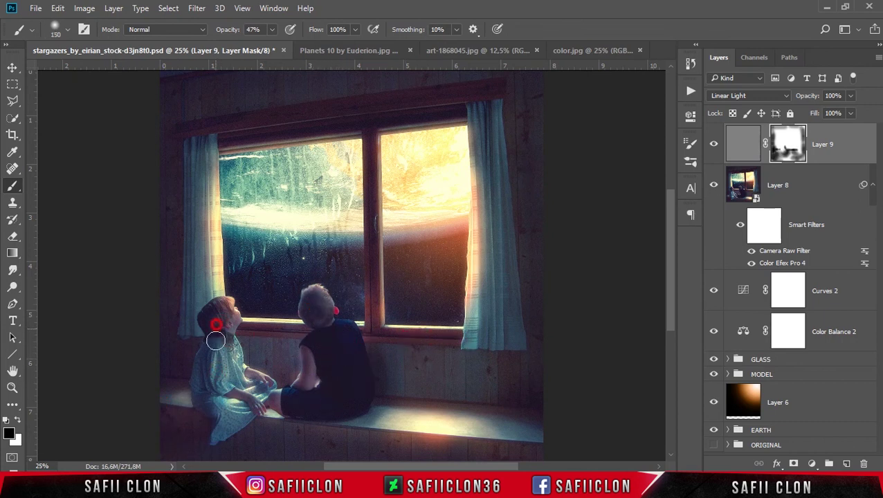
scroll(281, 445, "down", 2)
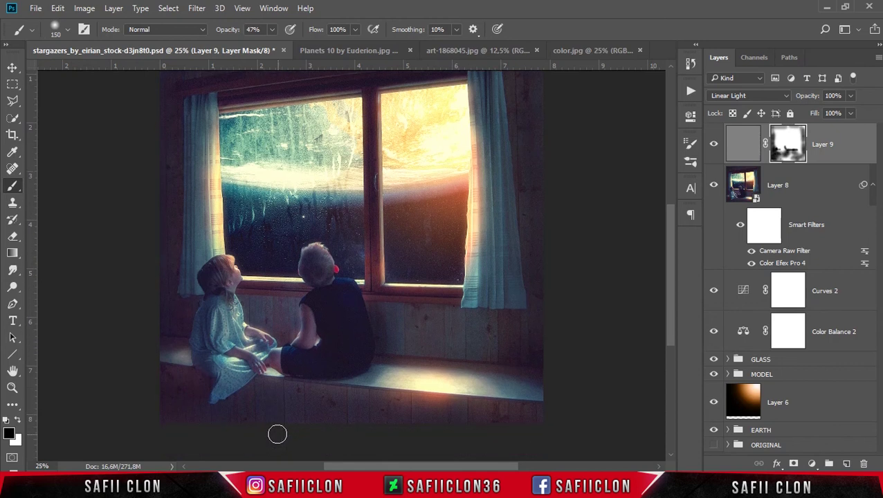
key("bracketright")
key("bracketright")
key("bracketright")
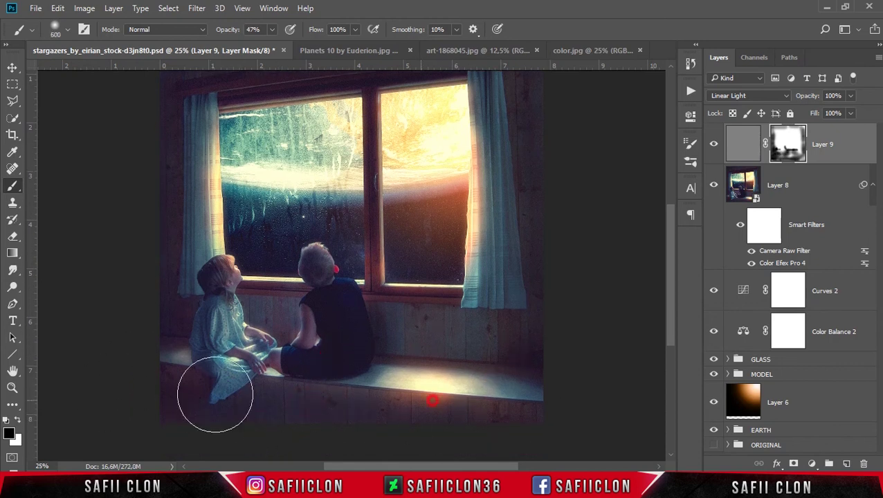
key("bracketleft")
scroll(355, 384, "up", 4)
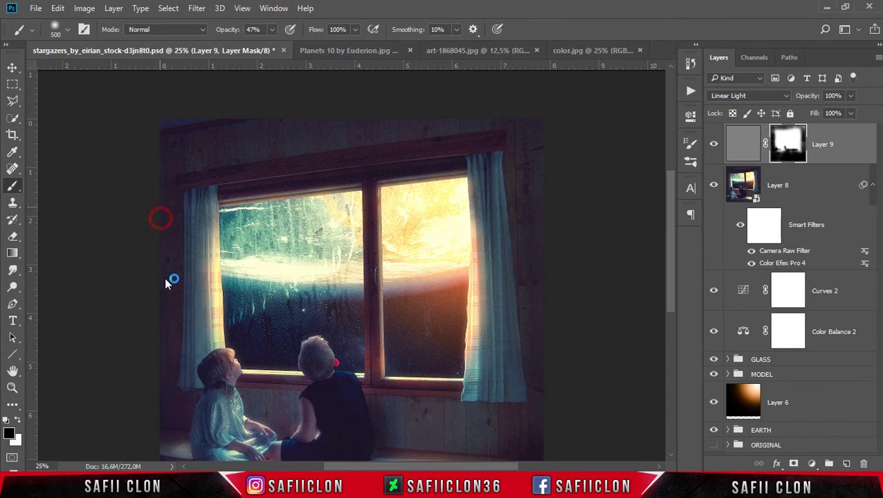
scroll(162, 173, "down", 1)
key("bracketleft")
key("bracketleft")
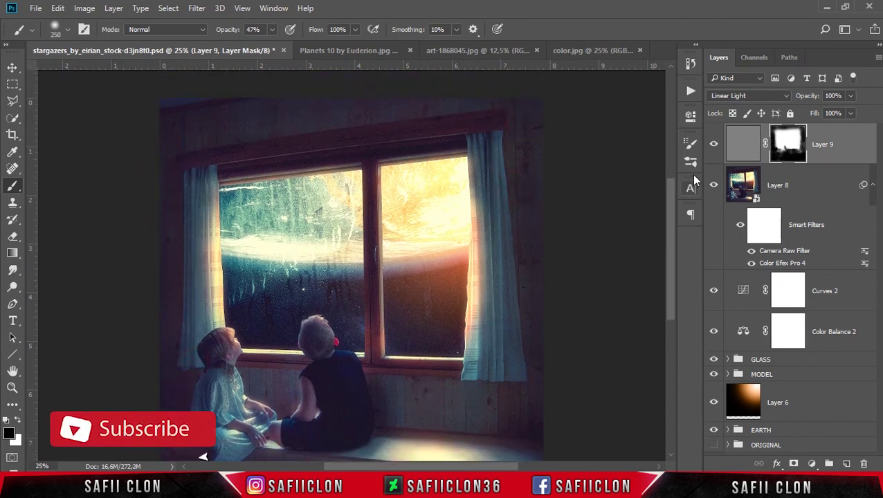
left_click(714, 144)
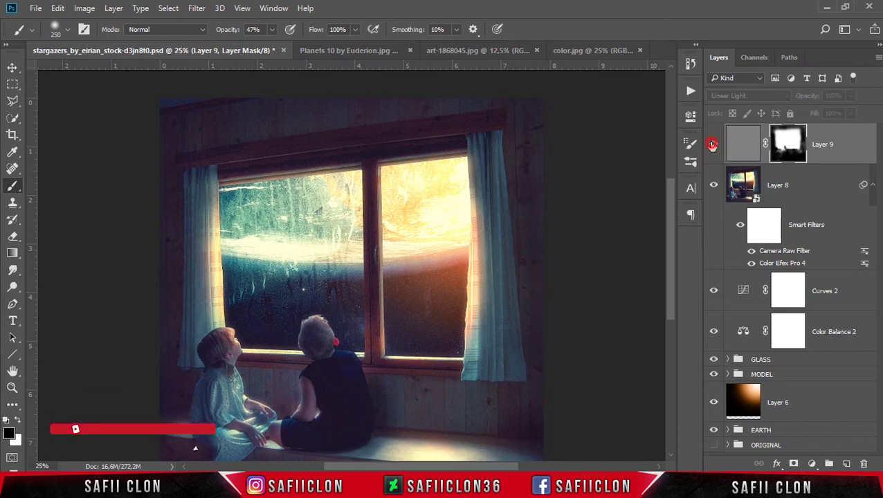
left_click(713, 144)
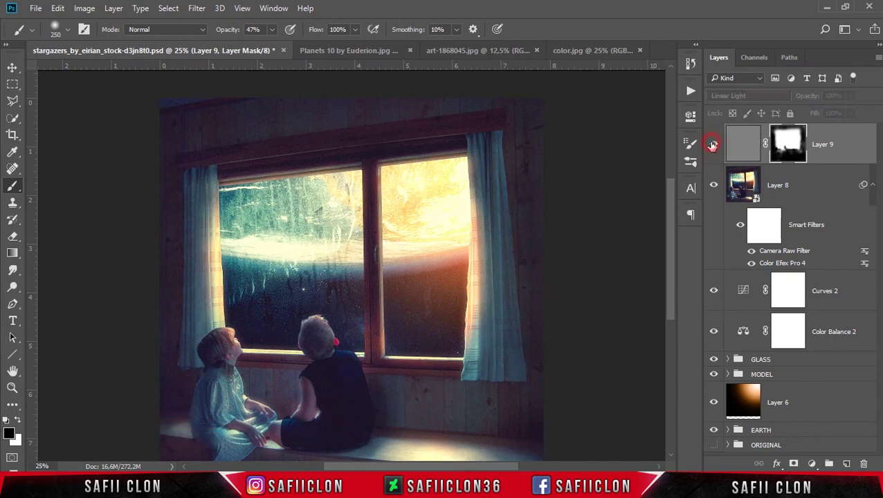
left_click(712, 144)
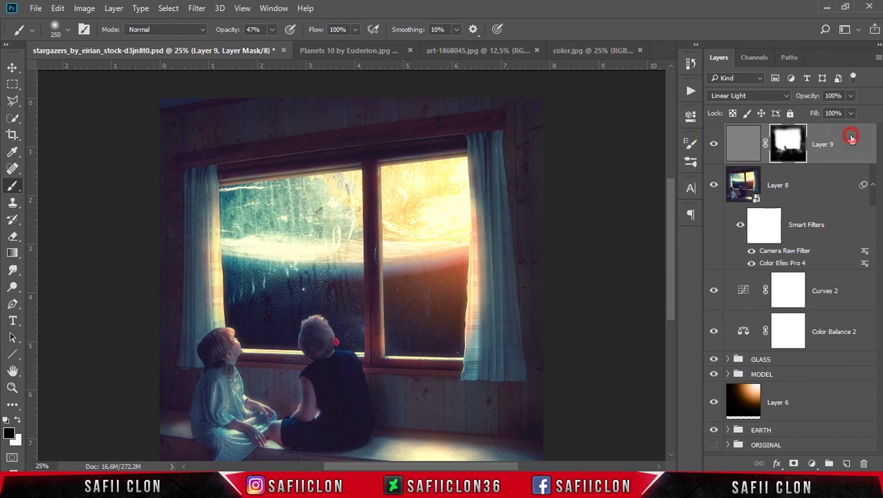
left_click(743, 143)
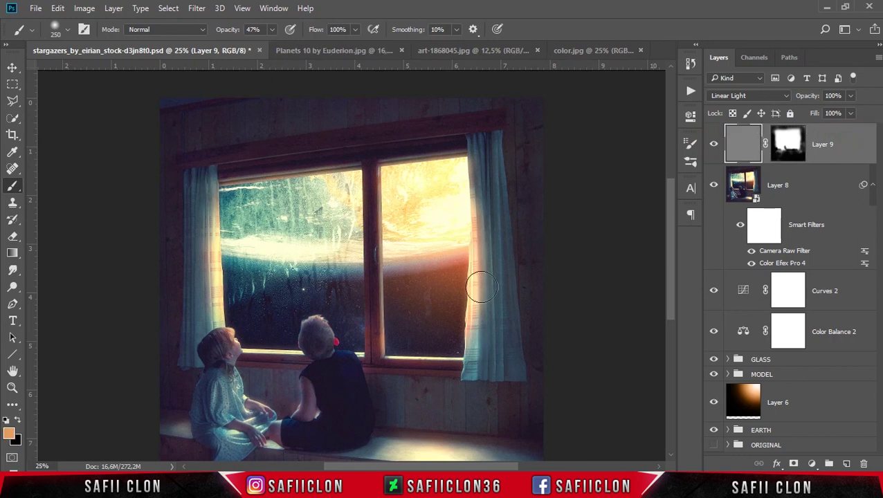
scroll(572, 343, "up", 1)
scroll(572, 343, "up", 1)
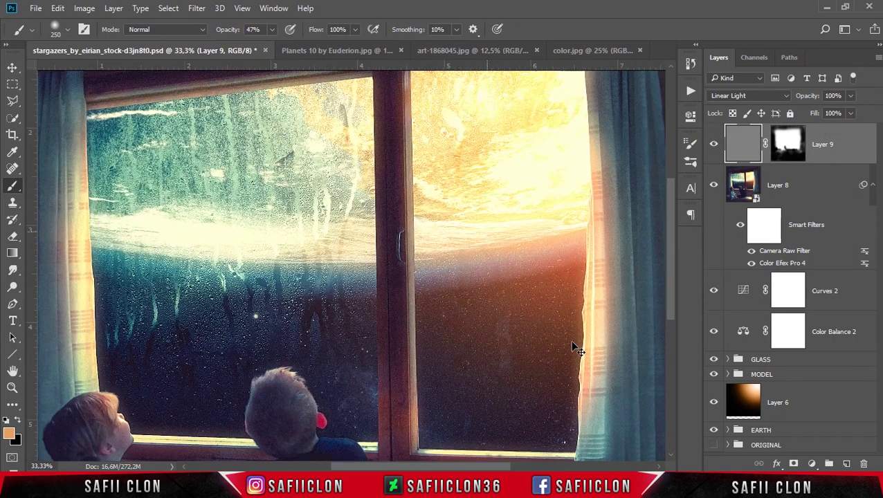
scroll(572, 343, "up", 1)
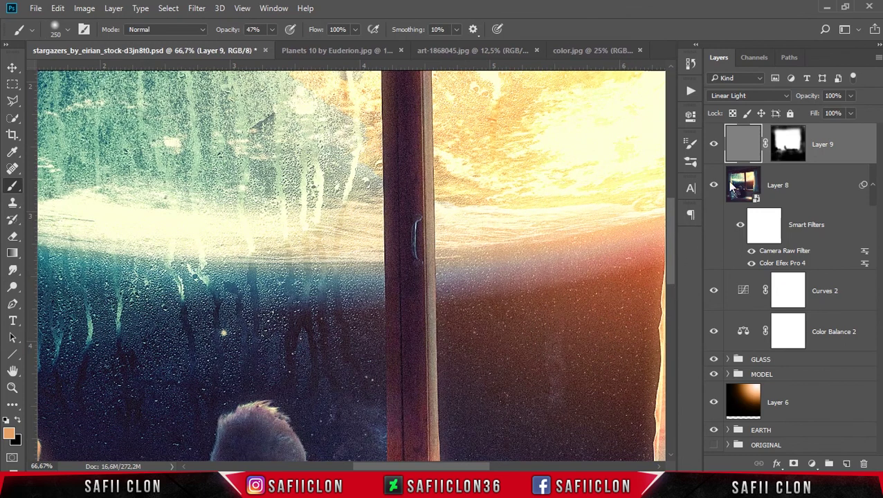
left_click(716, 144)
left_click(716, 144)
left_click(716, 144)
left_click(716, 144)
key("ctrl+minus")
key("ctrl+minus")
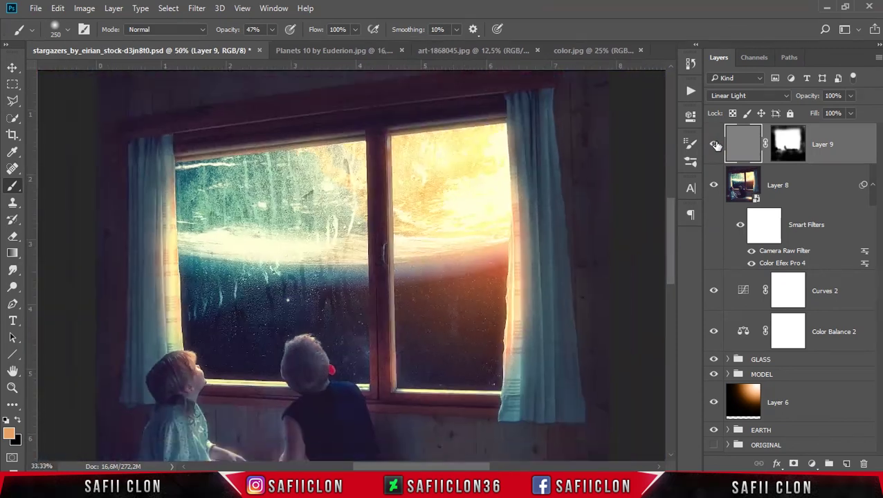
key("ctrl+minus")
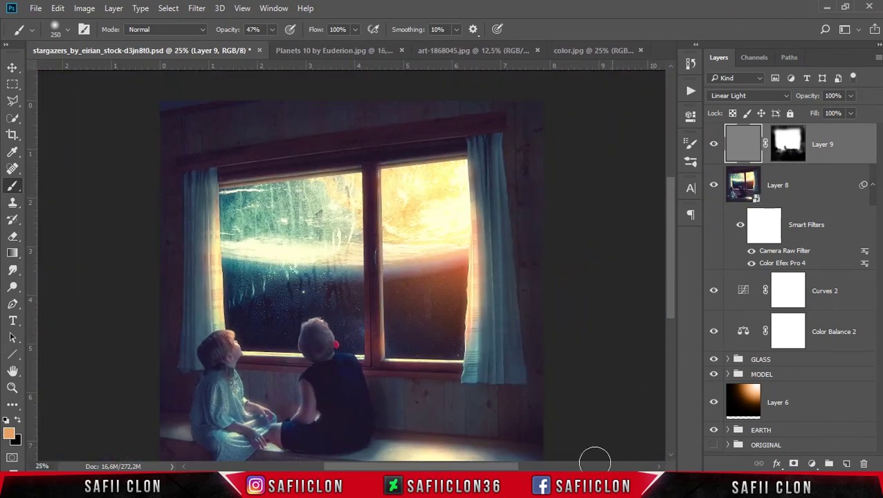